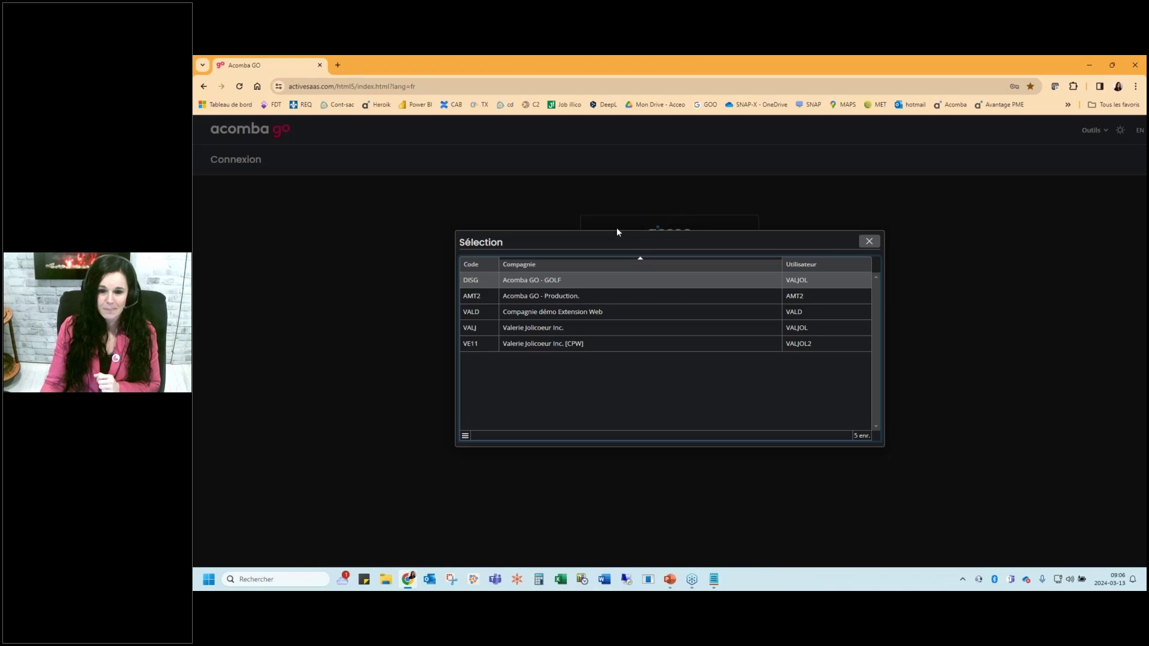
Open the VE11 company, then expand and collapse the Configuration section in the sidebar
{"action": "left_click", "coordinate": [650, 344]}
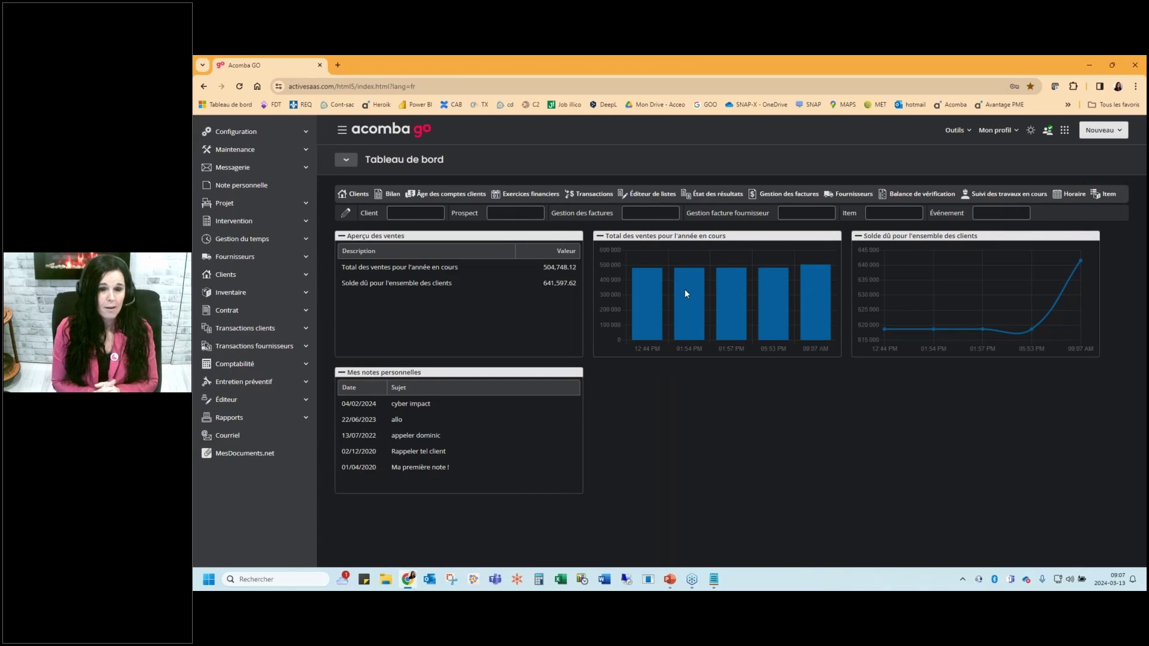
{"action": "left_click", "coordinate": [302, 131]}
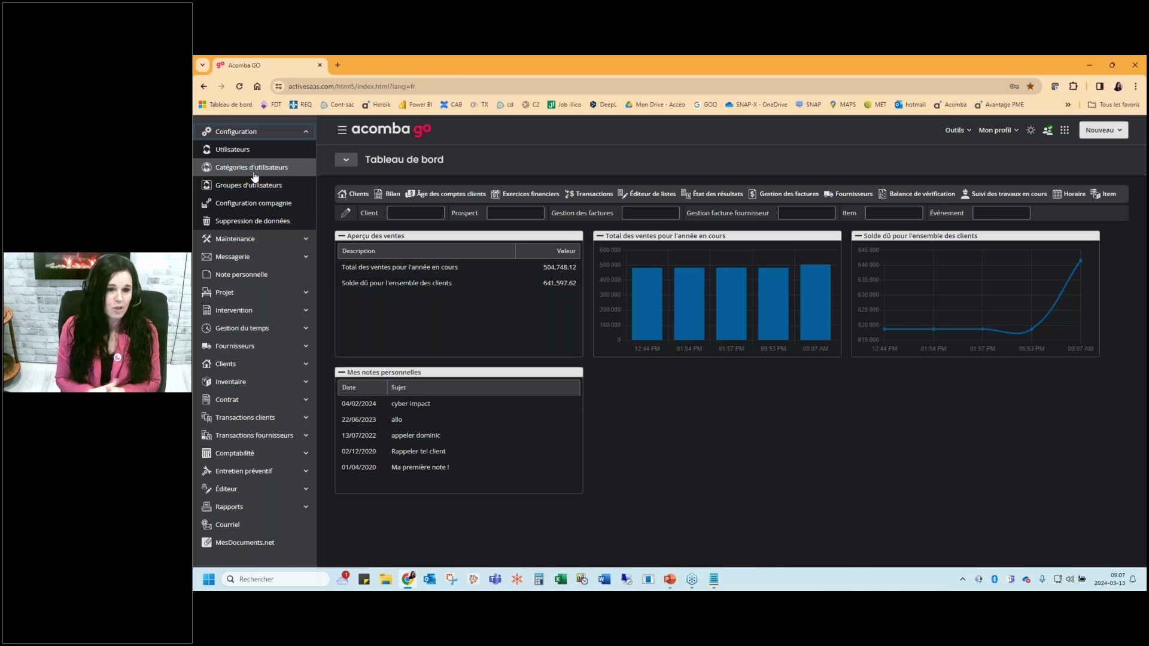
{"action": "left_click", "coordinate": [266, 133]}
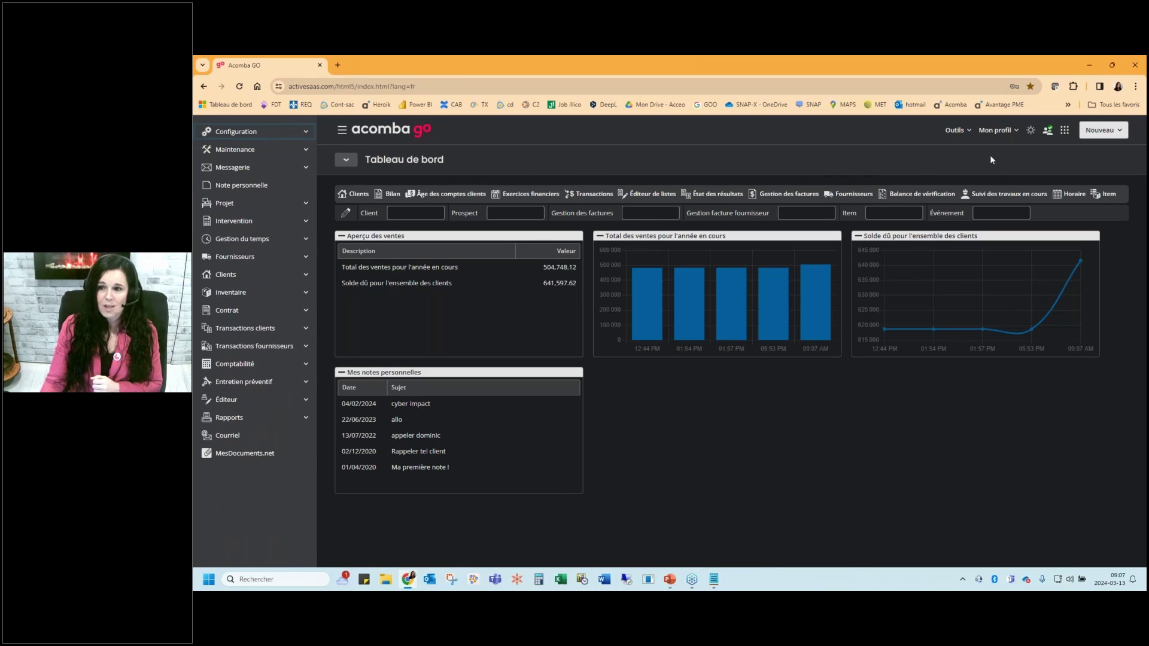
{"action": "left_click", "coordinate": [1032, 133]}
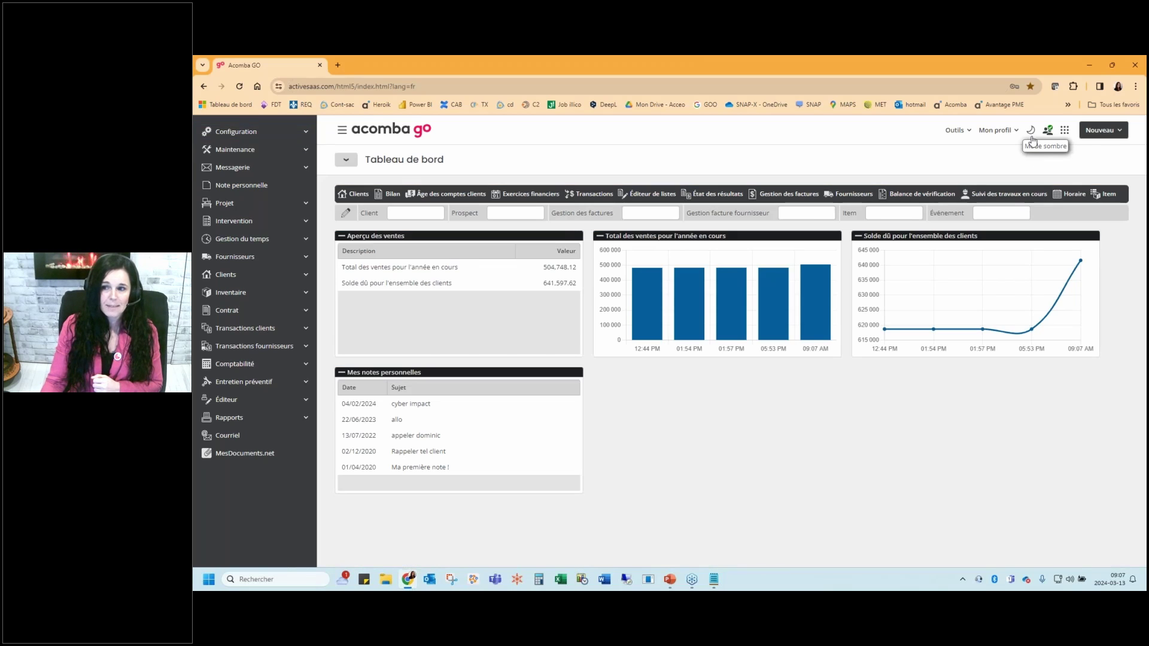
{"action": "left_click", "coordinate": [1031, 132]}
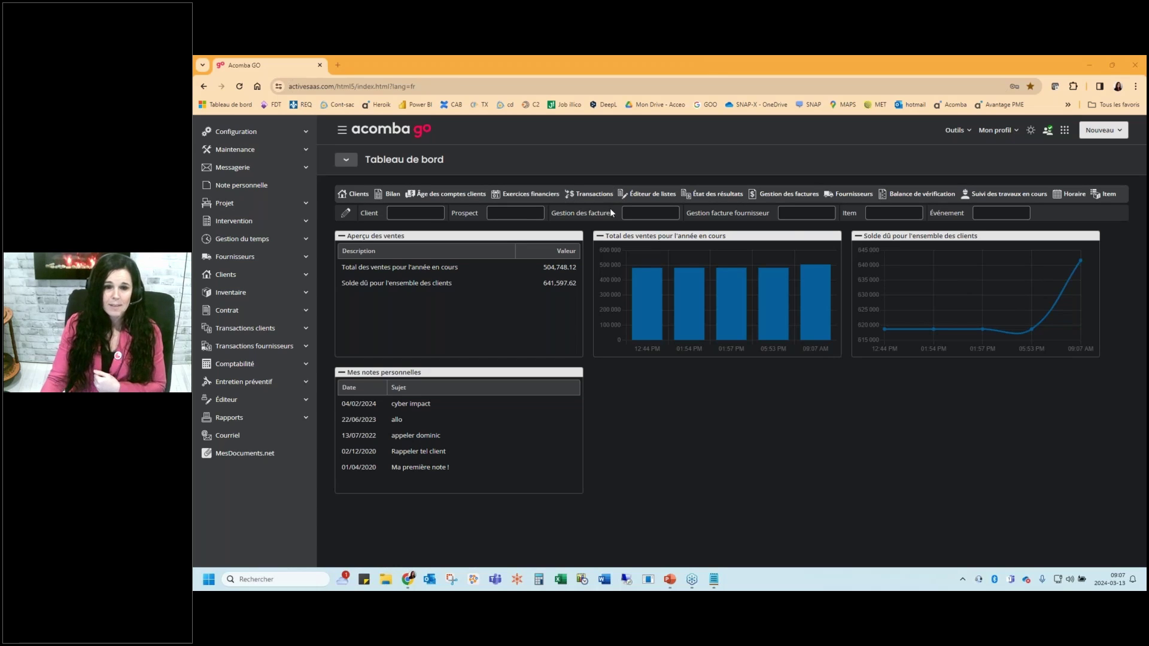
Drag Item from Inventaire into the shortcut bar after Exercices financiers, and test the new shortcut
{"action": "left_click", "coordinate": [262, 295]}
{"action": "mouse_move", "coordinate": [223, 346]}
{"action": "left_mouse_down"}
{"action": "mouse_move", "coordinate": [393, 247]}
{"action": "mouse_move", "coordinate": [519, 197]}
{"action": "mouse_move", "coordinate": [730, 195]}
{"action": "mouse_move", "coordinate": [557, 194]}
{"action": "mouse_move", "coordinate": [584, 194]}
{"action": "left_mouse_up"}
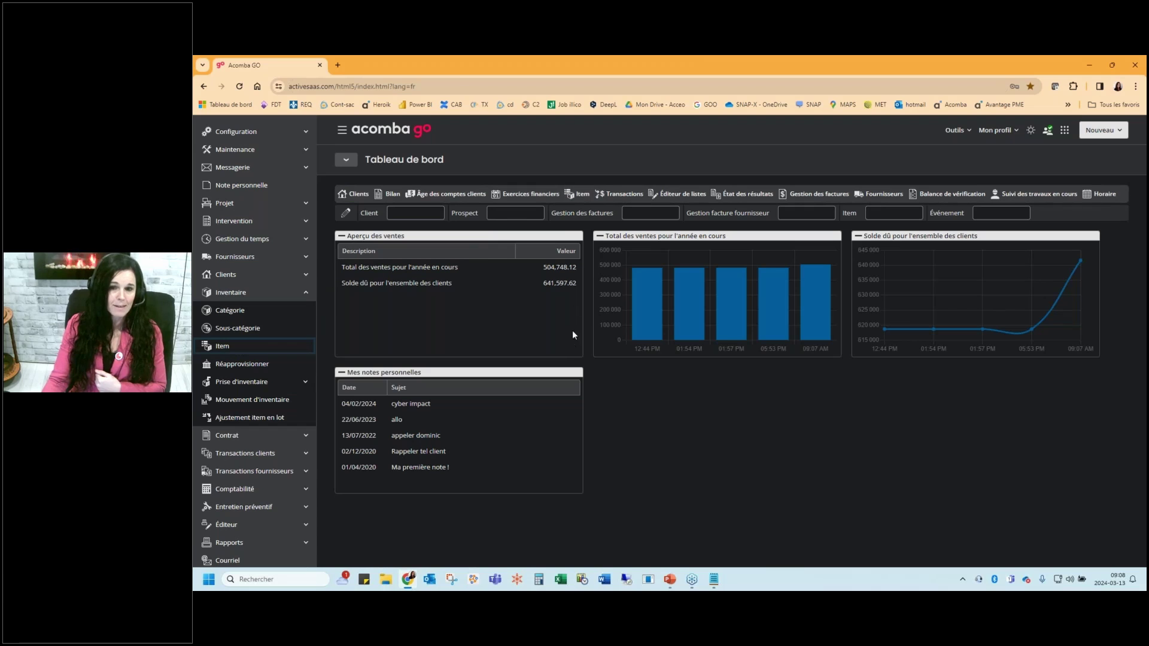
{"action": "left_click", "coordinate": [576, 197]}
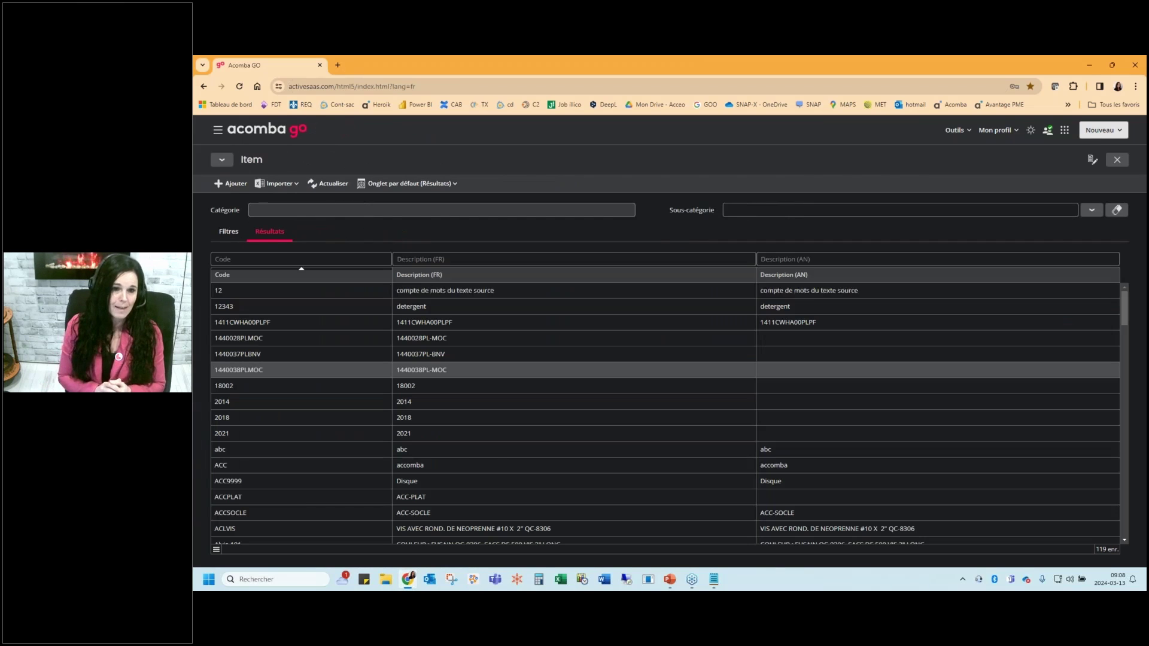
{"action": "left_click", "coordinate": [1117, 160]}
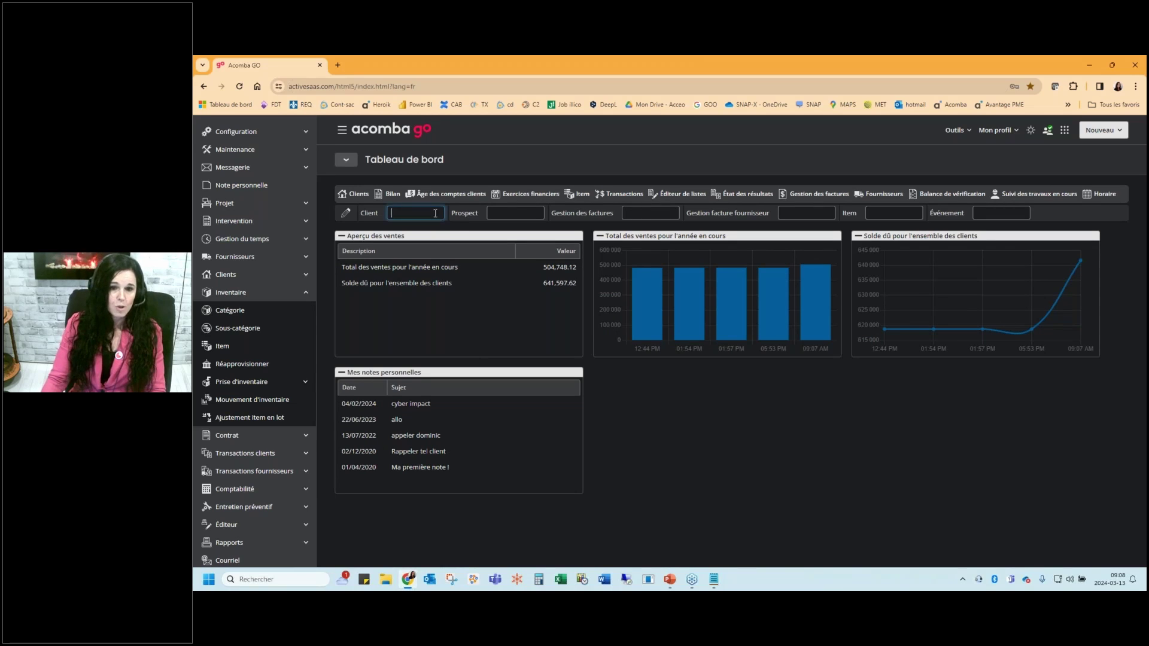
Add Fournisseur to the modules shown in the dashboard quick search
{"action": "left_click", "coordinate": [636, 211]}
{"action": "key", "text": "Tab"}
{"action": "key", "text": "Tab"}
{"action": "key", "text": "Tab"}
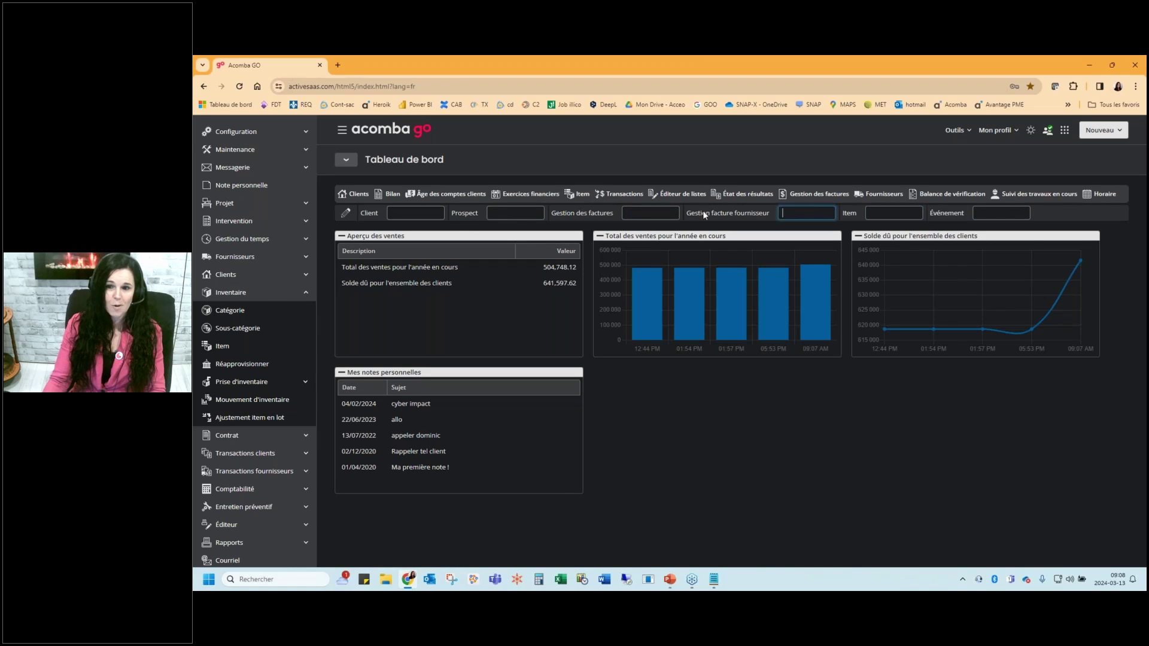
{"action": "left_click", "coordinate": [531, 213]}
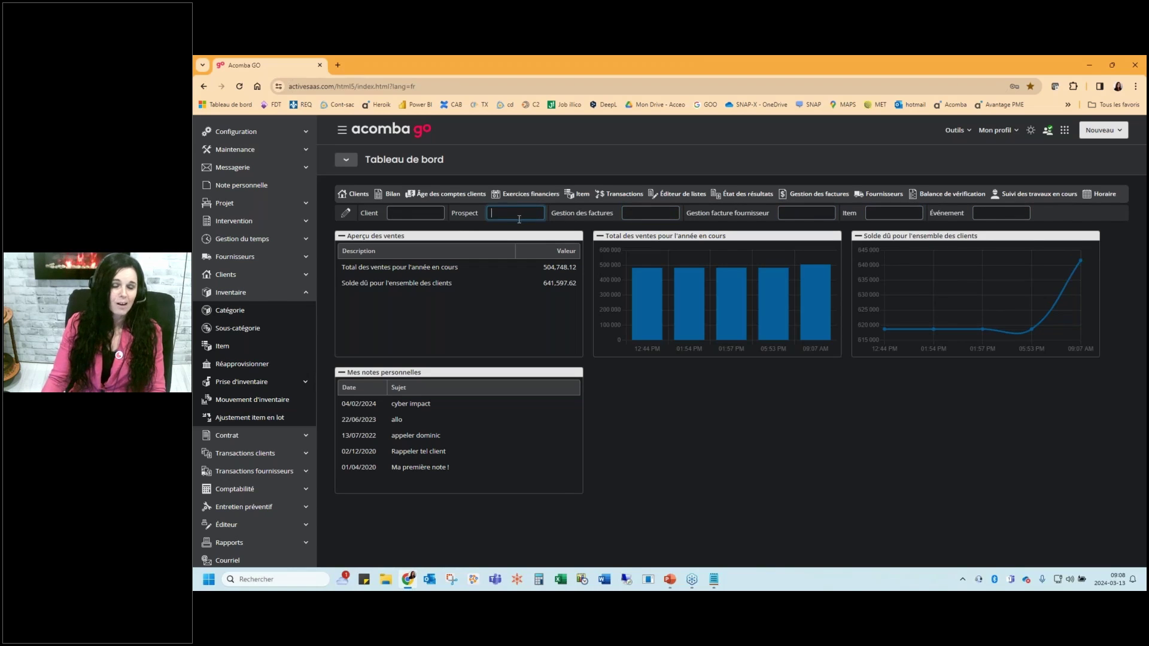
{"action": "left_click", "coordinate": [342, 215]}
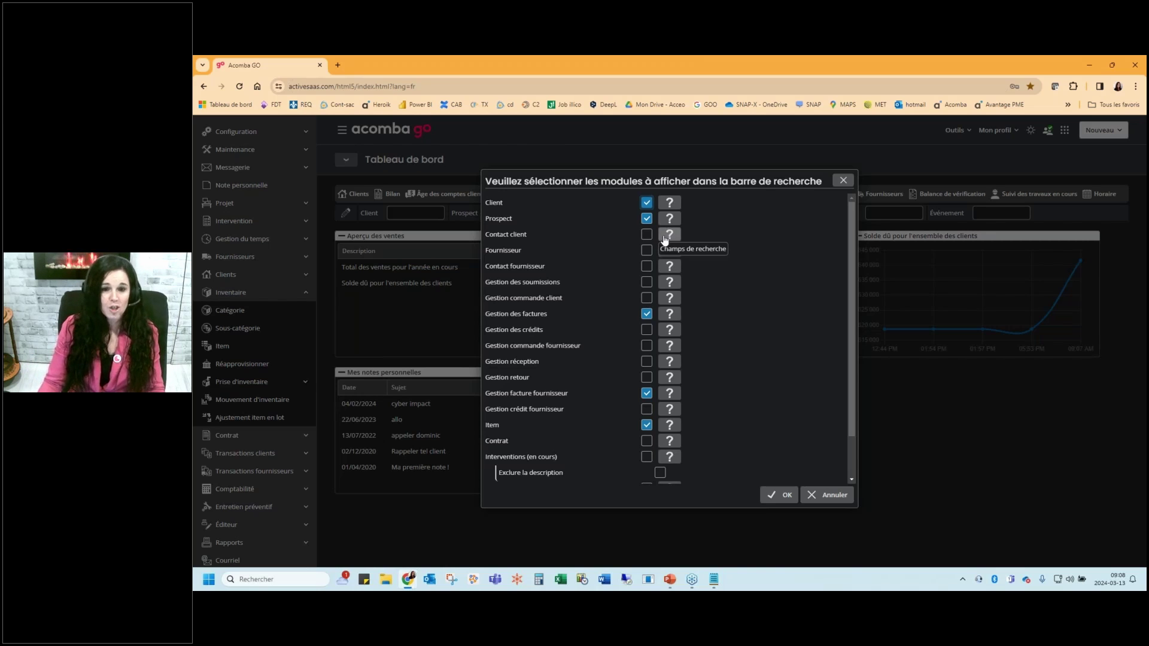
{"action": "left_click", "coordinate": [646, 250]}
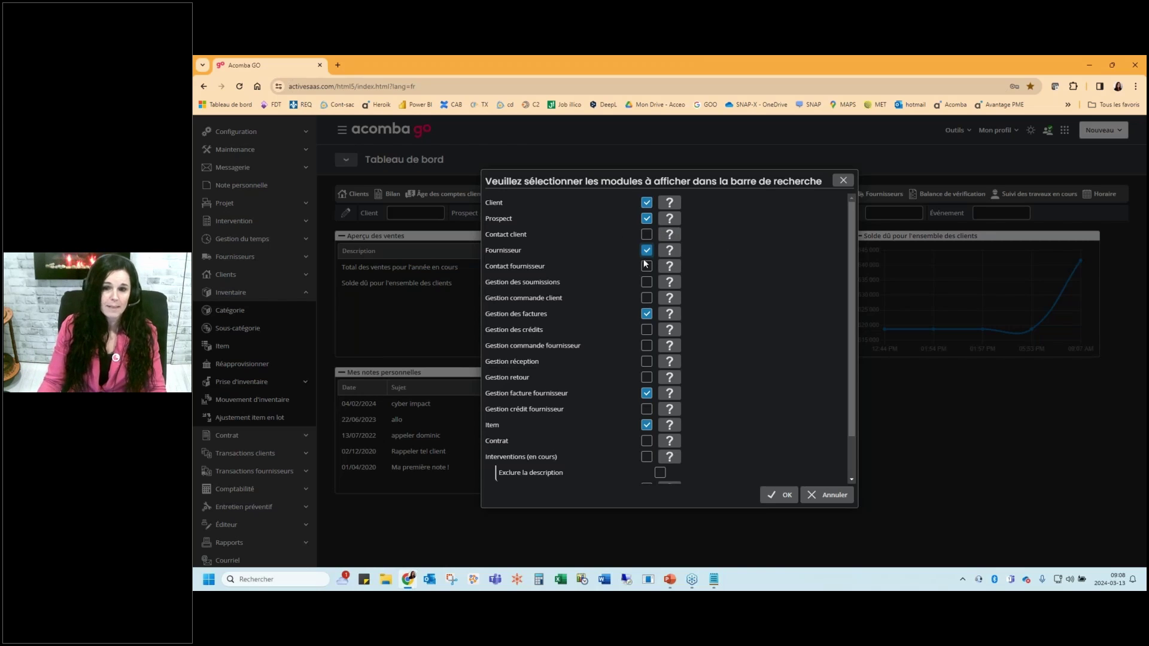
{"action": "left_click", "coordinate": [780, 495]}
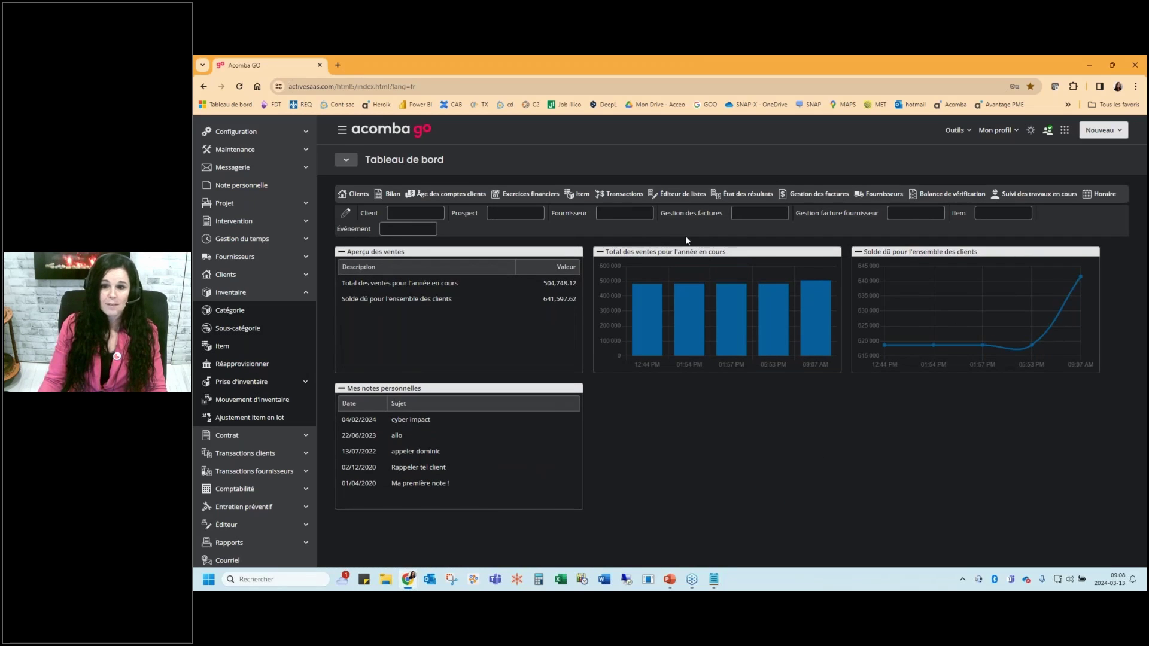
Search suppliers for 'val' from the Fournisseur field, then close the results back to the dashboard
{"action": "left_click", "coordinate": [624, 213]}
{"action": "type", "text": "v"}
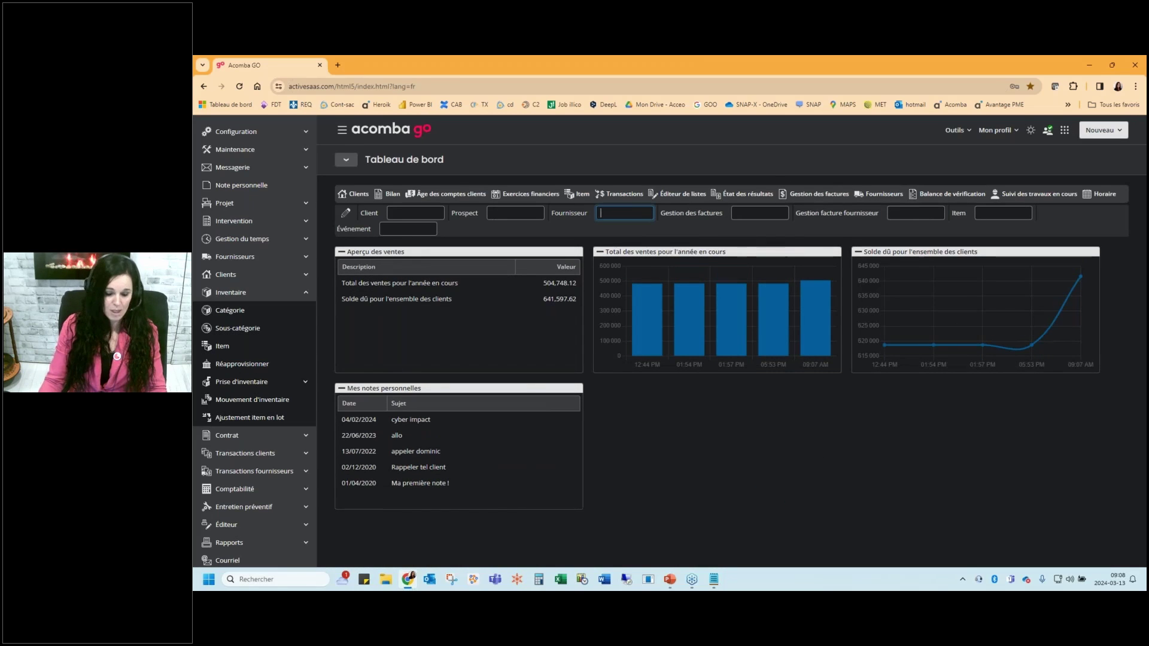
{"action": "type", "text": "al"}
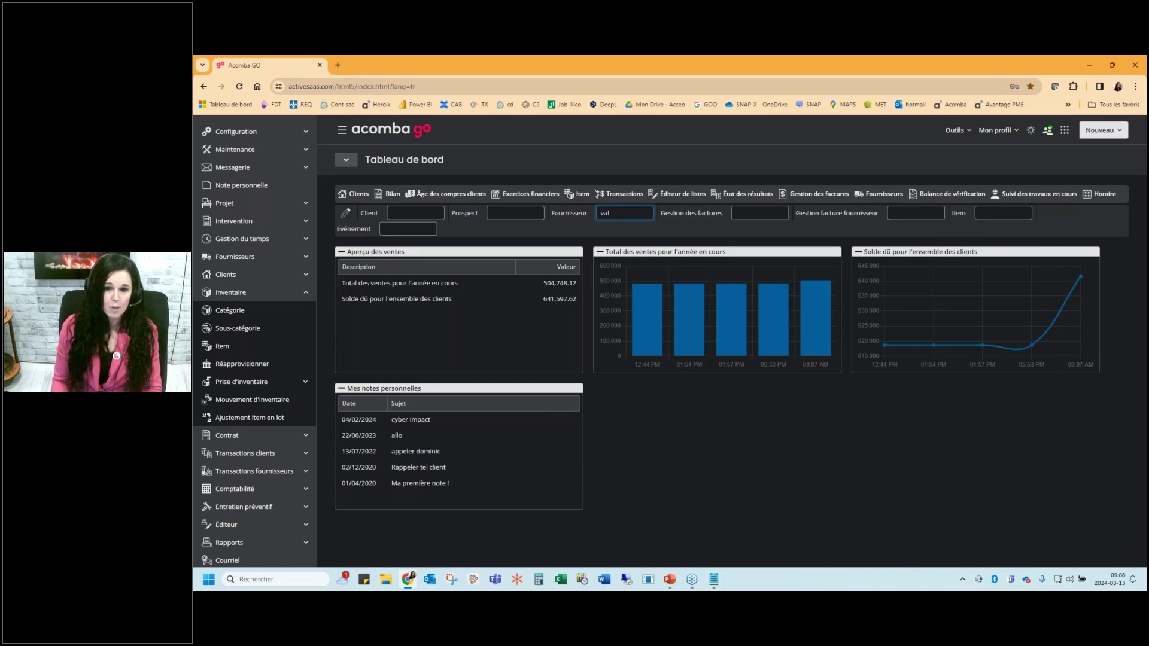
{"action": "key", "text": "Return"}
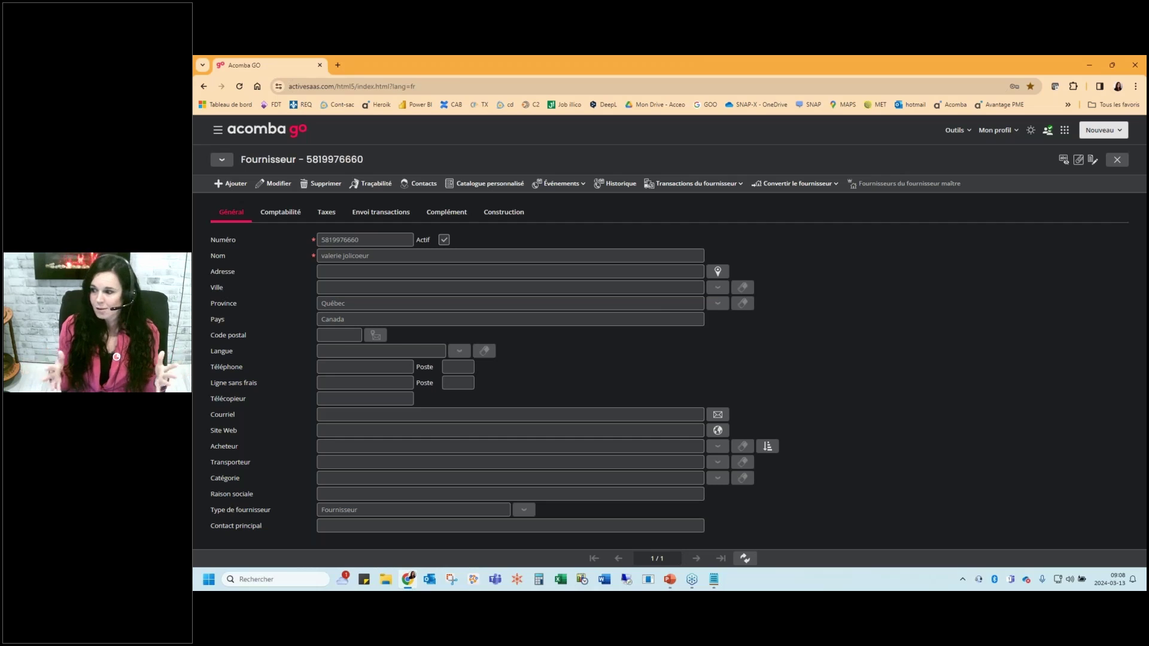
{"action": "key", "text": "Escape"}
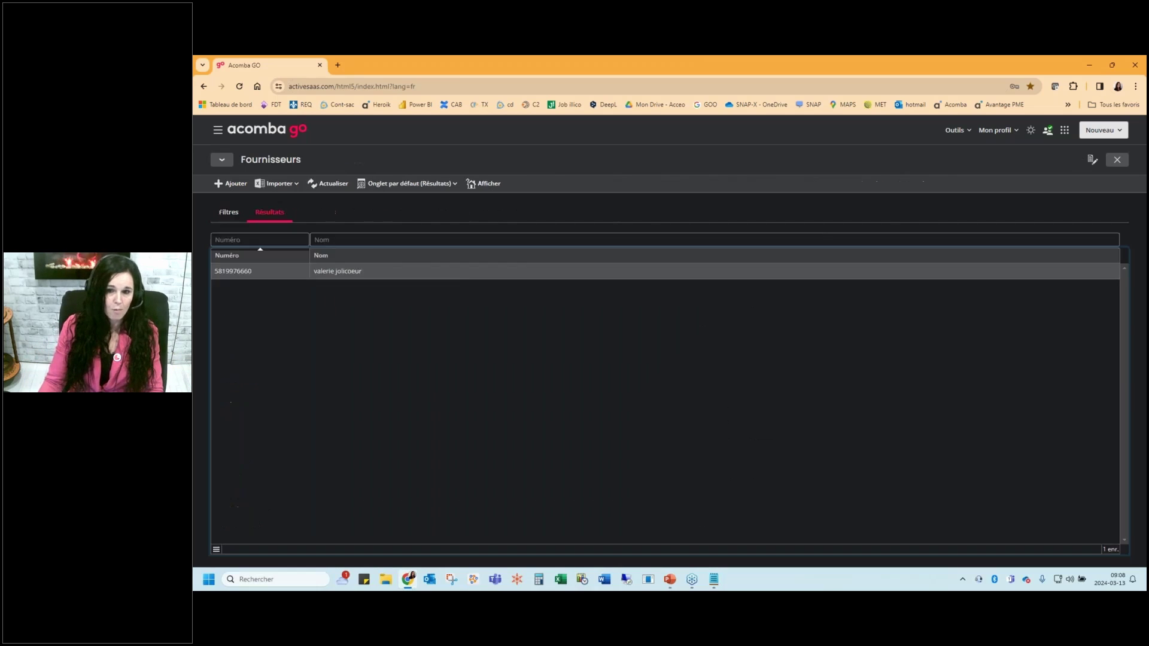
{"action": "key", "text": "Escape"}
{"action": "left_click", "coordinate": [218, 130]}
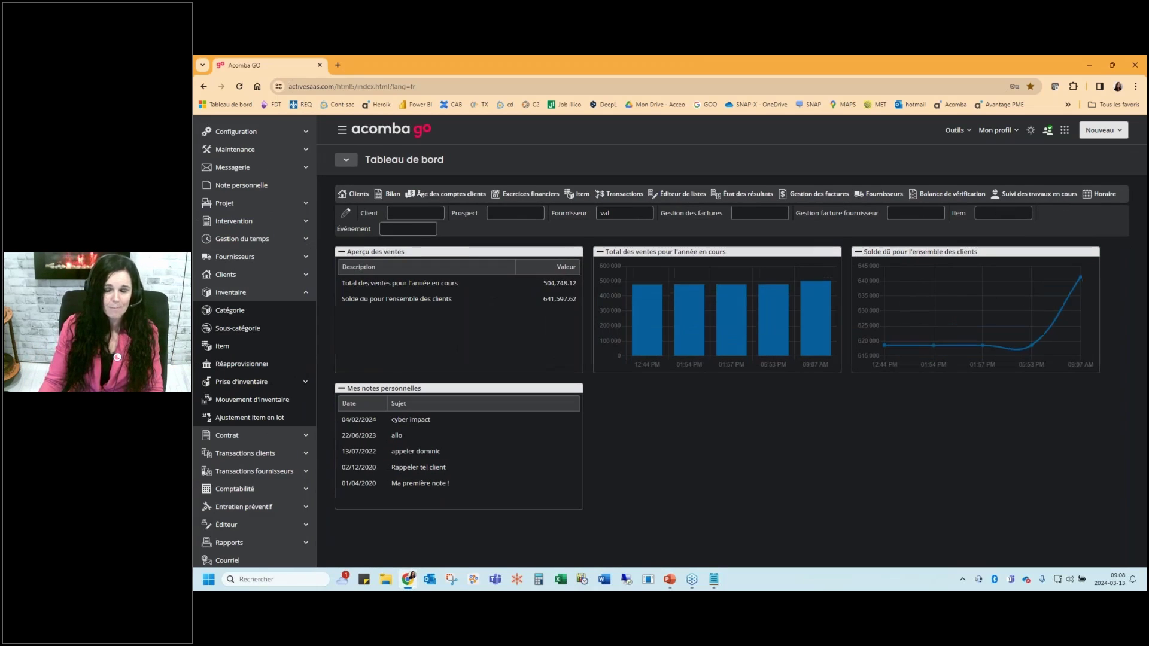
{"action": "left_click", "coordinate": [643, 216]}
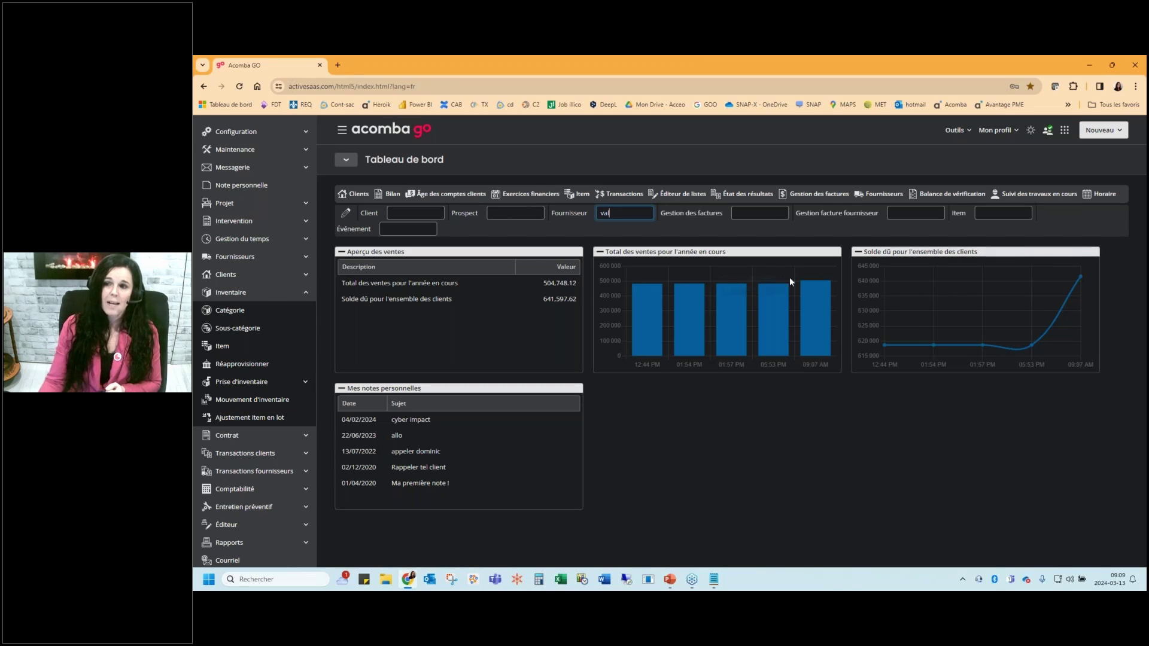
{"action": "left_click", "coordinate": [1000, 131]}
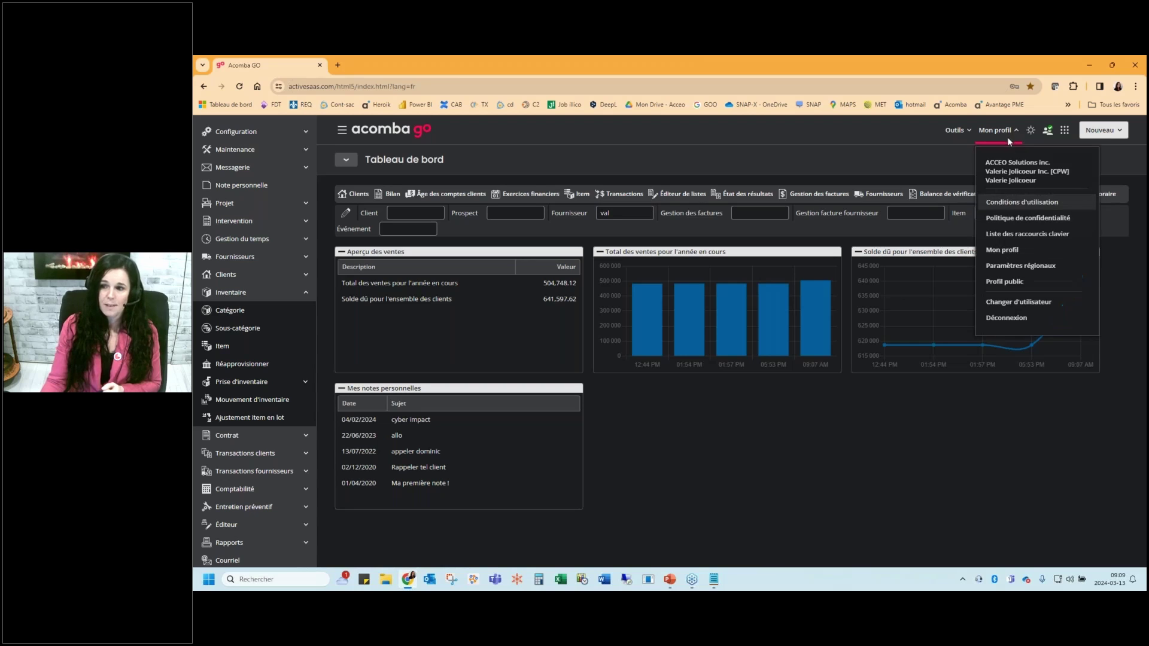
{"action": "left_click", "coordinate": [1011, 252]}
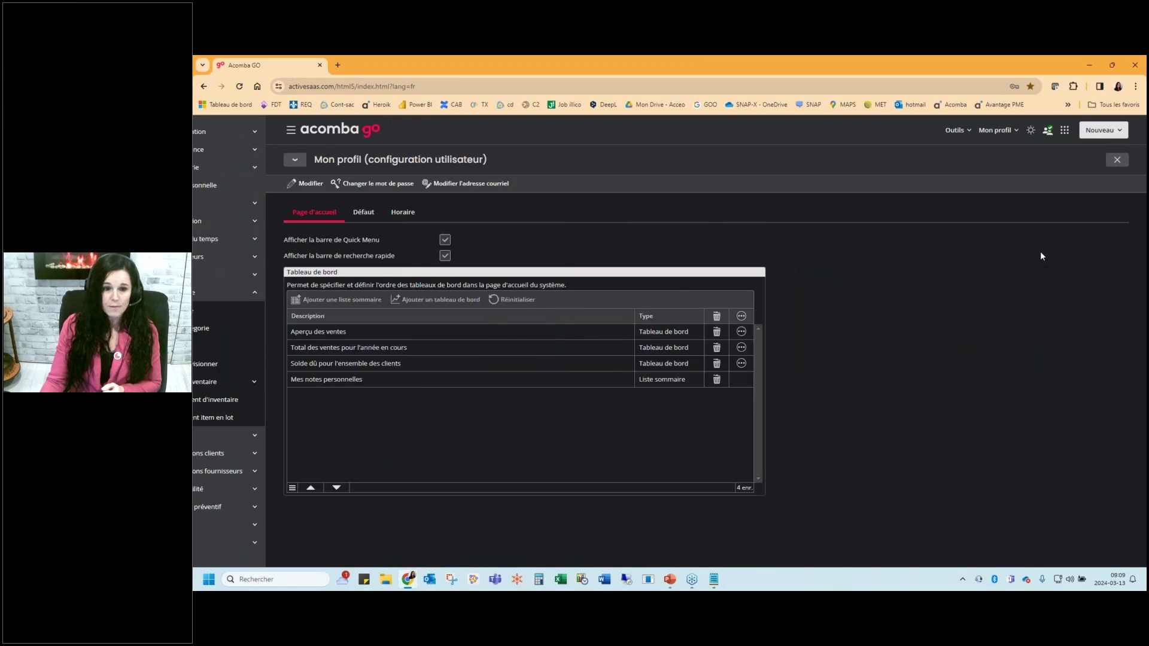
{"action": "left_click", "coordinate": [225, 185]}
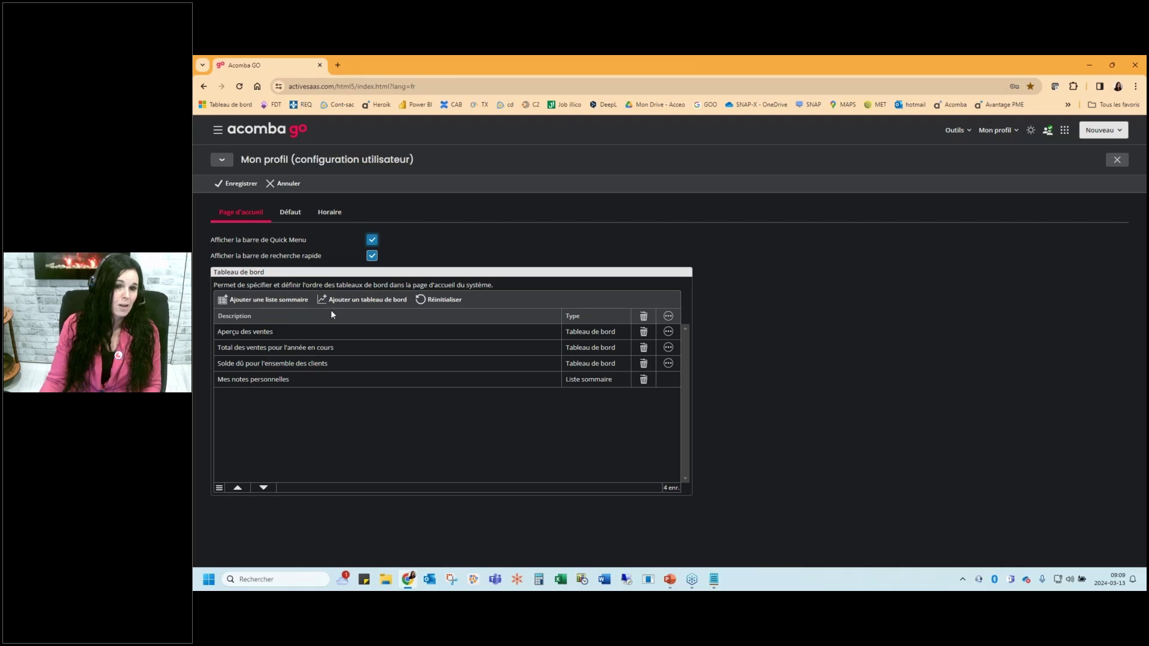
{"action": "left_click", "coordinate": [362, 299]}
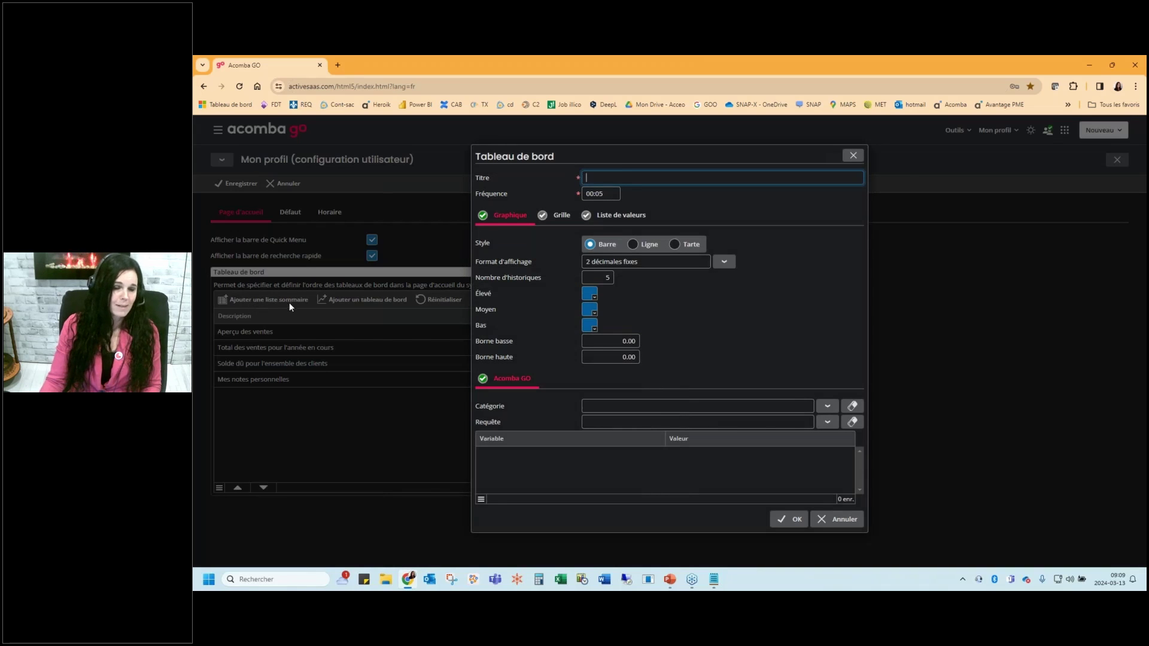
{"action": "left_click", "coordinate": [828, 406]}
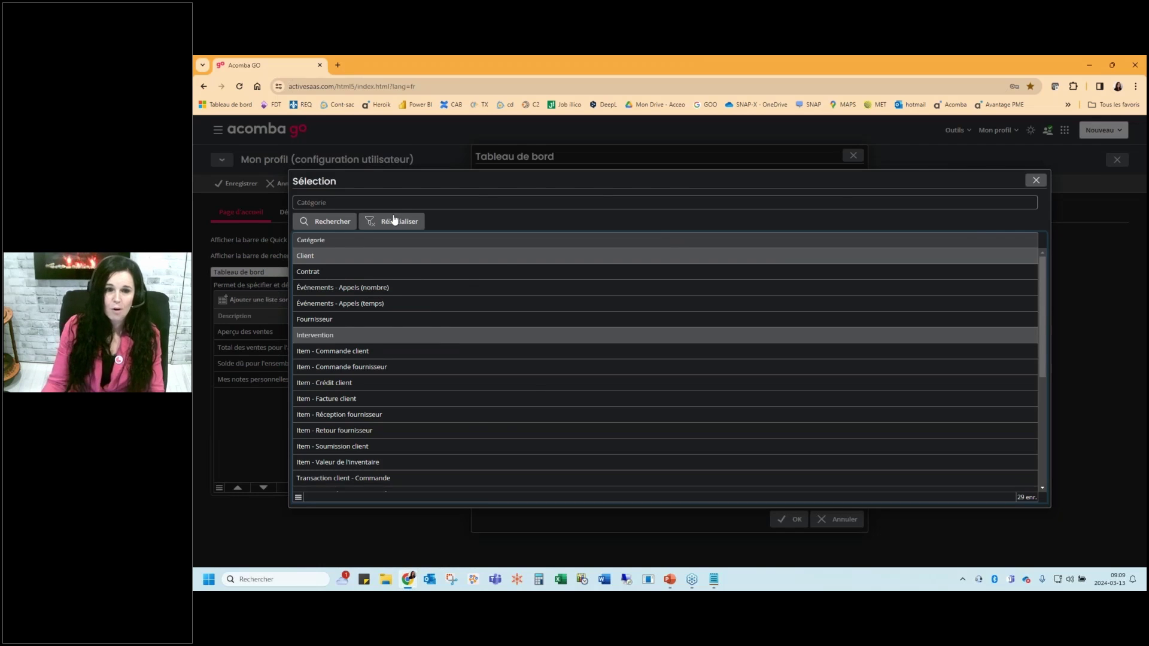
{"action": "left_click", "coordinate": [1037, 180]}
{"action": "left_click", "coordinate": [854, 156]}
{"action": "left_click", "coordinate": [1117, 160]}
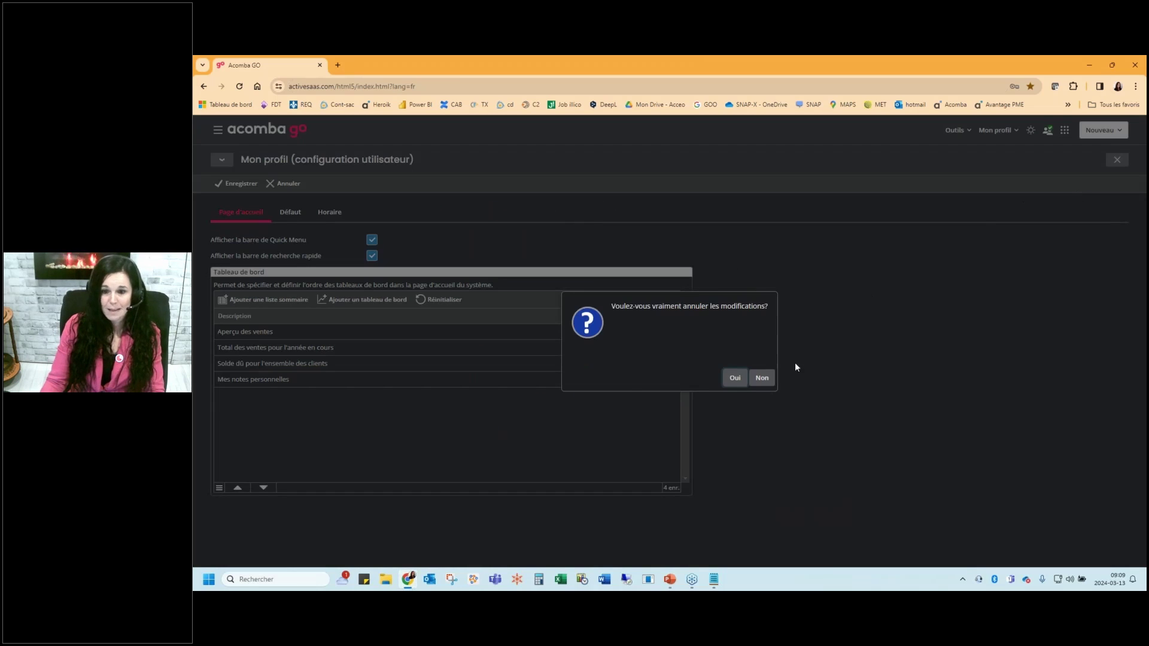
{"action": "key", "text": "Return"}
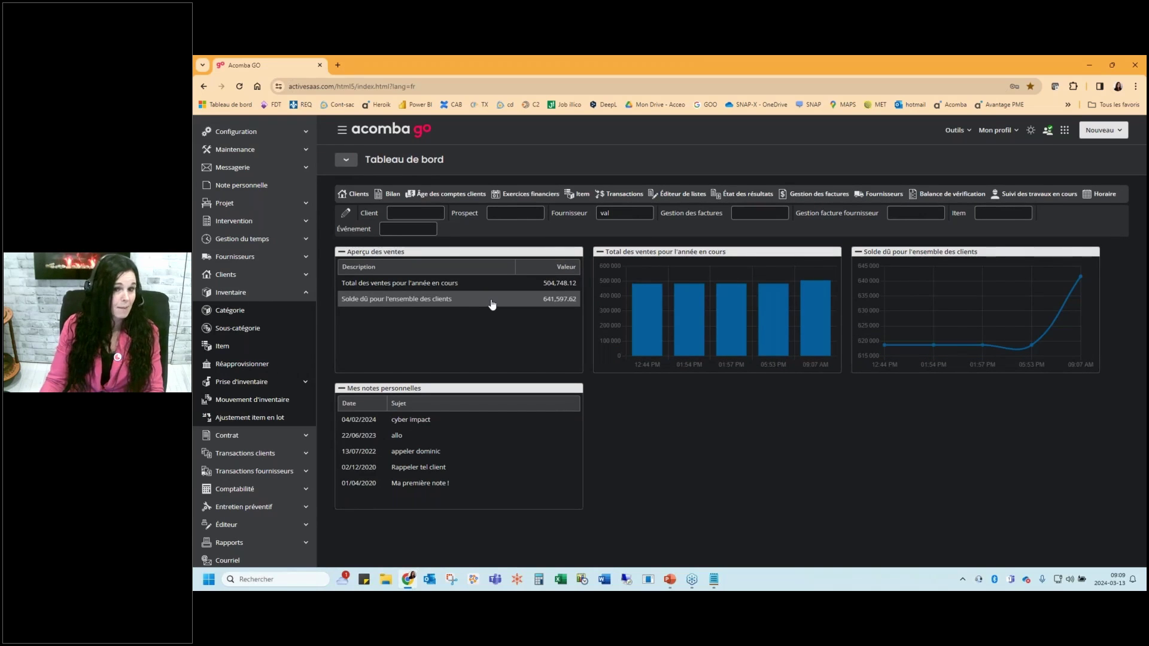
Collapse the Inventaire section of the side navigation
{"action": "left_click", "coordinate": [267, 291]}
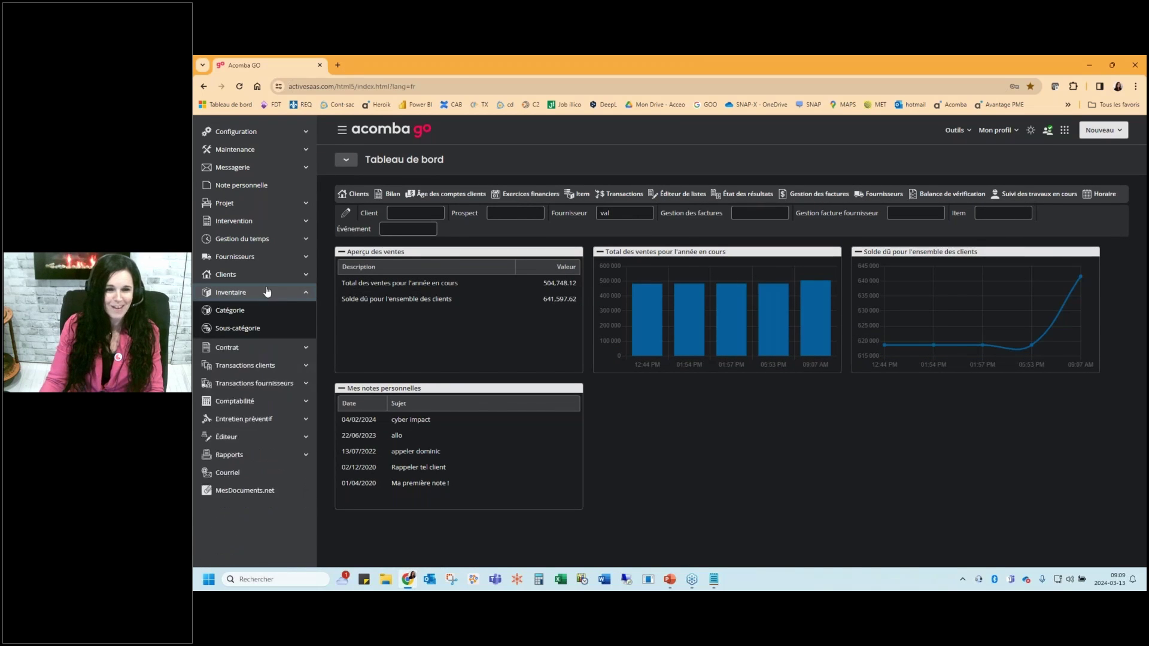
{"action": "left_click", "coordinate": [267, 292]}
{"action": "left_click", "coordinate": [287, 292]}
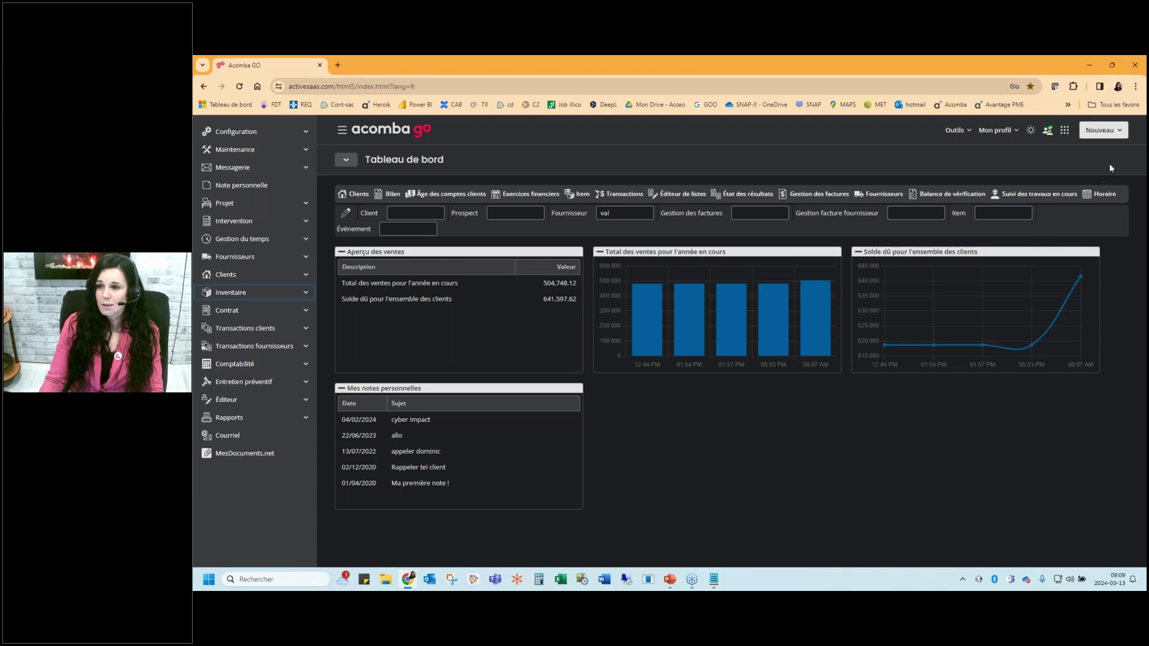
Look through the Nouveau and Mon profil menus, then bring up the Outils menu
{"action": "left_click", "coordinate": [1120, 133]}
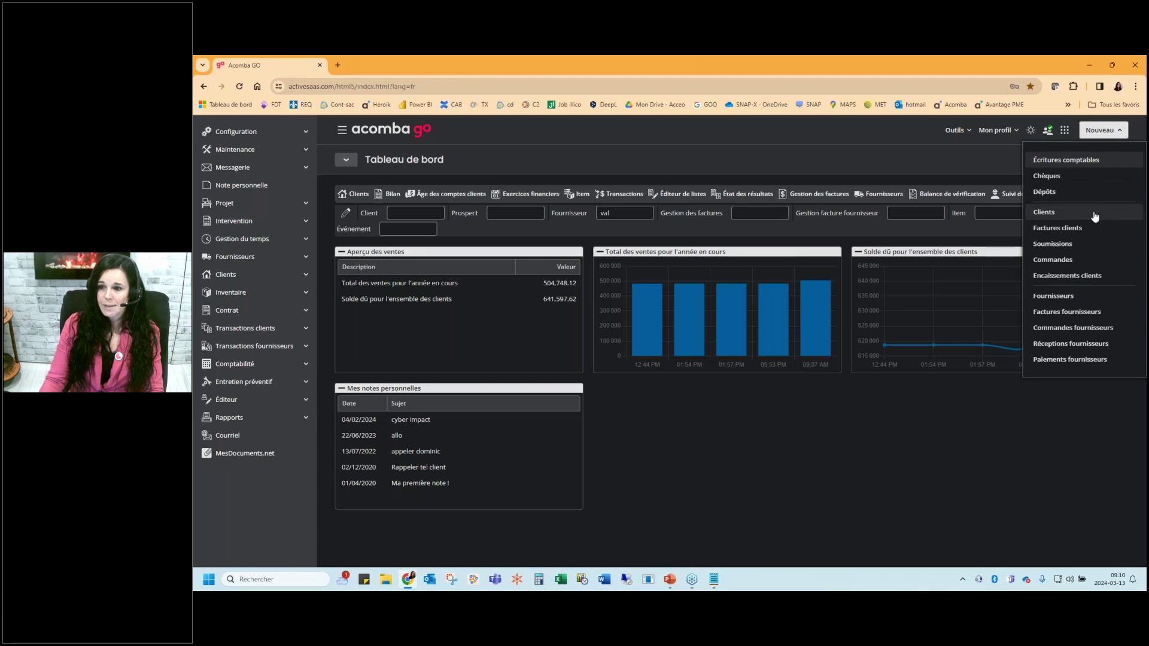
{"action": "left_click", "coordinate": [1004, 168]}
{"action": "left_click", "coordinate": [1010, 135]}
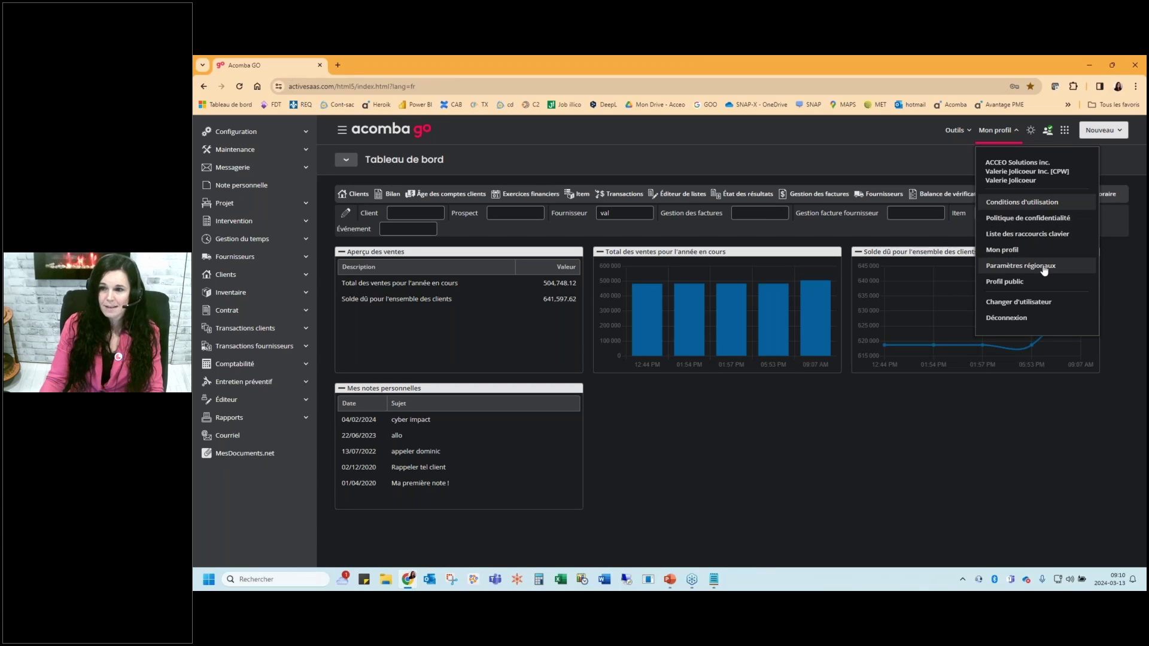
{"action": "left_click", "coordinate": [956, 130]}
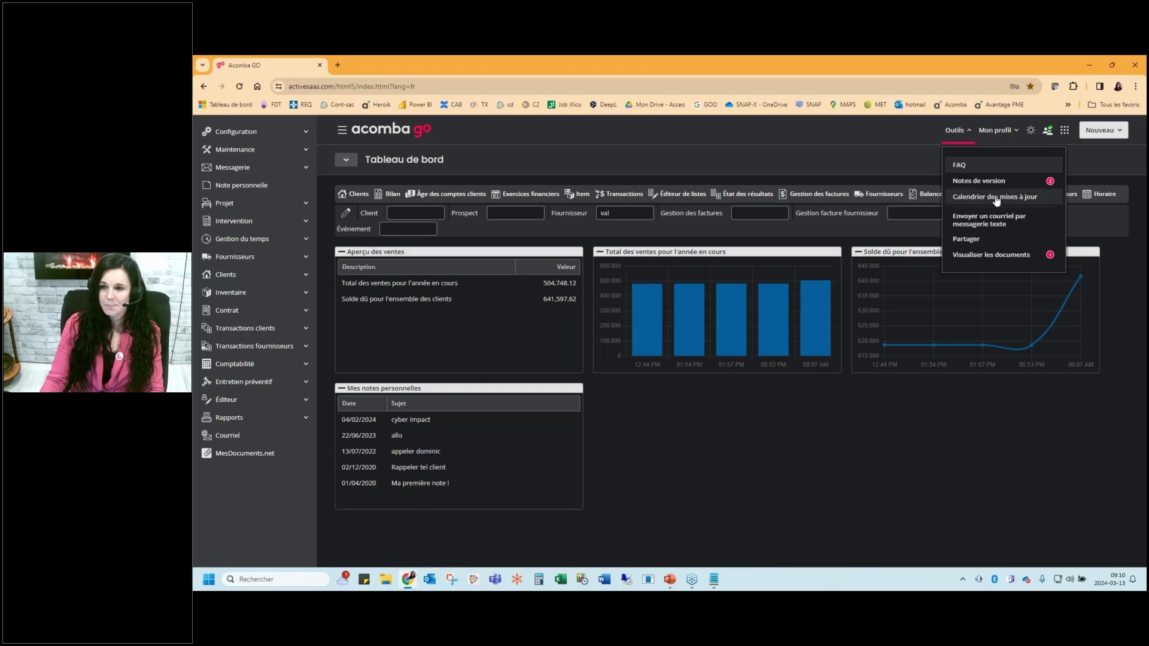
Open the FAQ portal from the Outils menu in a new browser tab
{"action": "left_click", "coordinate": [973, 166]}
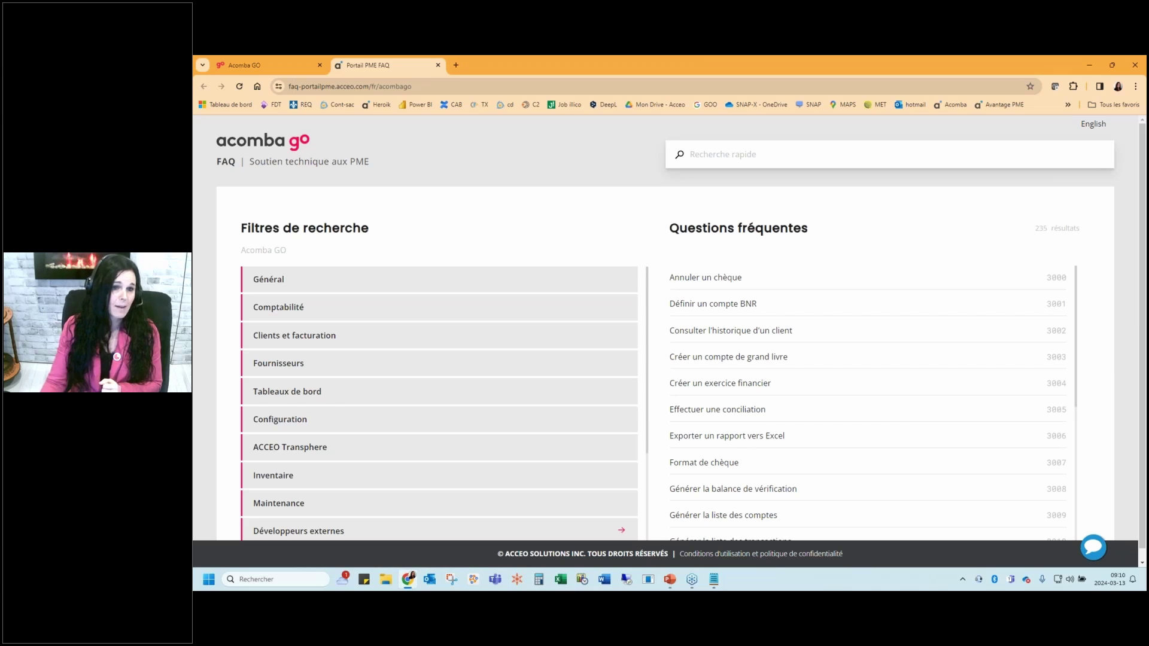
Filter the FAQ to Configuration and open 'Créer un utilisateur « Comptable externe »'
{"action": "left_click_drag", "start_coordinate": [222, 161], "coordinate": [261, 162]}
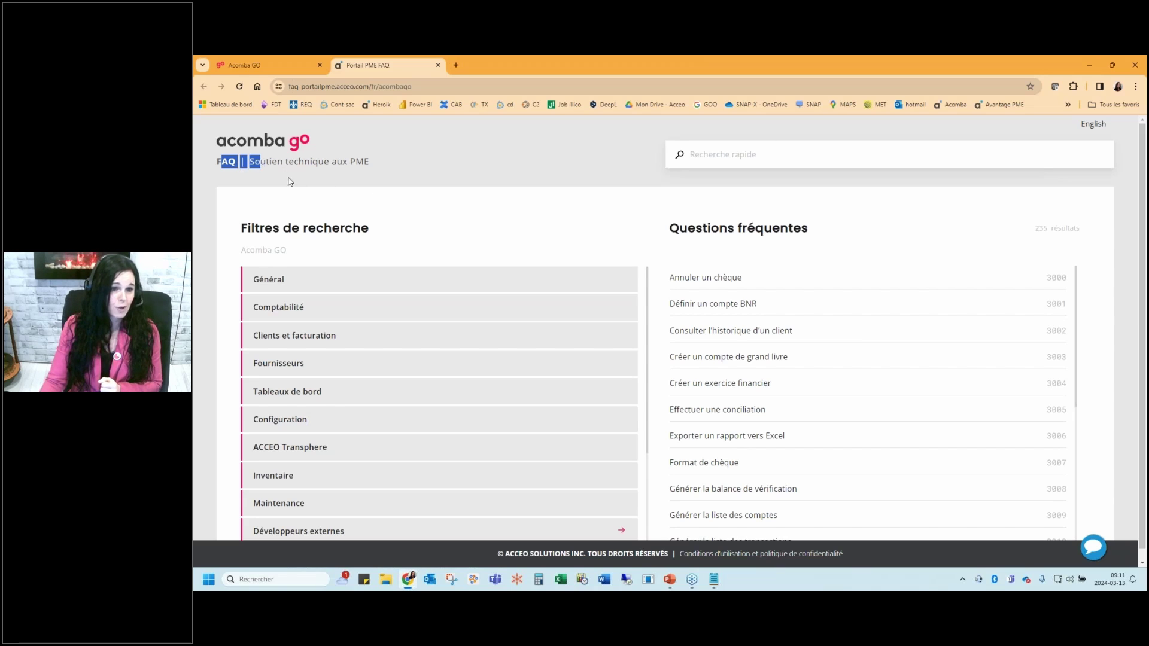
{"action": "scroll", "coordinate": [431, 302], "scroll_direction": "down", "scroll_amount": 2}
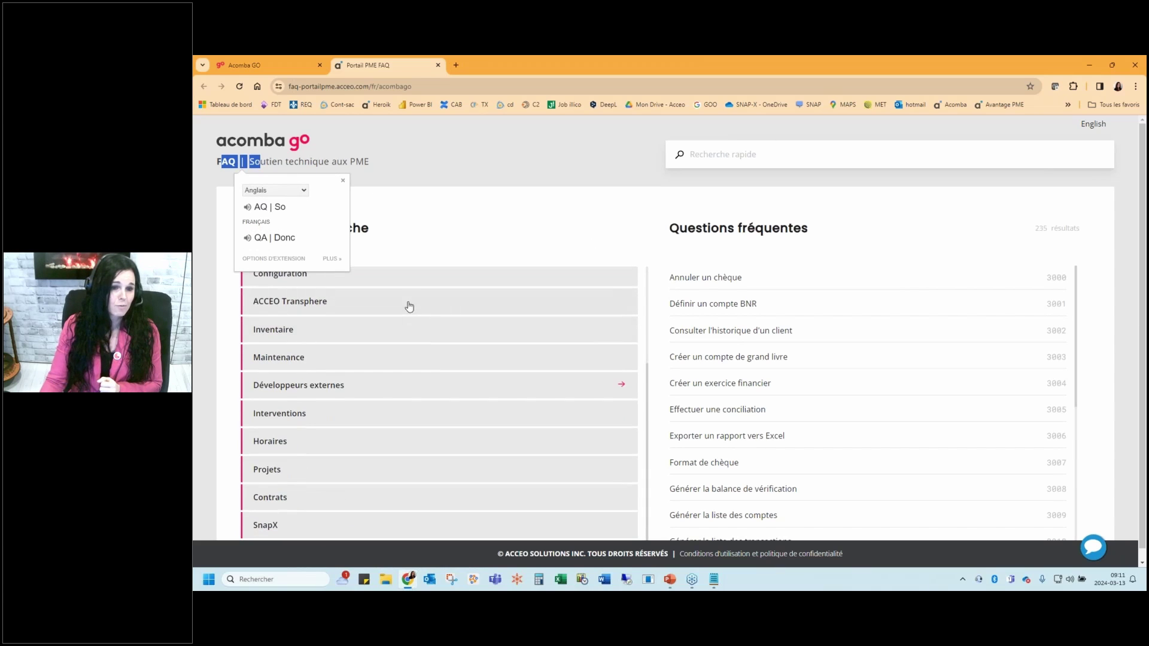
{"action": "left_click", "coordinate": [400, 279]}
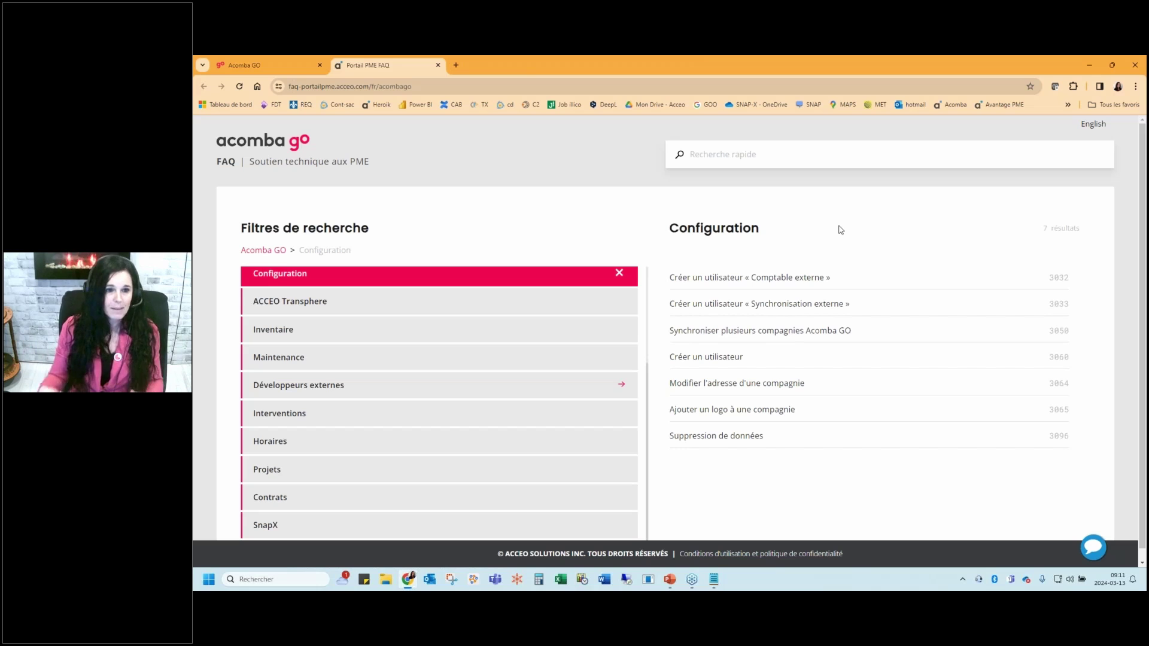
{"action": "left_click", "coordinate": [784, 279]}
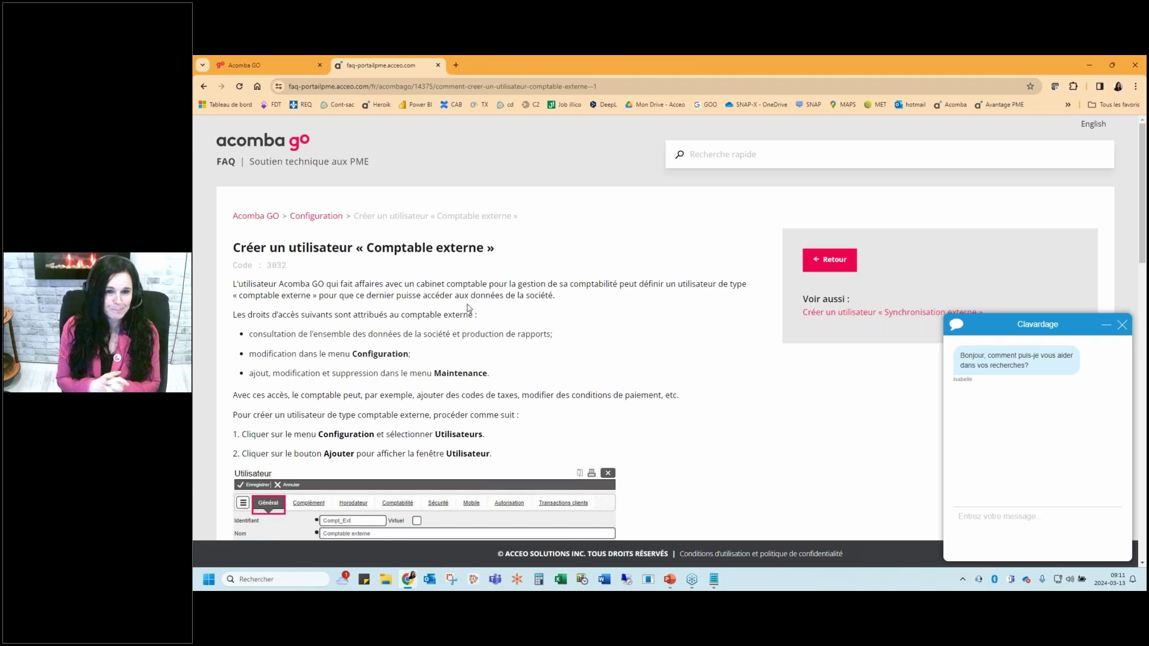
Start the PowerPoint slideshow from the current slide and advance to the Soumissionner slide
{"action": "left_click", "coordinate": [670, 579]}
{"action": "left_click", "coordinate": [256, 112]}
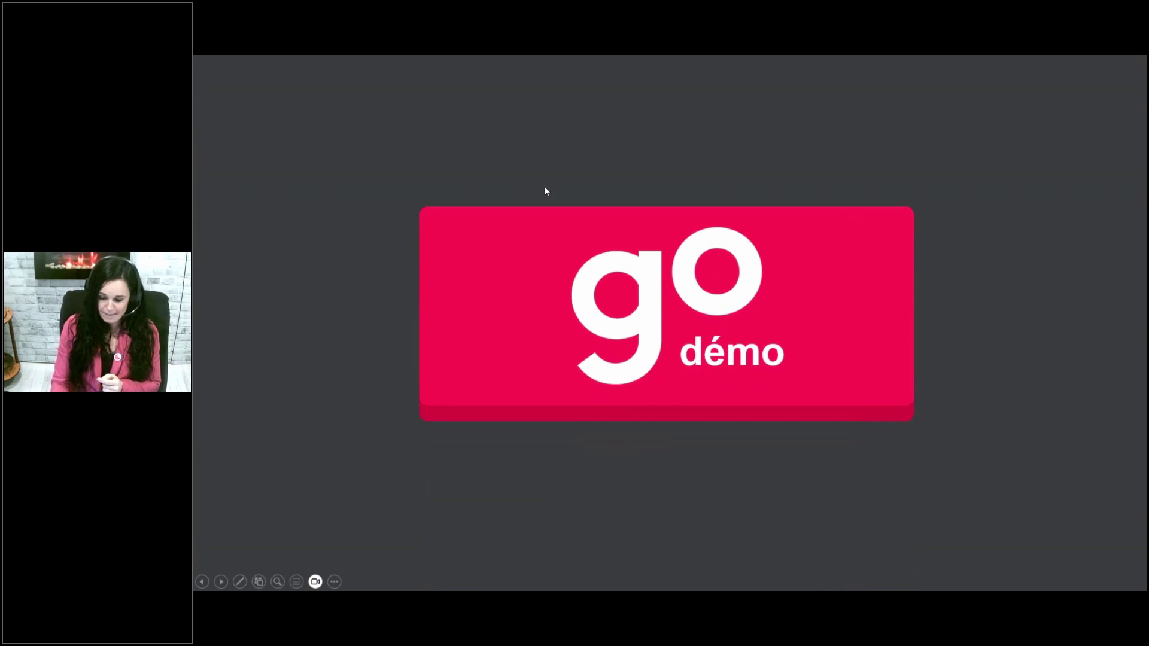
{"action": "left_click", "coordinate": [546, 191]}
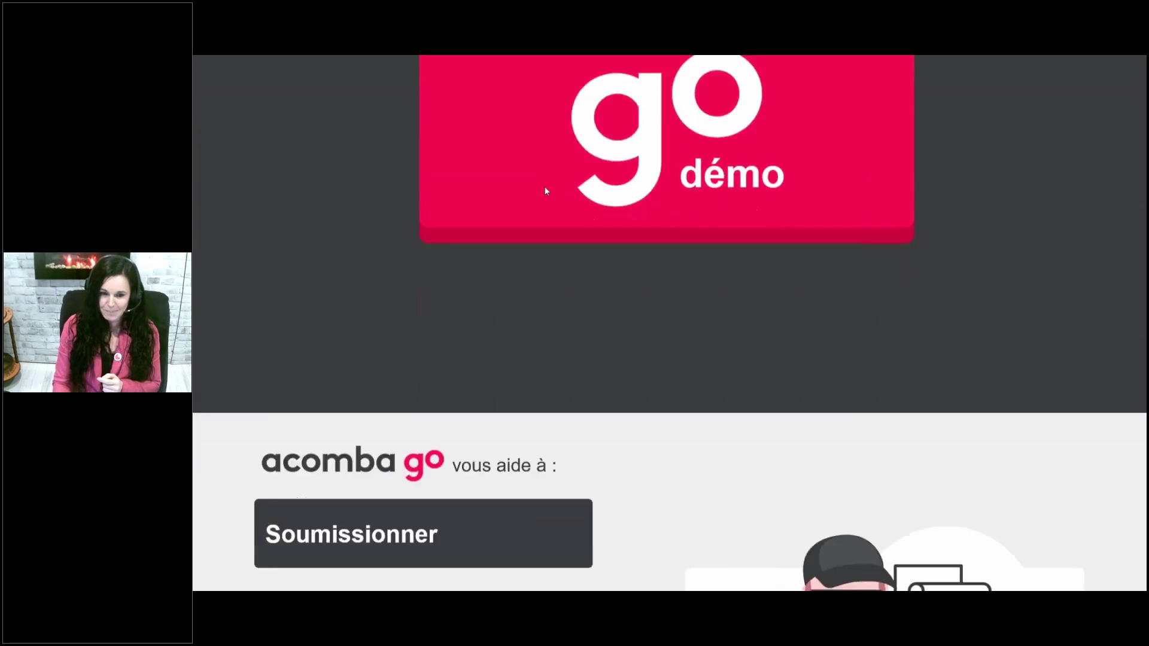
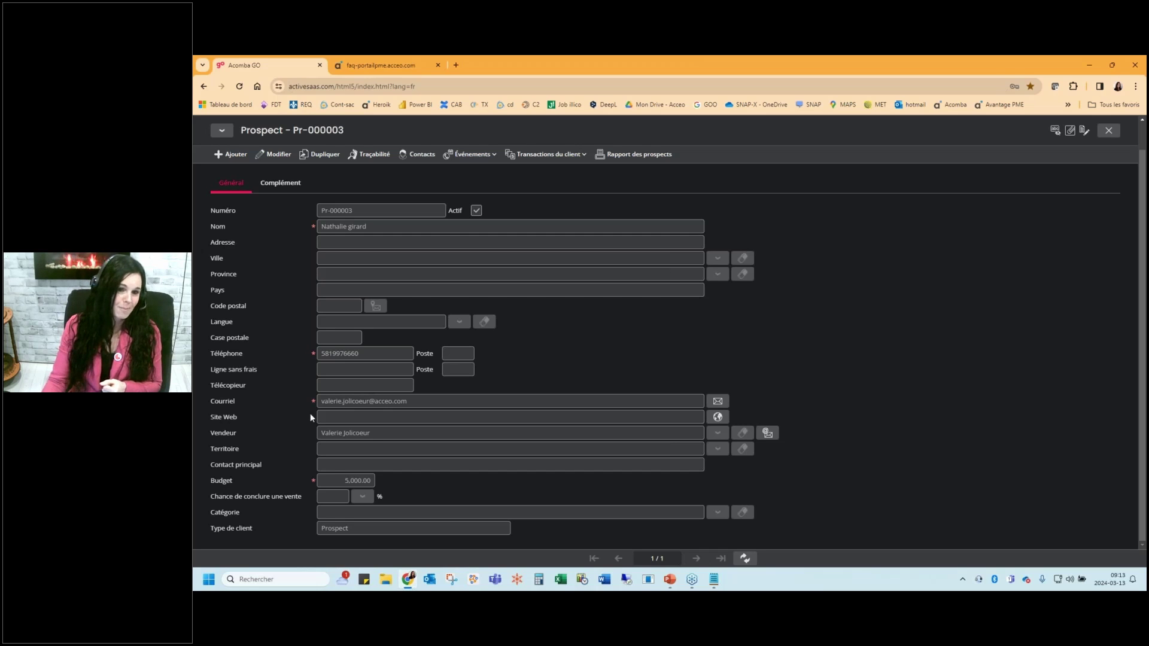
Close the prospect, open the second client's record from the Clients list, then close it
{"action": "key", "text": "Escape"}
{"action": "key", "text": "Escape"}
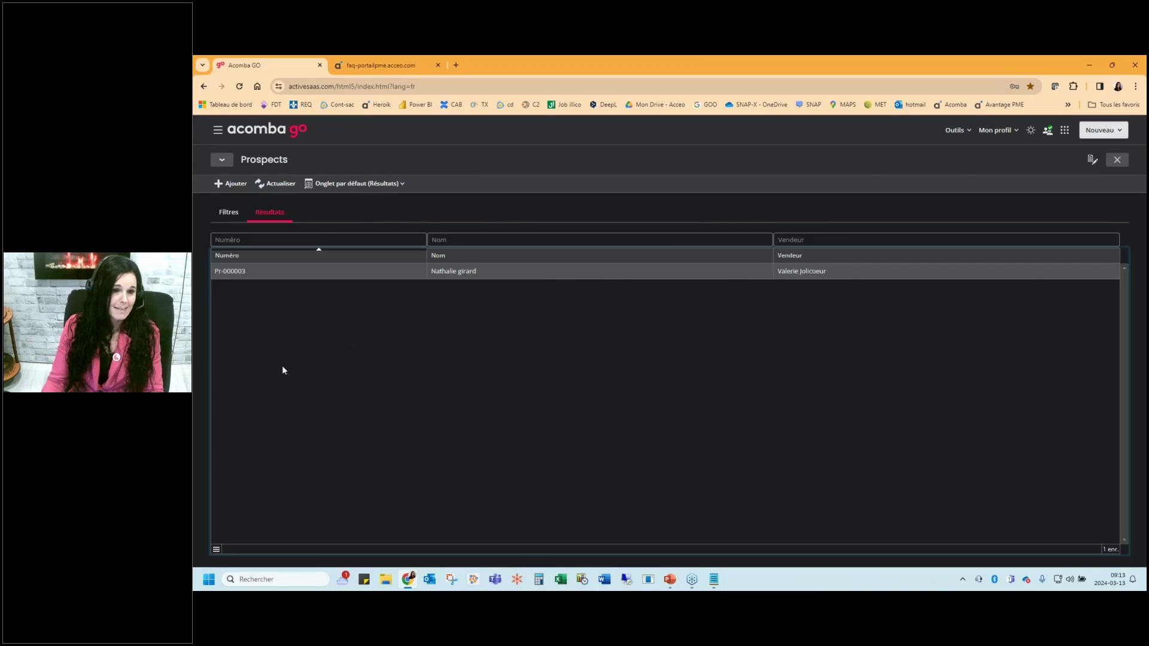
{"action": "left_click", "coordinate": [247, 295]}
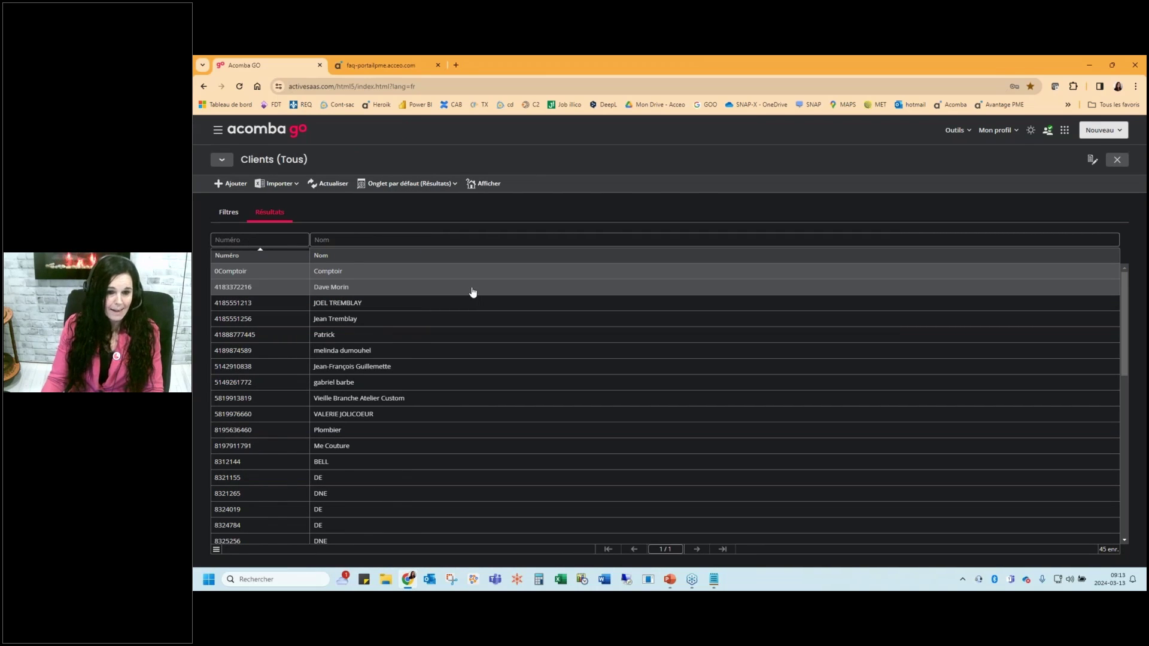
{"action": "double_click", "coordinate": [453, 288]}
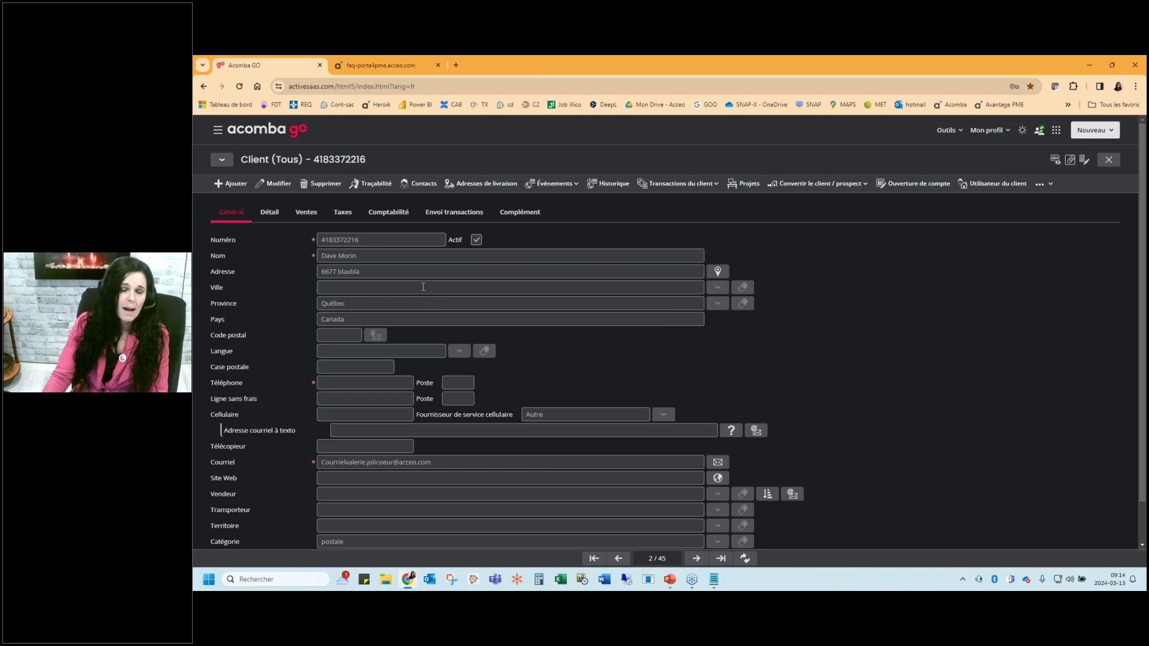
{"action": "key", "text": "Escape"}
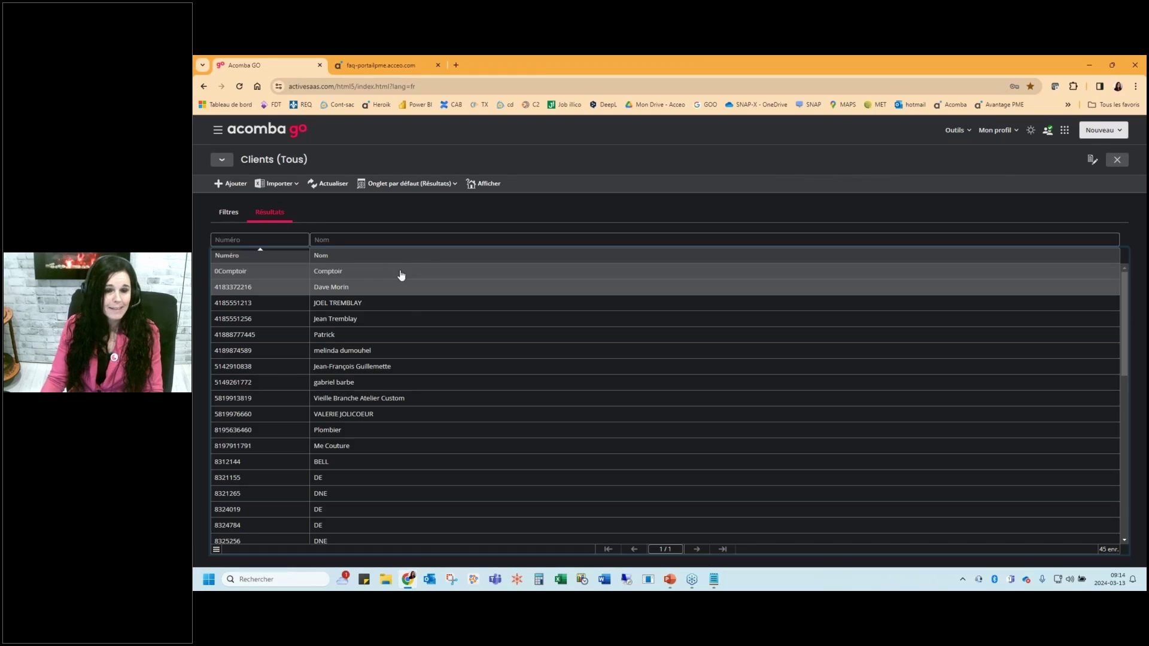
{"action": "left_click", "coordinate": [358, 237]}
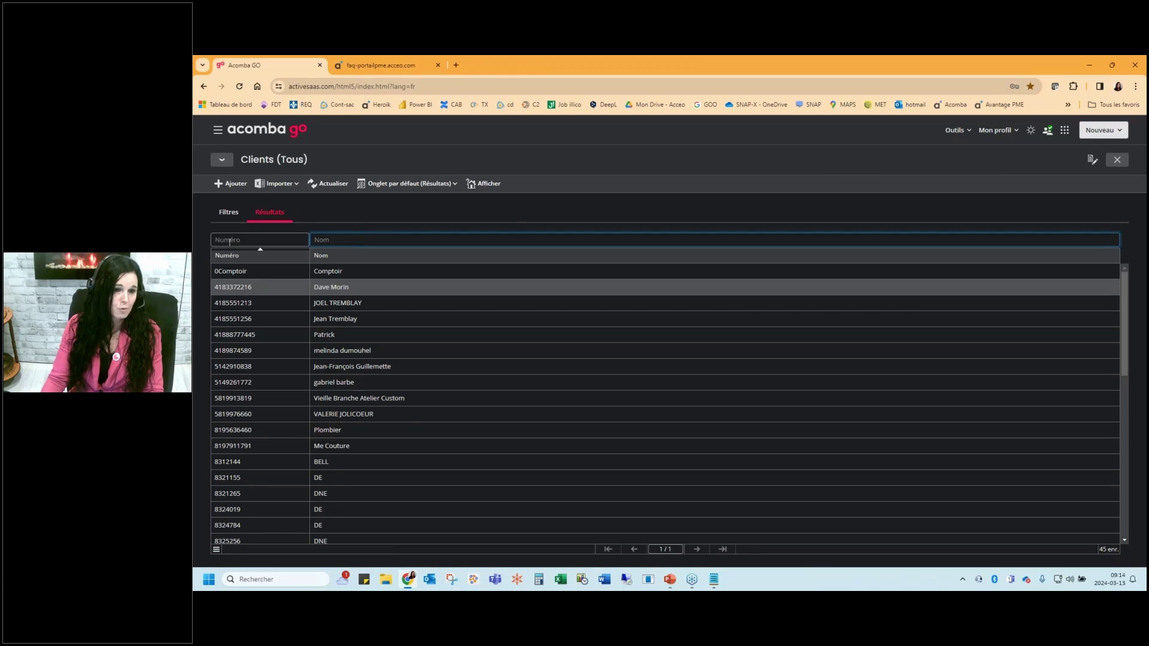
{"action": "left_click", "coordinate": [239, 218]}
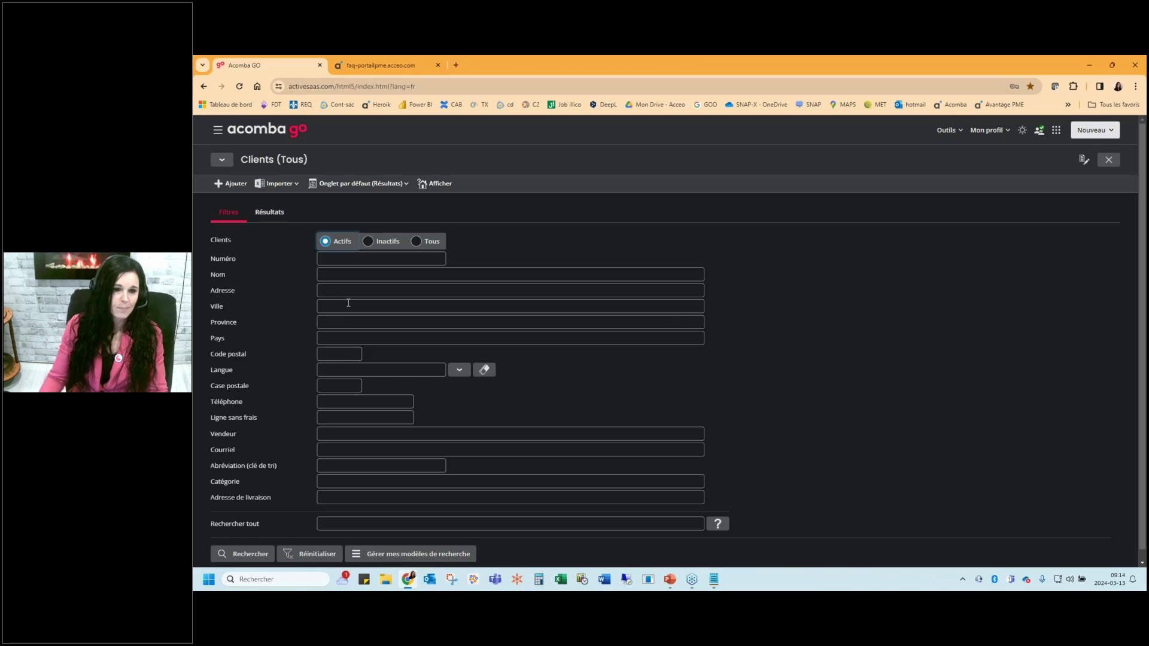
{"action": "left_click", "coordinate": [258, 213]}
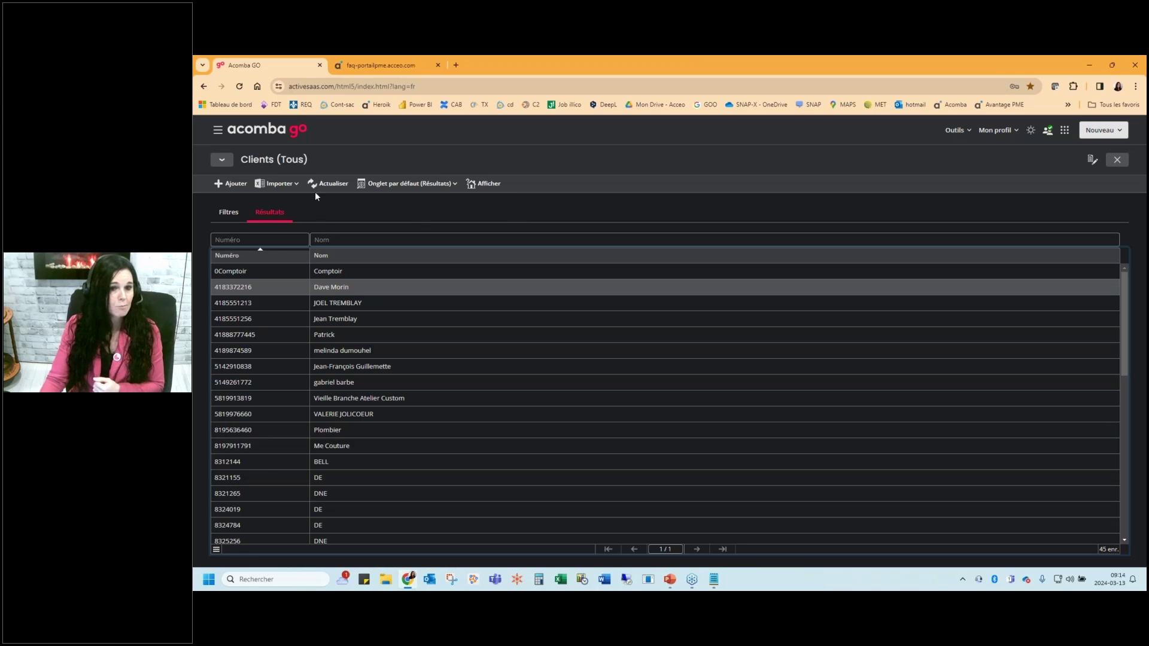
Look over the client Importer options, then open the tenth client's full record
{"action": "left_click", "coordinate": [294, 183]}
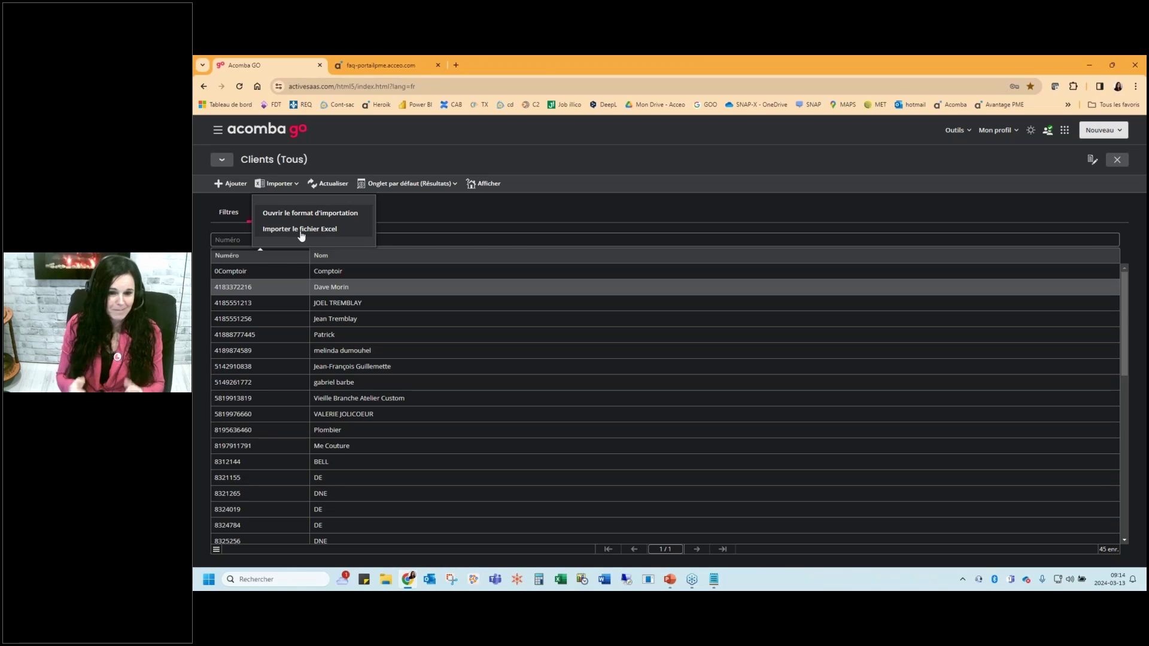
{"action": "left_click", "coordinate": [352, 292]}
{"action": "double_click", "coordinate": [330, 416]}
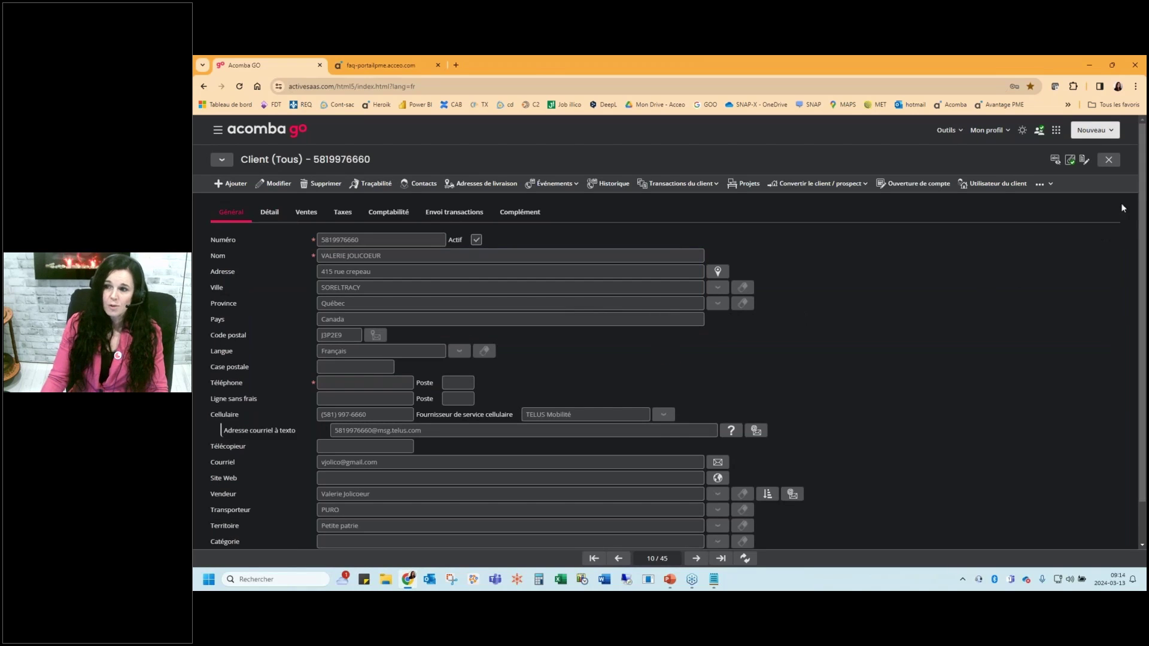
Review the client's Détail, Ventes, Taxes and Comptabilité tabs, then show its contacts
{"action": "left_click_drag", "start_coordinate": [1143, 199], "coordinate": [1143, 226]}
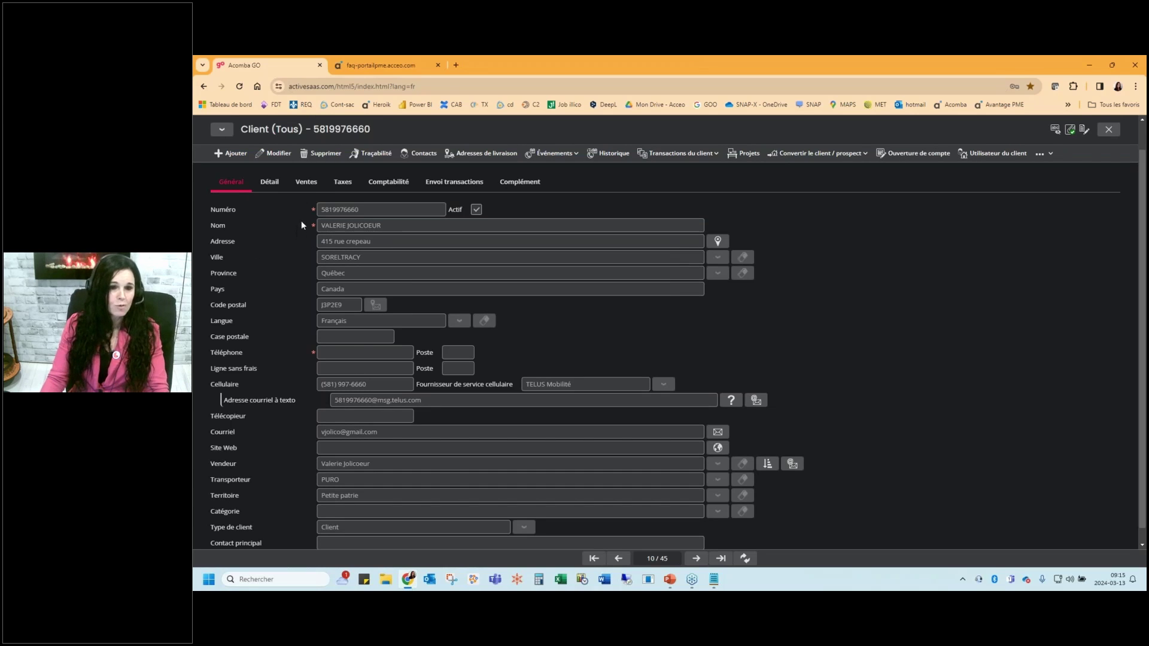
{"action": "left_click", "coordinate": [271, 182]}
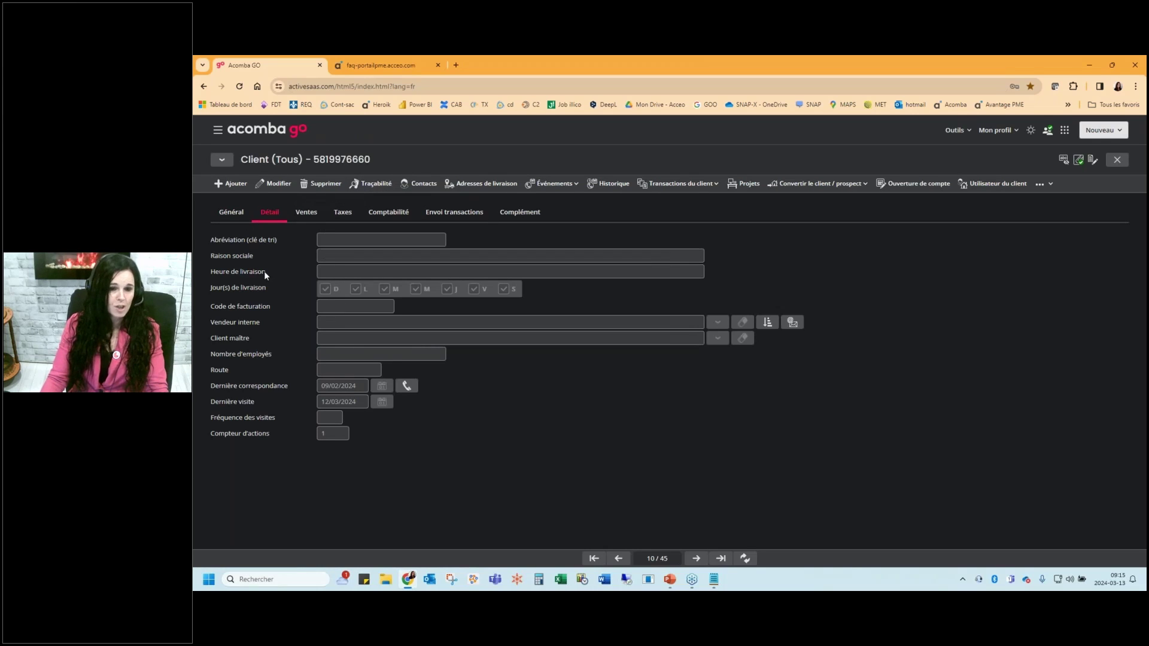
{"action": "left_click", "coordinate": [302, 220]}
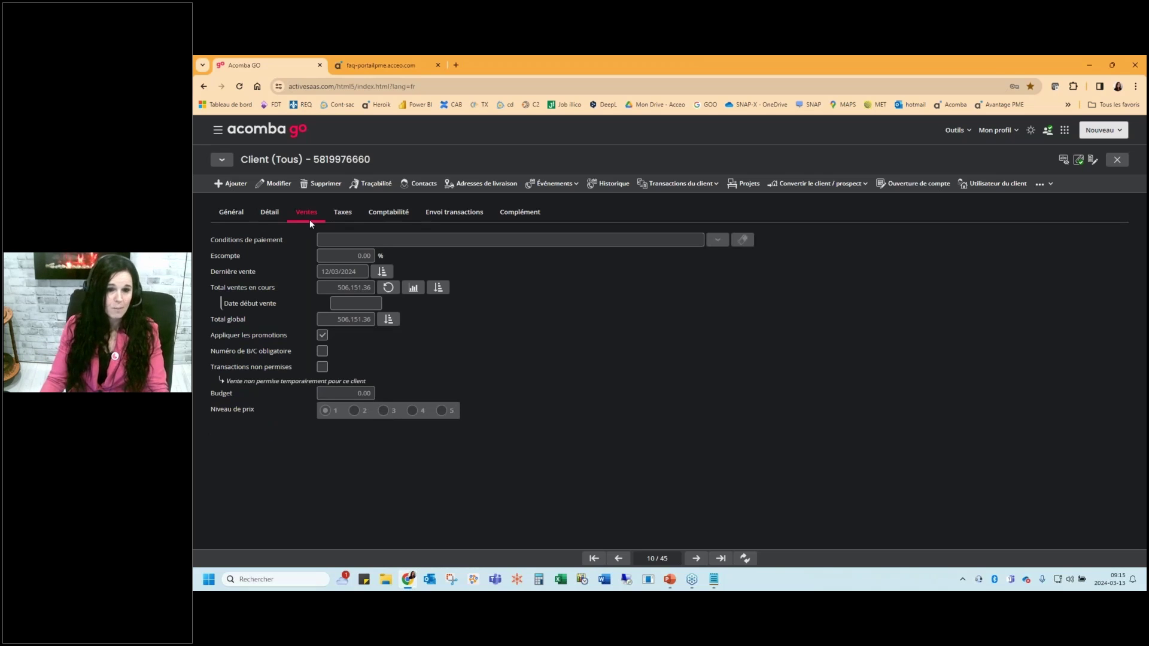
{"action": "left_click", "coordinate": [342, 213]}
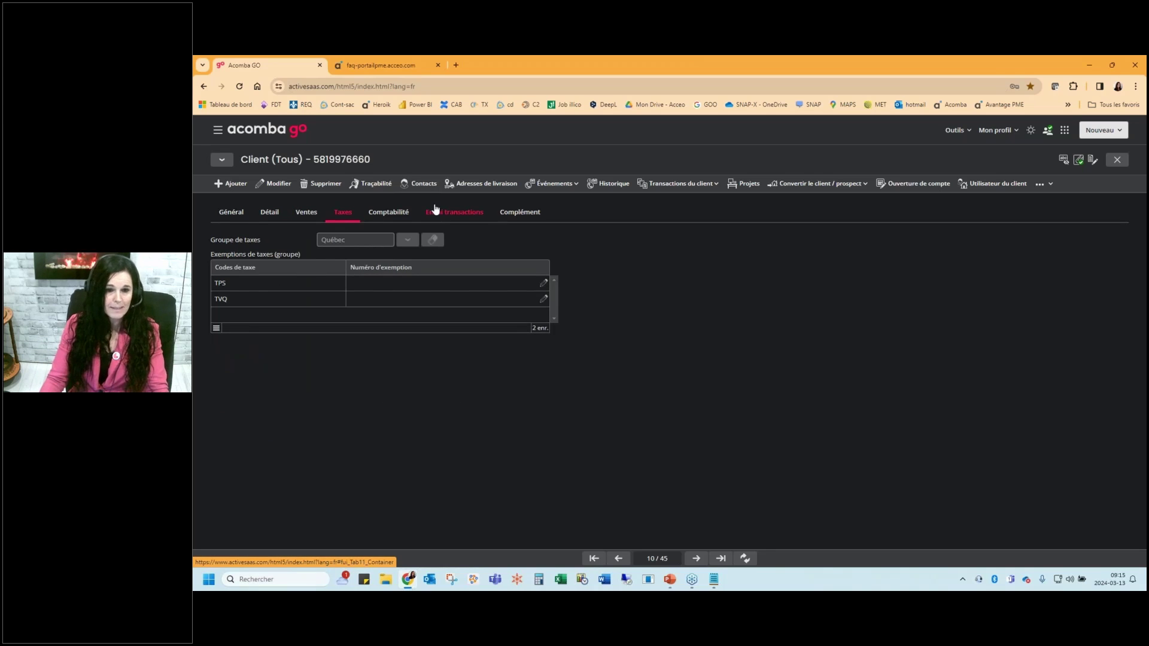
{"action": "left_click", "coordinate": [388, 212]}
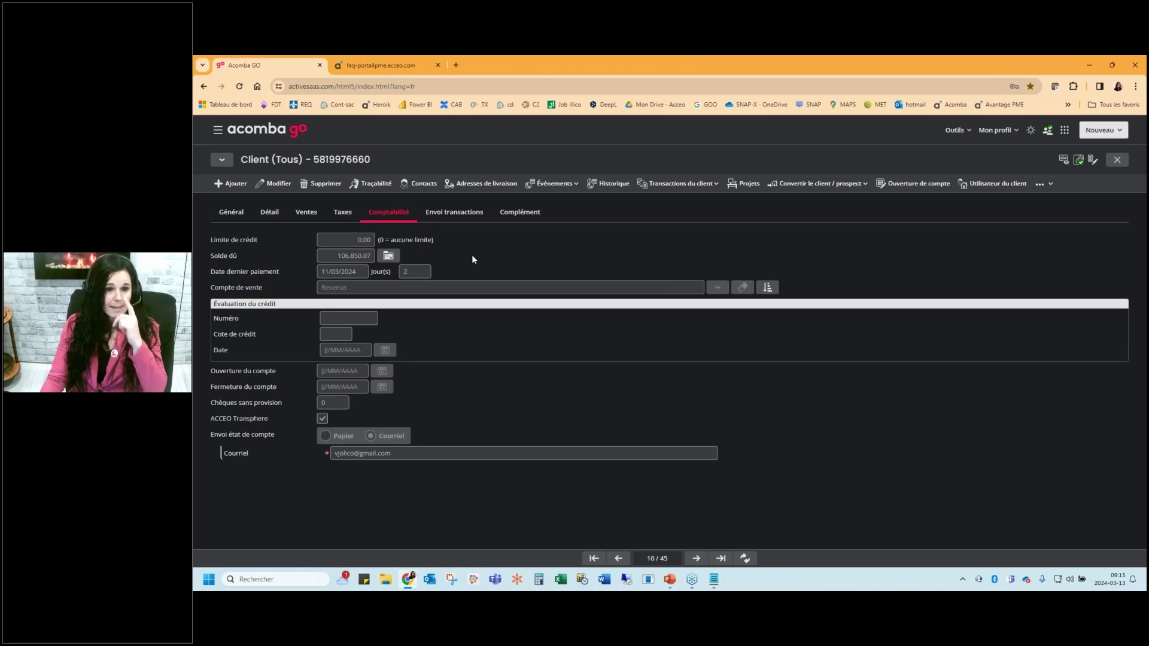
{"action": "left_click", "coordinate": [419, 183]}
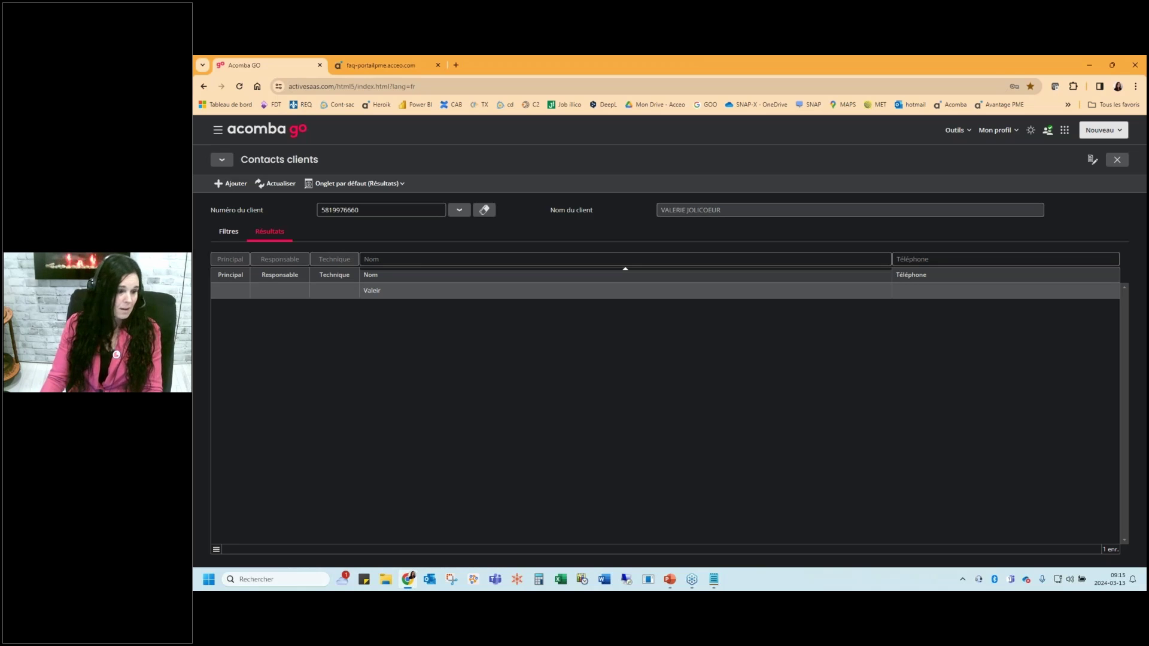
Close the contacts list and review the client's single delivery address
{"action": "key", "text": "Escape"}
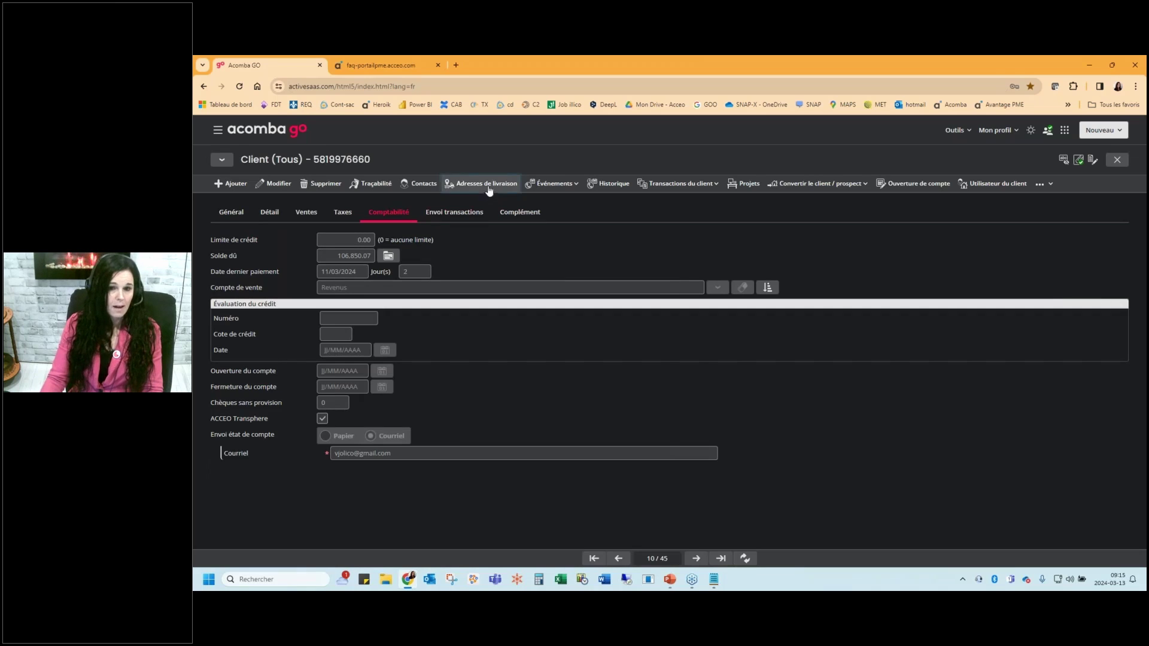
{"action": "left_click", "coordinate": [488, 188]}
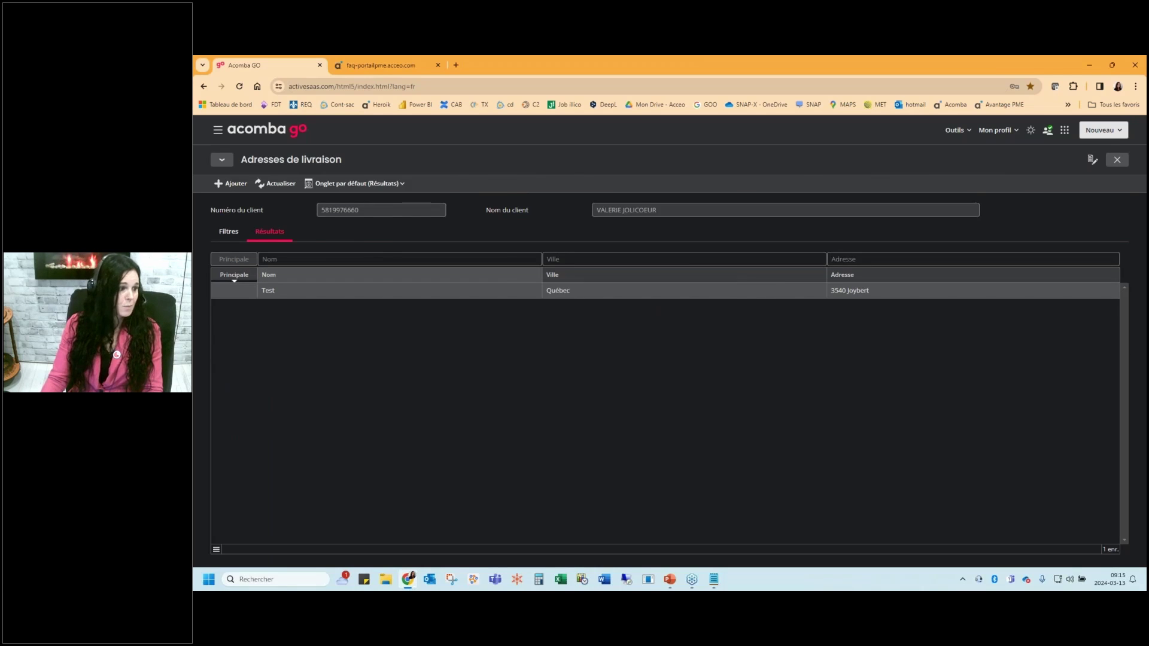
{"action": "key", "text": "Escape"}
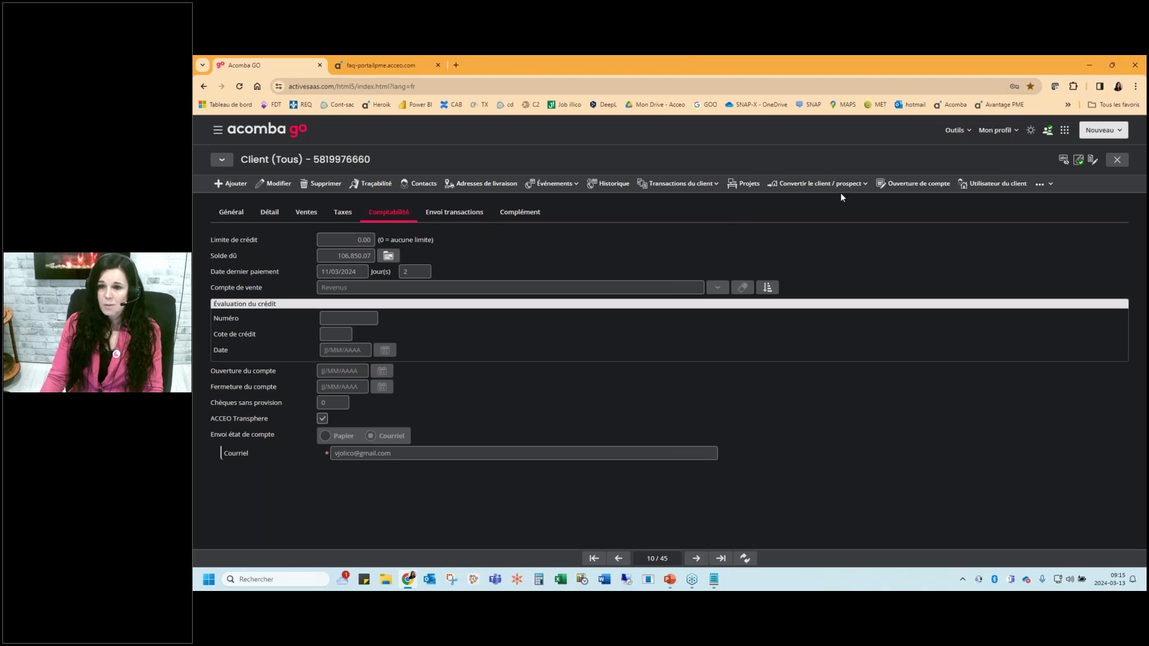
Check the client/prospect conversion options without converting, then start Ouverture de compte
{"action": "left_click", "coordinate": [855, 188]}
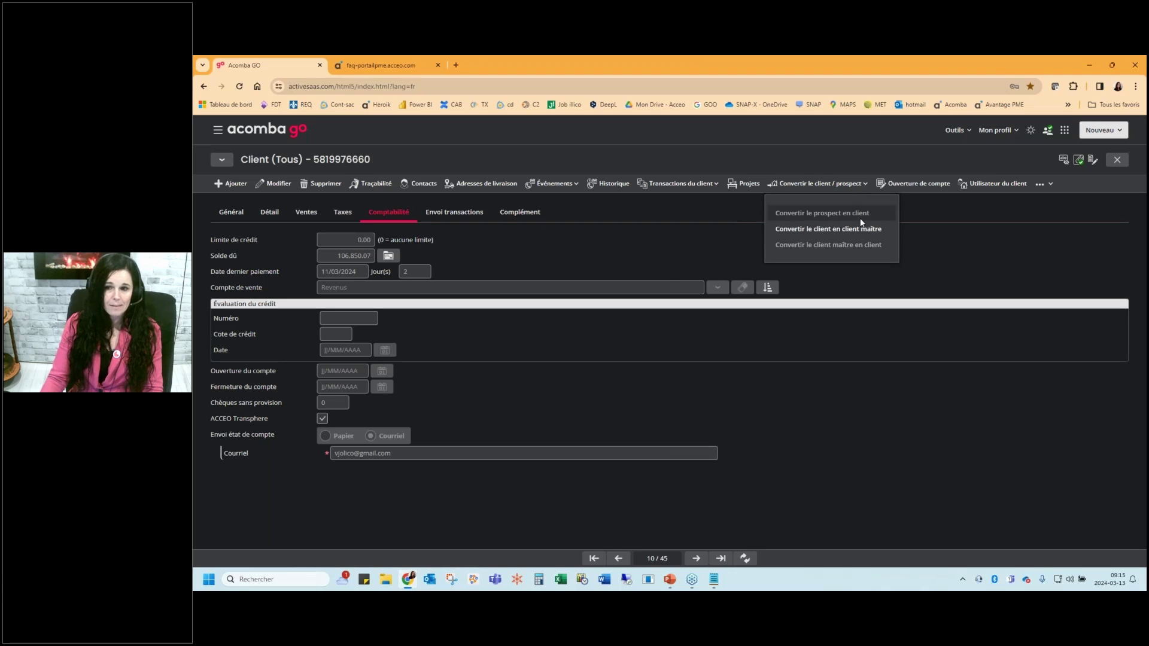
{"action": "left_click", "coordinate": [982, 222]}
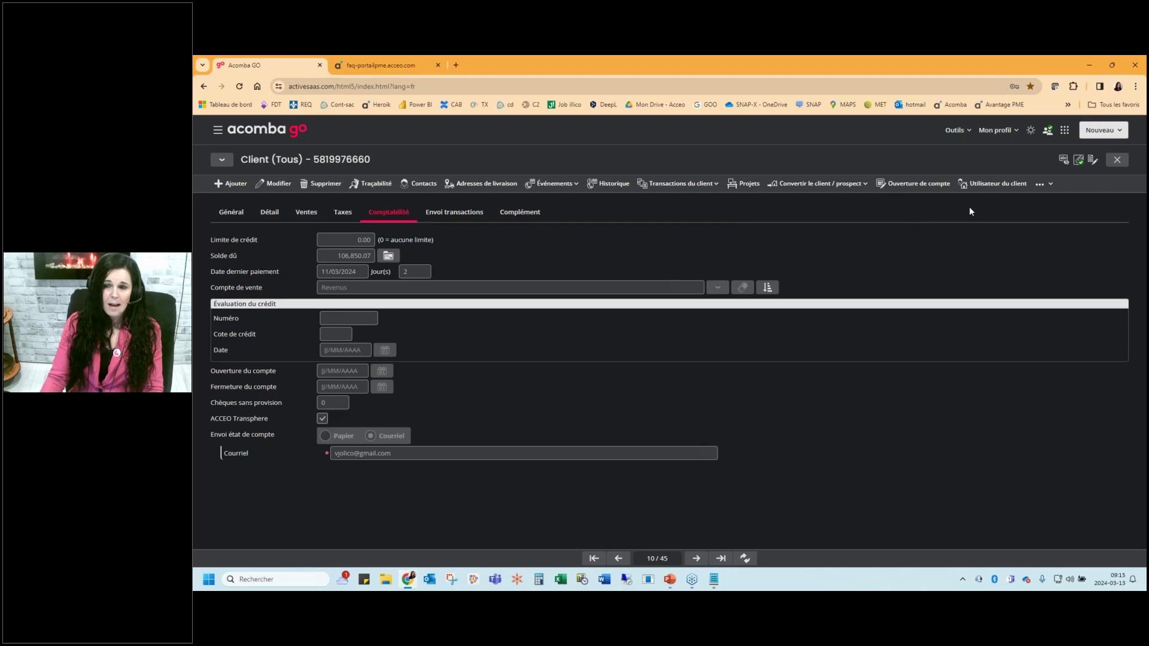
{"action": "left_click", "coordinate": [935, 187]}
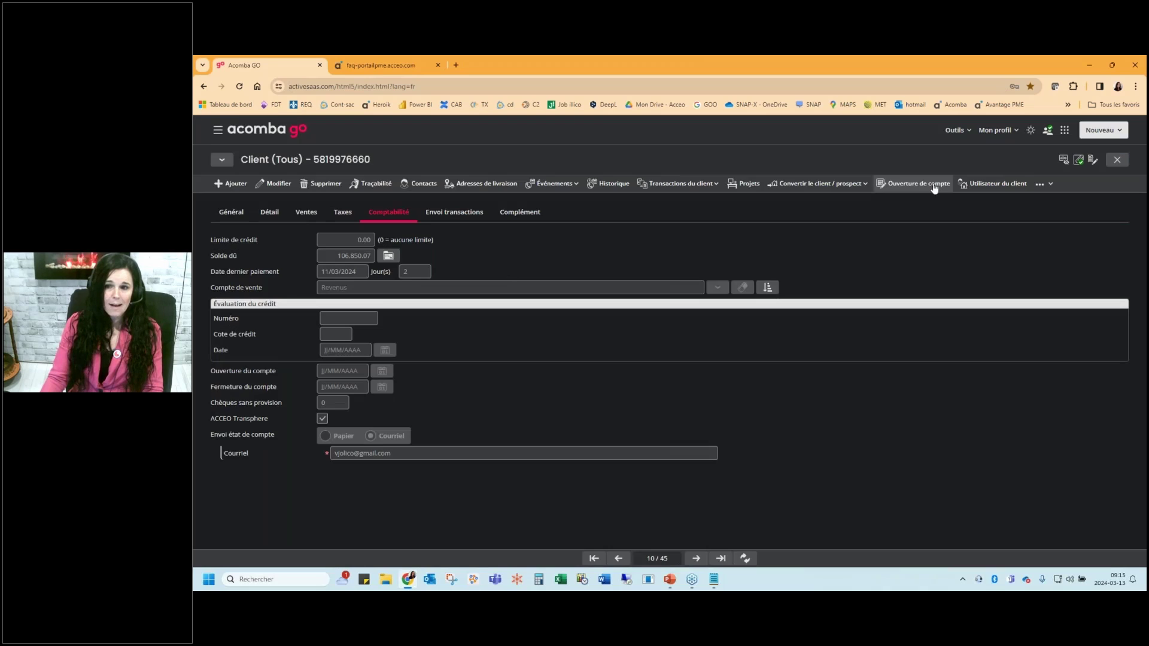
Open the first account-opening PDF from MesDocuments.net in a new tab, then return to Acomba GO
{"action": "left_click", "coordinate": [935, 187]}
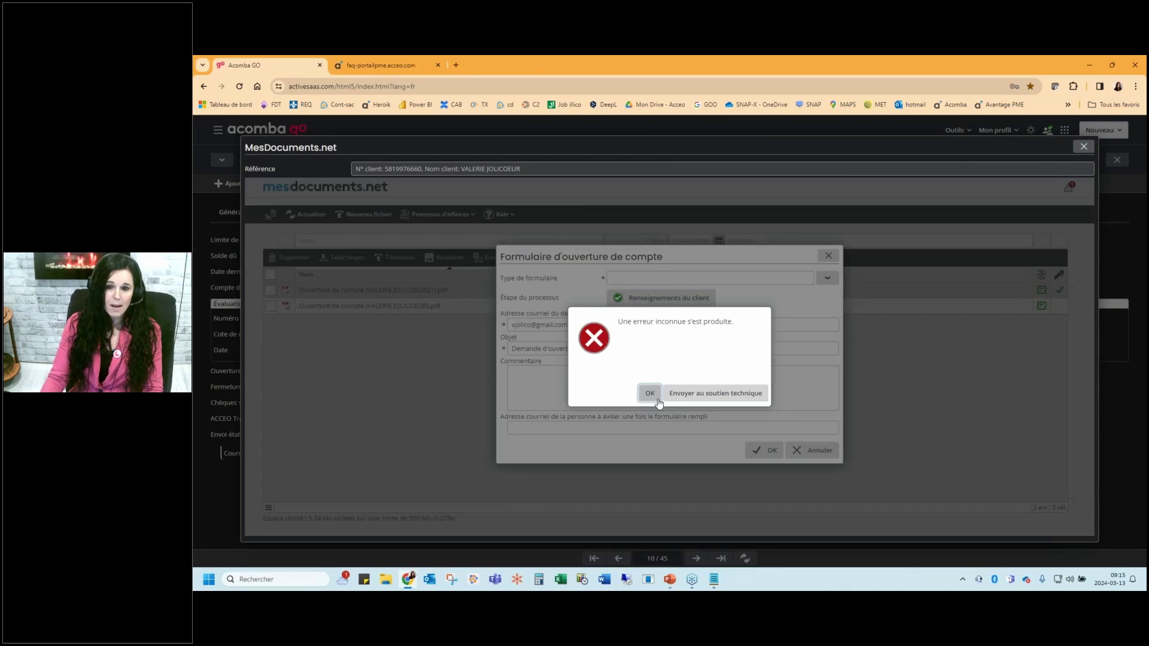
{"action": "left_click", "coordinate": [654, 397]}
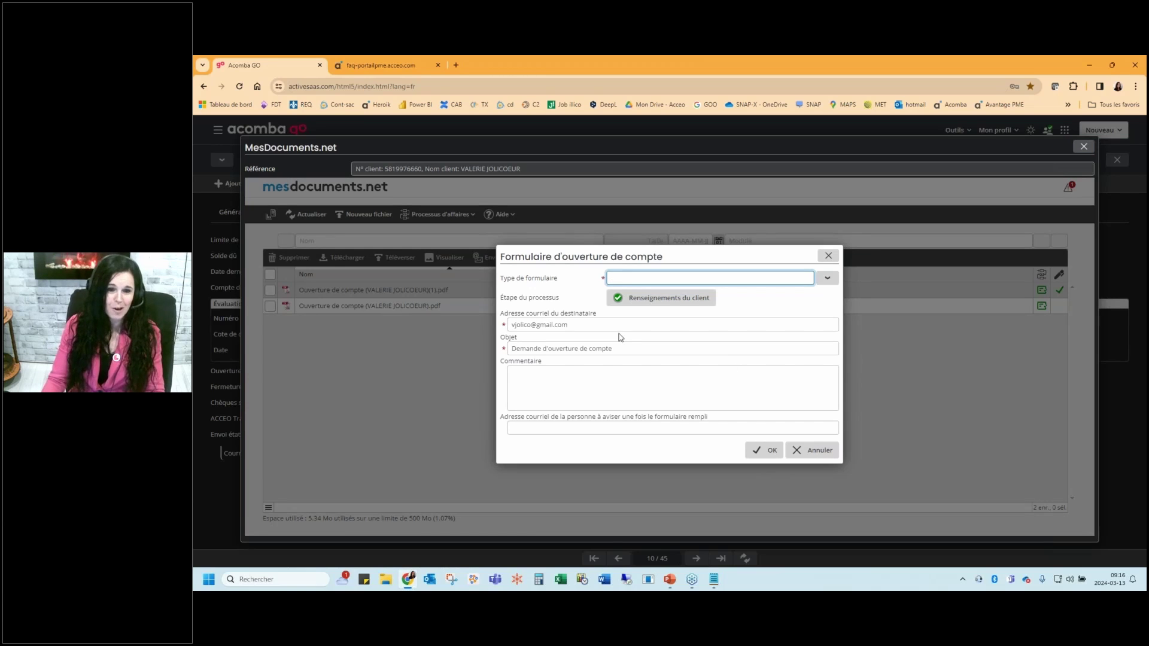
{"action": "key", "text": "Escape"}
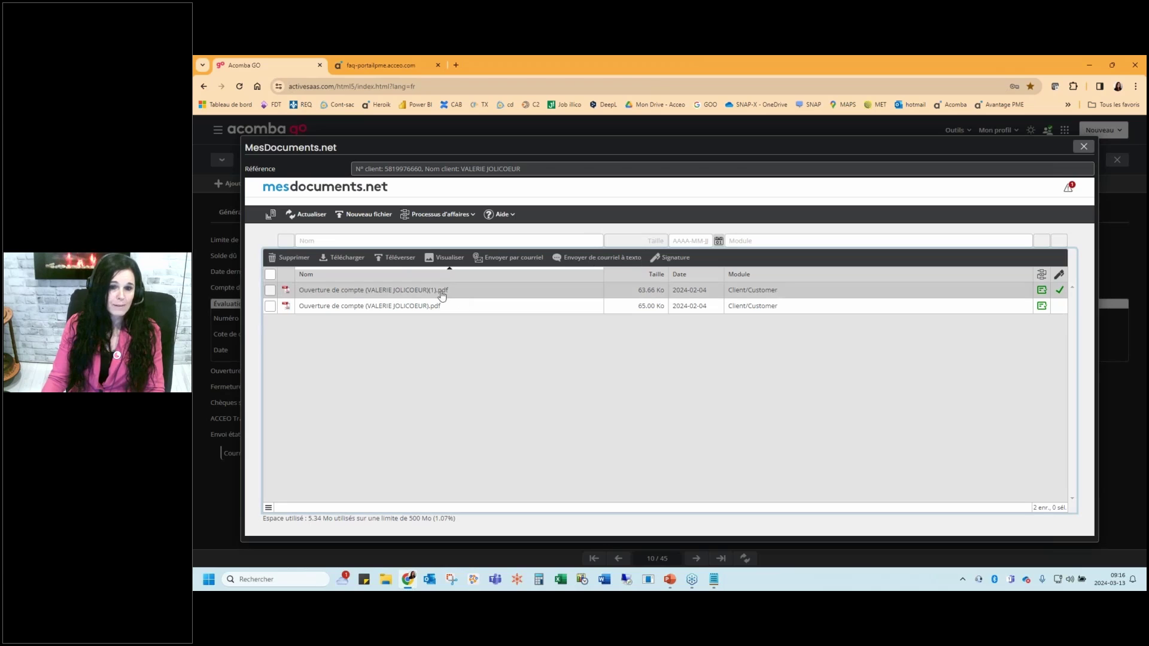
{"action": "double_click", "coordinate": [443, 291]}
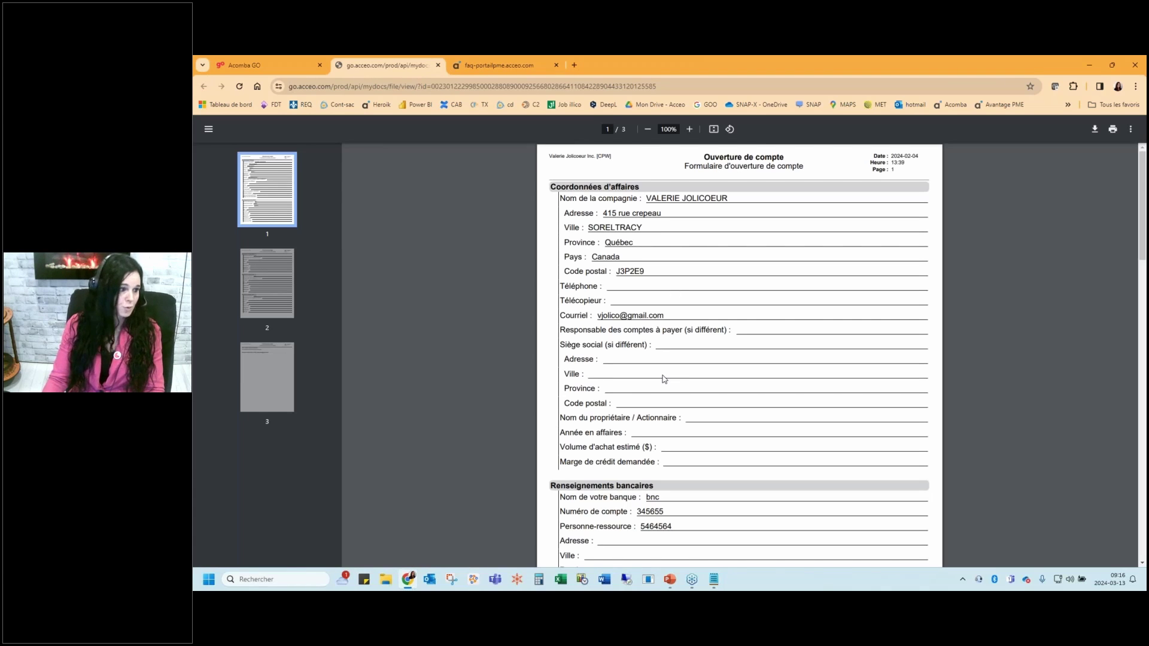
{"action": "left_click", "coordinate": [299, 64]}
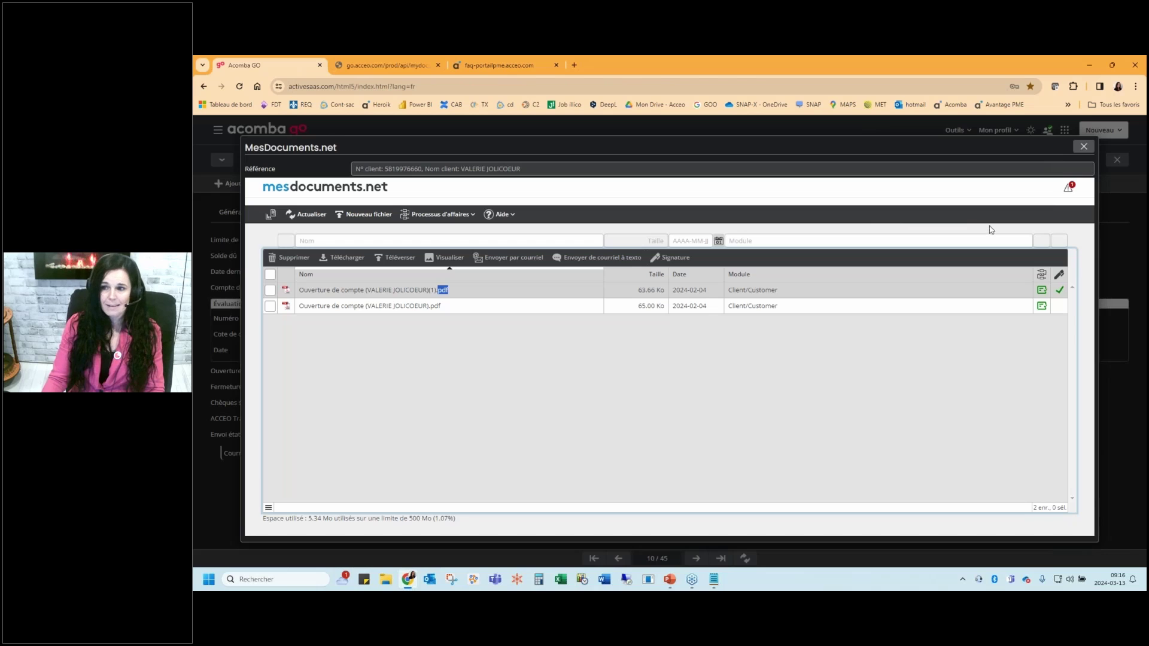
{"action": "left_click", "coordinate": [1084, 146]}
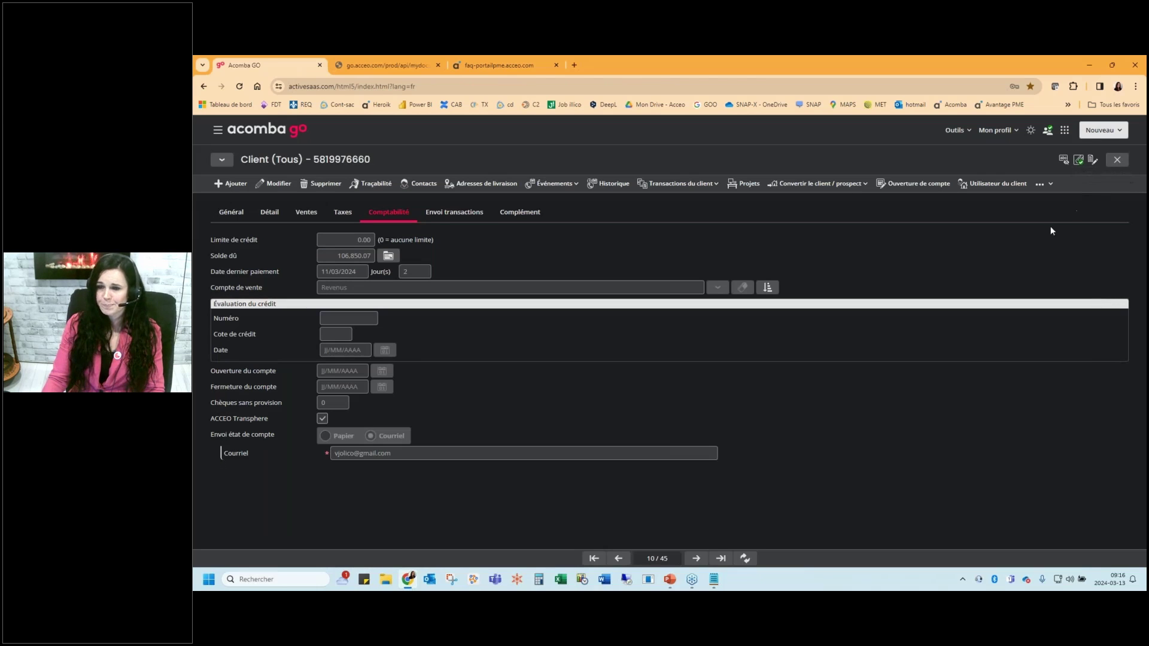
Start a new Soumission client quote for this client, dated 13/03/2024
{"action": "left_click", "coordinate": [682, 183]}
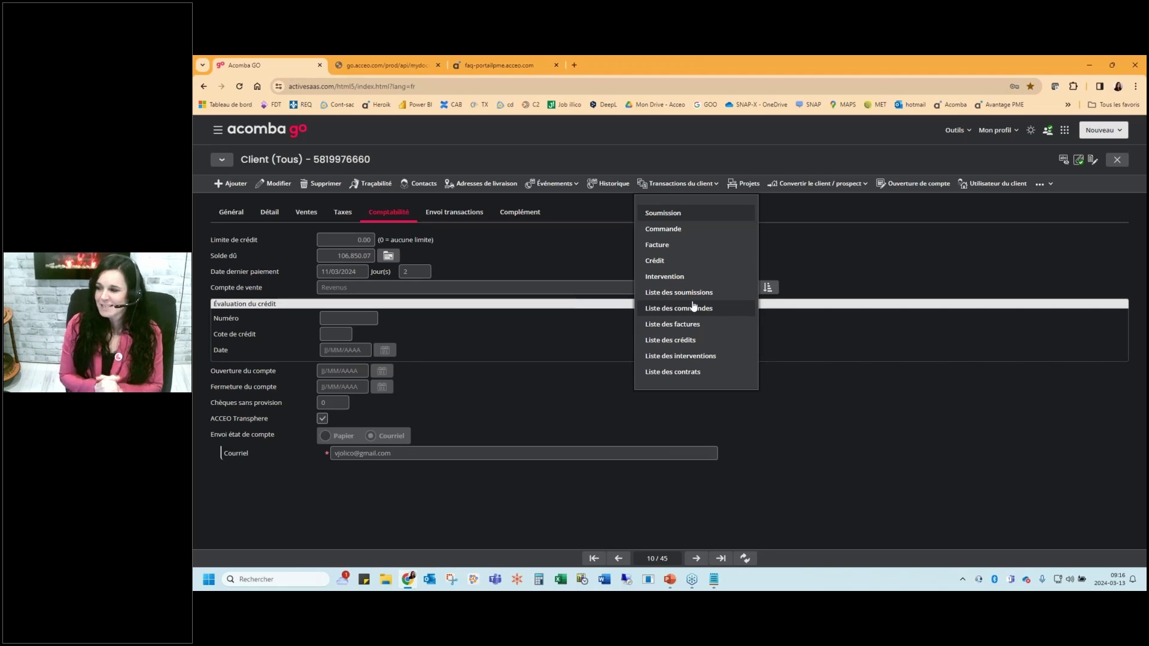
{"action": "left_click", "coordinate": [675, 217]}
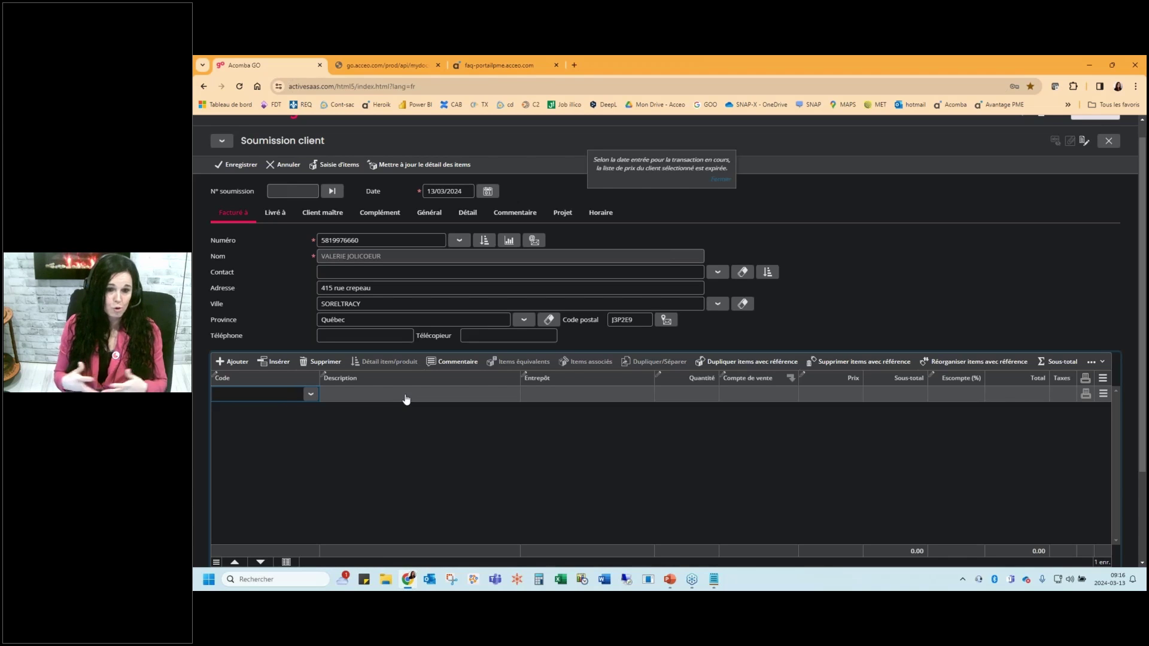
Add a quote line described 'test' with a price of 5000
{"action": "left_click", "coordinate": [311, 394]}
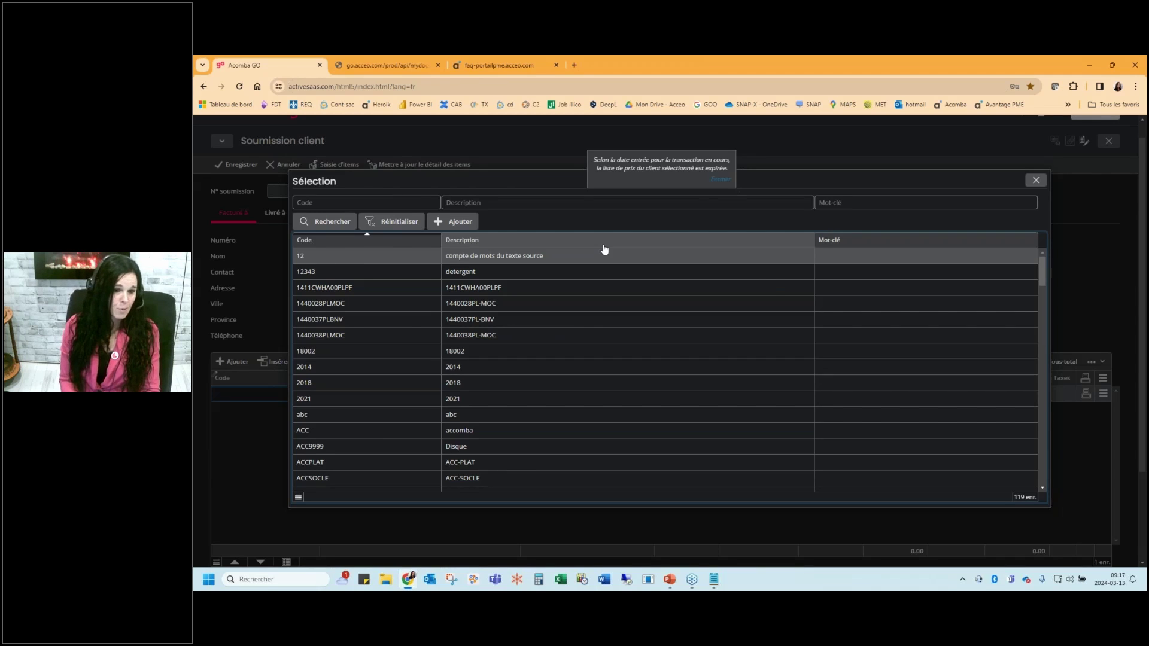
{"action": "key", "text": "Escape"}
{"action": "left_click", "coordinate": [358, 399]}
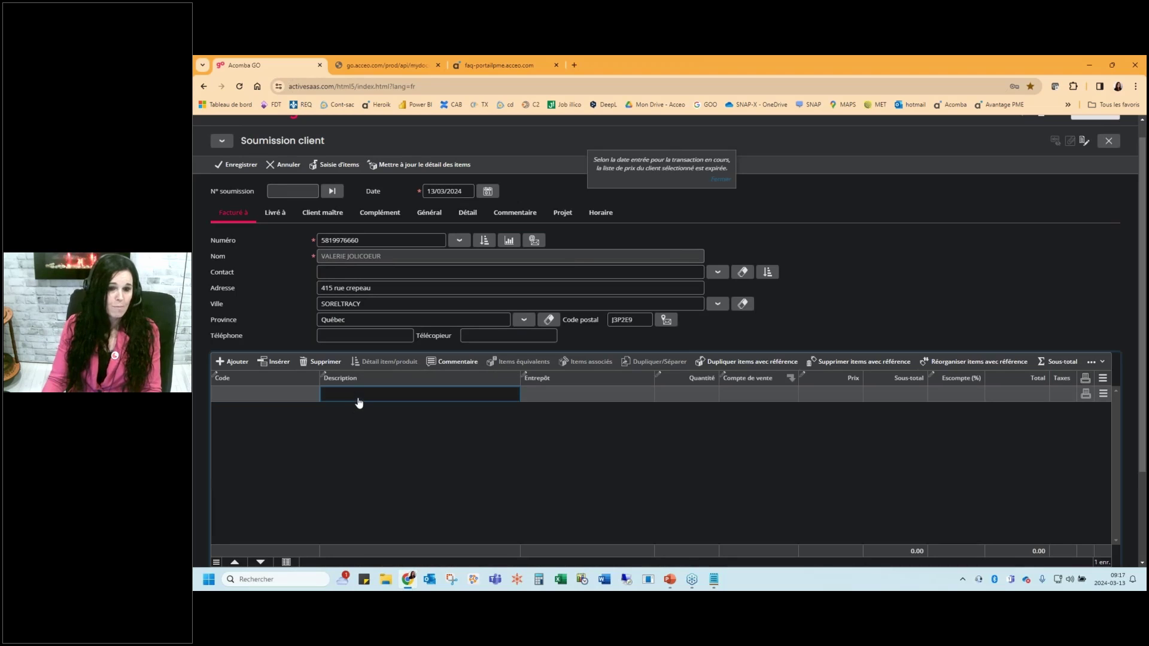
{"action": "type", "text": "test"}
{"action": "key", "text": "Tab"}
{"action": "key", "text": "Tab"}
{"action": "key", "text": "Tab"}
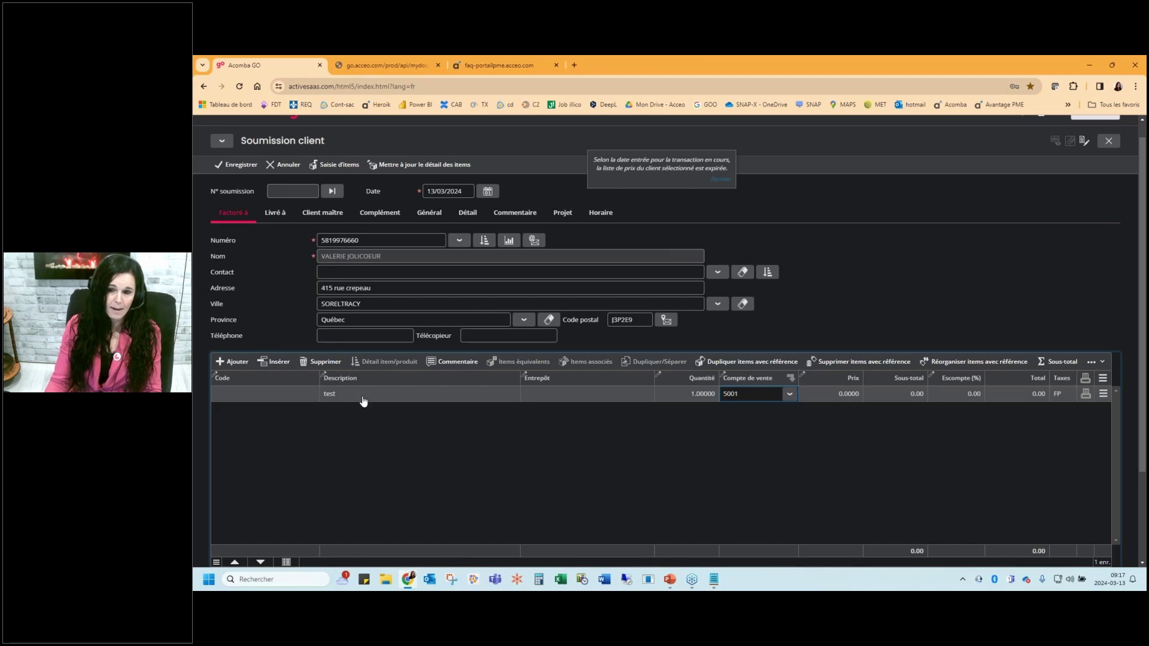
{"action": "left_click", "coordinate": [832, 398]}
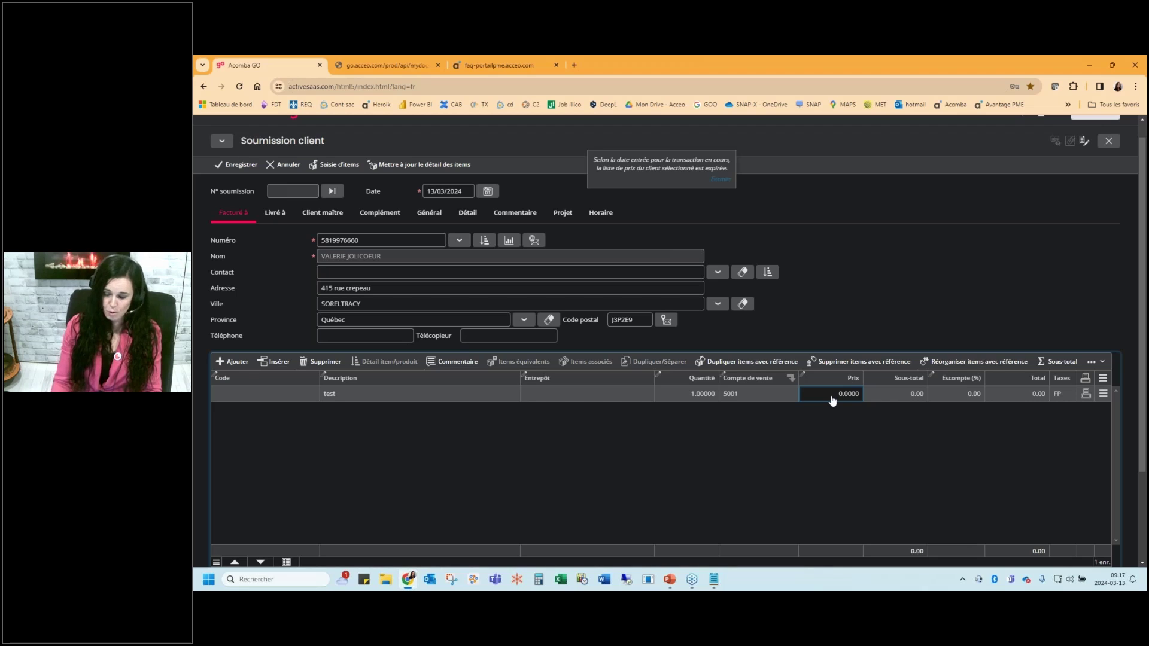
{"action": "type", "text": "5000"}
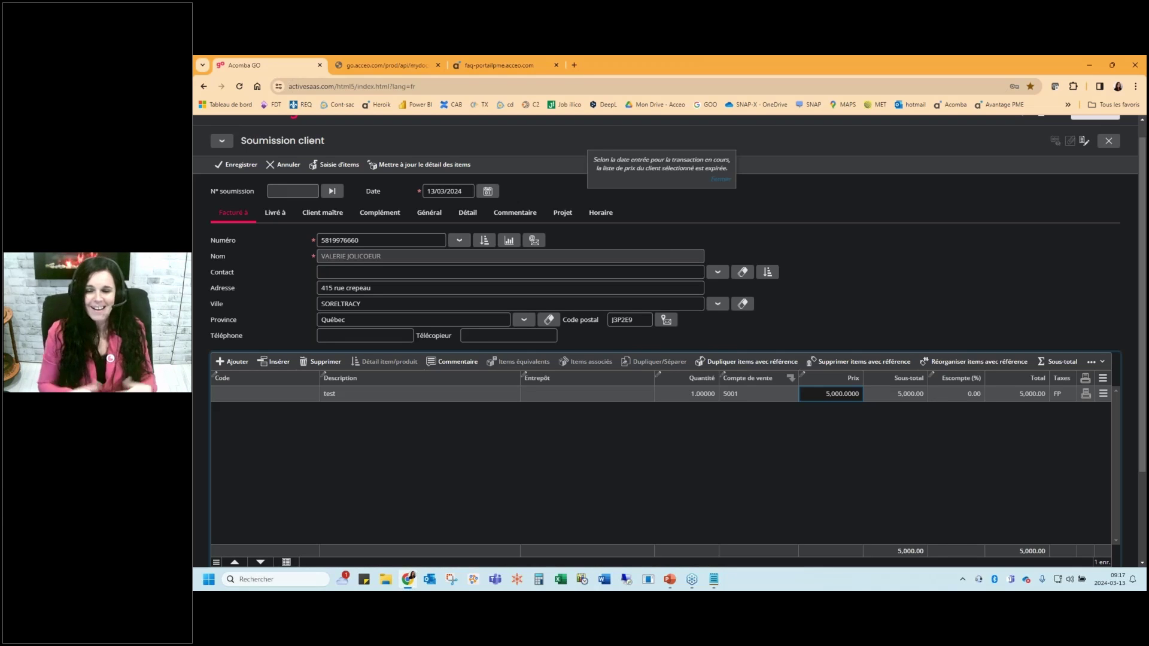
Add a PLYWOOD 2X2 line from warehouse Ent - principal priced at 500
{"action": "left_click", "coordinate": [232, 361]}
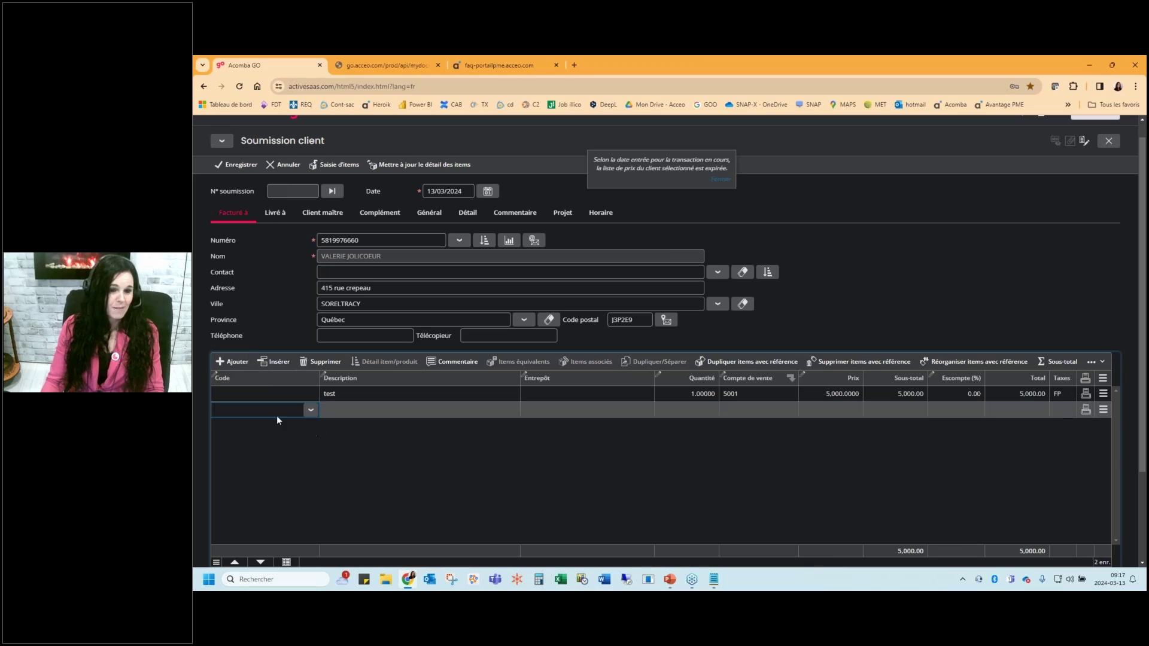
{"action": "type", "text": "acc"}
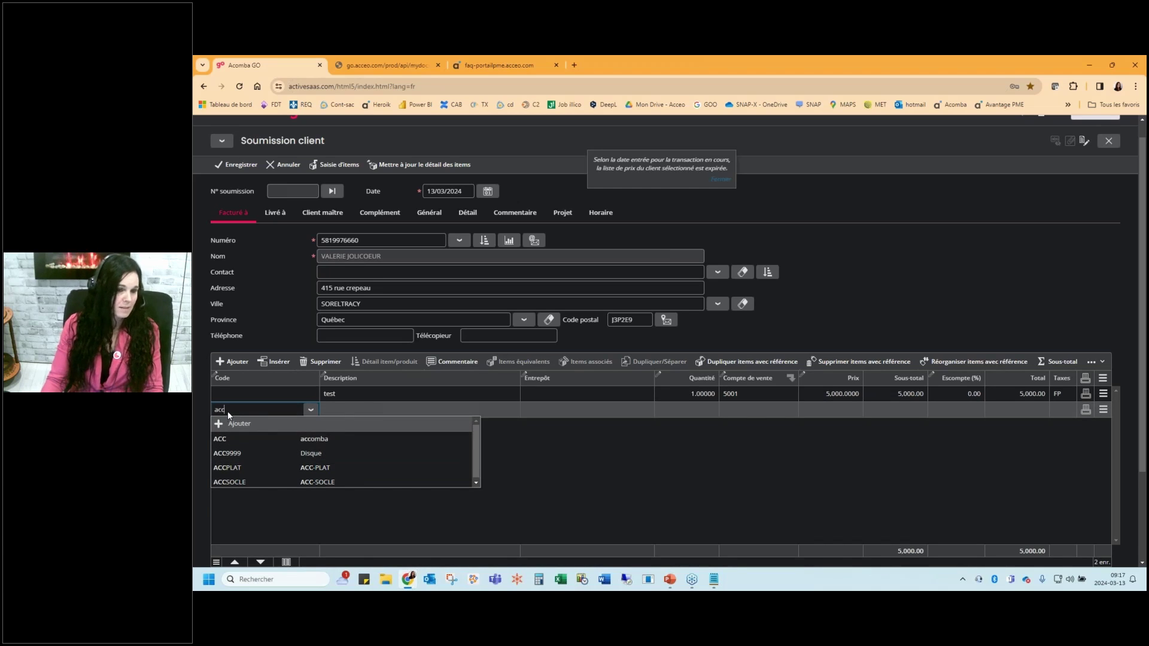
{"action": "key", "text": "BackSpace"}
{"action": "key", "text": "BackSpace"}
{"action": "key", "text": "BackSpace"}
{"action": "type", "text": "ply"}
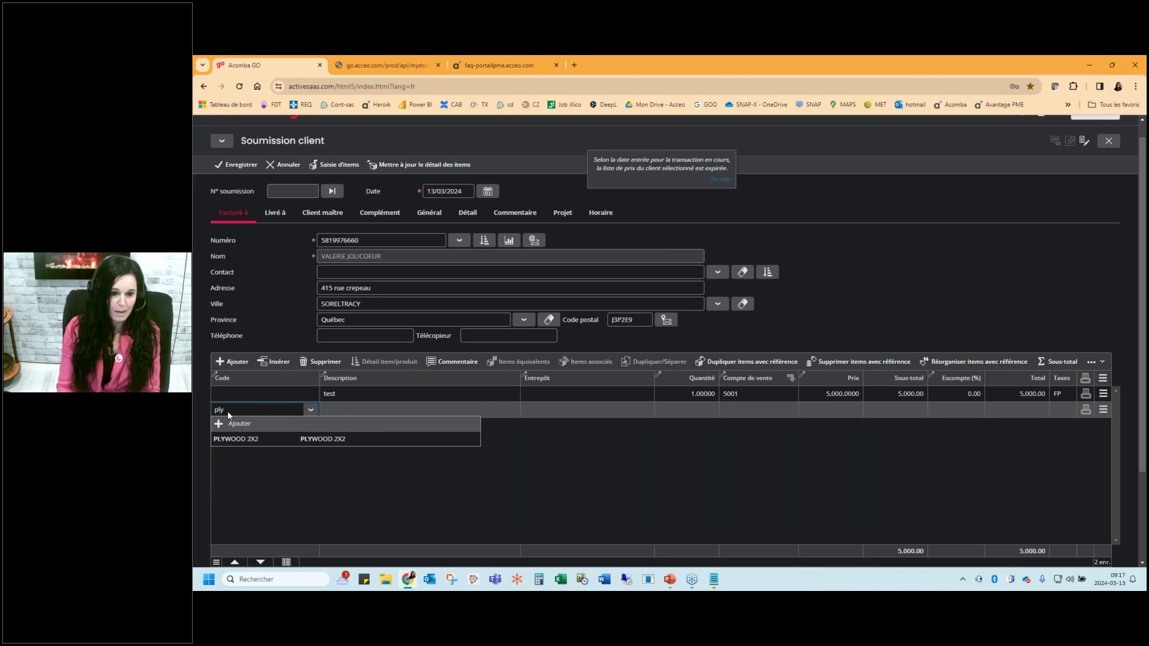
{"action": "left_click", "coordinate": [294, 442]}
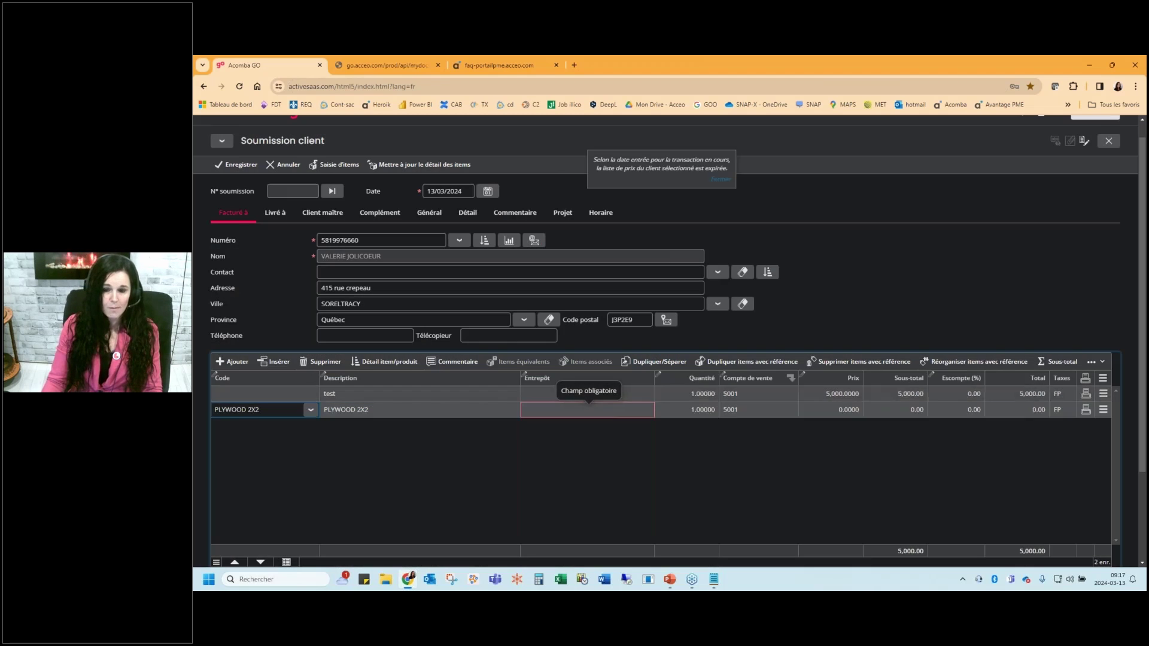
{"action": "left_click", "coordinate": [645, 411]}
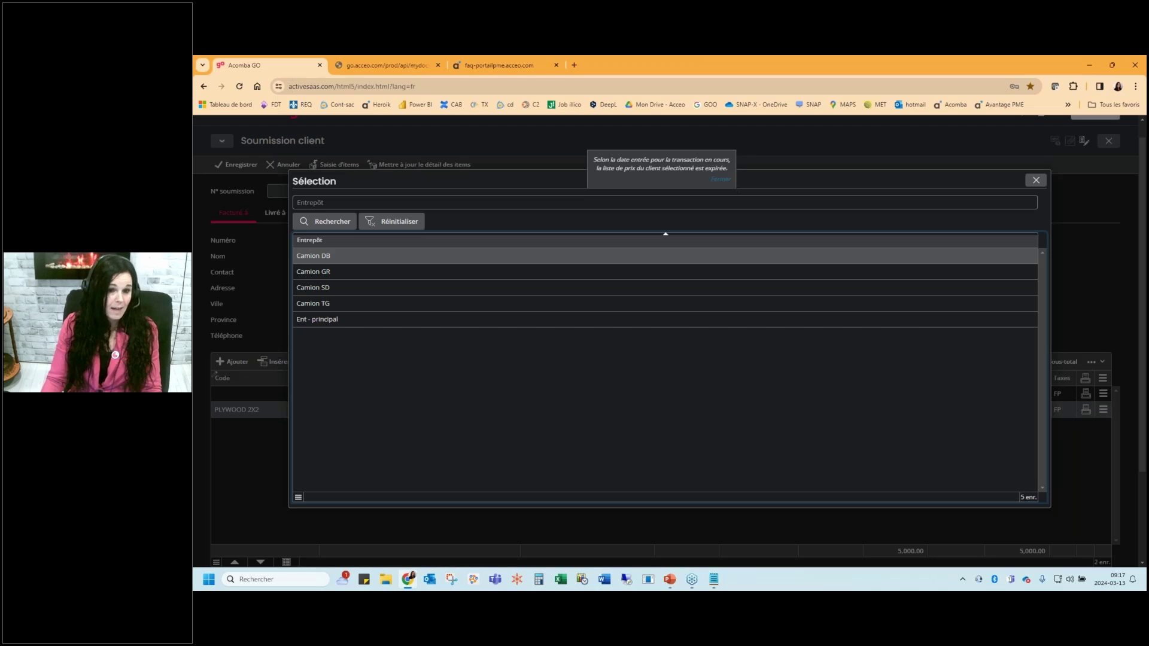
{"action": "double_click", "coordinate": [613, 319]}
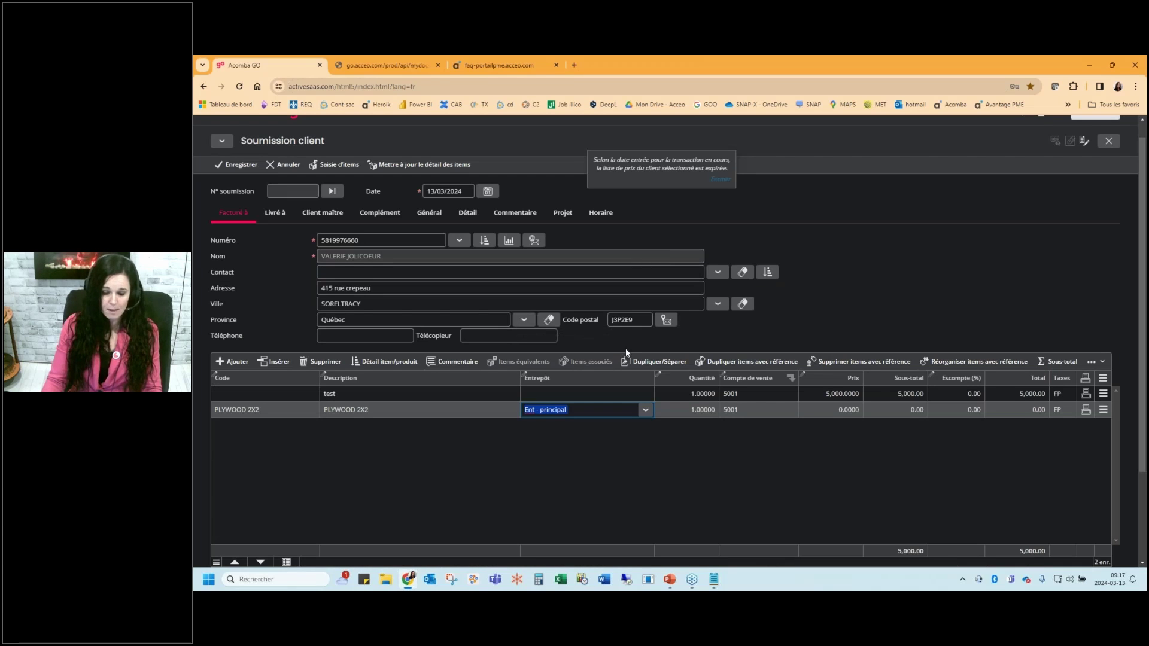
{"action": "key", "text": "Tab"}
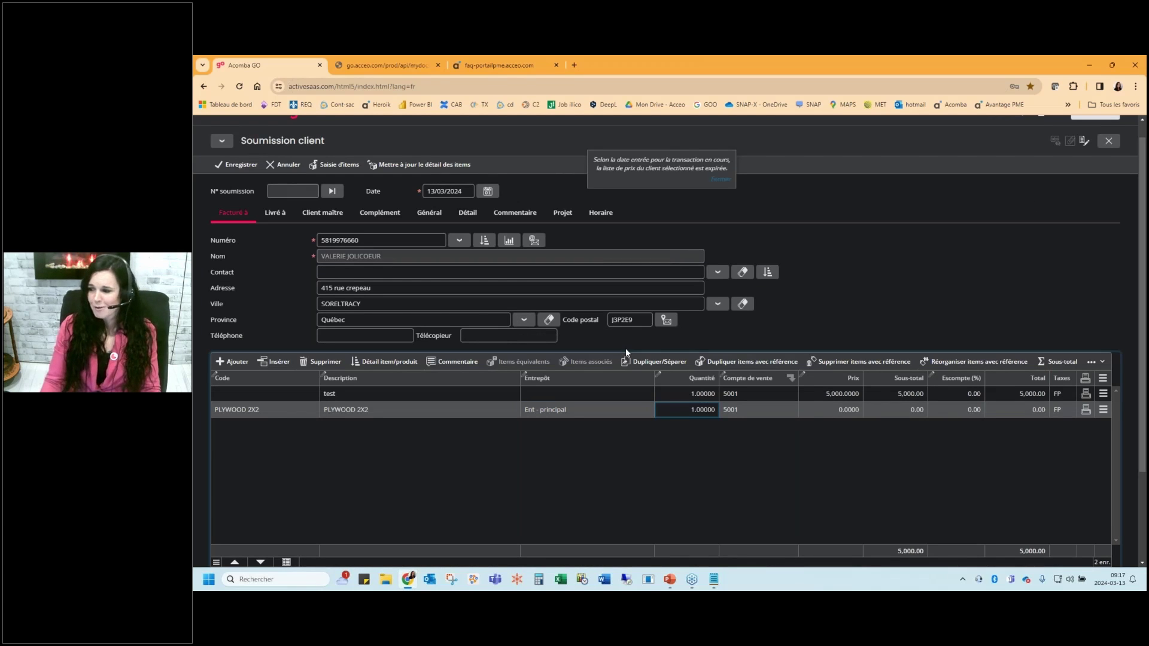
{"action": "key", "text": "Tab"}
{"action": "type", "text": "5"}
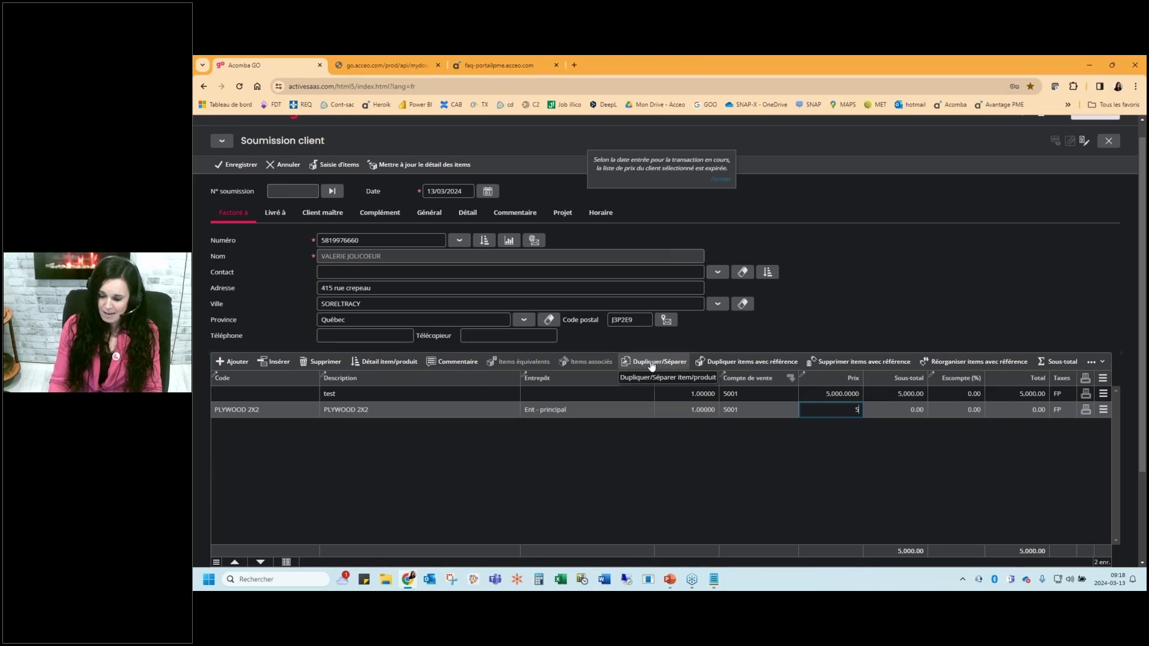
{"action": "type", "text": "00"}
{"action": "key", "text": "Tab"}
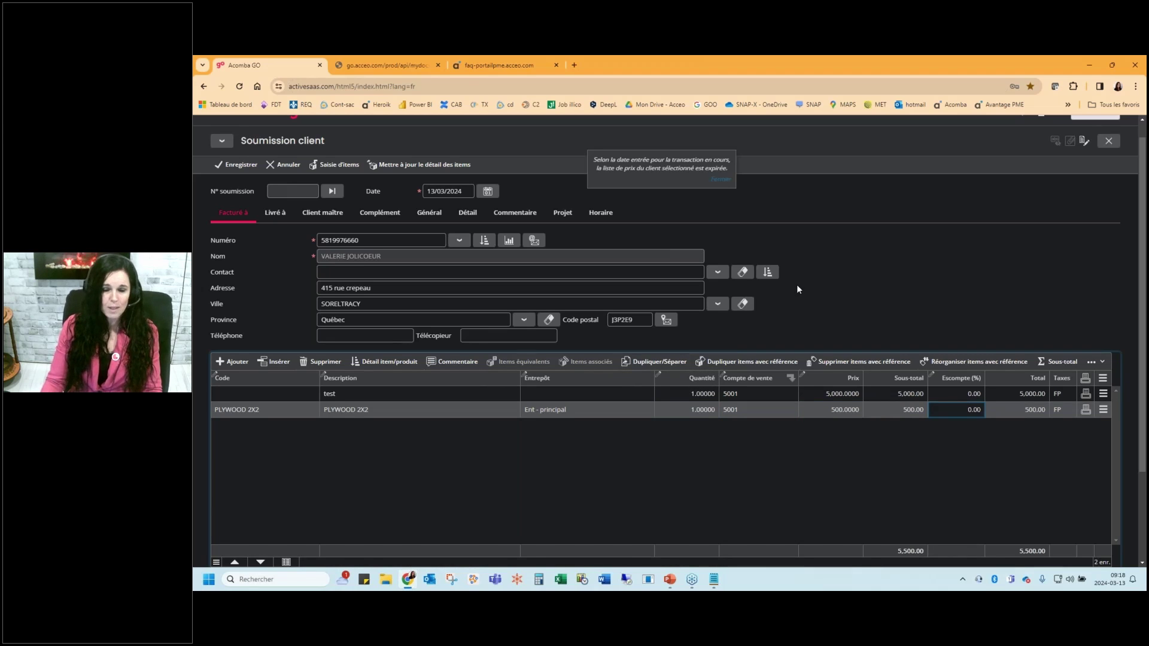
Insert the PRODUITS EMPLOYÉS predefined comment as a new line, removing the 15255 Drione entry
{"action": "left_click", "coordinate": [405, 394]}
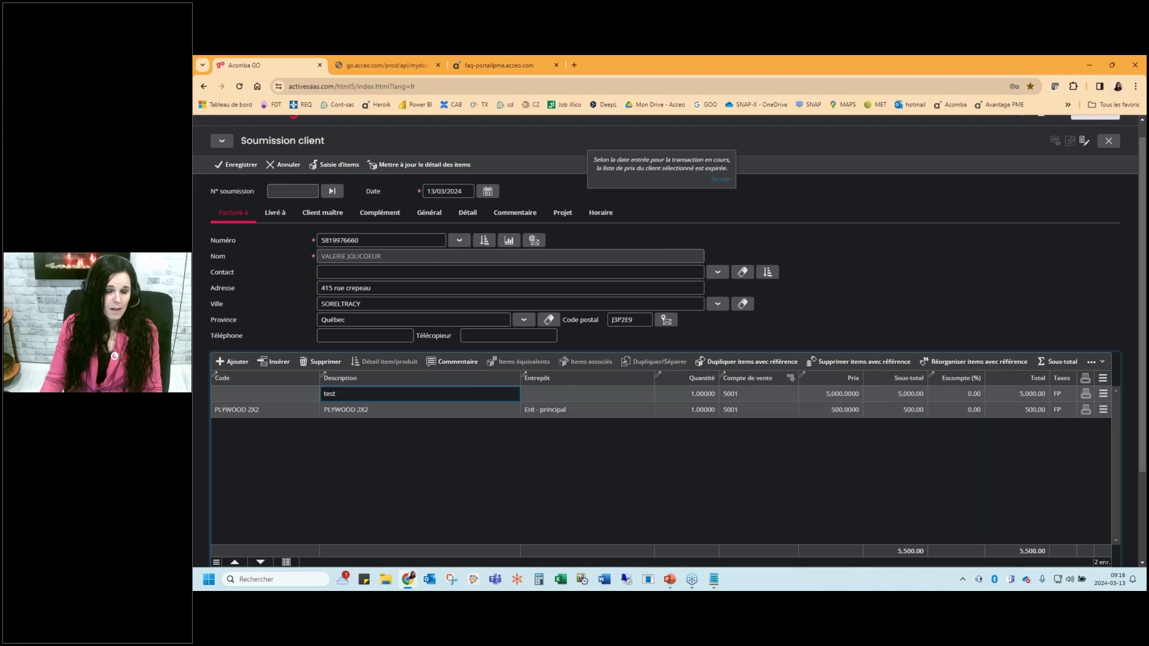
{"action": "left_click", "coordinate": [231, 362]}
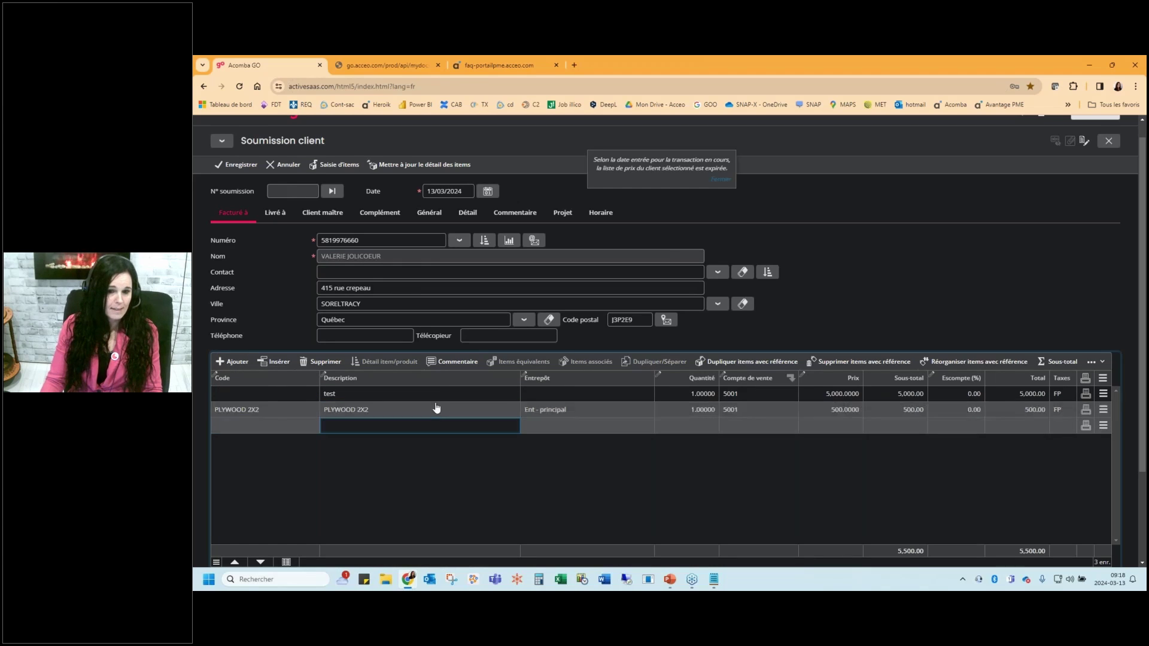
{"action": "left_click", "coordinate": [452, 361]}
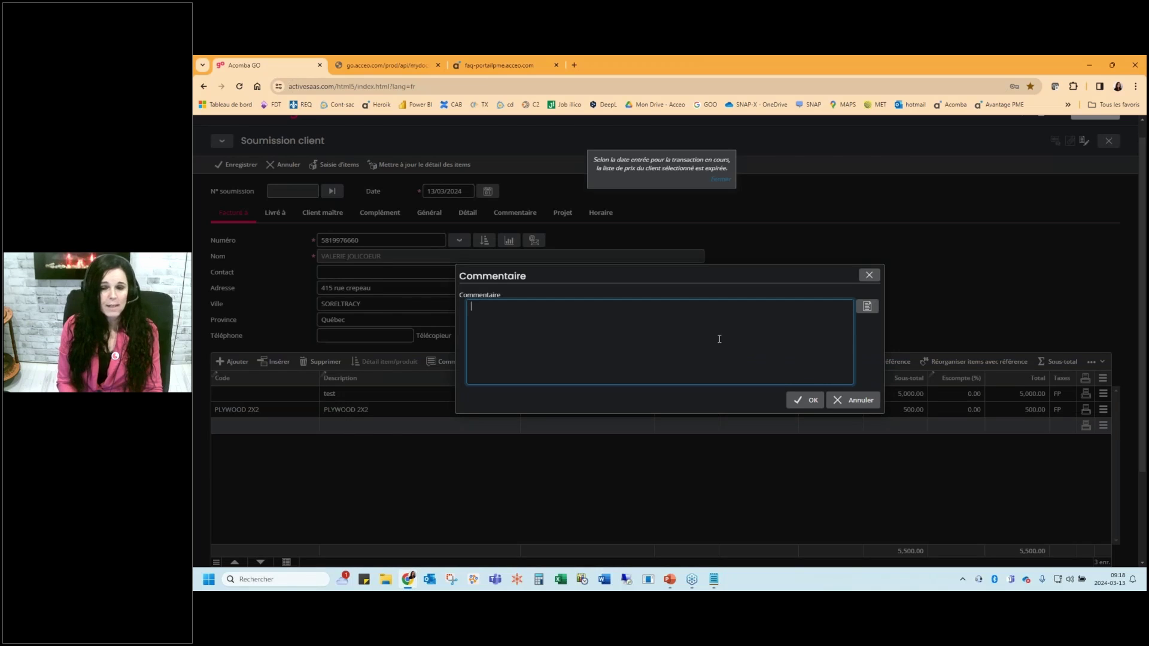
{"action": "left_click", "coordinate": [868, 306]}
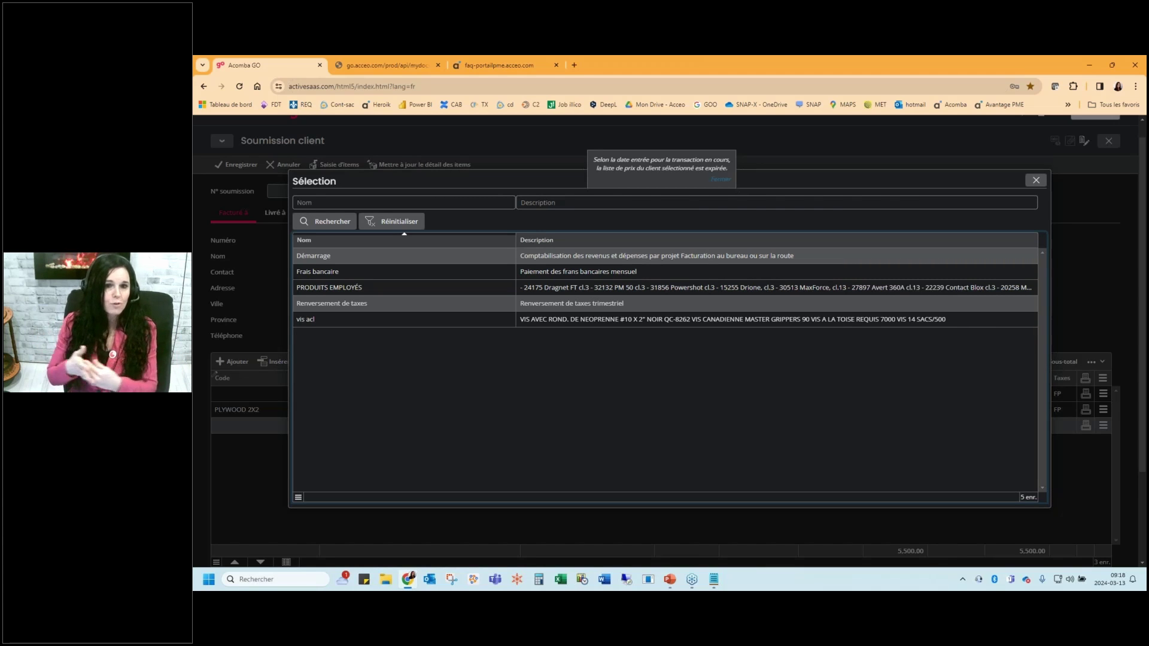
{"action": "double_click", "coordinate": [872, 290]}
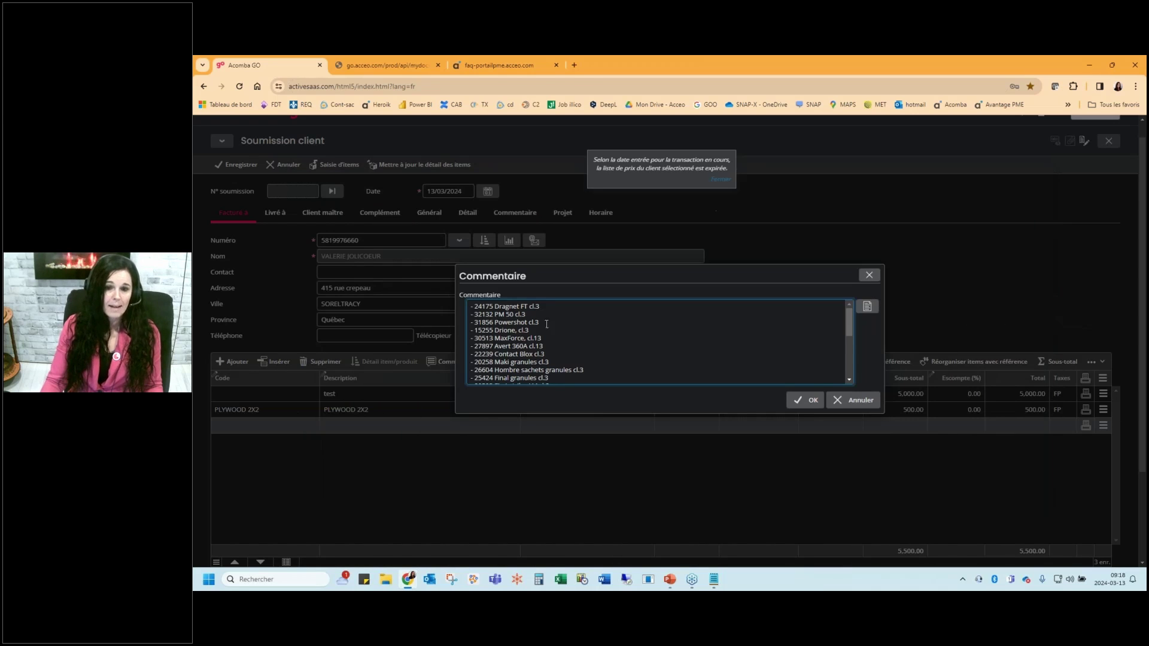
{"action": "left_click_drag", "start_coordinate": [547, 331], "coordinate": [469, 331]}
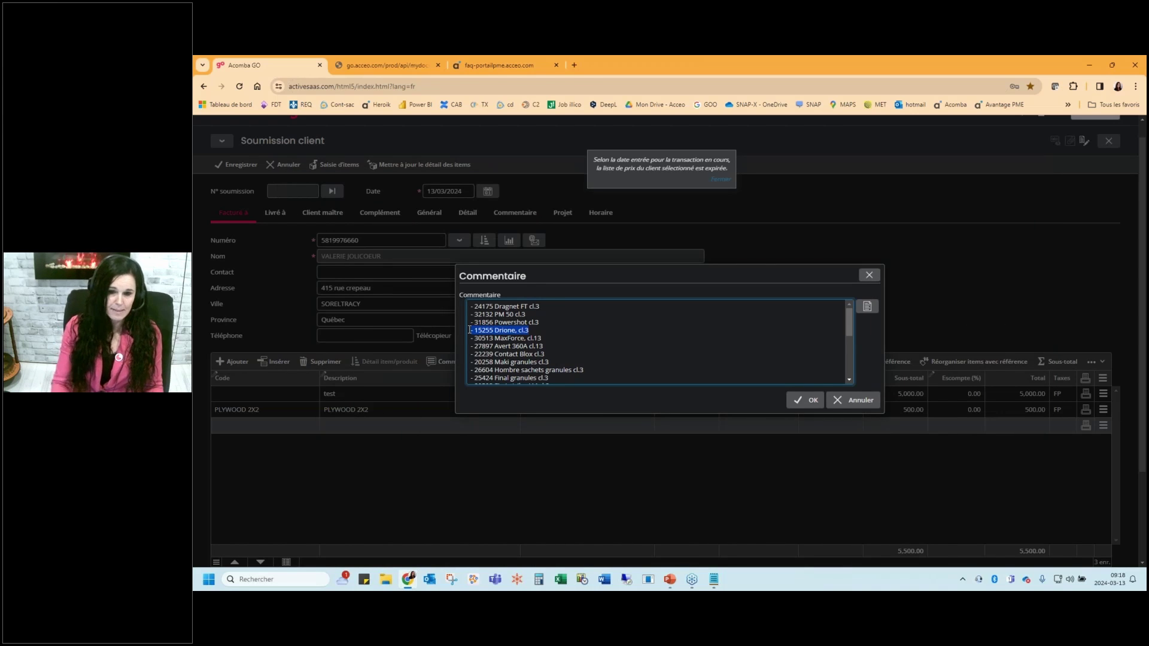
{"action": "key", "text": "Delete"}
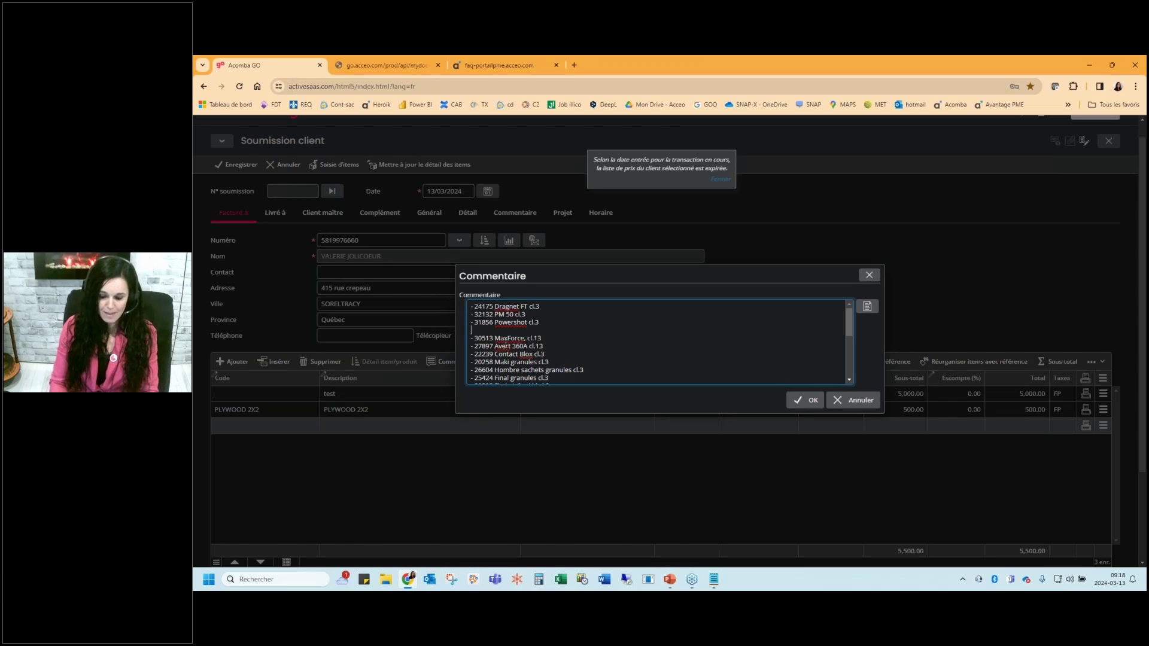
{"action": "key", "text": "Delete"}
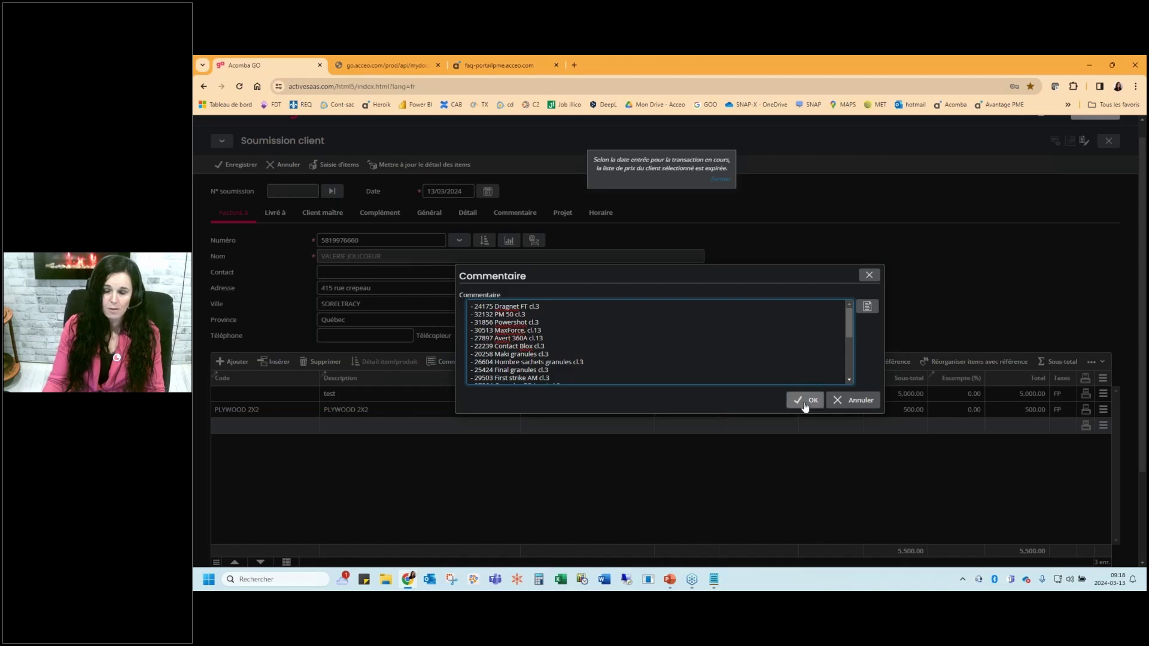
{"action": "left_click", "coordinate": [805, 400]}
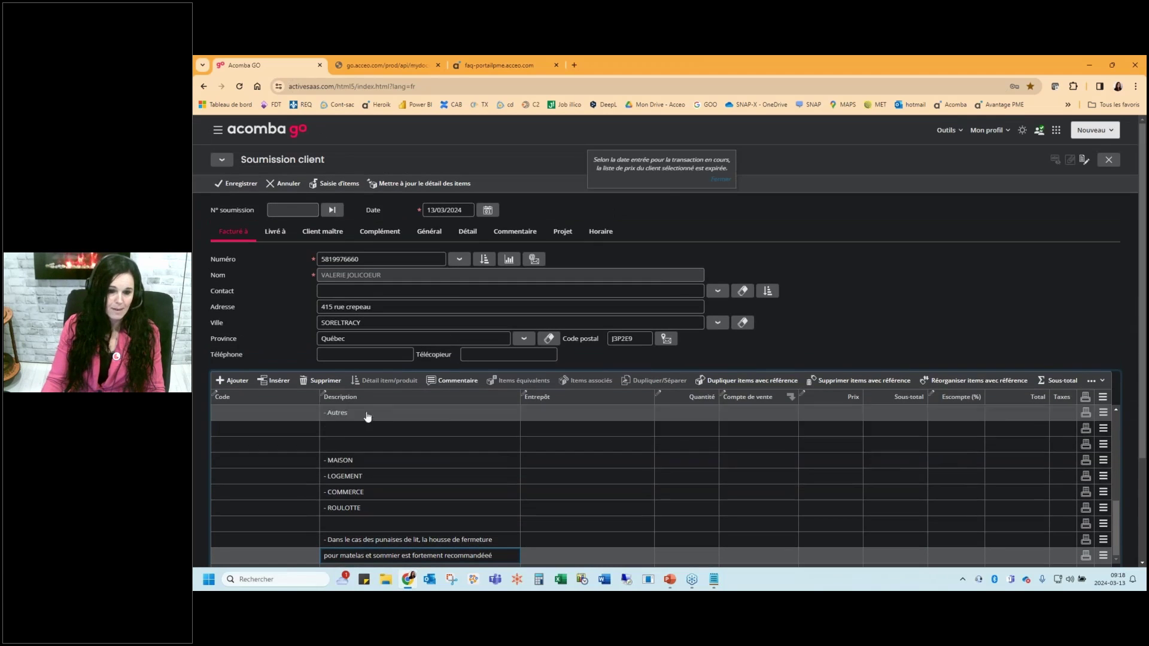
{"action": "scroll", "coordinate": [1108, 443], "scroll_direction": "up", "scroll_amount": 10}
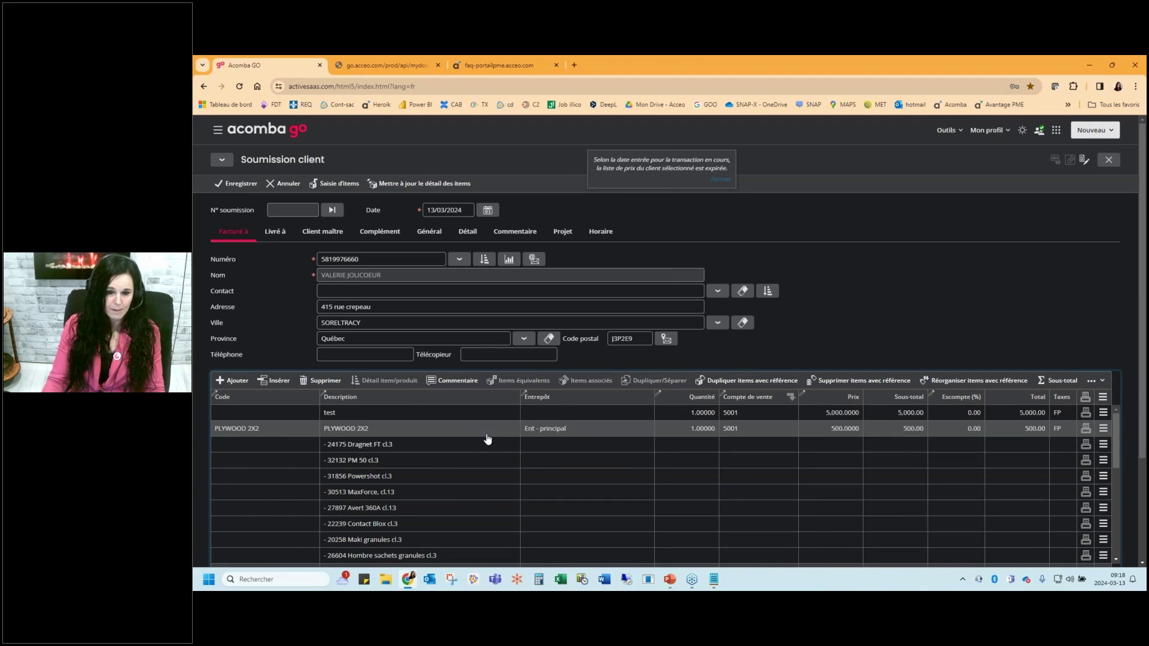
Add Sous-total lines after the 'test' line and after the PLYWOOD 2X2 line
{"action": "left_click", "coordinate": [488, 414]}
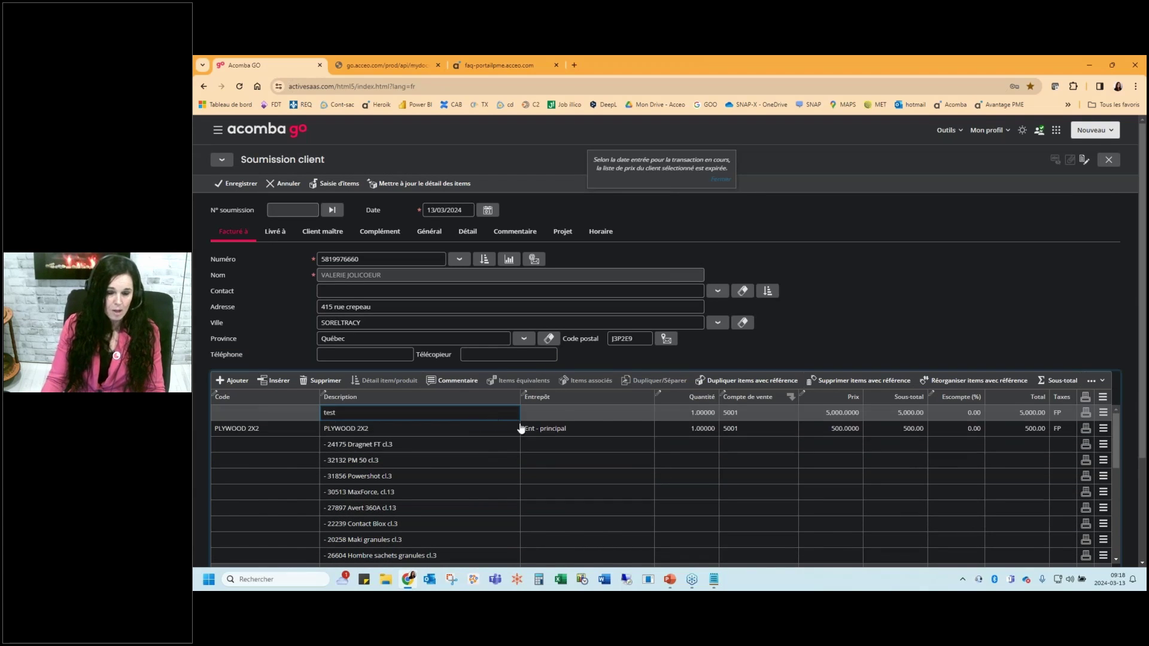
{"action": "left_click", "coordinate": [1040, 382]}
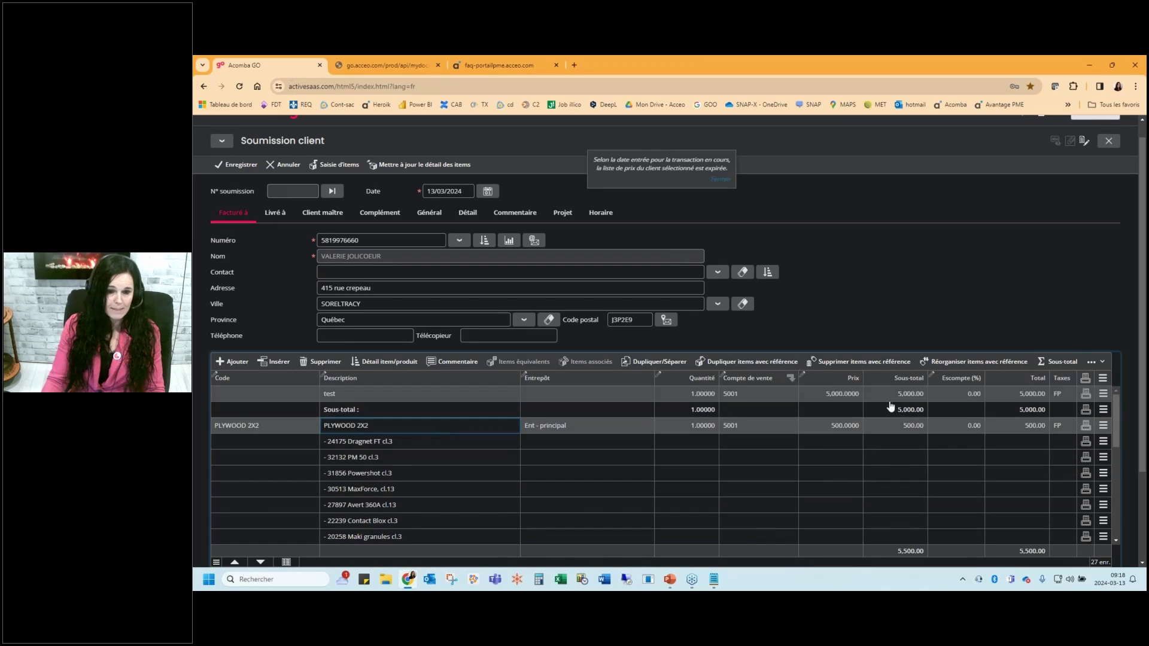
{"action": "left_click", "coordinate": [1063, 362]}
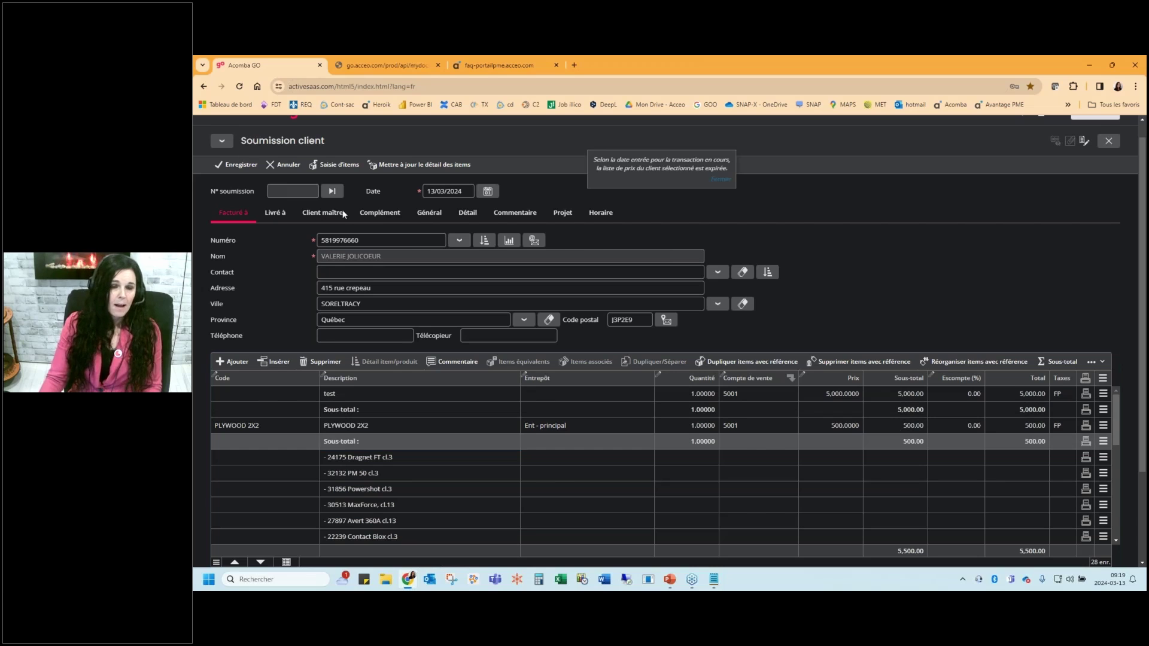
Look through the quote's ship-to, additional and general tabs, ending on the Détail tab
{"action": "left_click", "coordinate": [275, 214]}
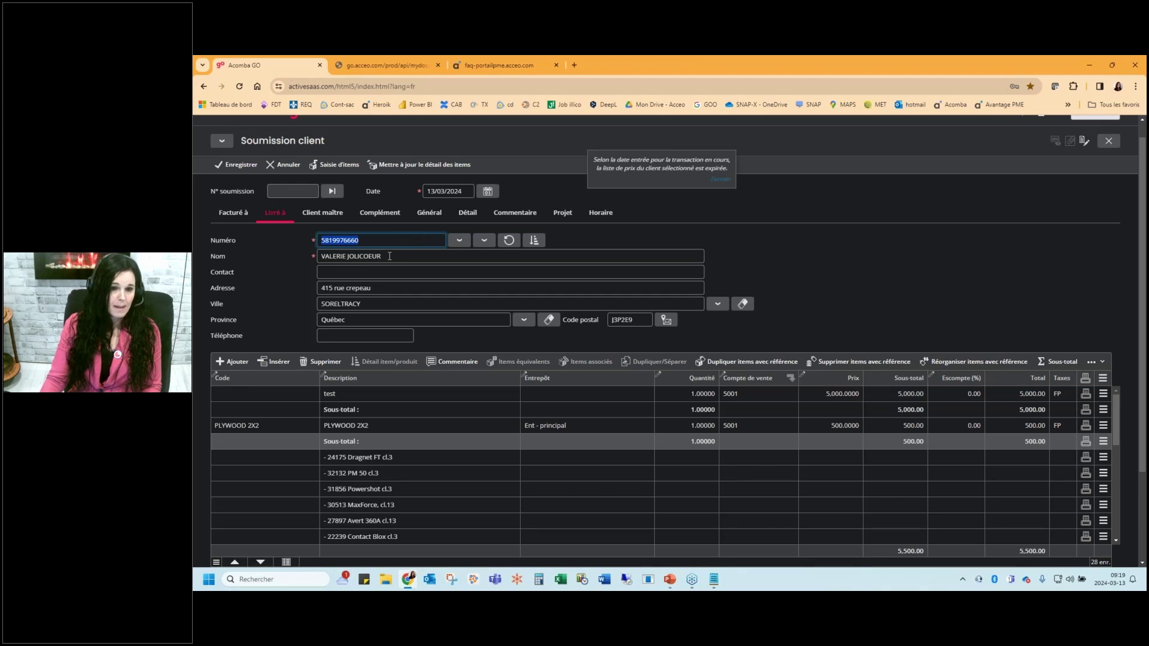
{"action": "left_click", "coordinate": [380, 213]}
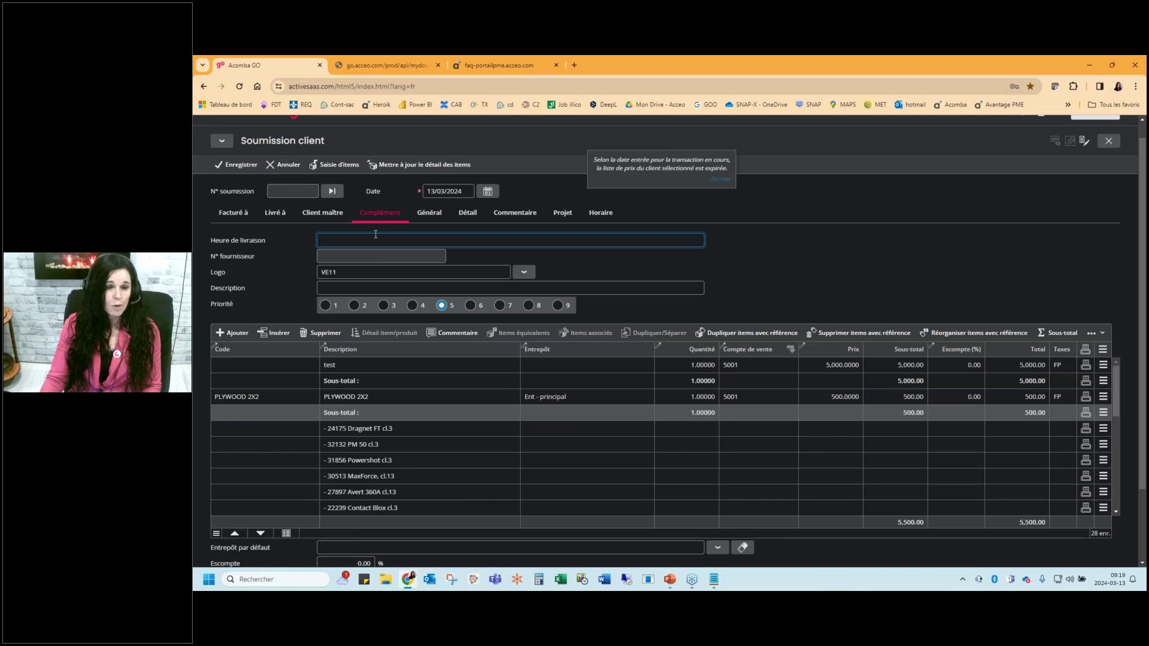
{"action": "left_click", "coordinate": [429, 213]}
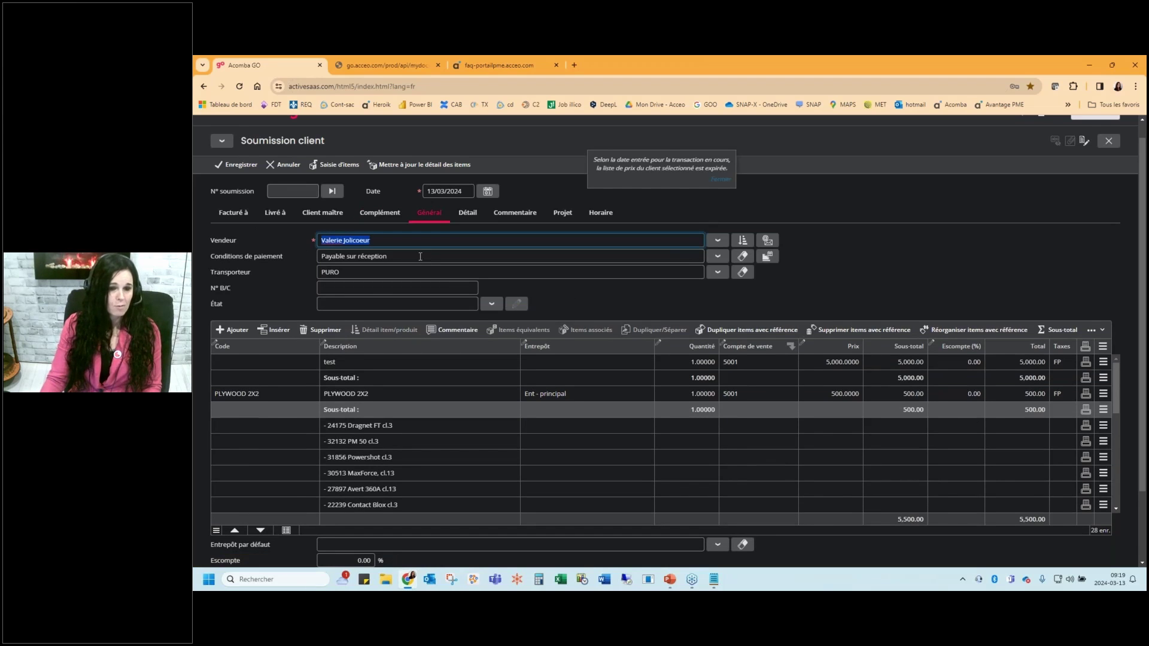
{"action": "left_click", "coordinate": [468, 213]}
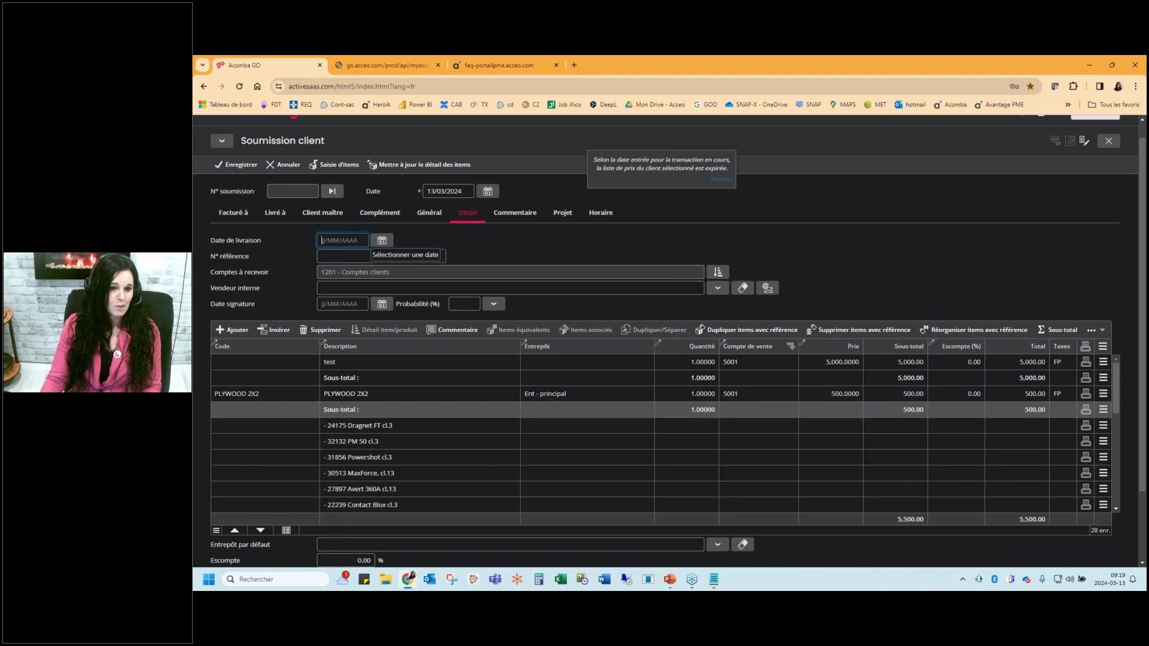
Set the Vendeur interne, Date signature 24/03/2024 and Probabilité (%) 80 on the quote
{"action": "left_click", "coordinate": [718, 288]}
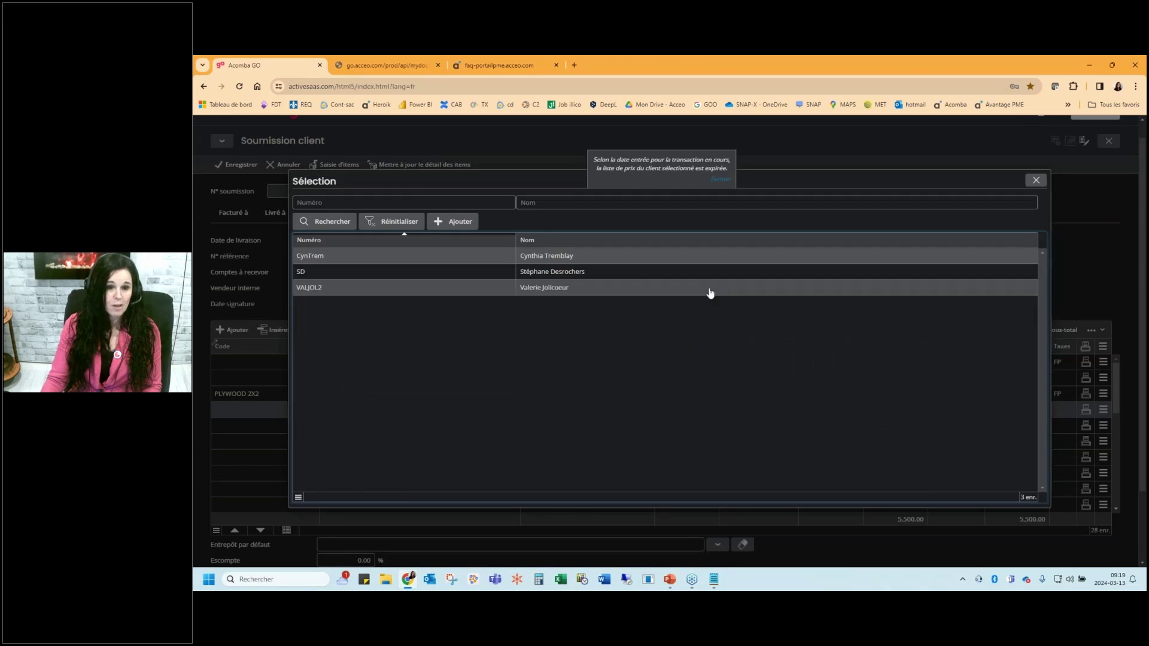
{"action": "double_click", "coordinate": [711, 290]}
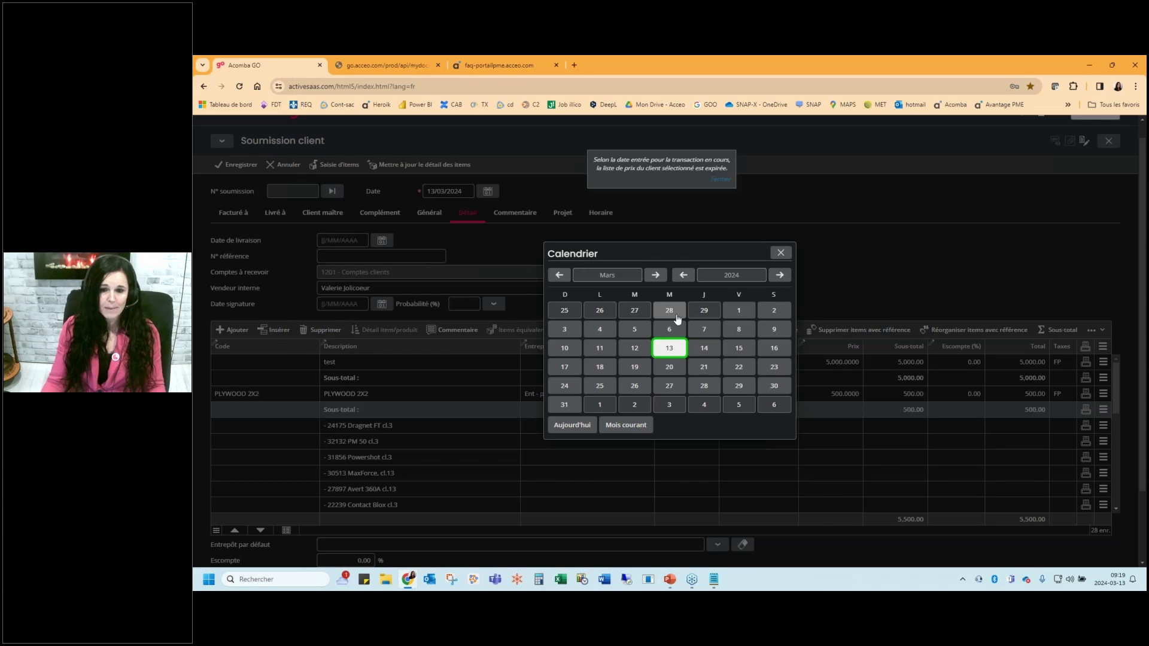
{"action": "left_click", "coordinate": [564, 389]}
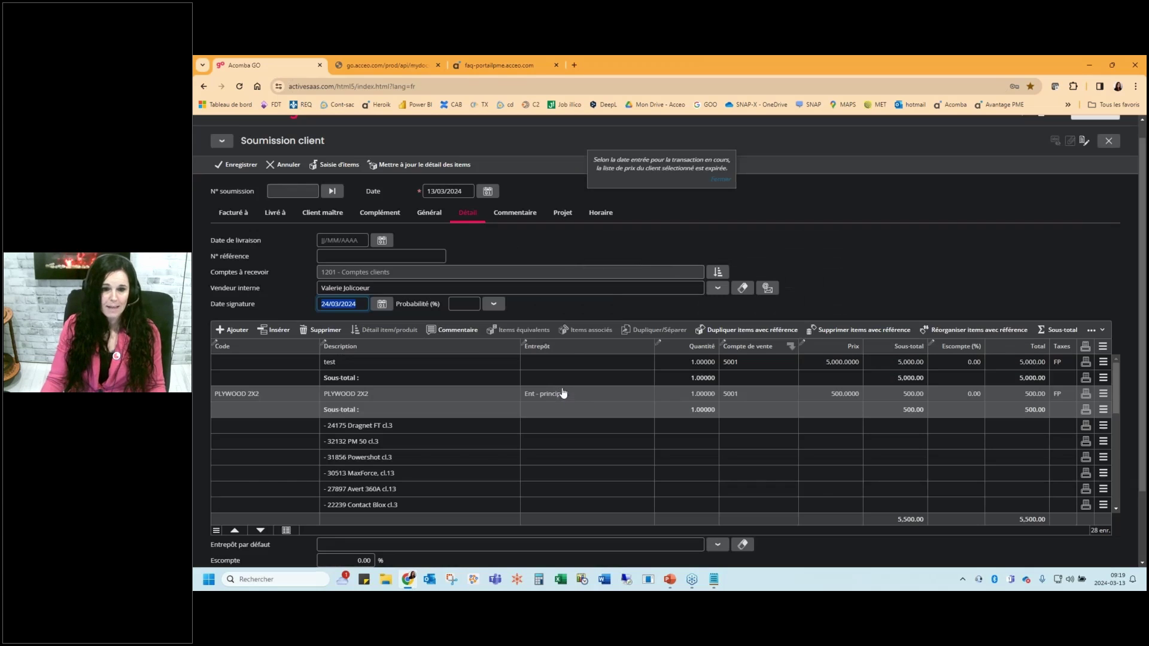
{"action": "left_click", "coordinate": [493, 304]}
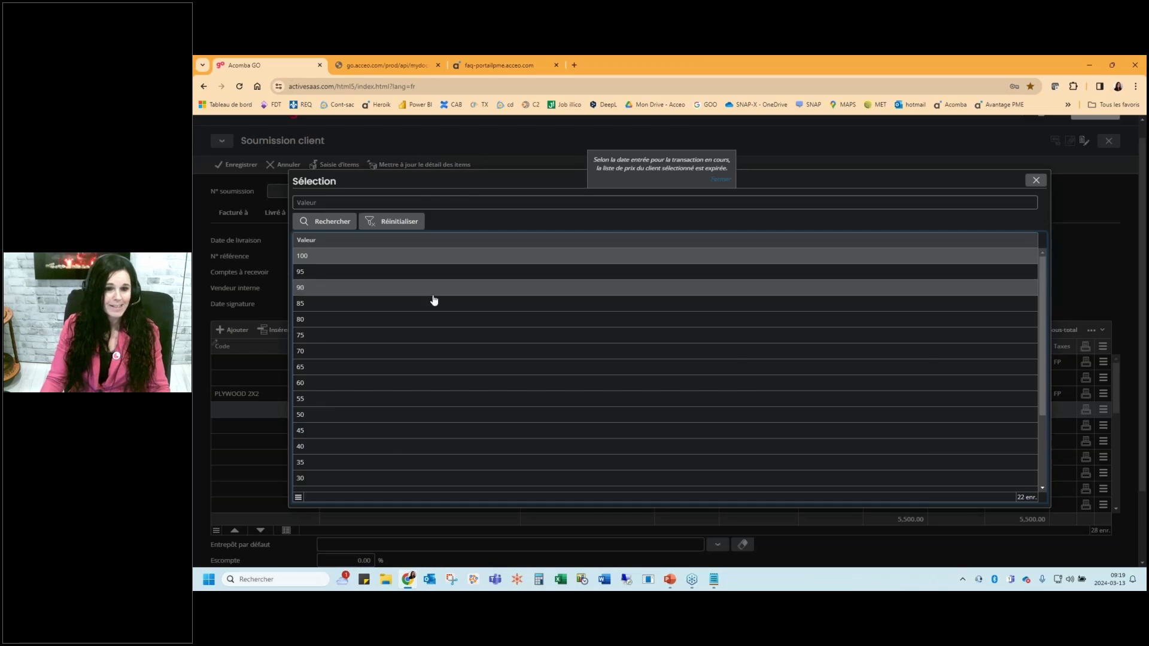
{"action": "left_click", "coordinate": [443, 321]}
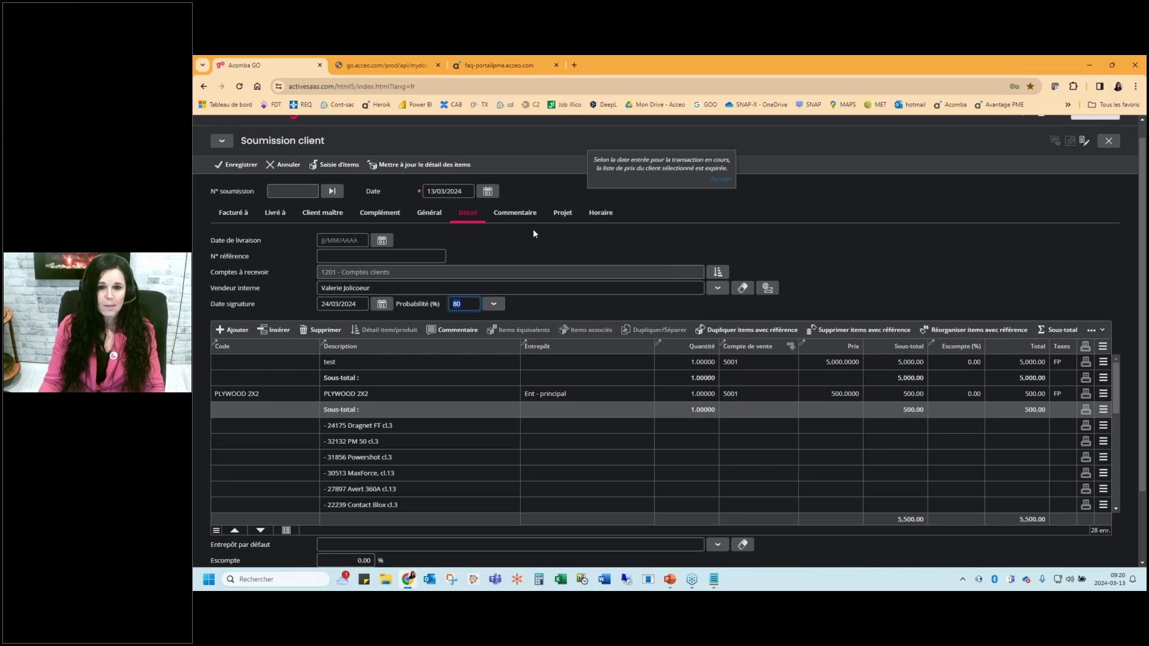
Save the quote as quote 80 and print it to Soumission 80.pdf
{"action": "left_click", "coordinate": [232, 167]}
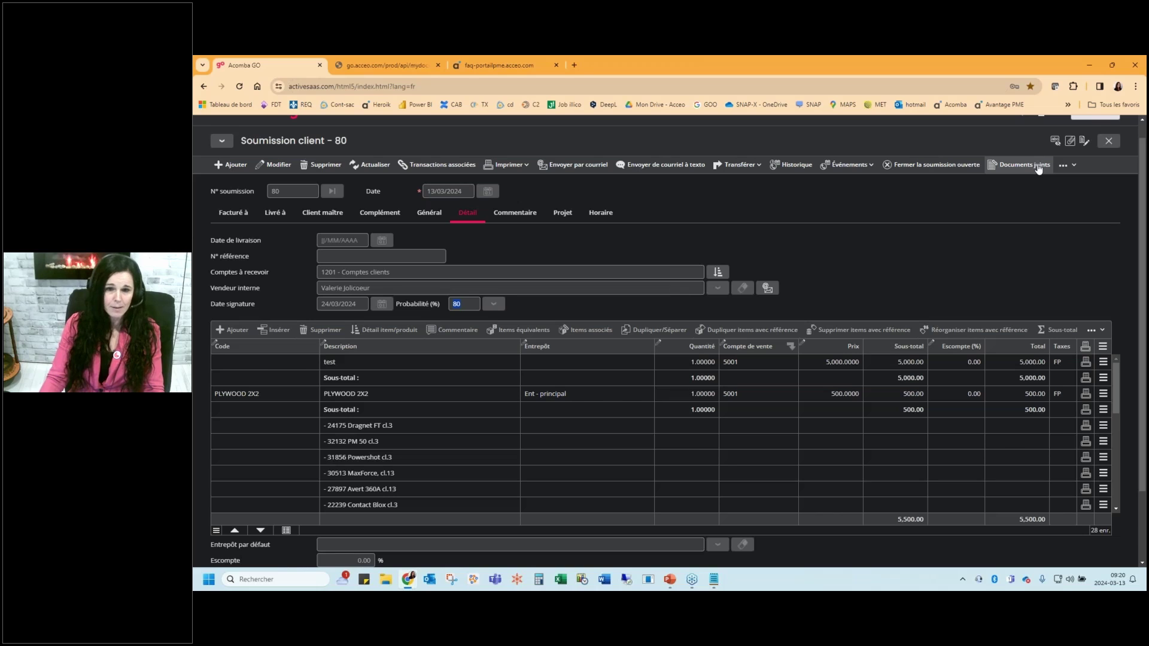
{"action": "left_click", "coordinate": [517, 174]}
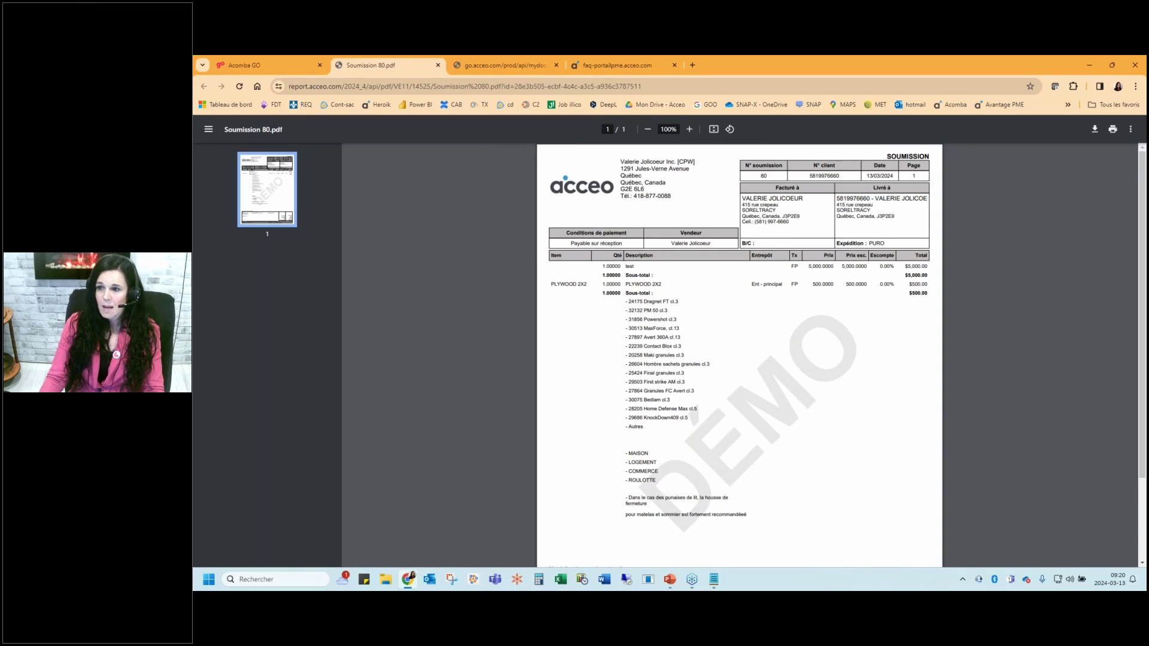
Scroll through Soumission 80.pdf down to the totals and back, then close the PDF tab
{"action": "scroll", "coordinate": [1140, 312], "scroll_direction": "down", "scroll_amount": 1}
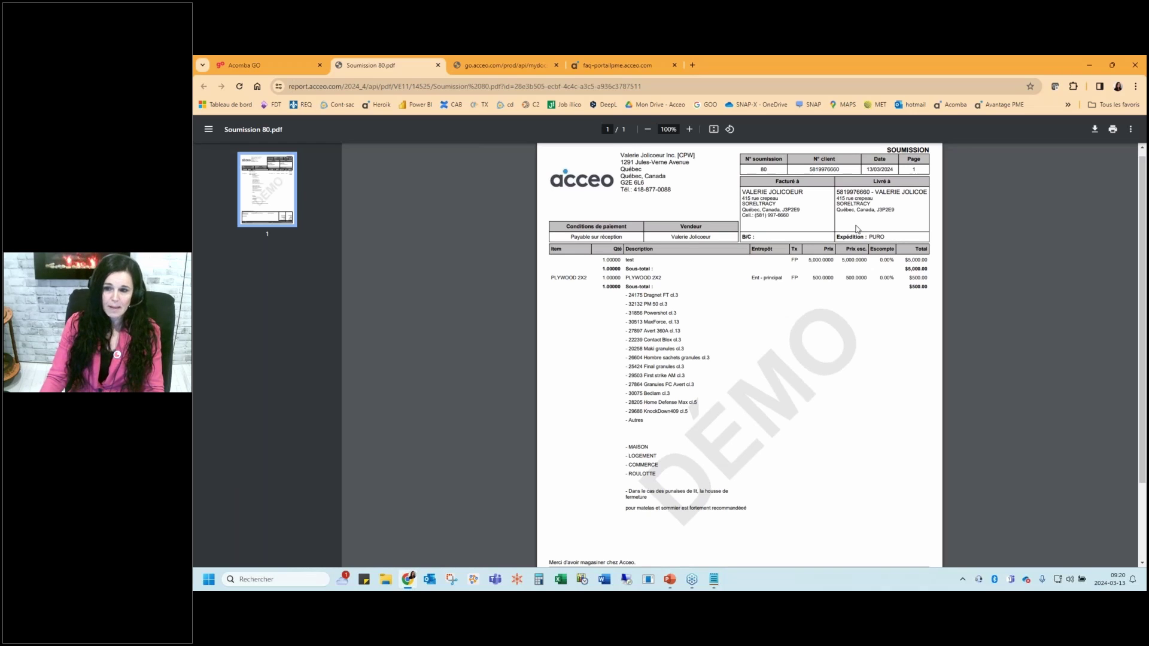
{"action": "scroll", "coordinate": [1142, 254], "scroll_direction": "down", "scroll_amount": 1}
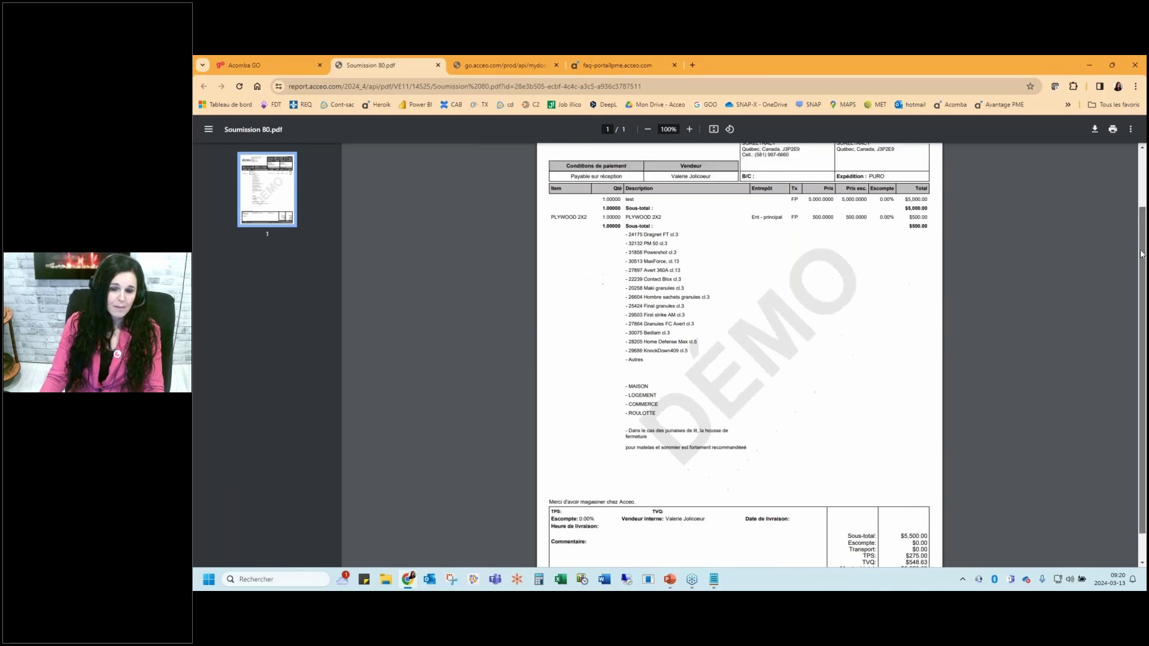
{"action": "scroll", "coordinate": [1141, 254], "scroll_direction": "down", "scroll_amount": 1}
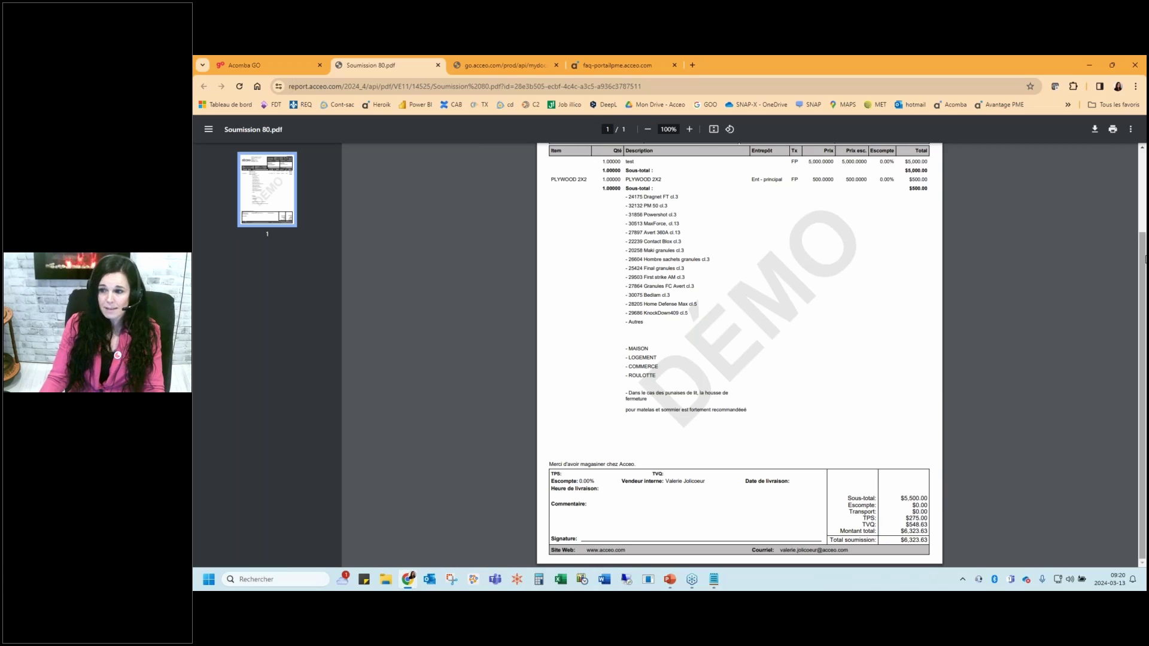
{"action": "scroll", "coordinate": [1144, 222], "scroll_direction": "up", "scroll_amount": 1}
{"action": "scroll", "coordinate": [1144, 221], "scroll_direction": "up", "scroll_amount": 2}
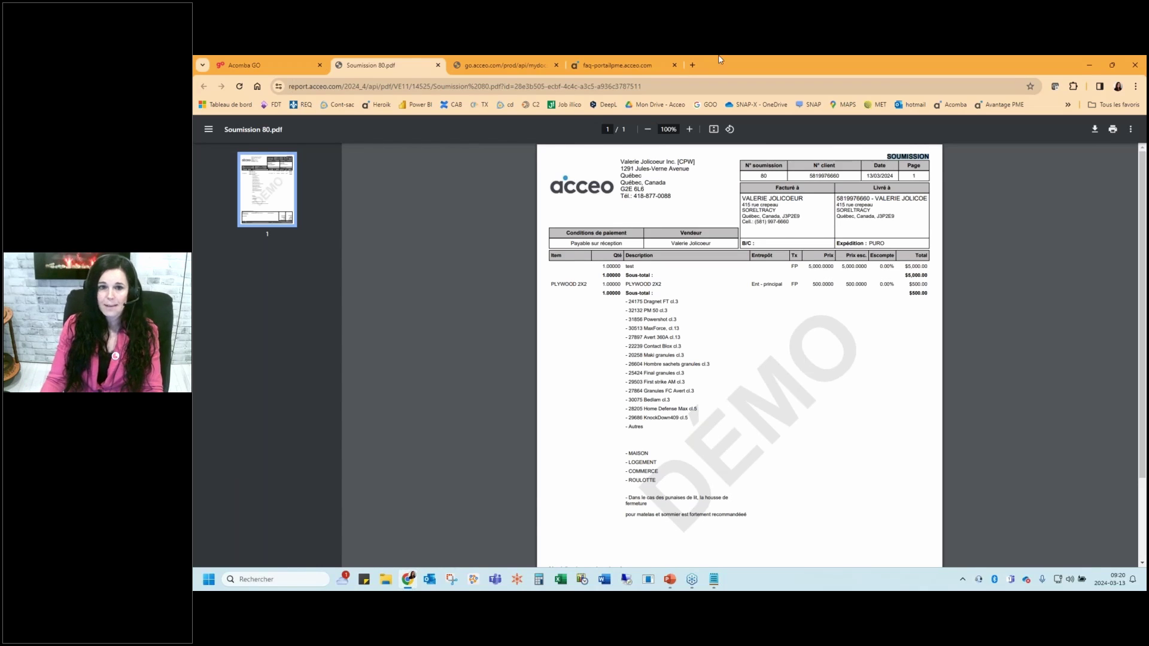
{"action": "left_click", "coordinate": [439, 65]}
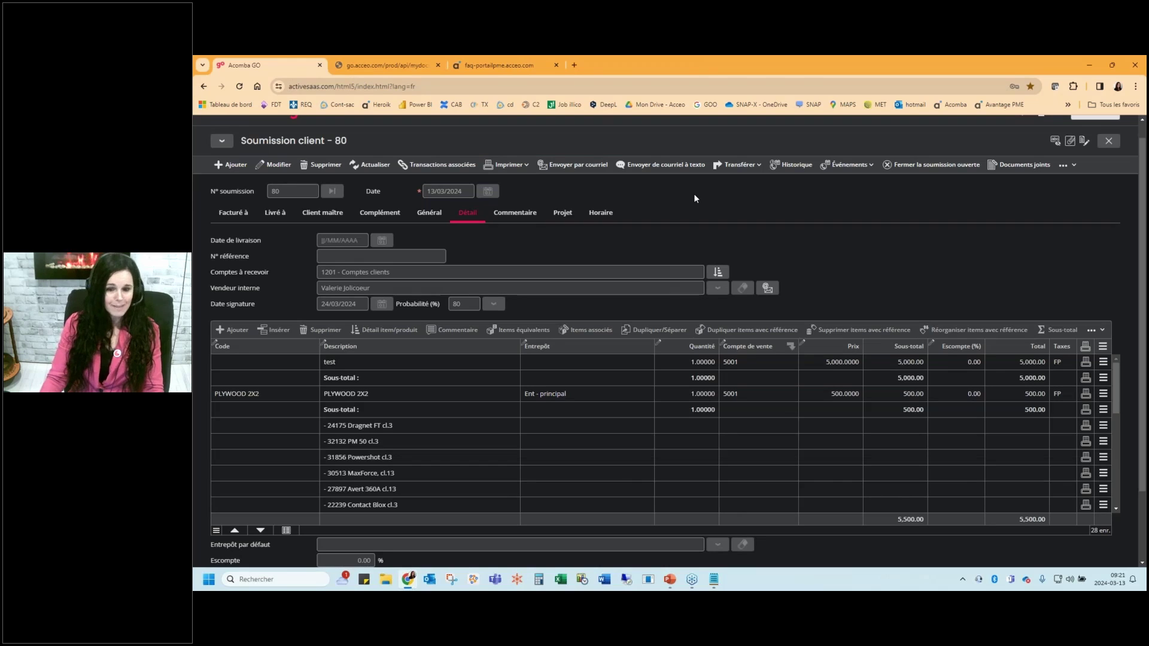
Present the webinar from the go démo slide to 'Vous faire payer', then return to quote 80
{"action": "left_click", "coordinate": [670, 580]}
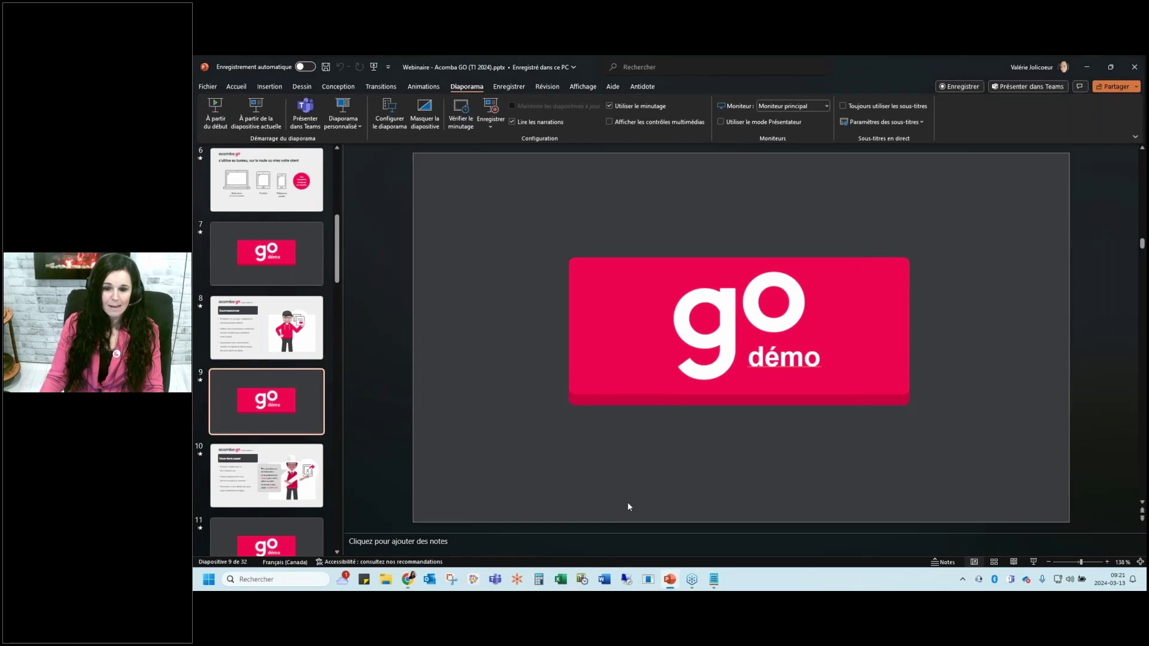
{"action": "left_click", "coordinate": [257, 121]}
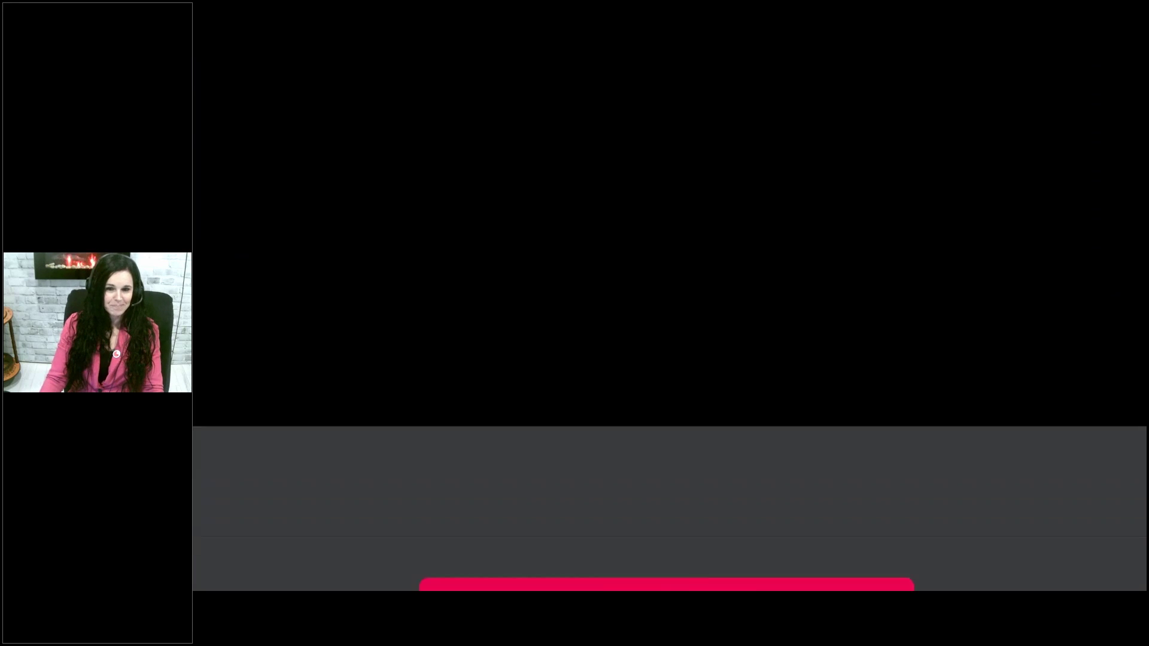
{"action": "key", "text": "Right"}
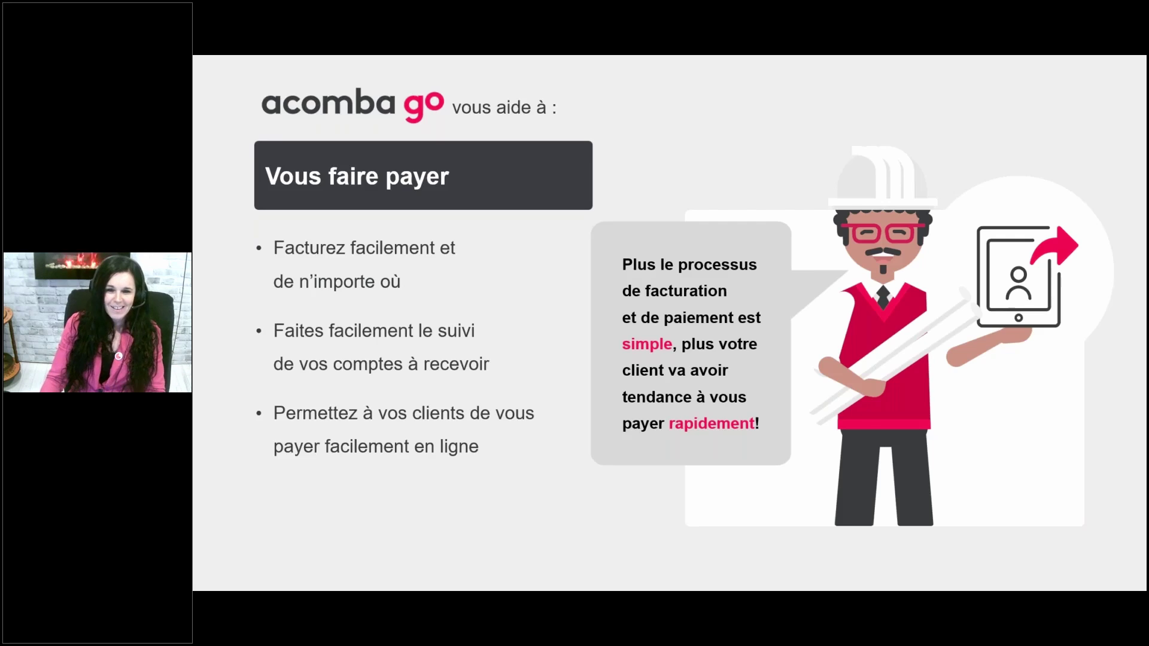
{"action": "key", "text": "Escape"}
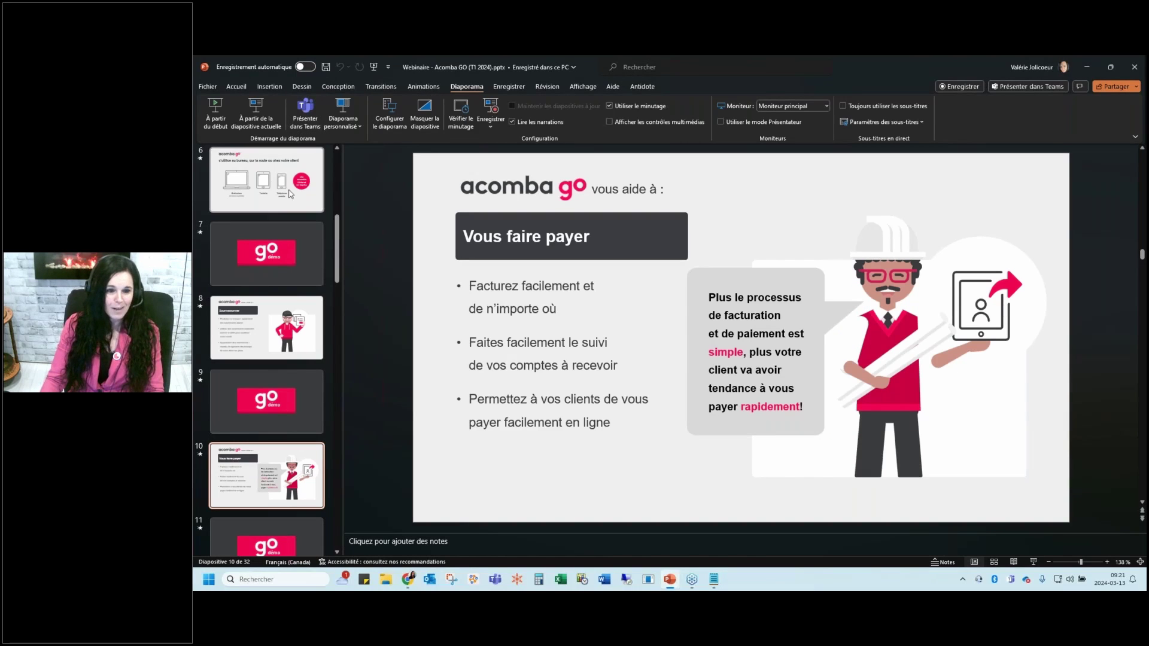
{"action": "left_click", "coordinate": [408, 579]}
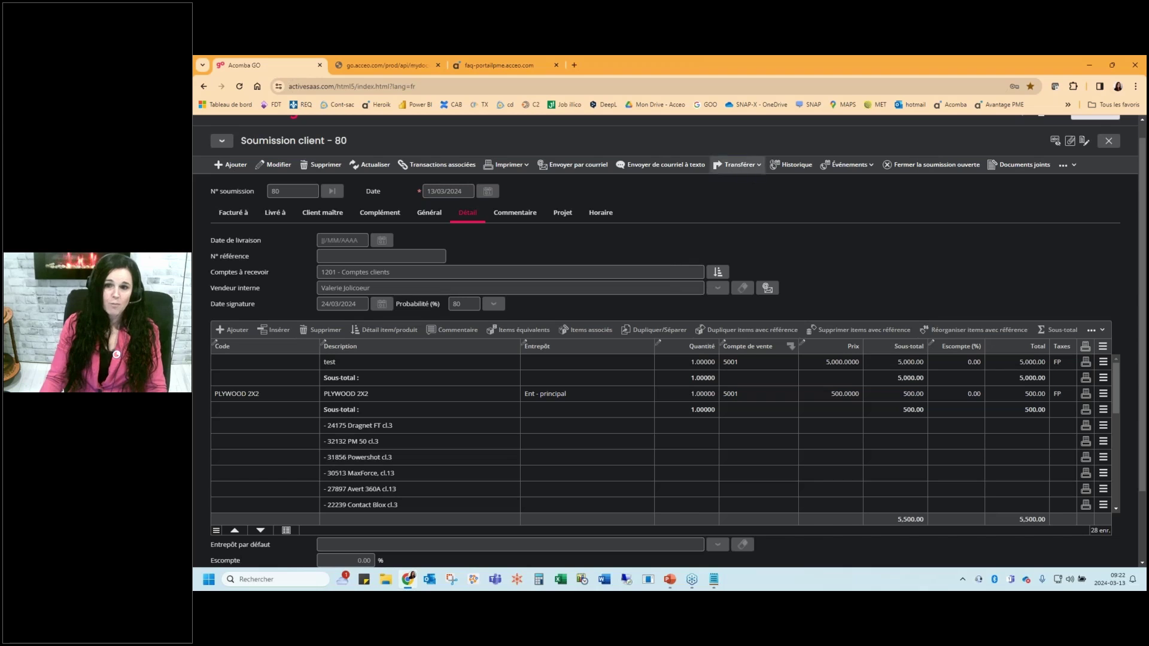
Transfer quote 80 with Soumission en facture and save the result as invoice 233
{"action": "left_click", "coordinate": [740, 164]}
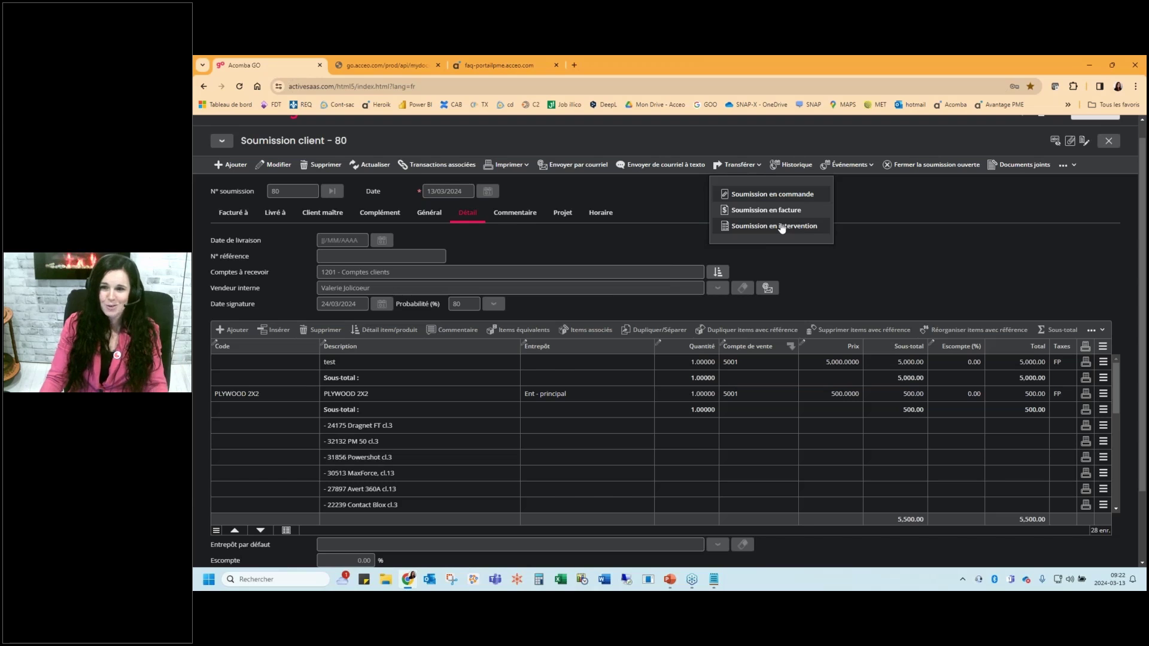
{"action": "left_click", "coordinate": [769, 210]}
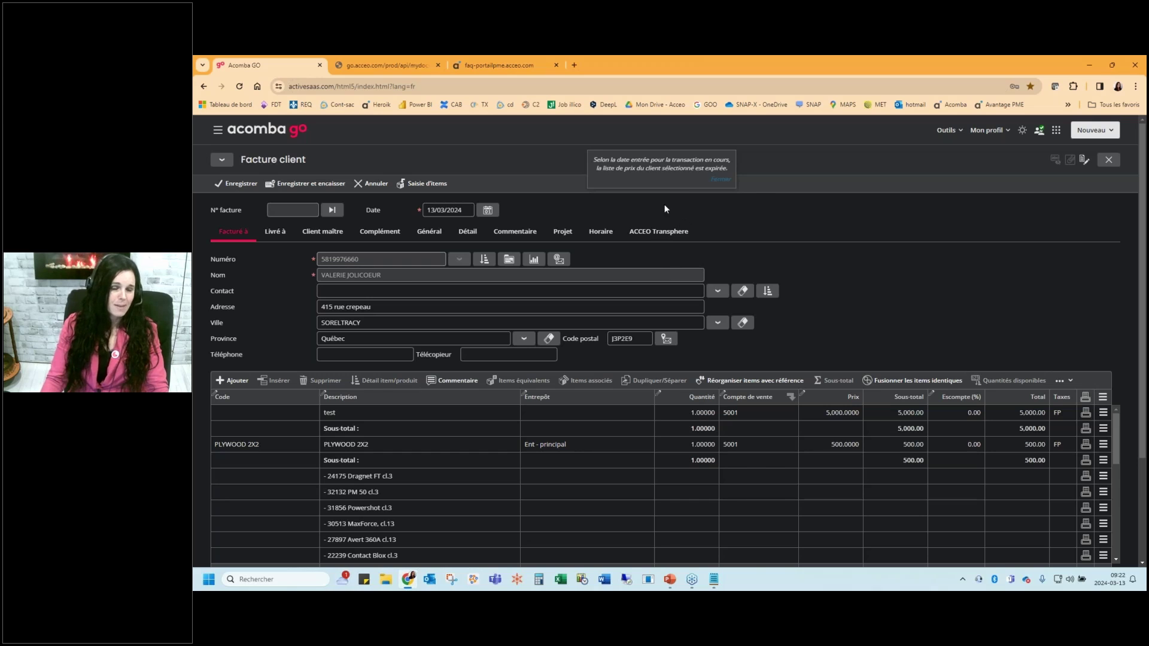
{"action": "left_click", "coordinate": [234, 184]}
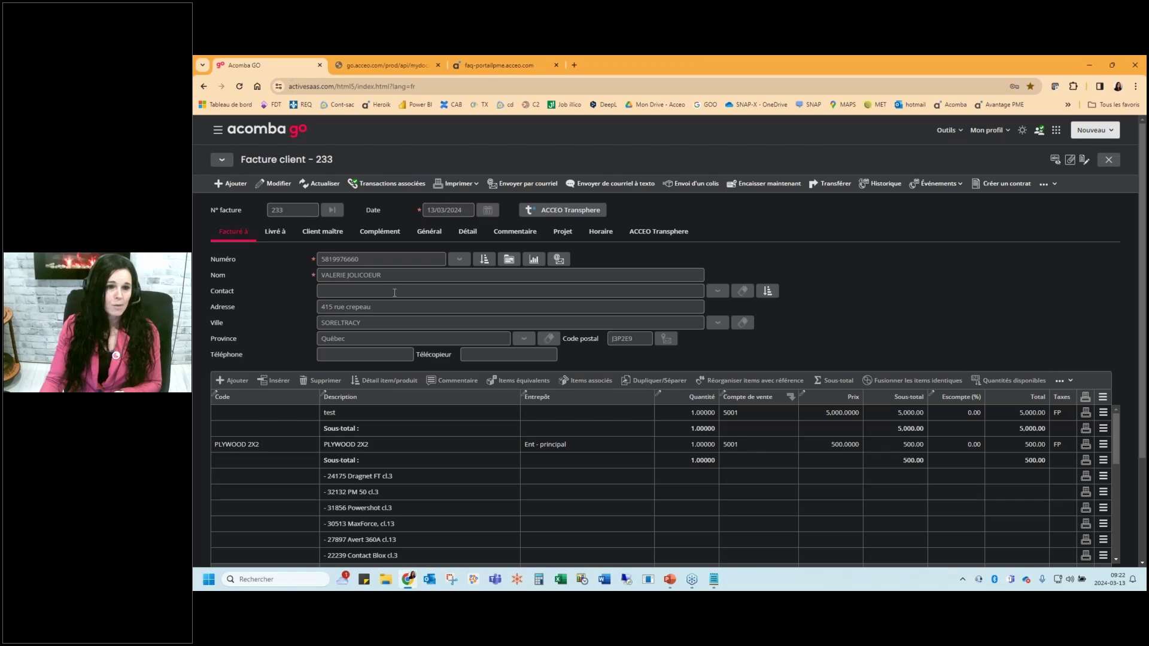
Generate the Âge des comptes clients report from Rapports > Clients with default settings
{"action": "left_click", "coordinate": [218, 130]}
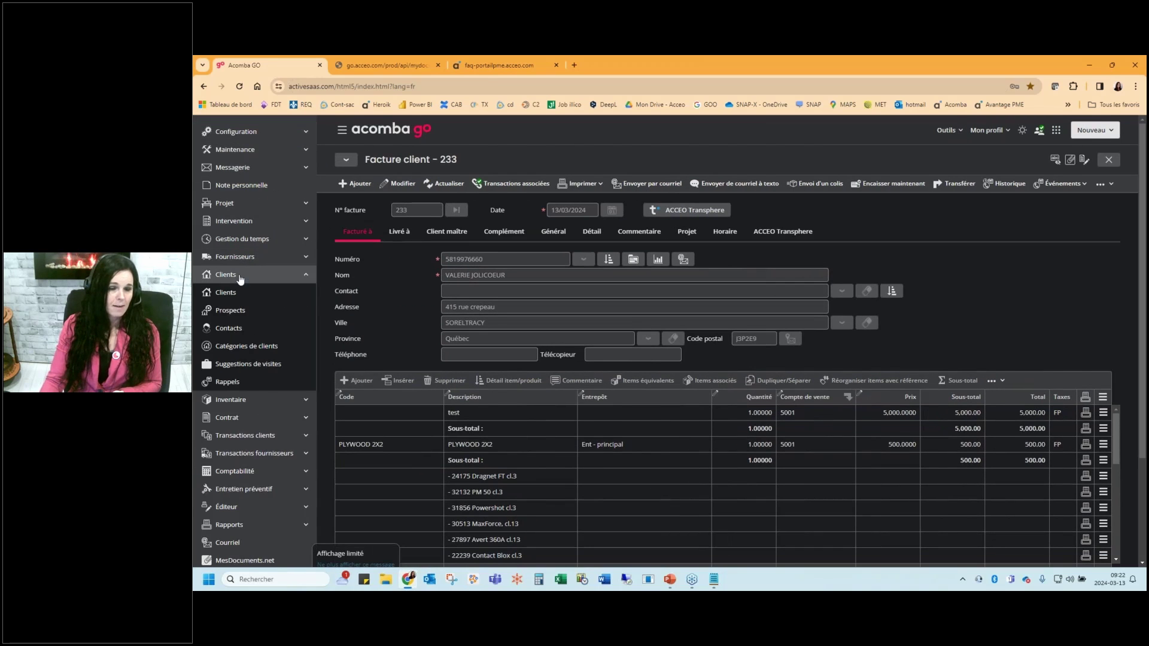
{"action": "left_click", "coordinate": [239, 277]}
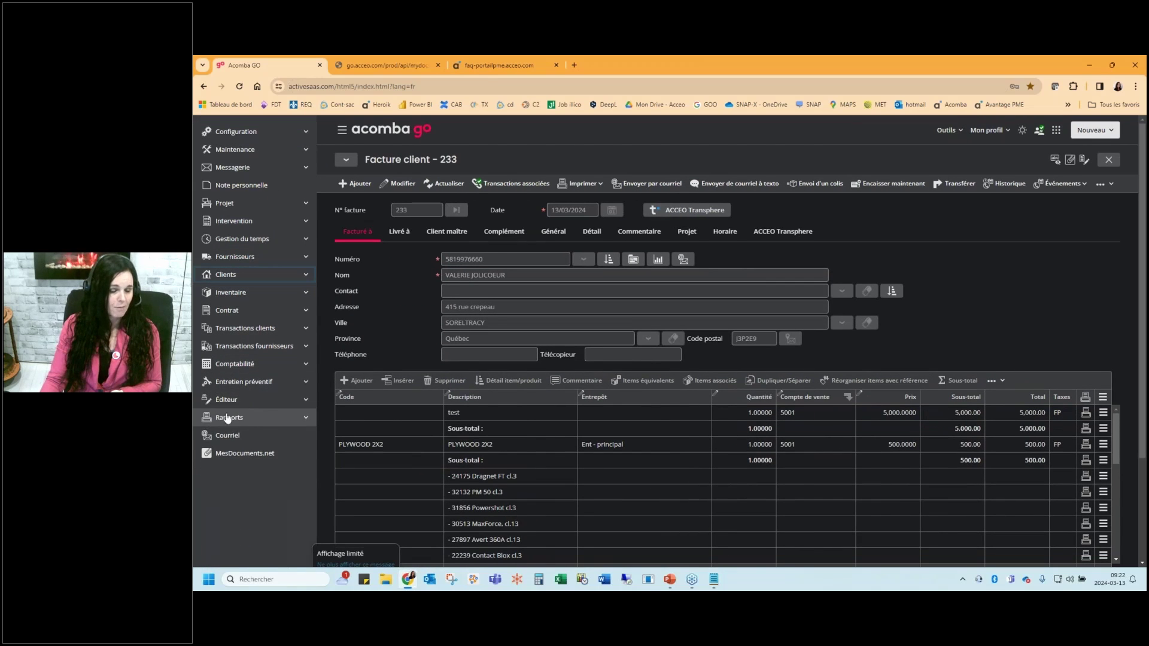
{"action": "left_click", "coordinate": [249, 419]}
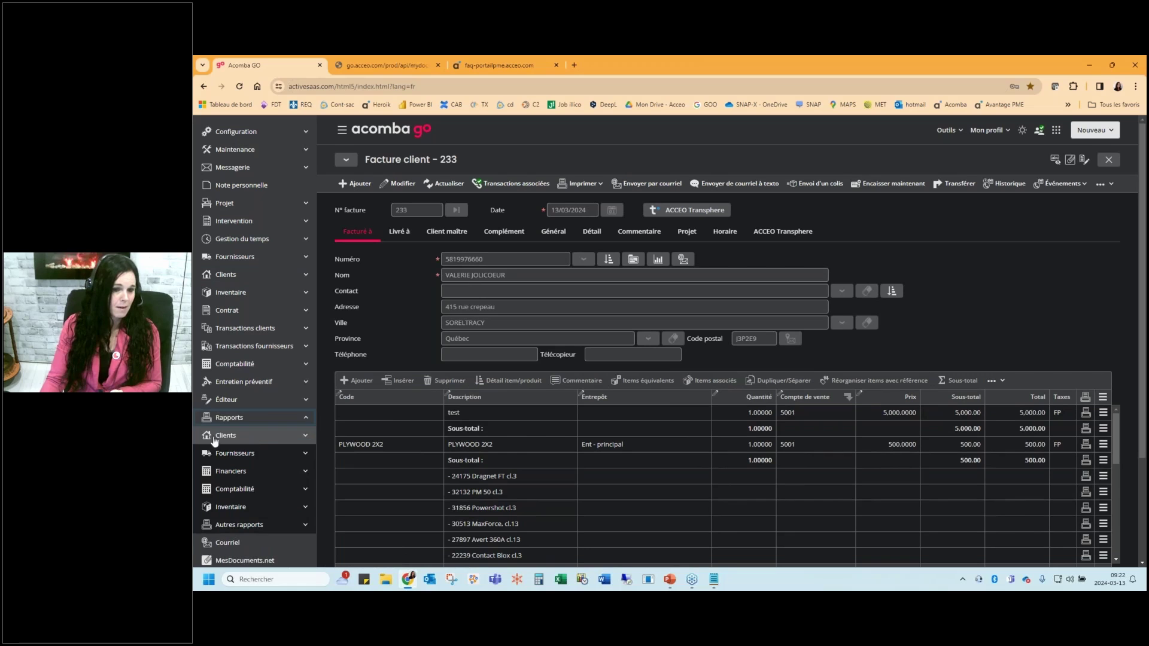
{"action": "left_click", "coordinate": [248, 441]}
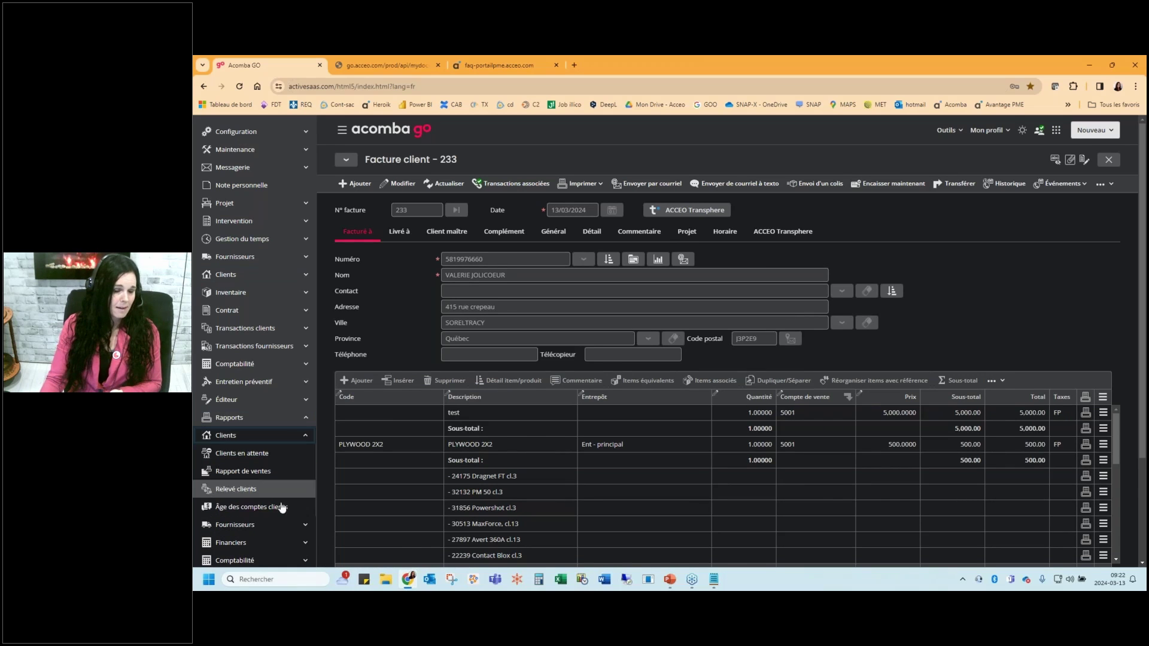
{"action": "left_click", "coordinate": [258, 509]}
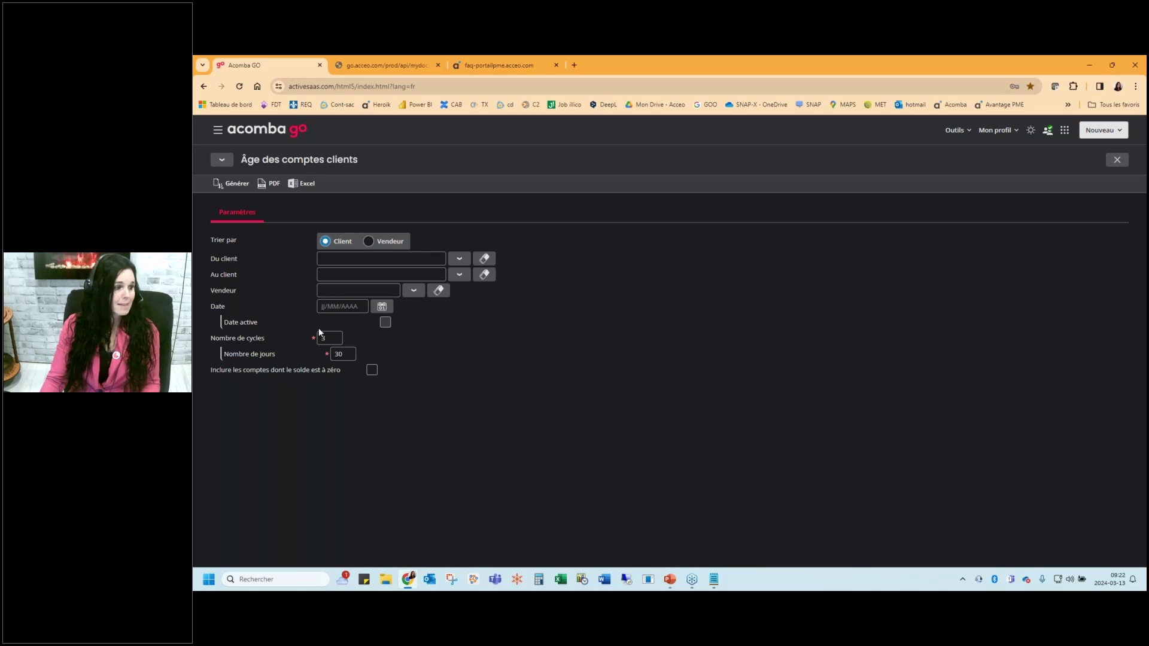
{"action": "left_click", "coordinate": [234, 183]}
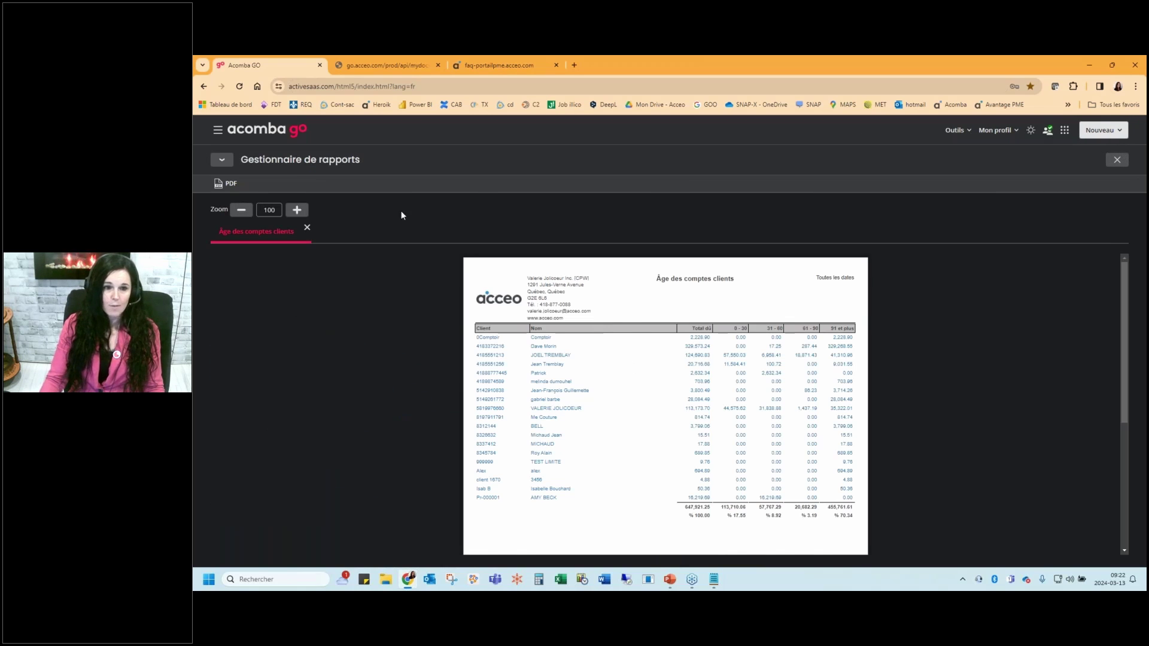
Open the client's statement from the aging total, then invoice 233 via its 6,323.63 amount
{"action": "left_click", "coordinate": [295, 210]}
{"action": "left_click", "coordinate": [295, 210]}
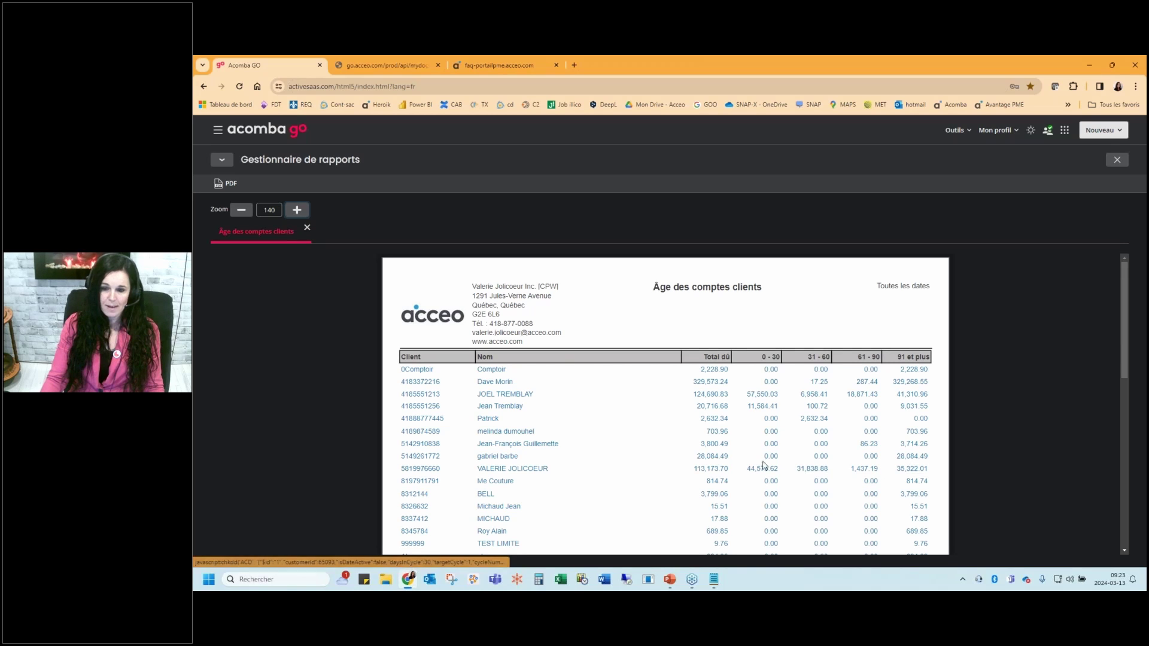
{"action": "left_click", "coordinate": [710, 469]}
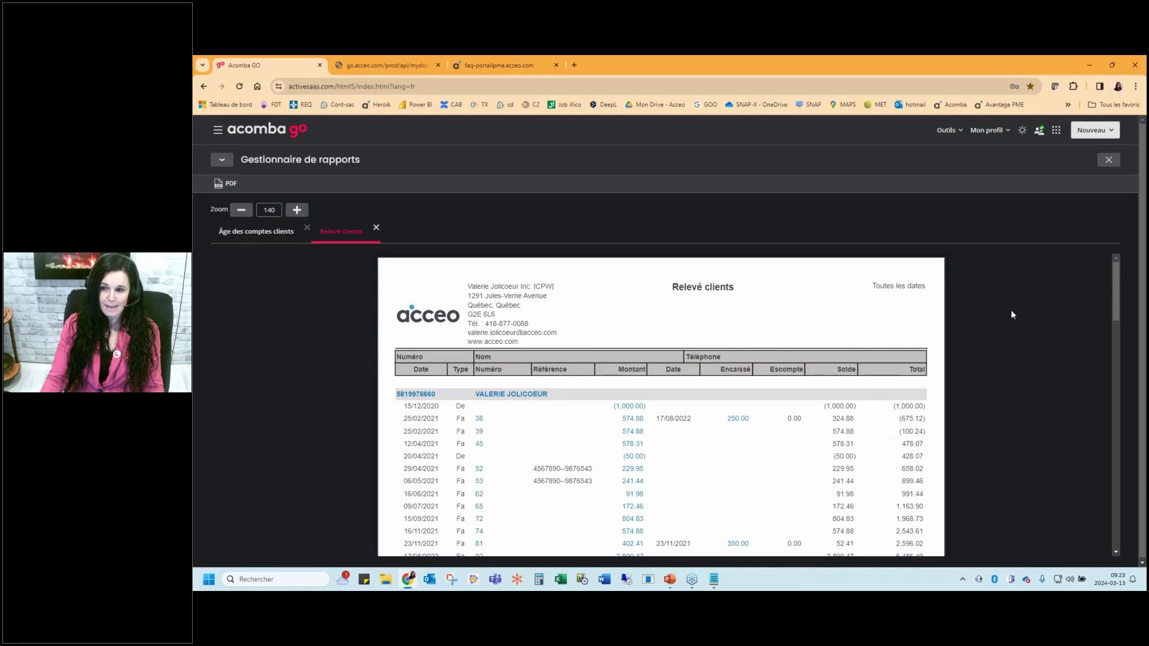
{"action": "left_click_drag", "start_coordinate": [1118, 295], "coordinate": [1105, 435]}
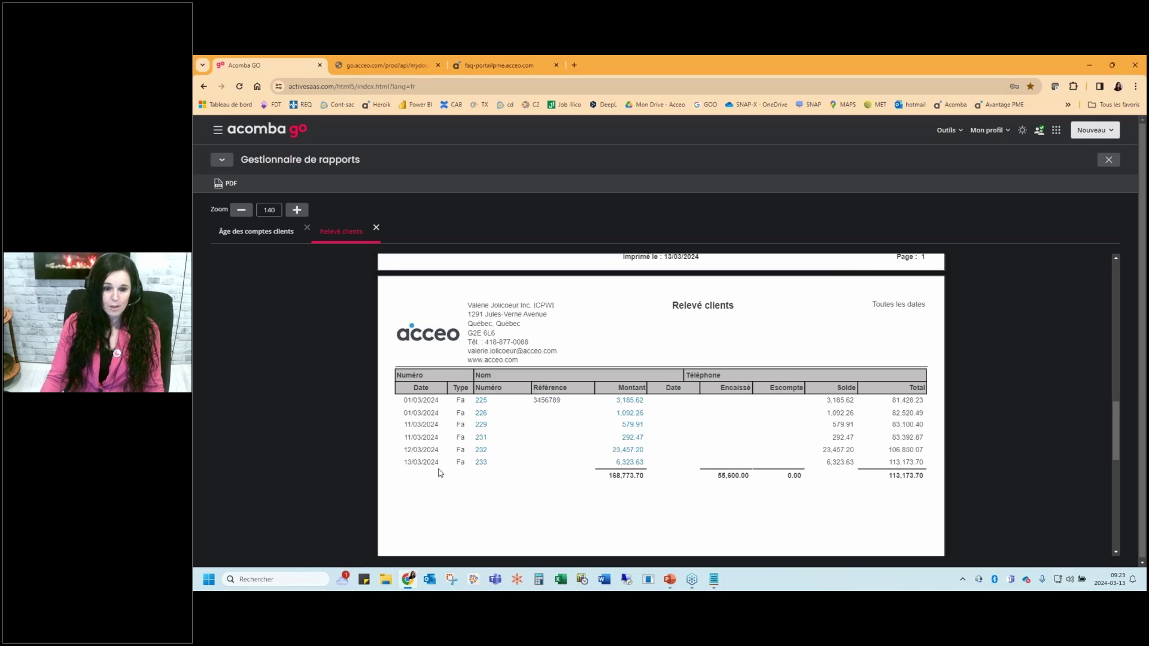
{"action": "left_click", "coordinate": [635, 464]}
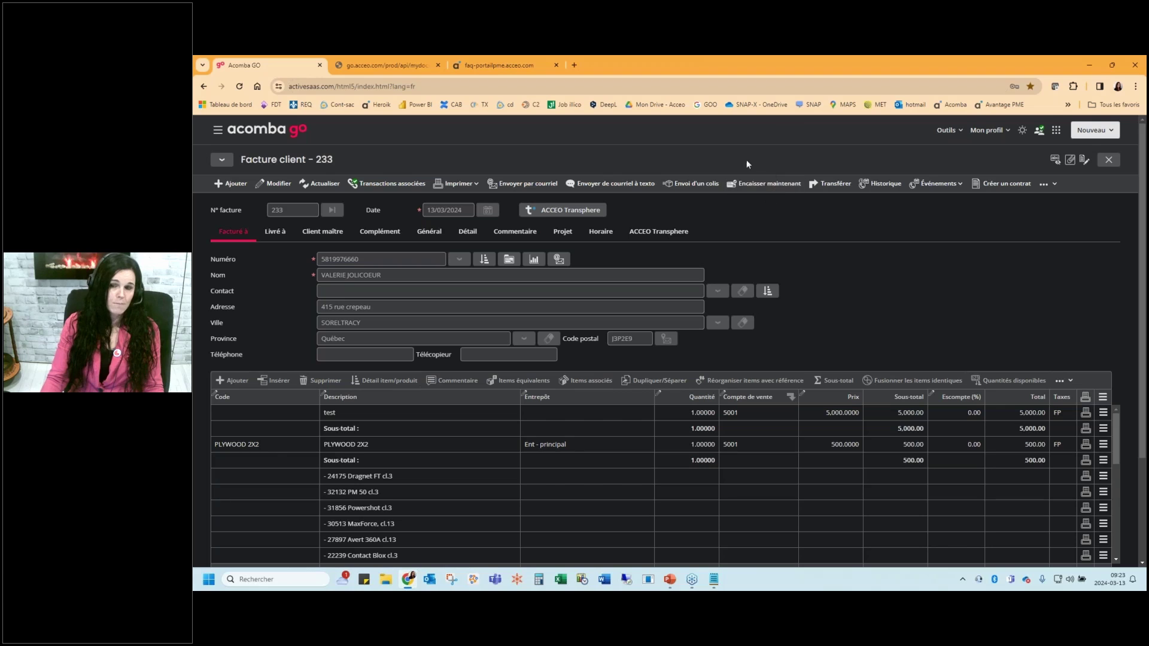
Record a 6,323.63 Visa payment on invoice 233, confirming the ACCEO Transphere warning
{"action": "left_click", "coordinate": [765, 184]}
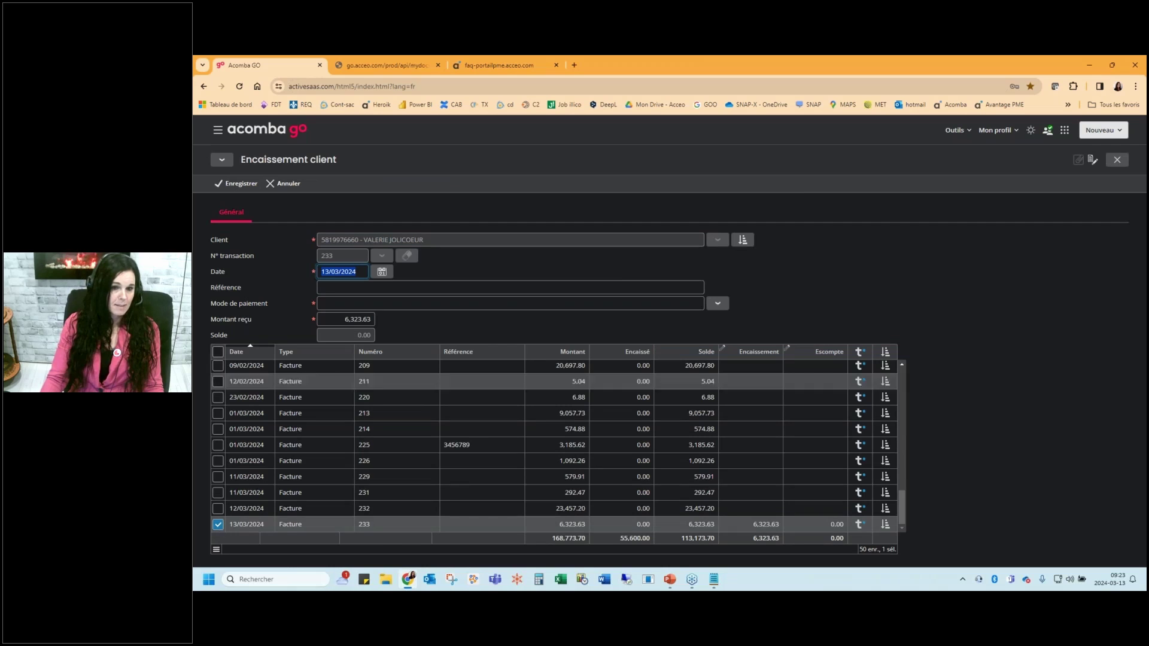
{"action": "left_click", "coordinate": [718, 303]}
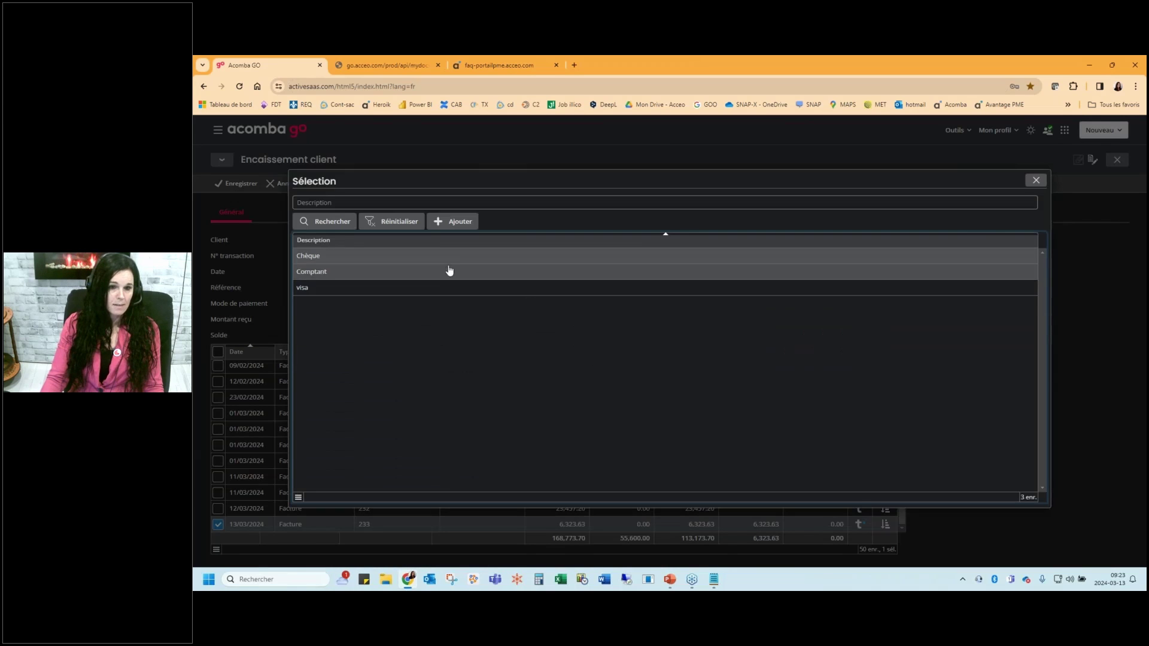
{"action": "double_click", "coordinate": [408, 289]}
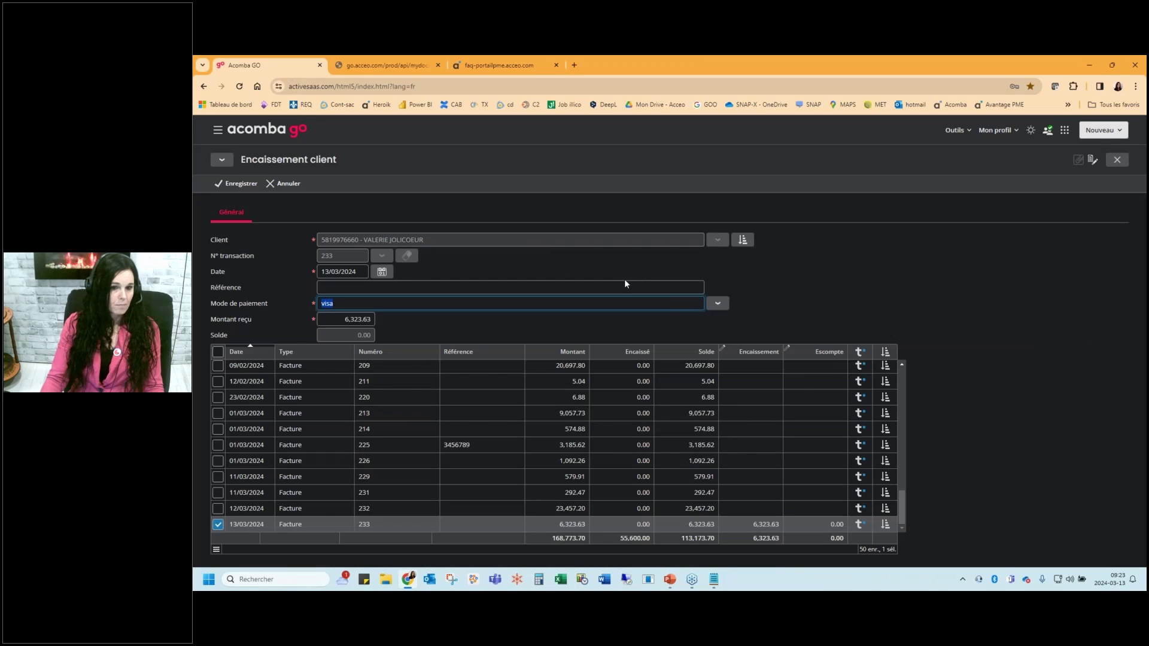
{"action": "key", "text": "Tab"}
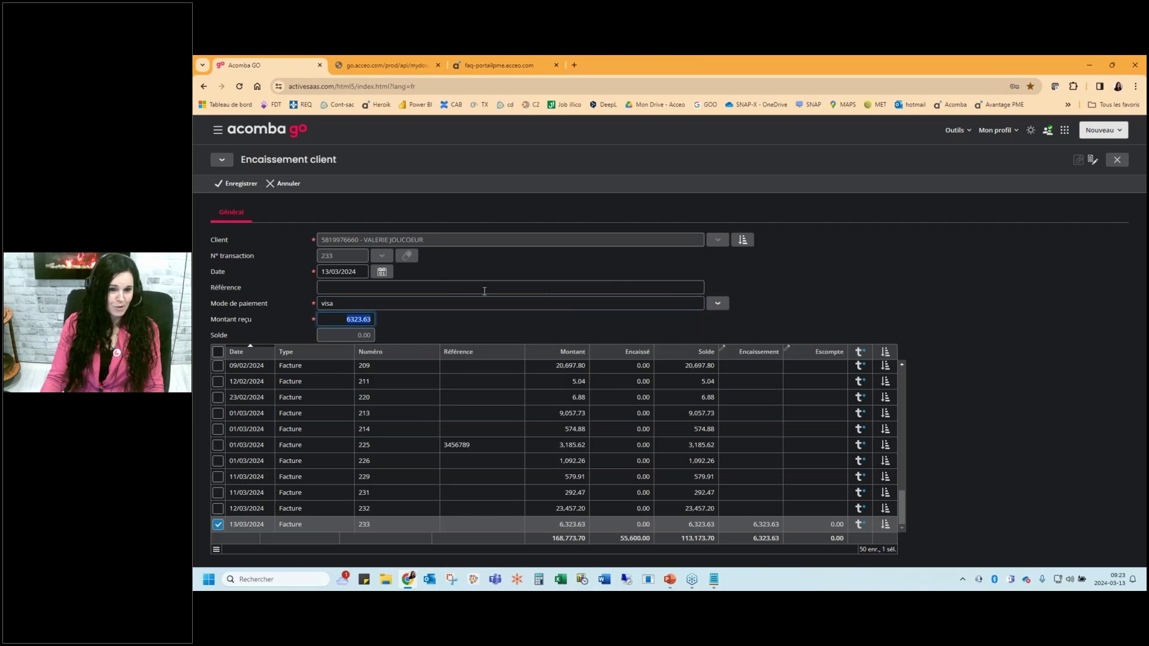
{"action": "left_click", "coordinate": [237, 184]}
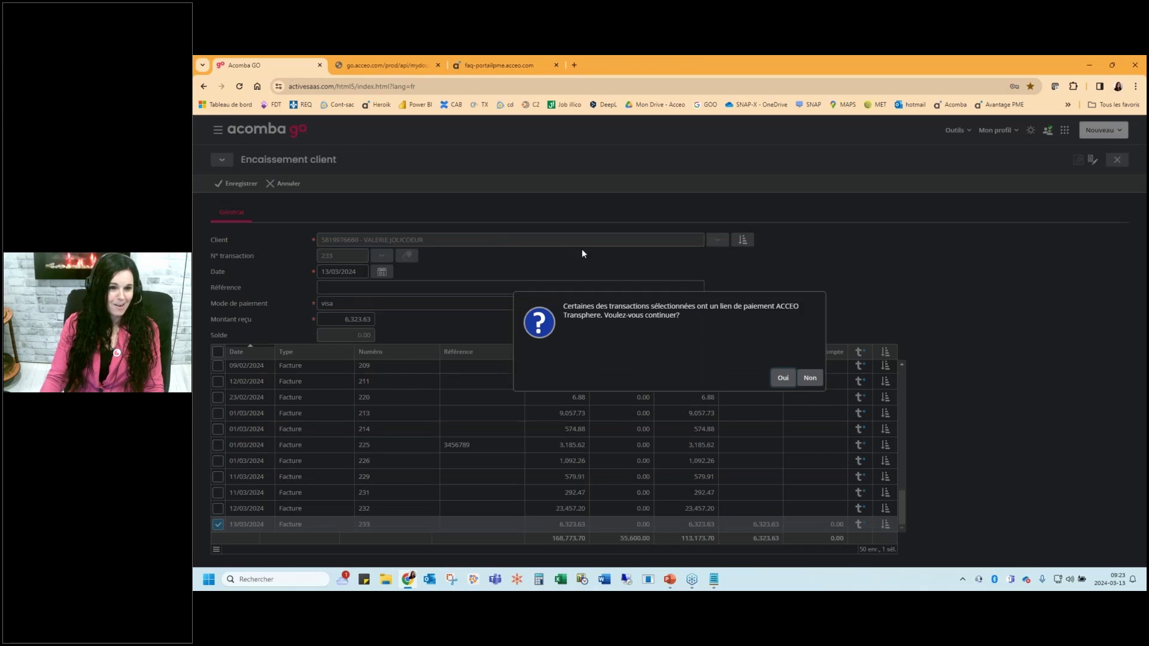
{"action": "left_click", "coordinate": [779, 380]}
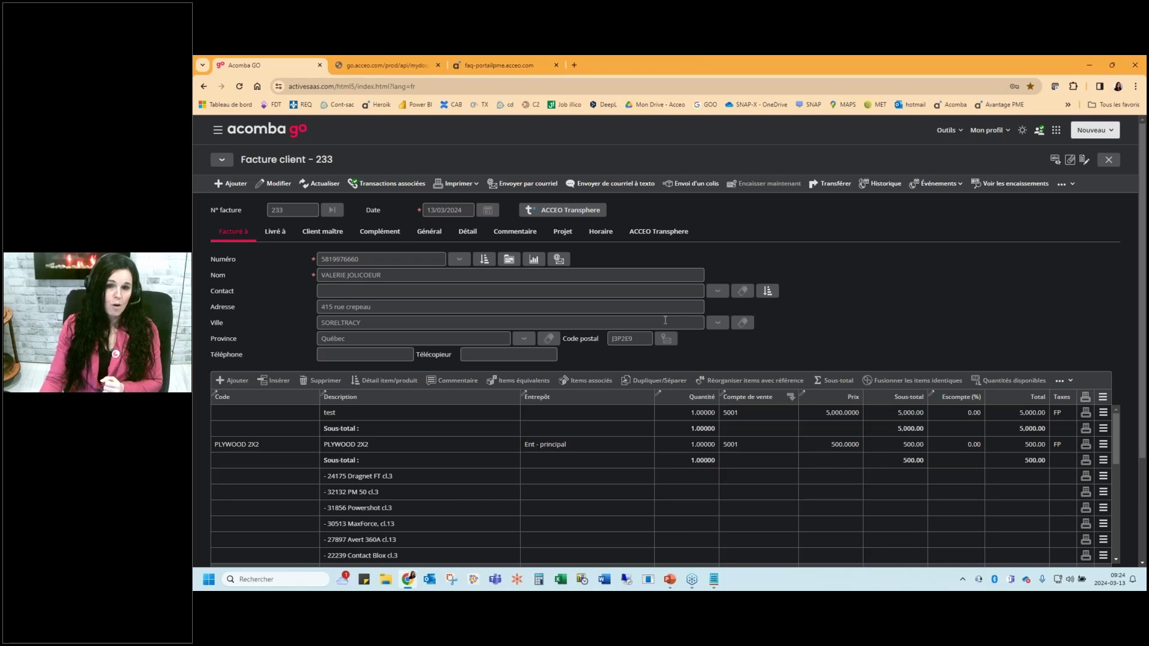
Open invoice 233 in ACCEO Transphere, sign in, and return to Factures envoyées
{"action": "left_click", "coordinate": [561, 211]}
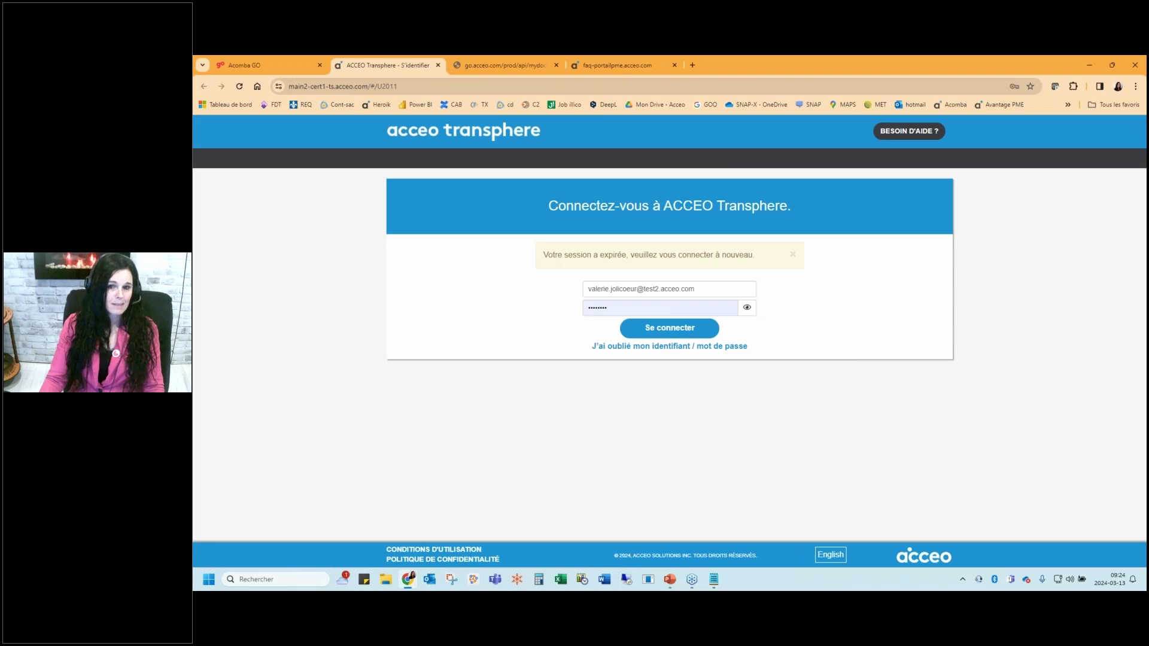
{"action": "key", "text": "Return"}
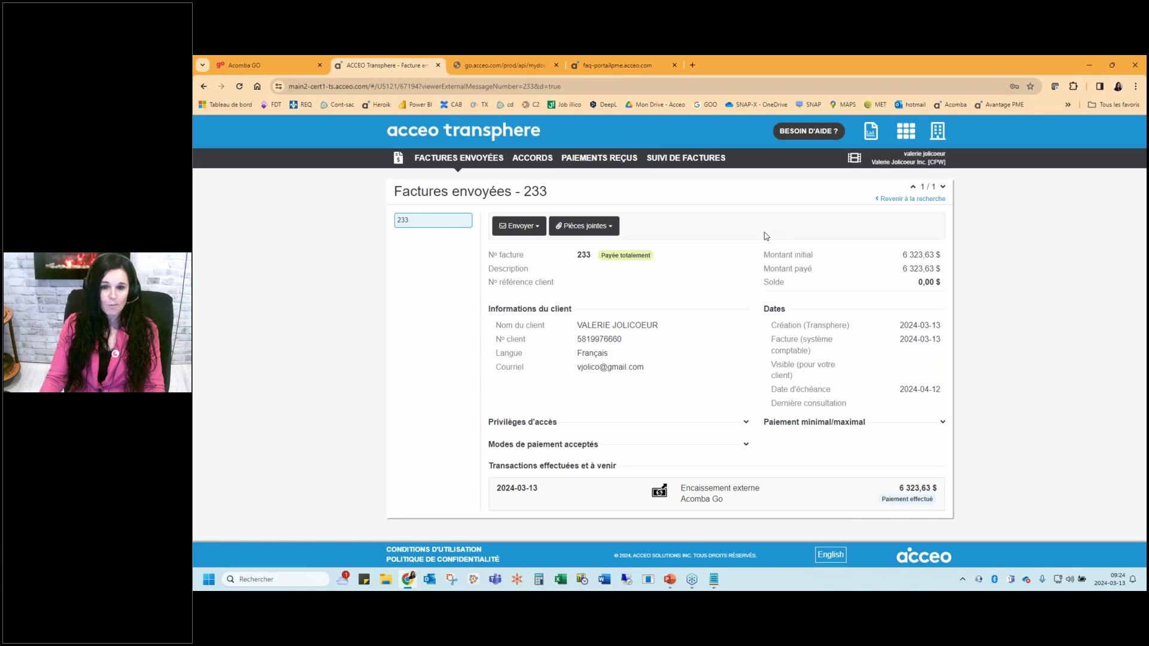
{"action": "left_click", "coordinate": [459, 157]}
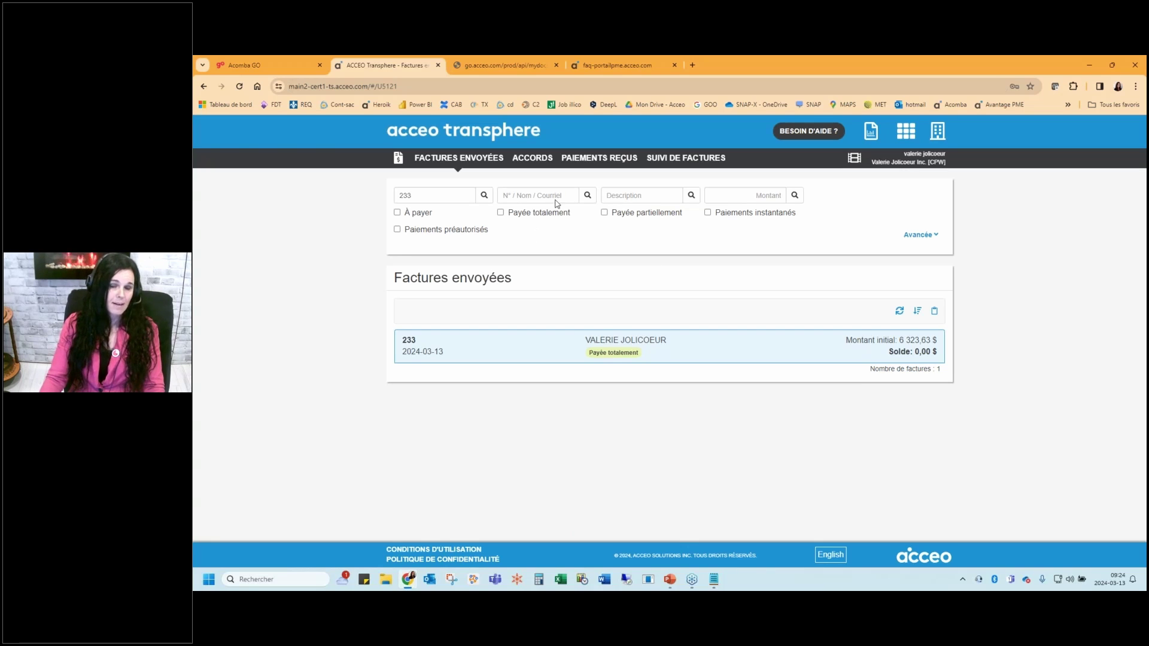
Toggle the À payer, Payée totalement, Payée partiellement and Paiements instantanés filters
{"action": "left_click", "coordinate": [408, 216]}
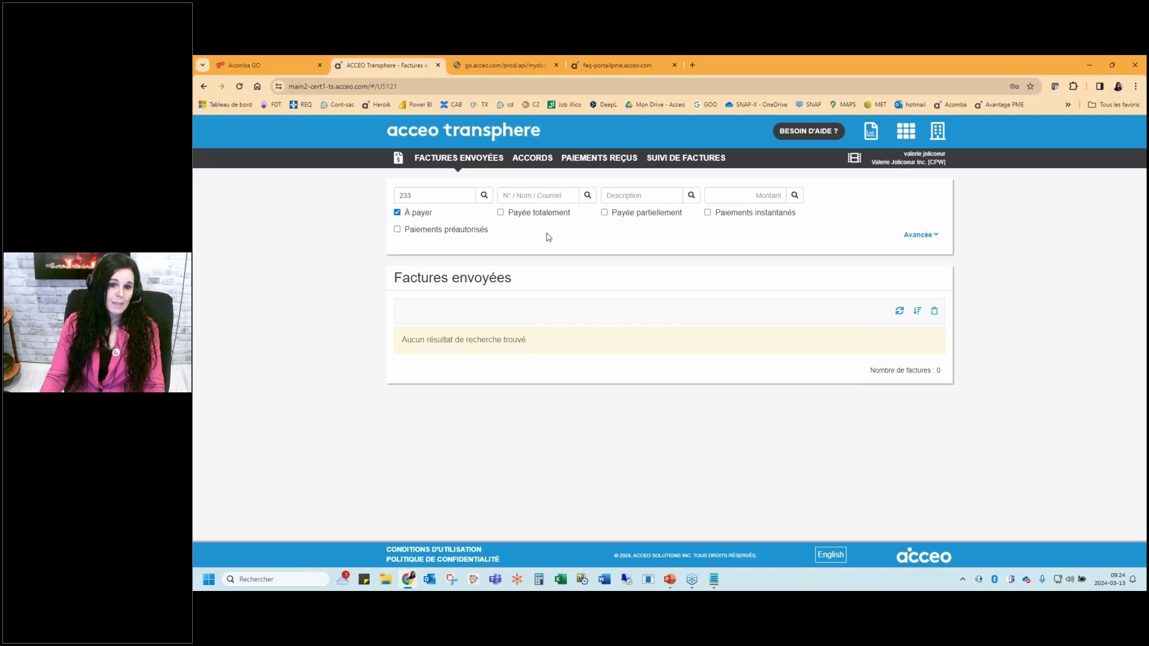
{"action": "left_click", "coordinate": [526, 217]}
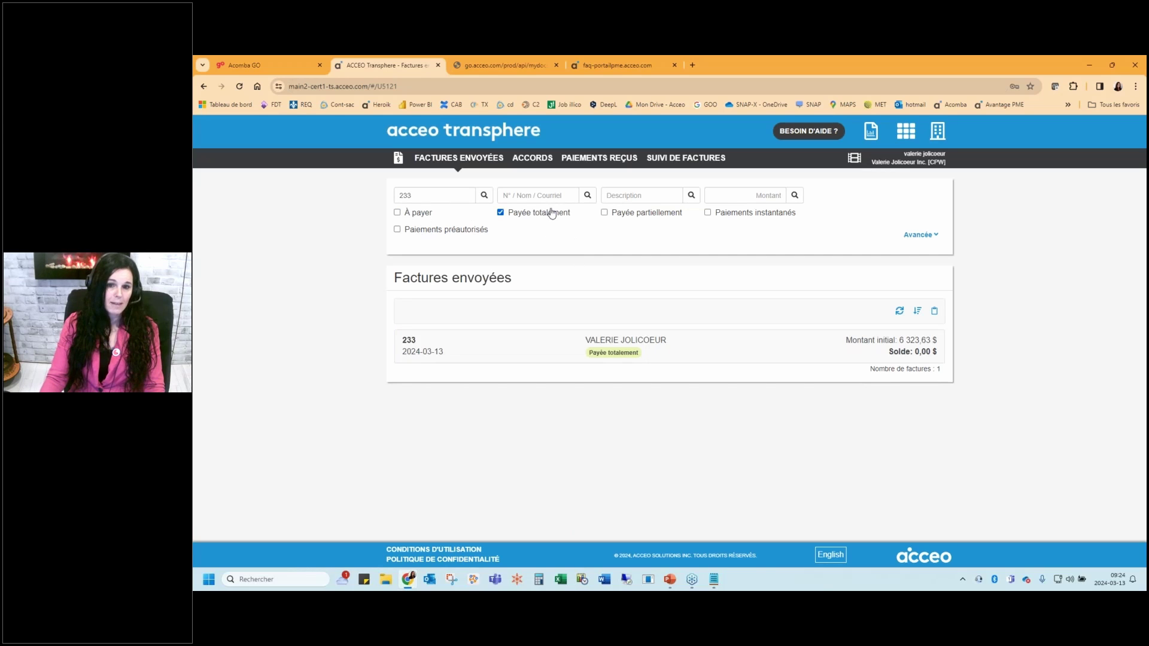
{"action": "left_click", "coordinate": [636, 215]}
{"action": "left_click", "coordinate": [668, 217]}
{"action": "left_click", "coordinate": [739, 217]}
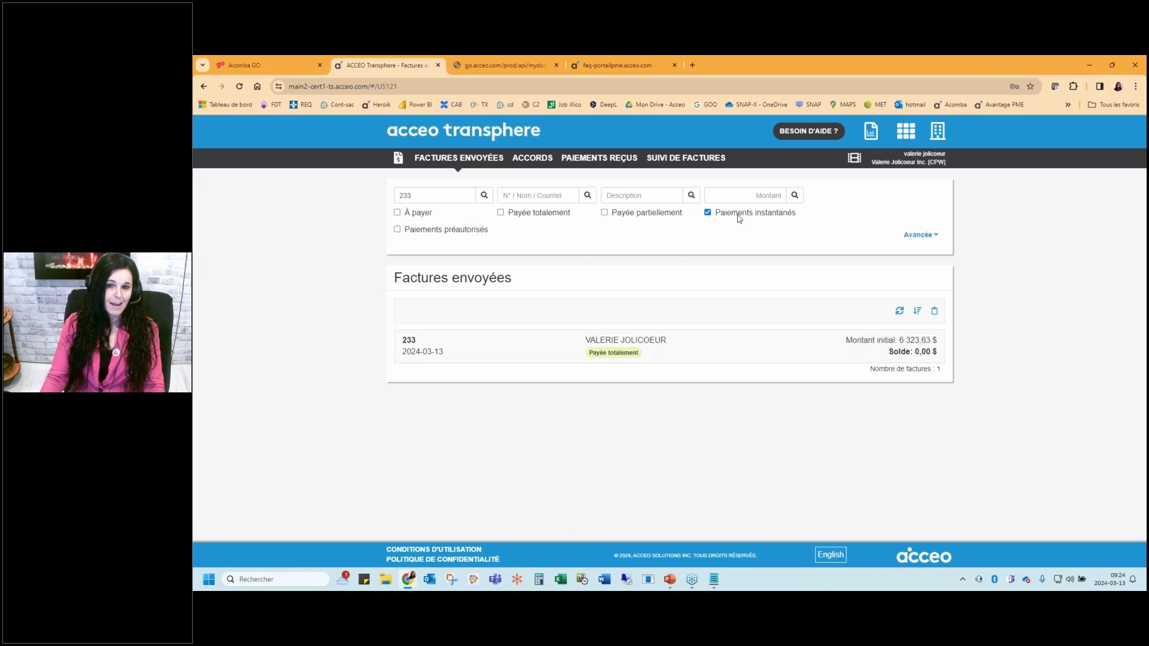
{"action": "left_click", "coordinate": [744, 219]}
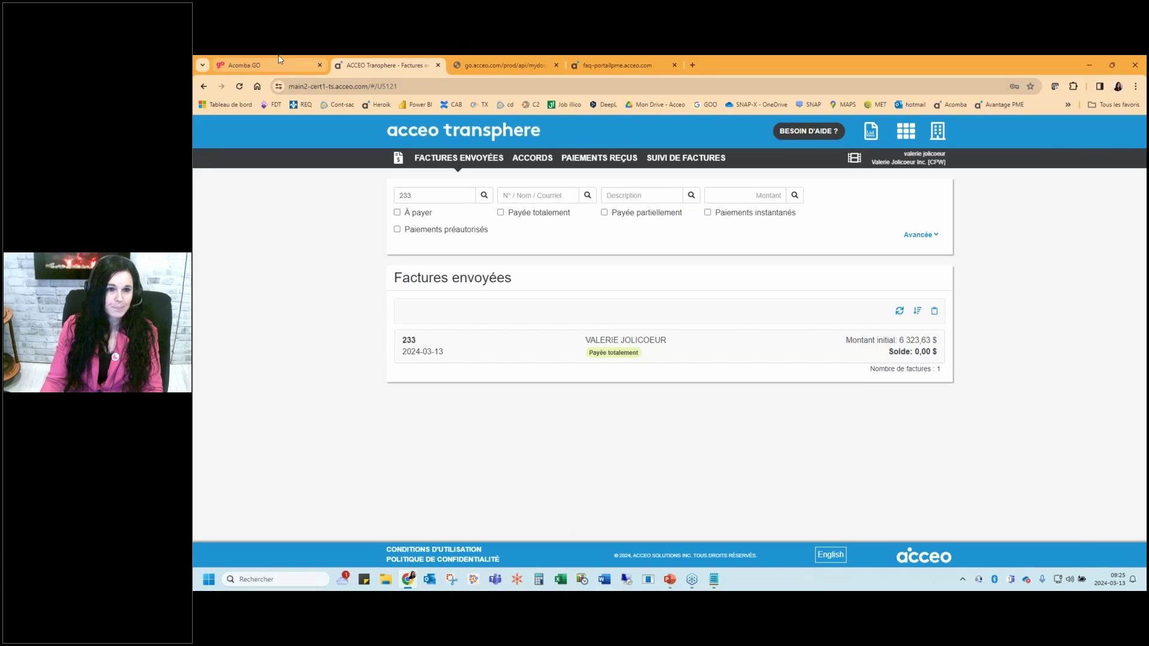
Discard the blank invoice in Gestion des factures and resume the slideshow at 'Vous faire payer'
{"action": "left_click", "coordinate": [258, 65]}
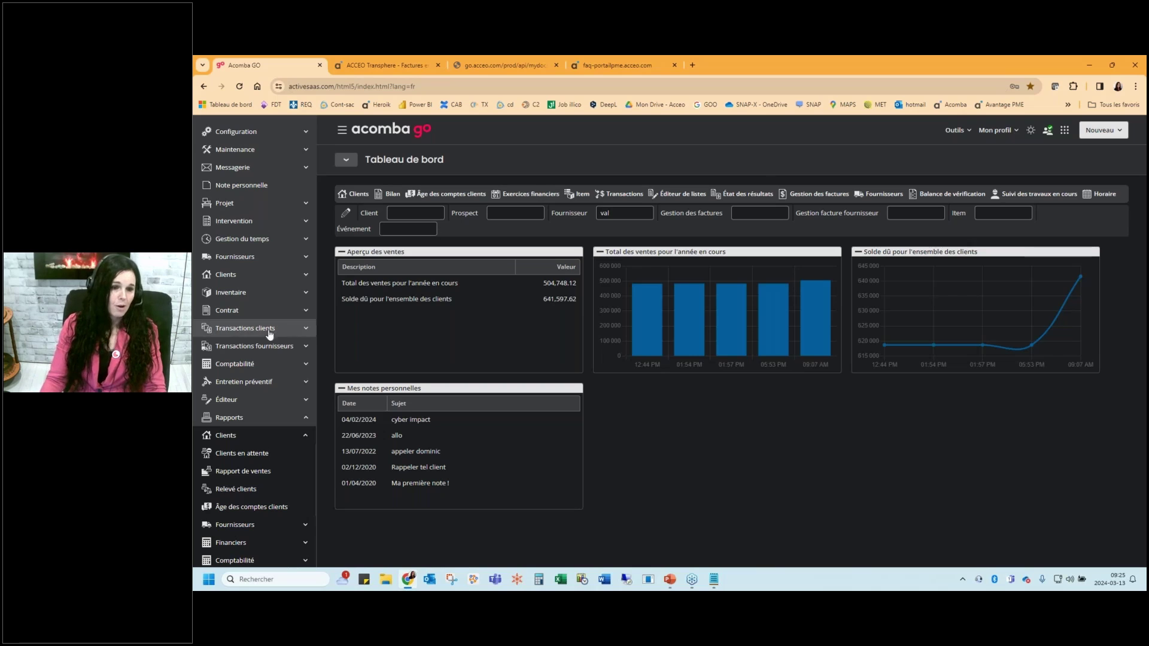
{"action": "left_click", "coordinate": [244, 330]}
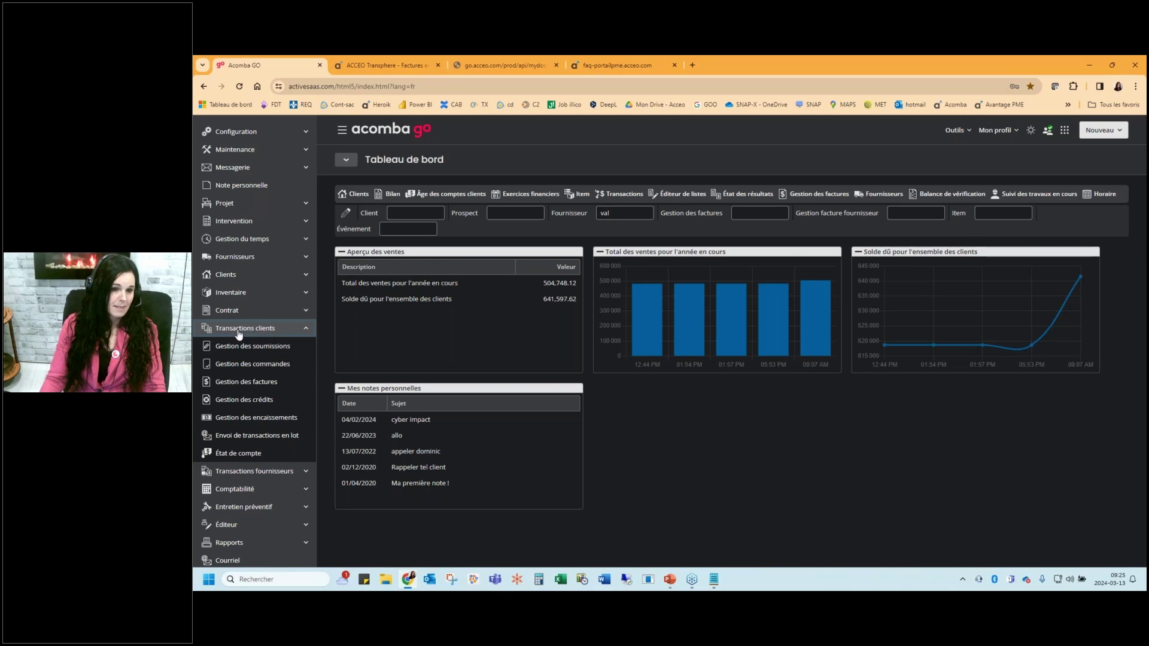
{"action": "left_click", "coordinate": [237, 384]}
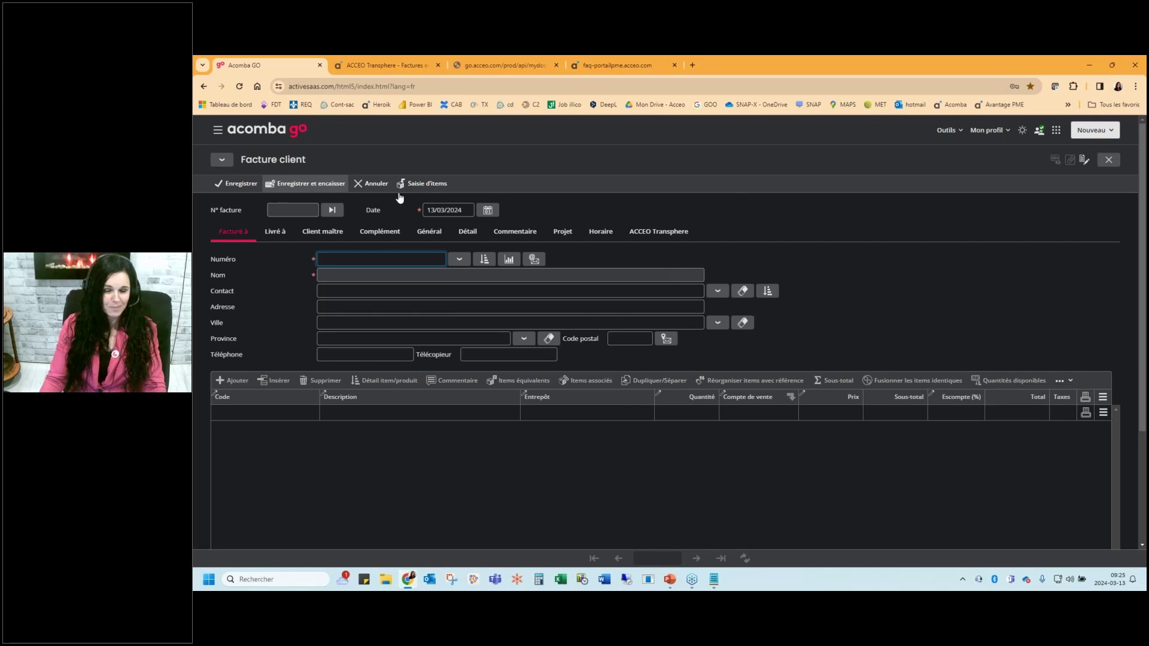
{"action": "left_click", "coordinate": [1109, 160]}
{"action": "left_click", "coordinate": [734, 379]}
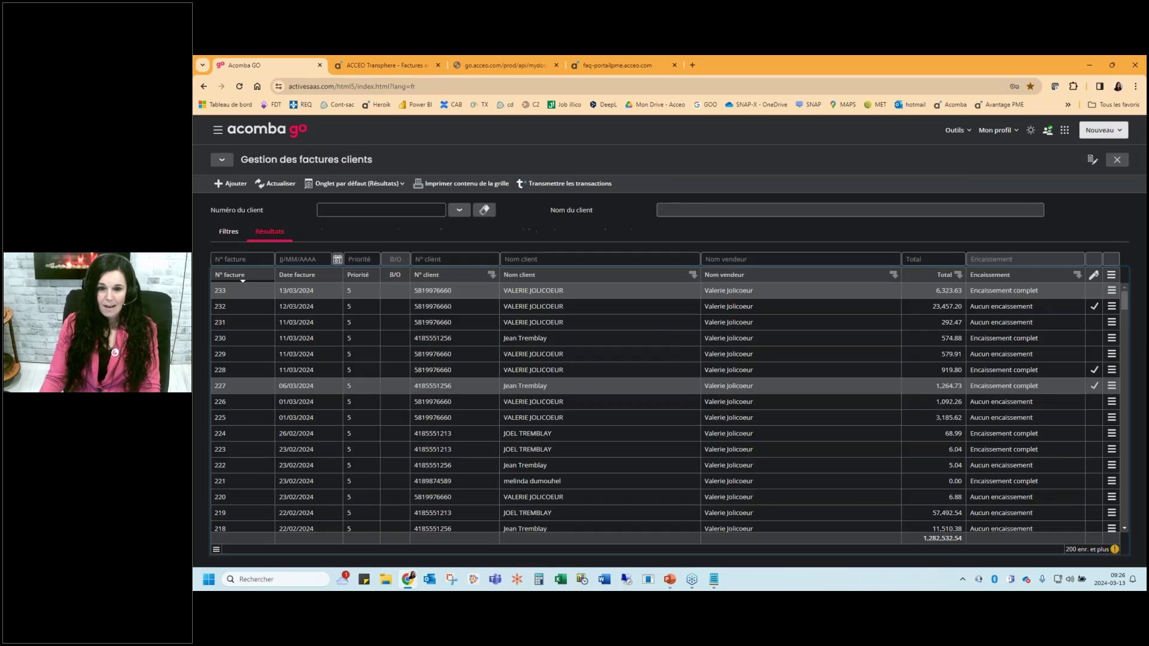
{"action": "left_click", "coordinate": [670, 578]}
{"action": "left_click", "coordinate": [262, 115]}
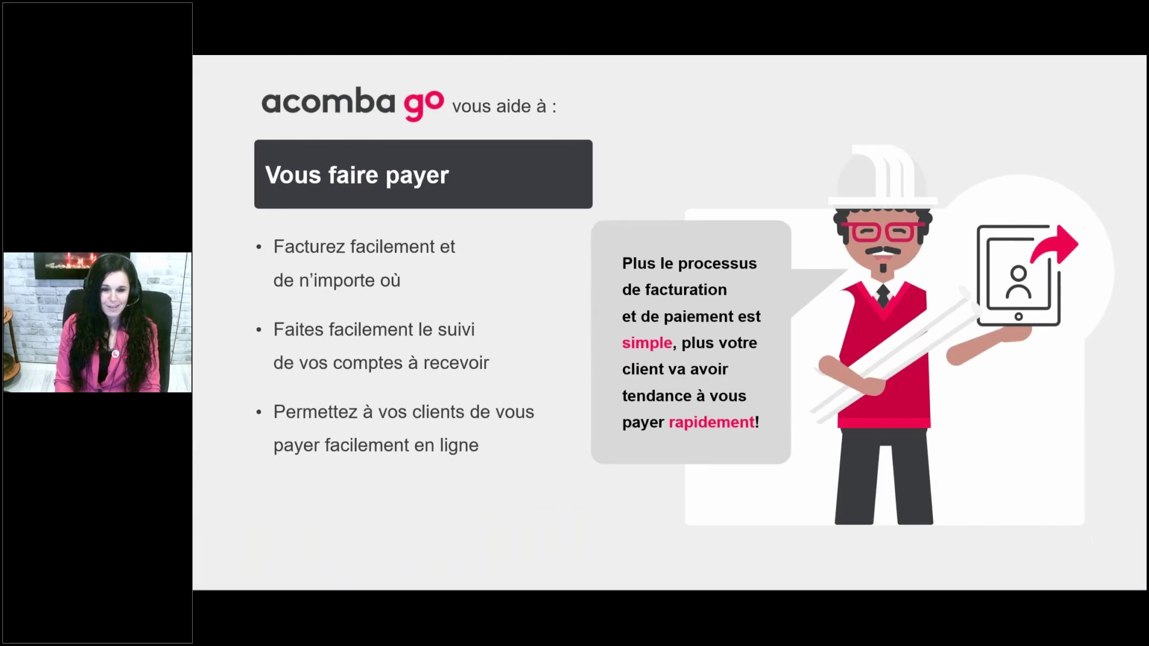
Advance the slideshow past the go démo slide to 'Faciliter votre travail administratif', then exit to slide 12
{"action": "key", "text": "Right"}
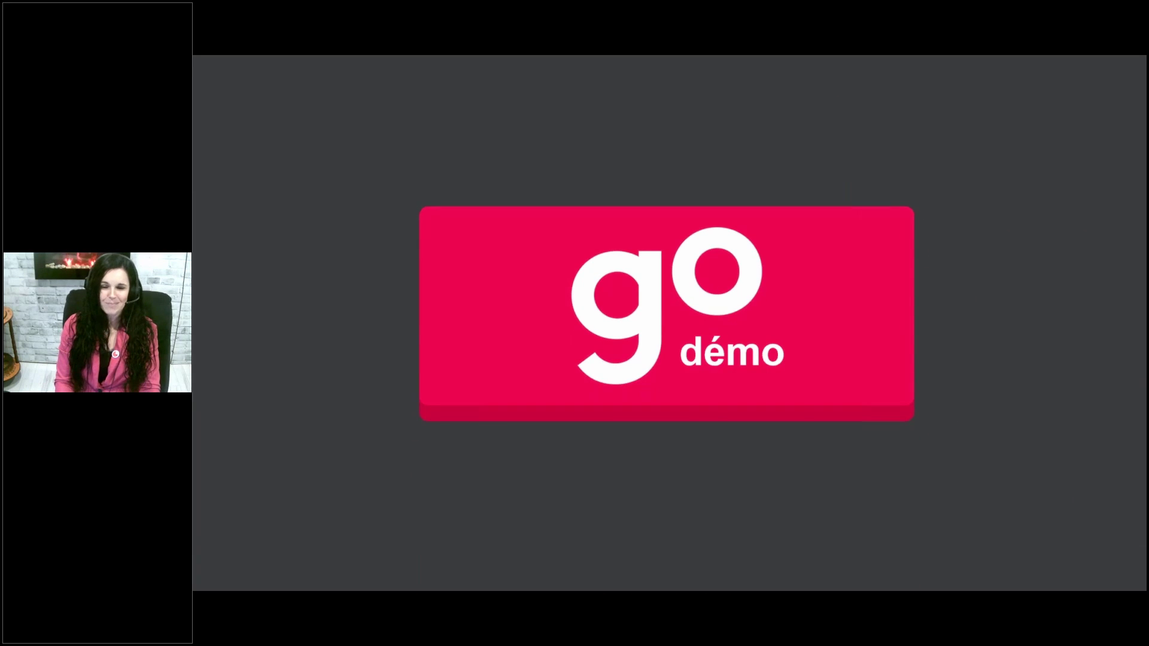
{"action": "key", "text": "Right"}
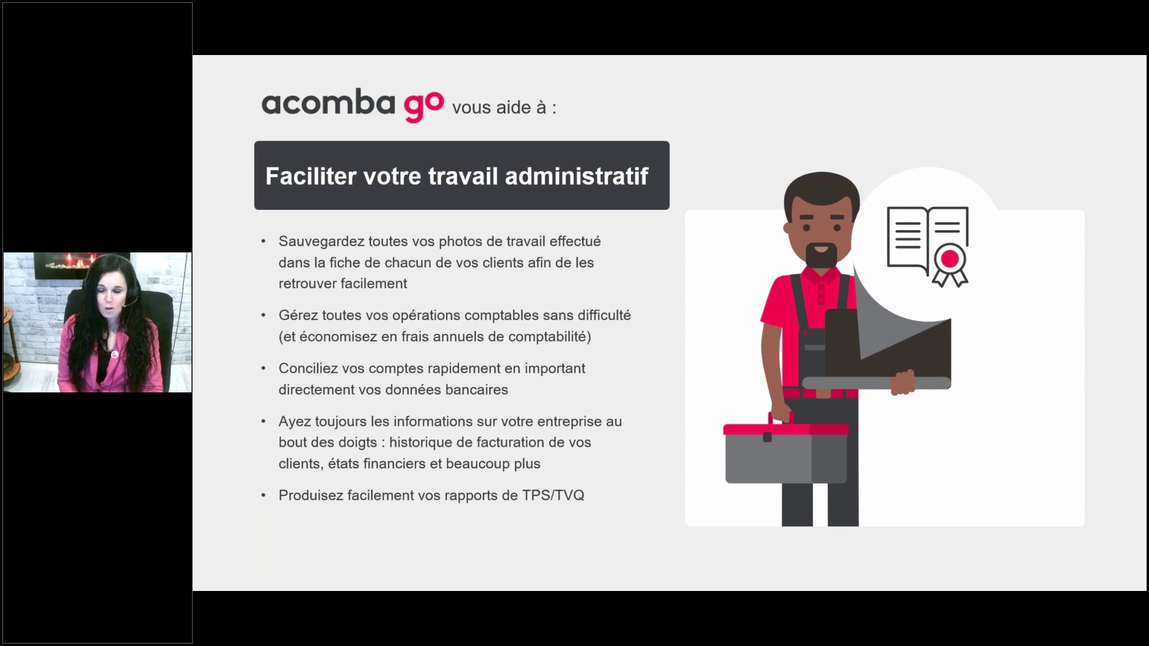
{"action": "key", "text": "Escape"}
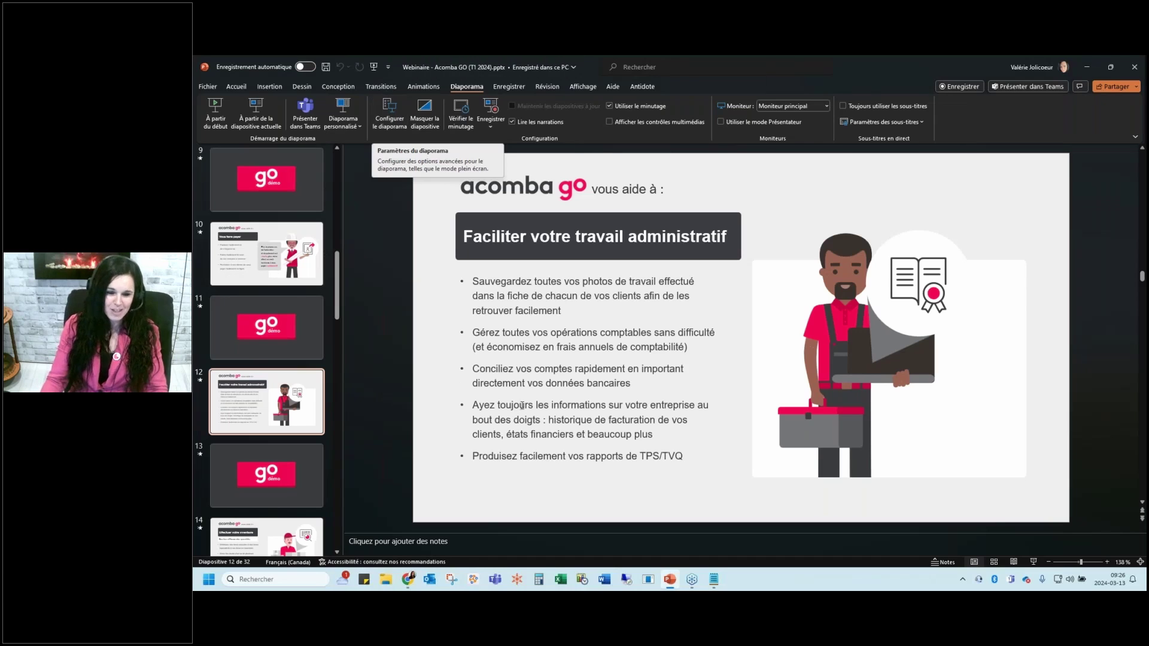
Back in Acomba GO, view the Plan comptable and its Importer options, then list fiscal years 2020–2024
{"action": "left_click", "coordinate": [408, 580]}
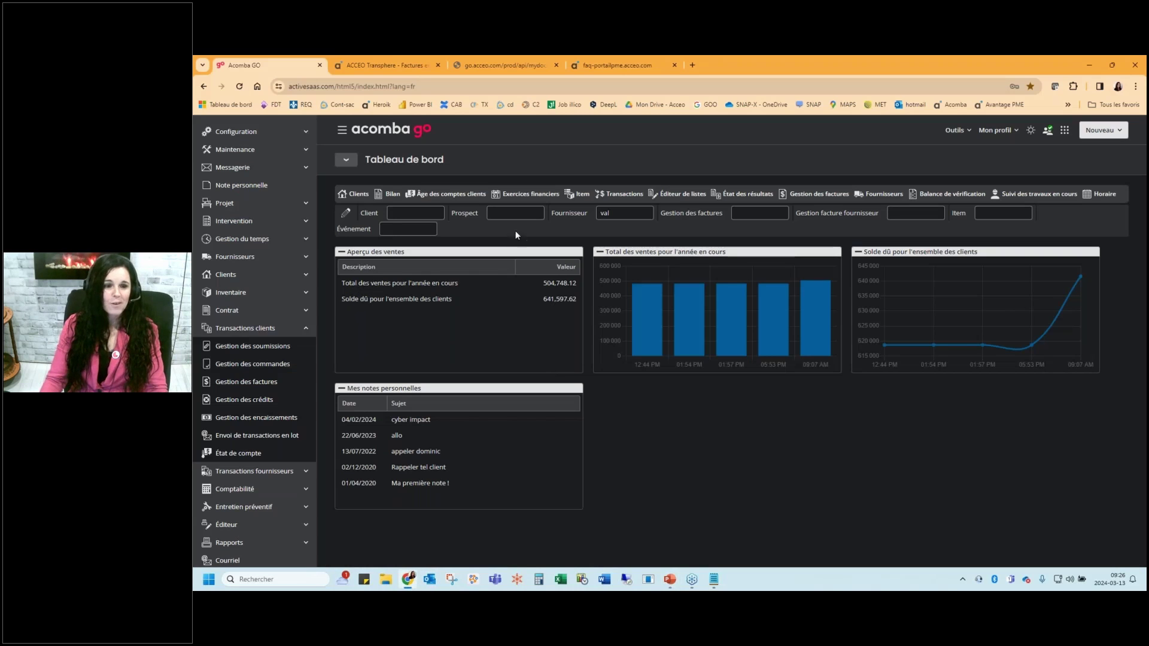
{"action": "left_click", "coordinate": [278, 328]}
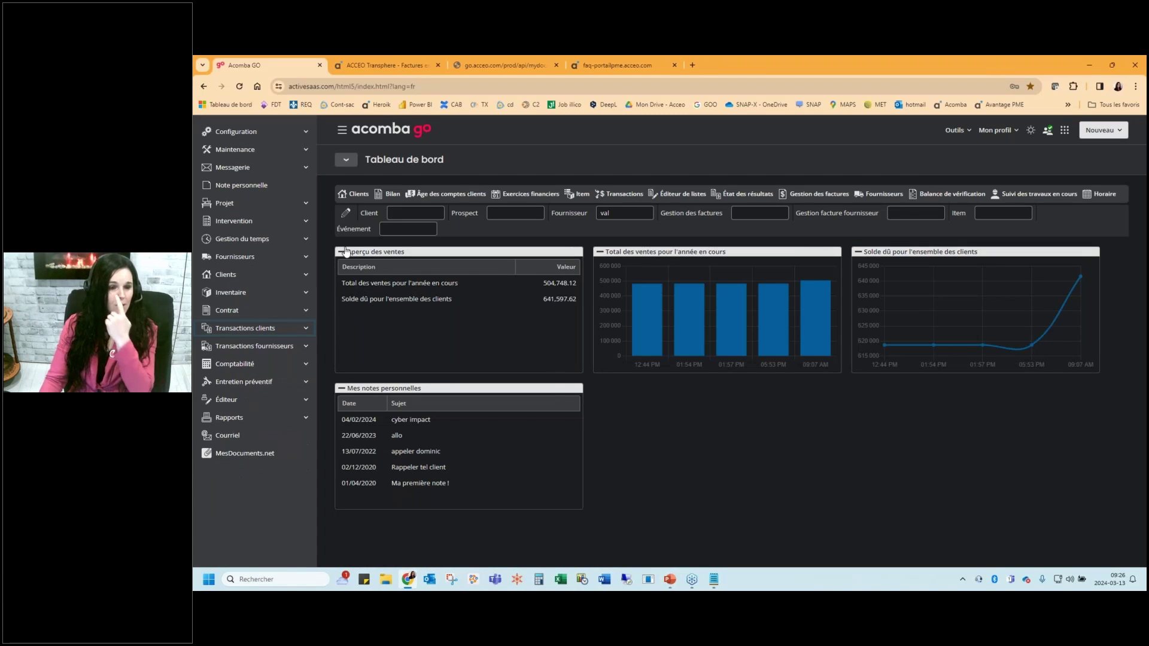
{"action": "left_click", "coordinate": [254, 365]}
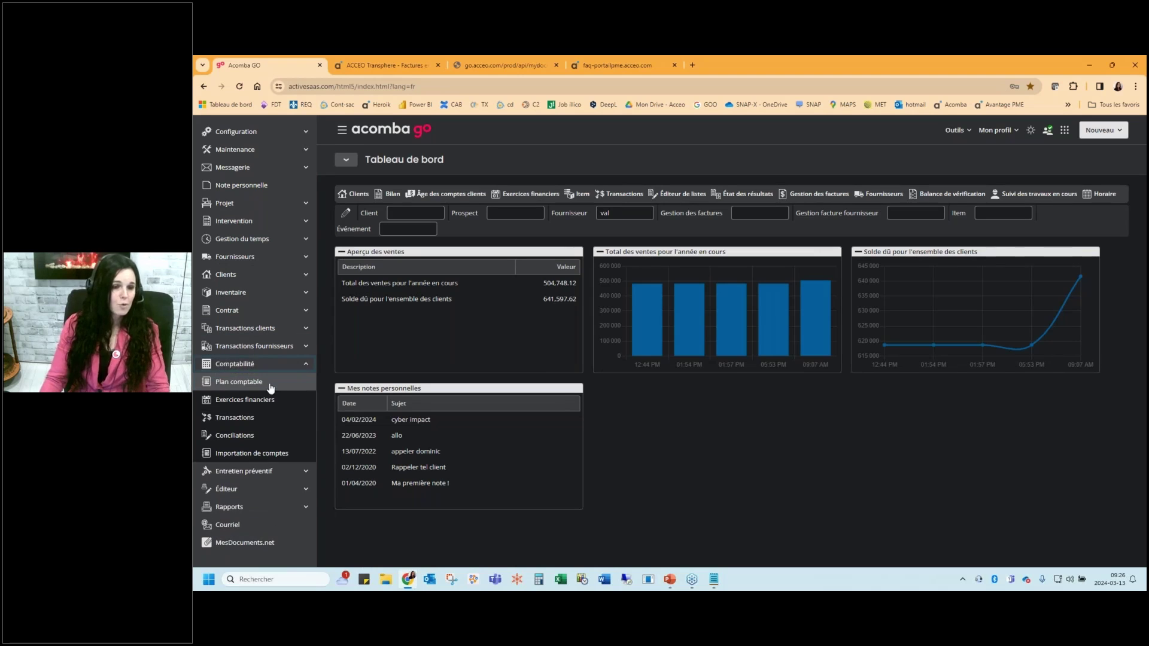
{"action": "left_click", "coordinate": [270, 384]}
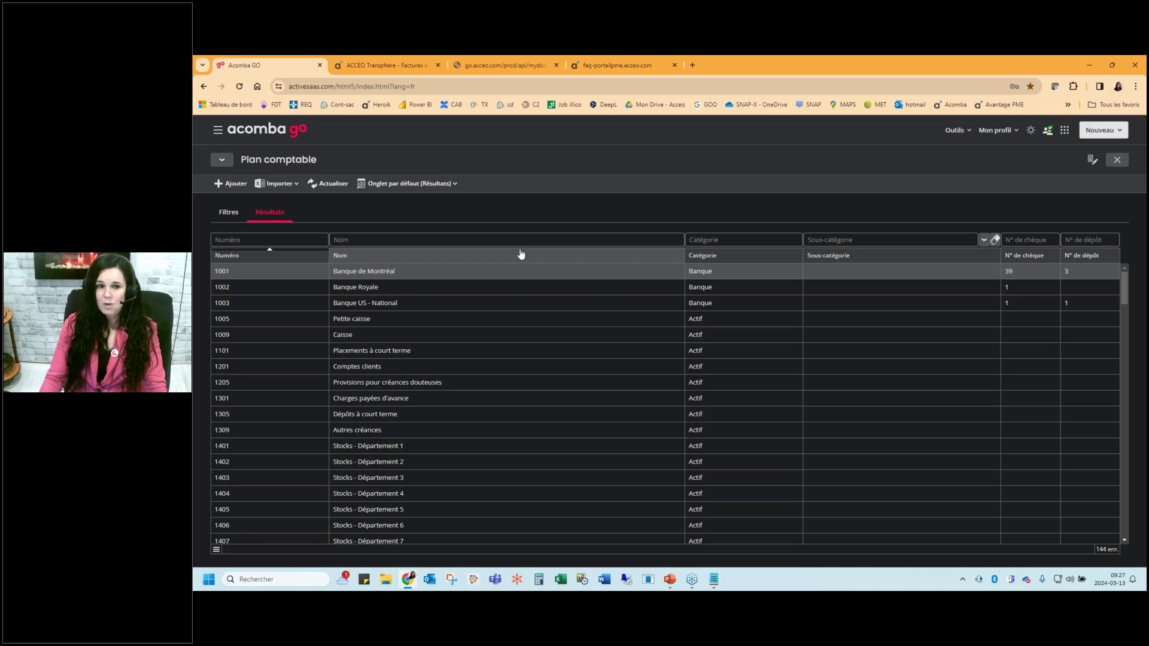
{"action": "left_click", "coordinate": [276, 184]}
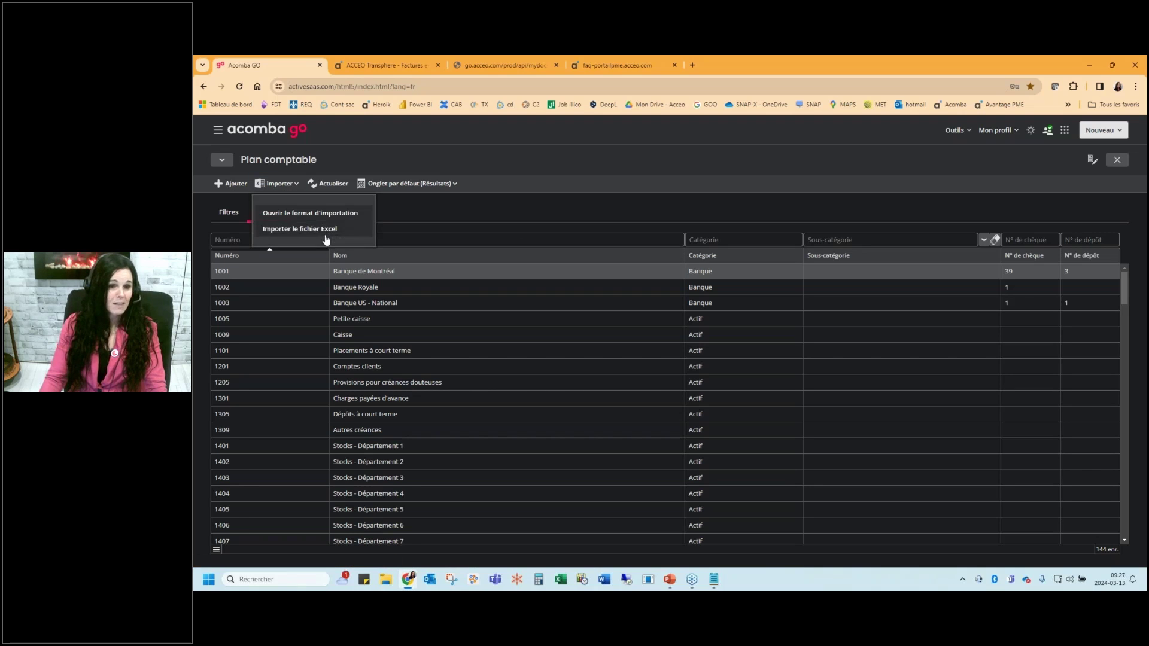
{"action": "left_click", "coordinate": [290, 230]}
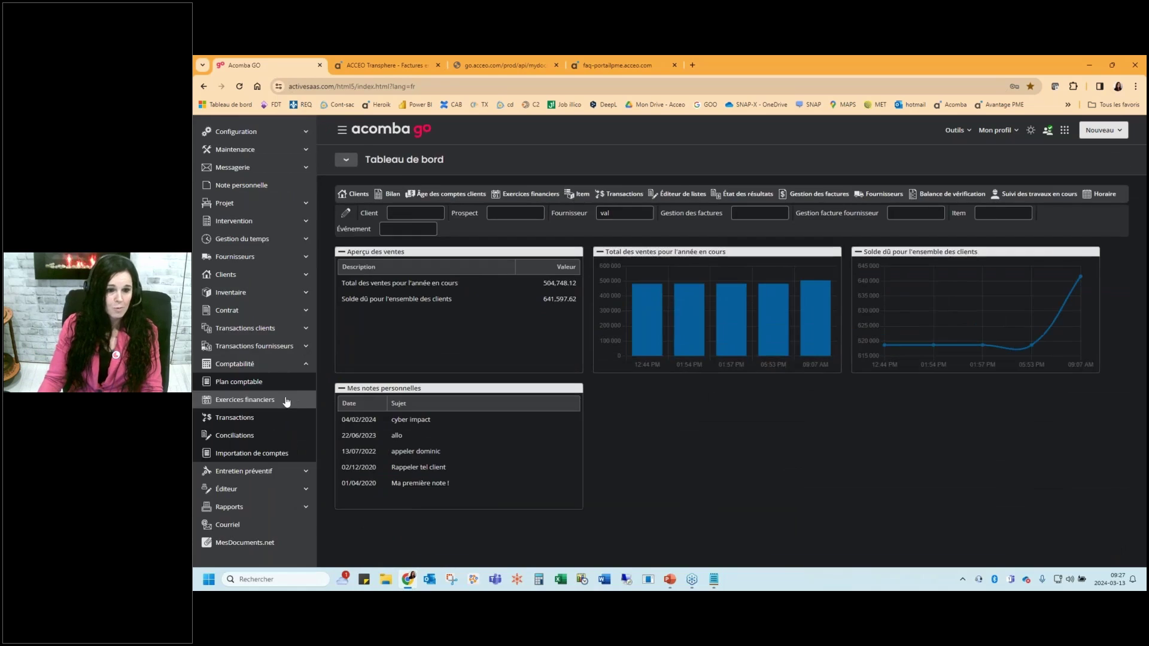
{"action": "left_click", "coordinate": [254, 400]}
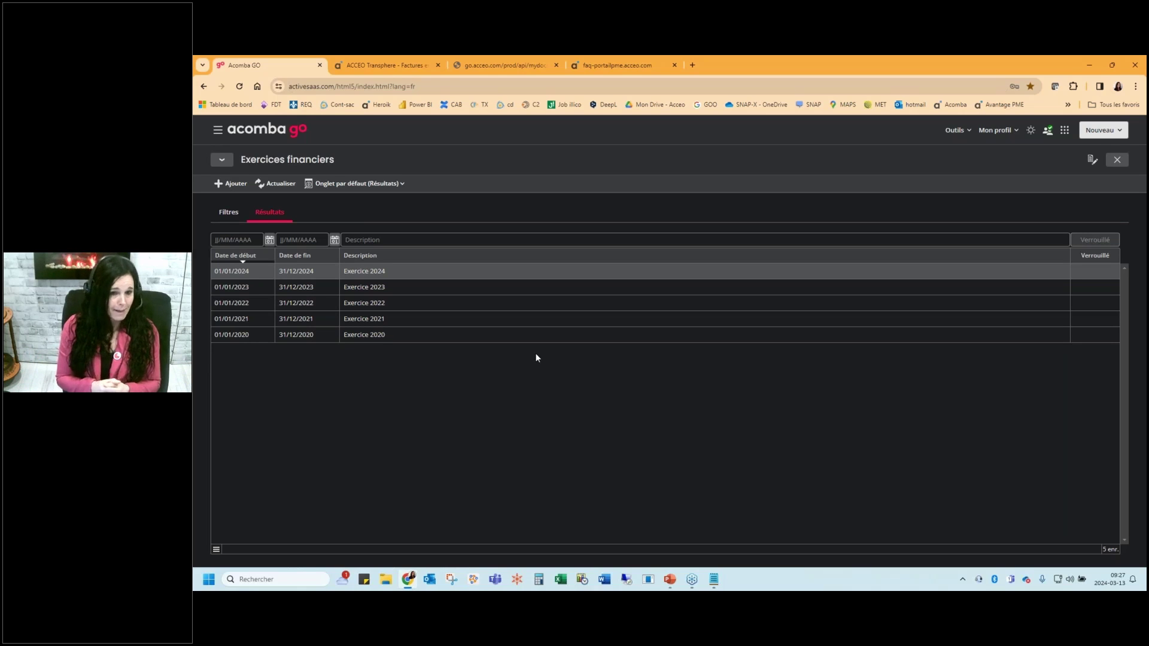
Leave financial years and look over the Transactions list and its add-transaction choices
{"action": "key", "text": "Escape"}
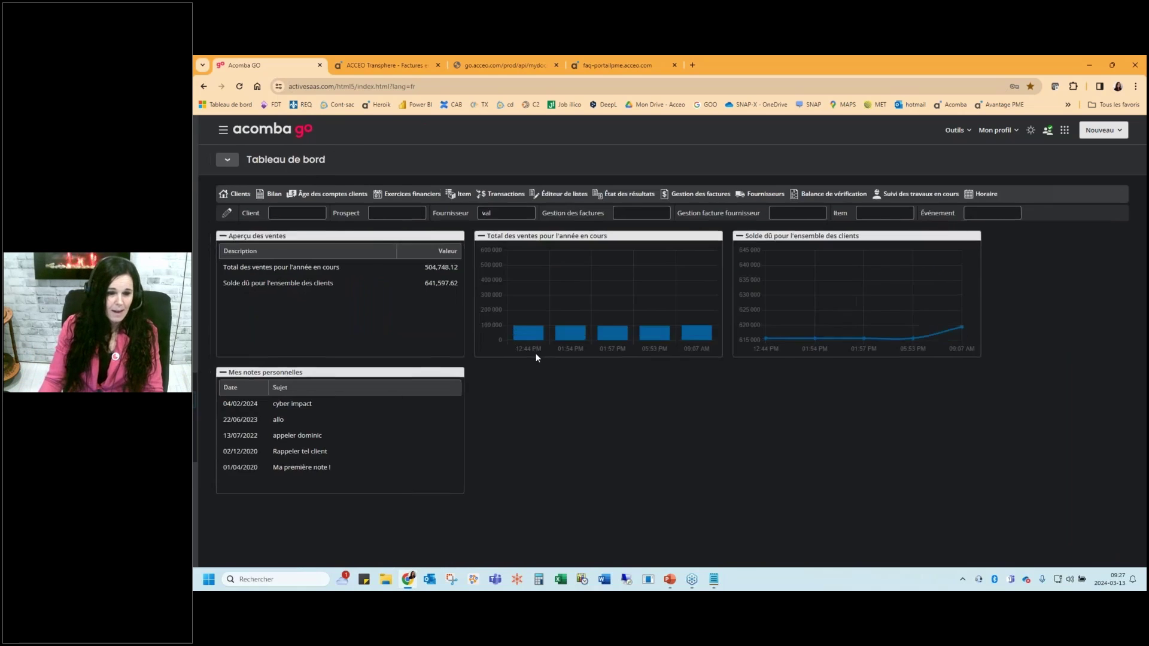
{"action": "left_click", "coordinate": [286, 425]}
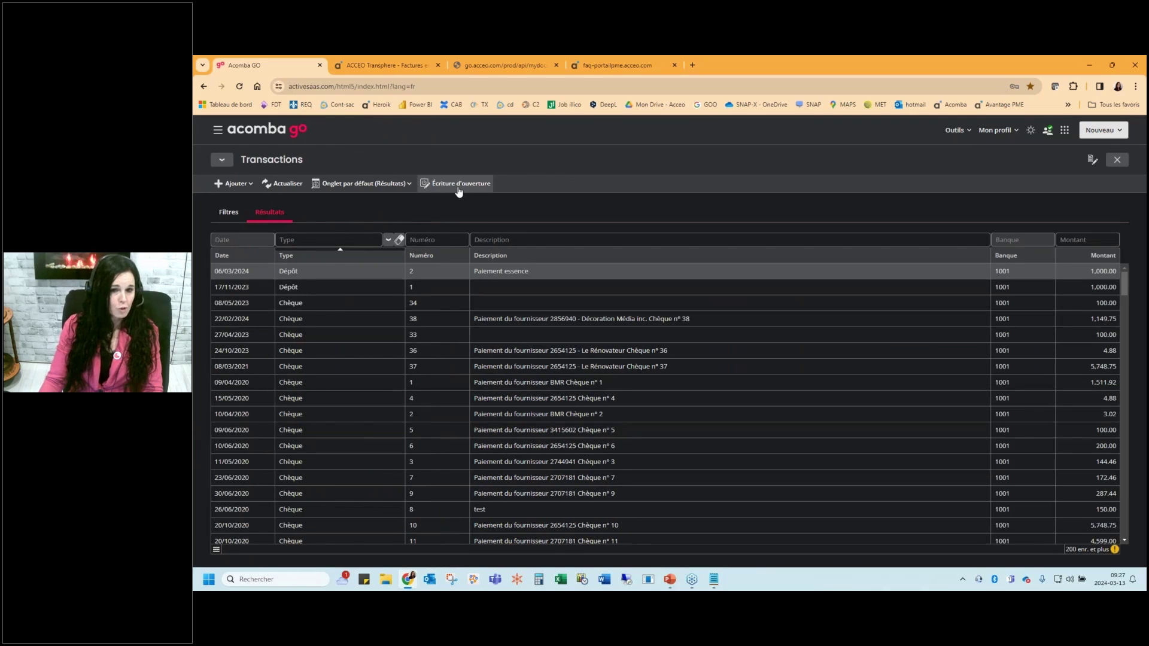
{"action": "left_click", "coordinate": [236, 184]}
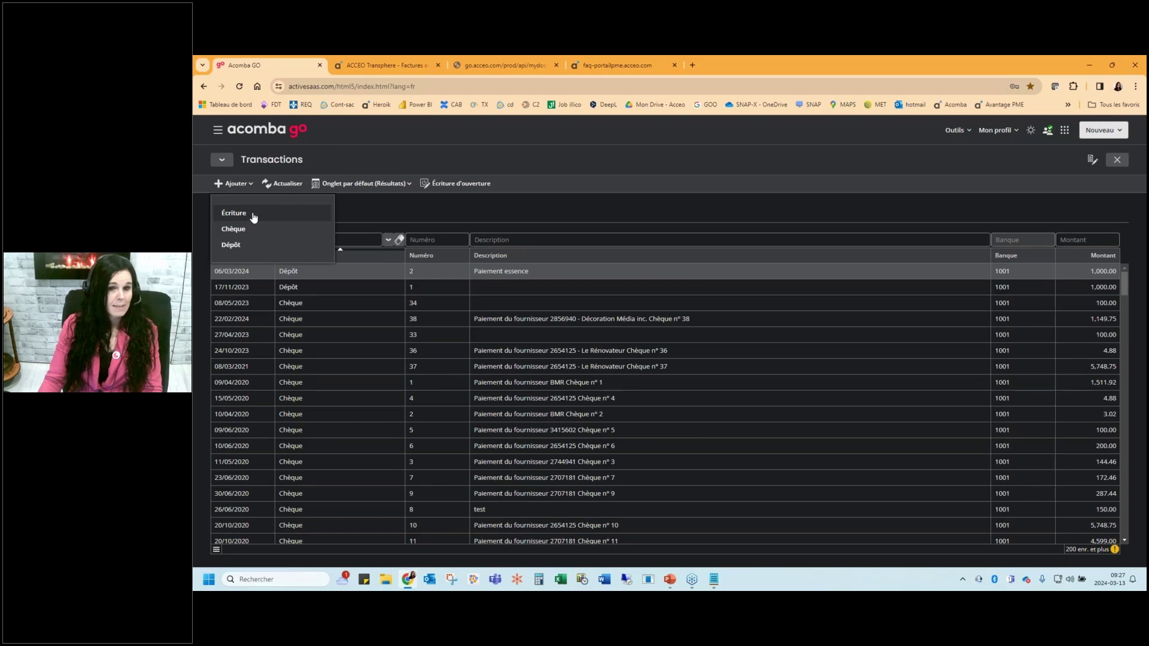
{"action": "left_click", "coordinate": [439, 213]}
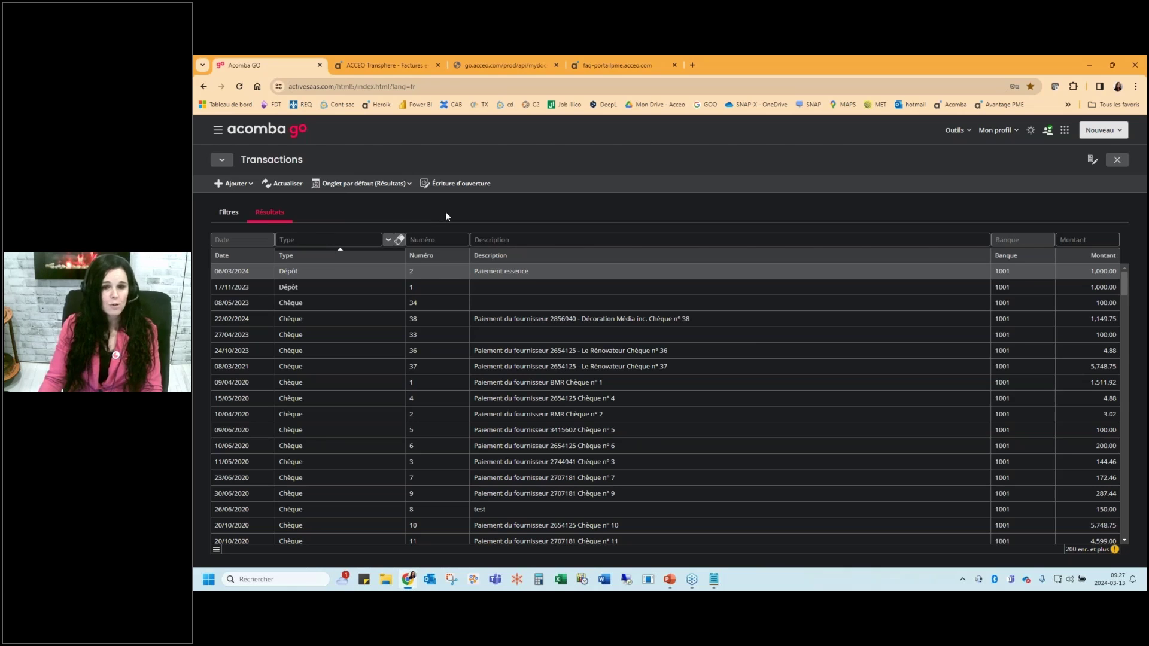
{"action": "key", "text": "Escape"}
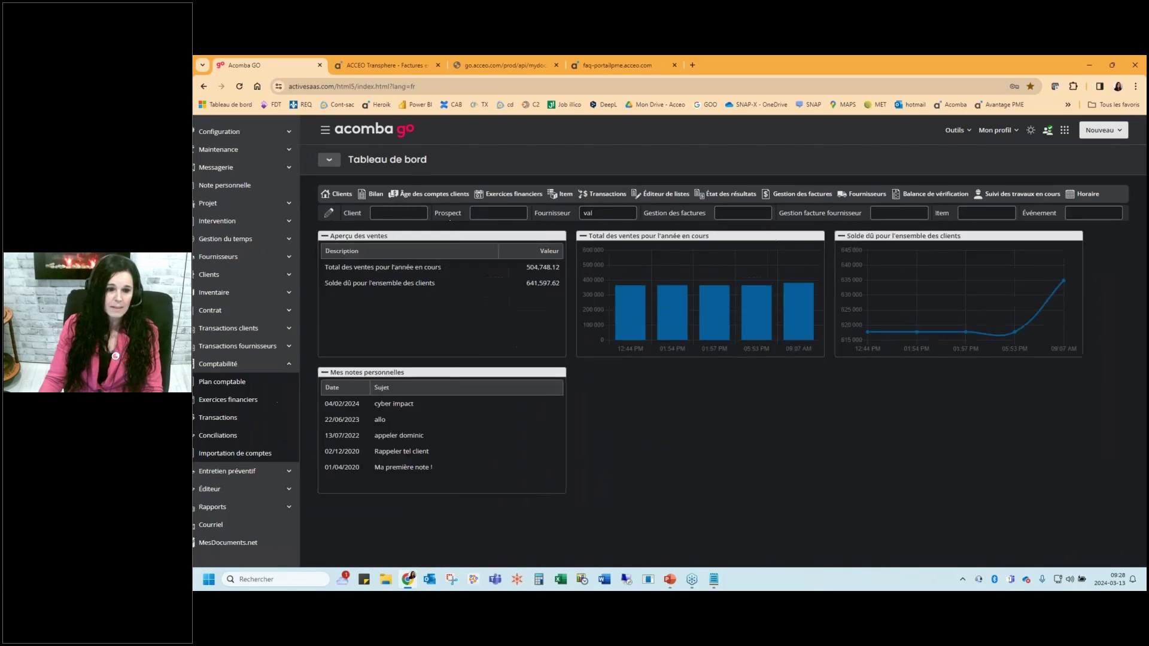
Start a bank reconciliation for account 1001 - Banque de Montréal dated 31/03/2024 and fetch bank transactions
{"action": "left_click", "coordinate": [228, 435]}
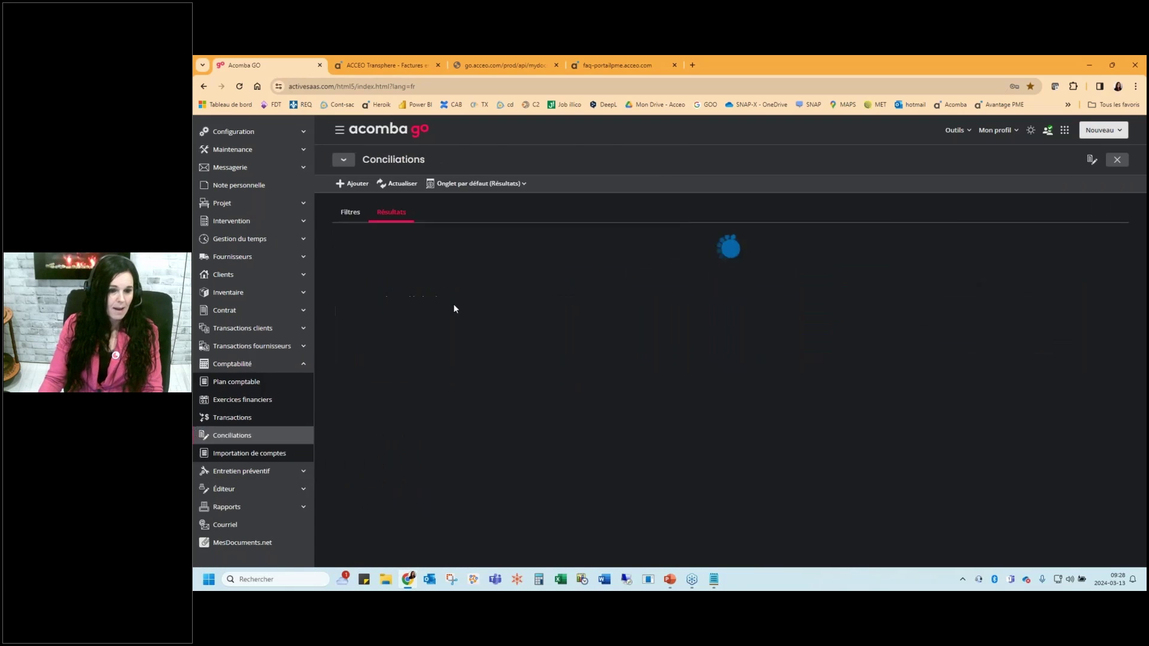
{"action": "left_click", "coordinate": [230, 184]}
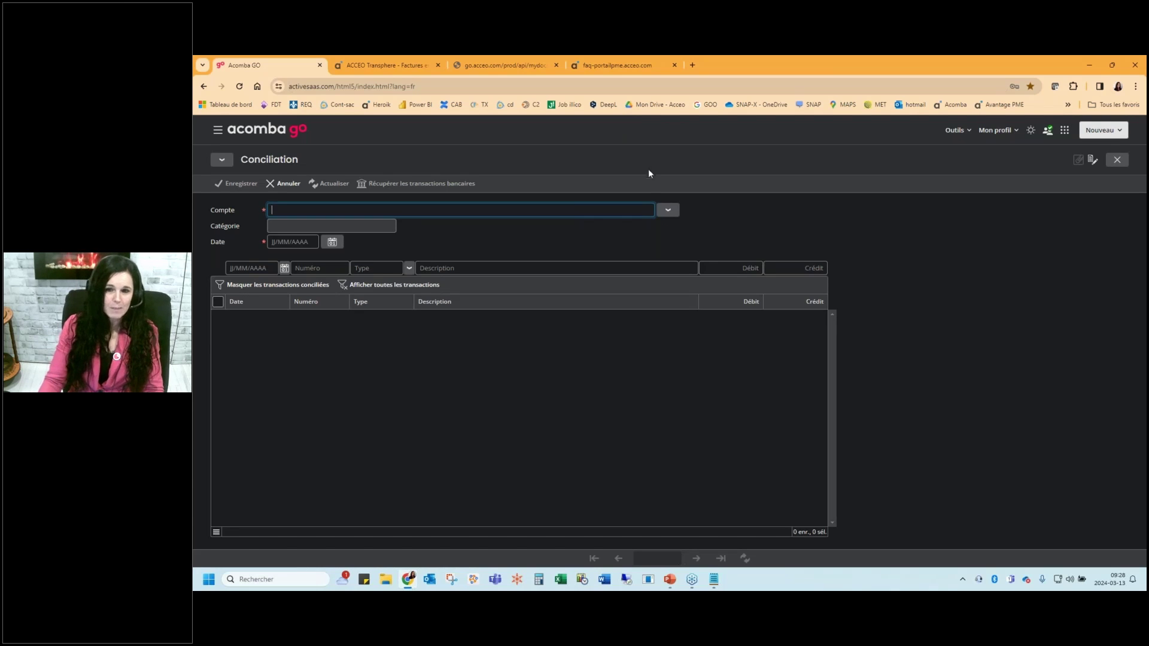
{"action": "left_click", "coordinate": [668, 209]}
{"action": "double_click", "coordinate": [467, 256]}
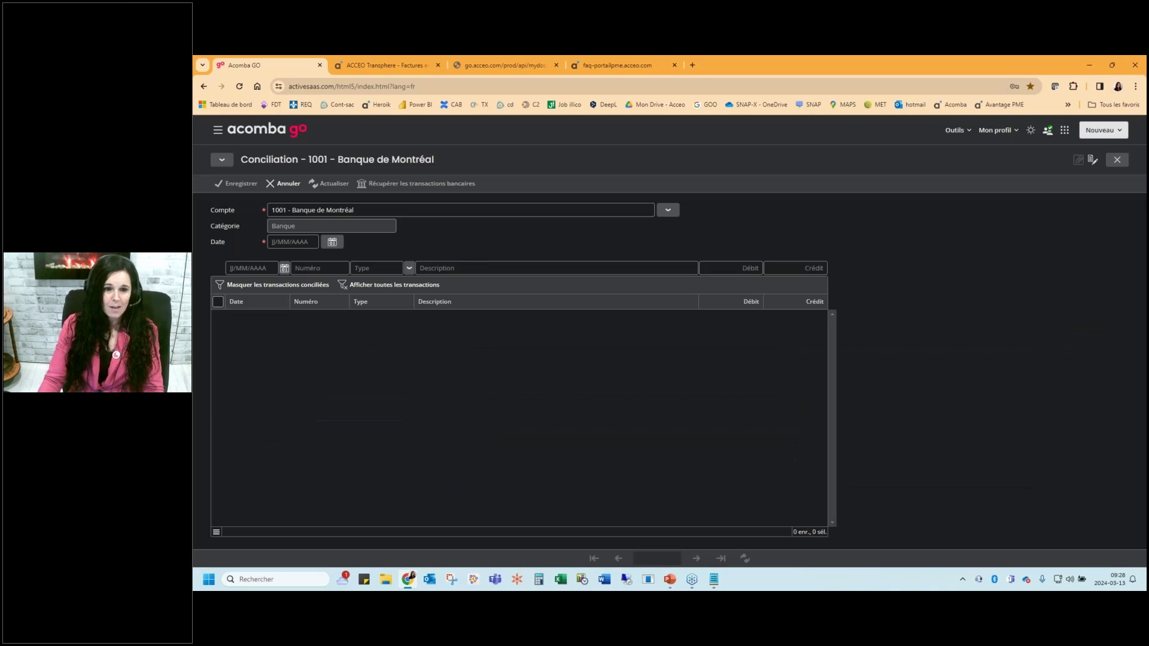
{"action": "left_click", "coordinate": [332, 242]}
{"action": "left_click", "coordinate": [564, 404]}
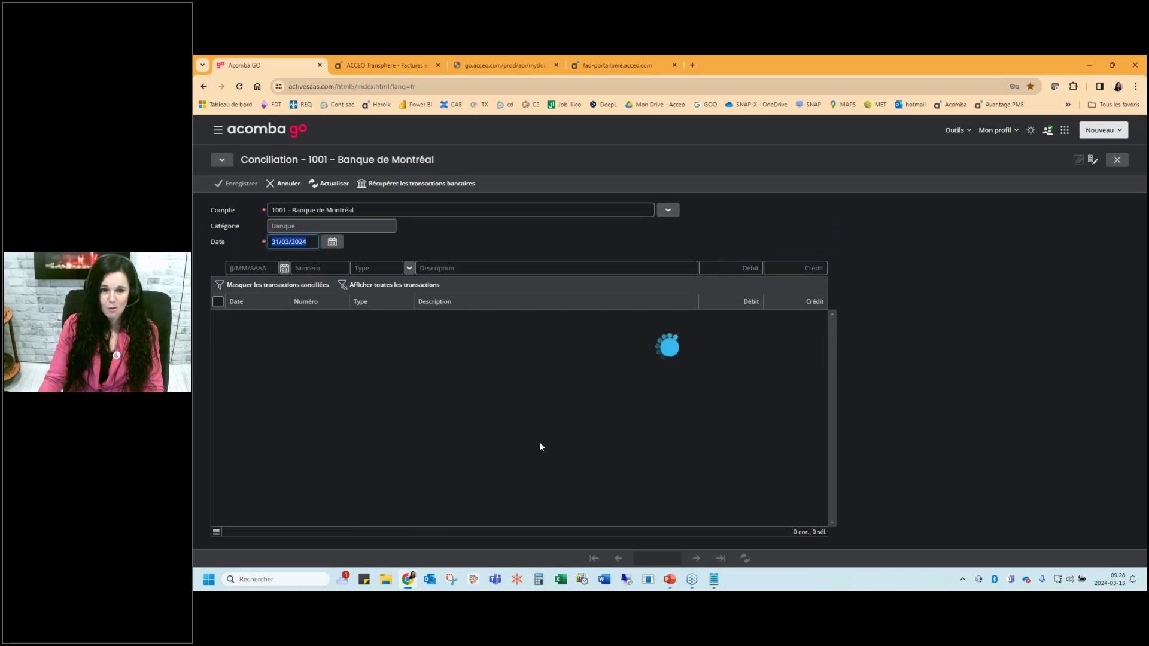
{"action": "left_click", "coordinate": [383, 183]}
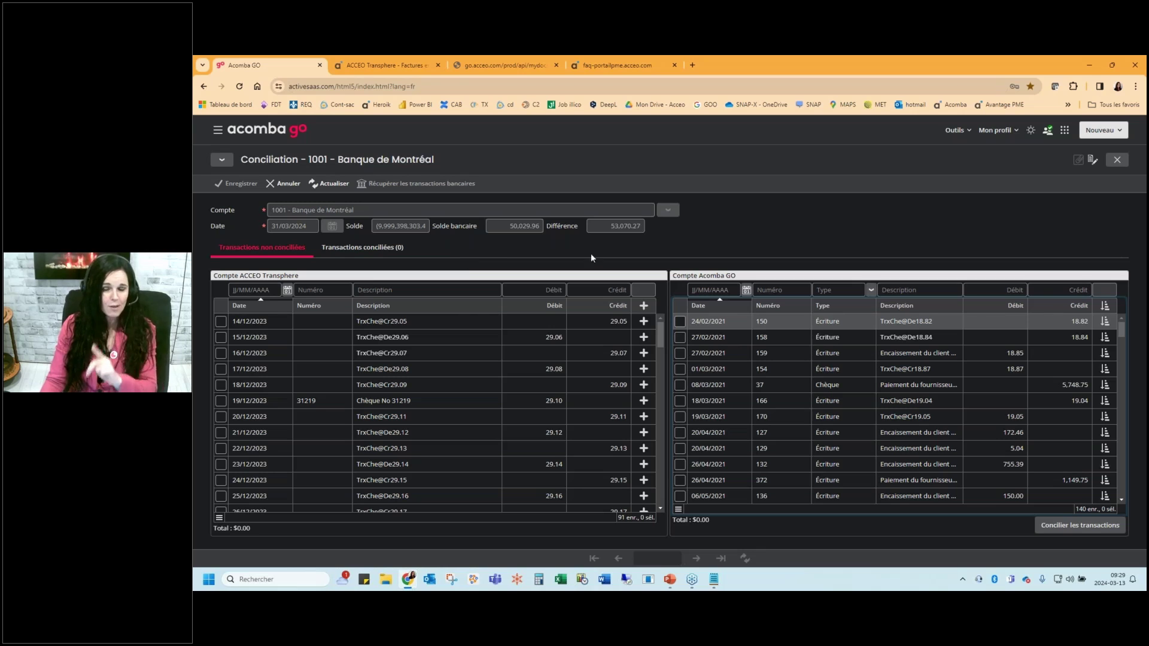
Review recording options for the first bank transaction, then discard the reconciliation and return to the dashboard
{"action": "left_click", "coordinate": [642, 324]}
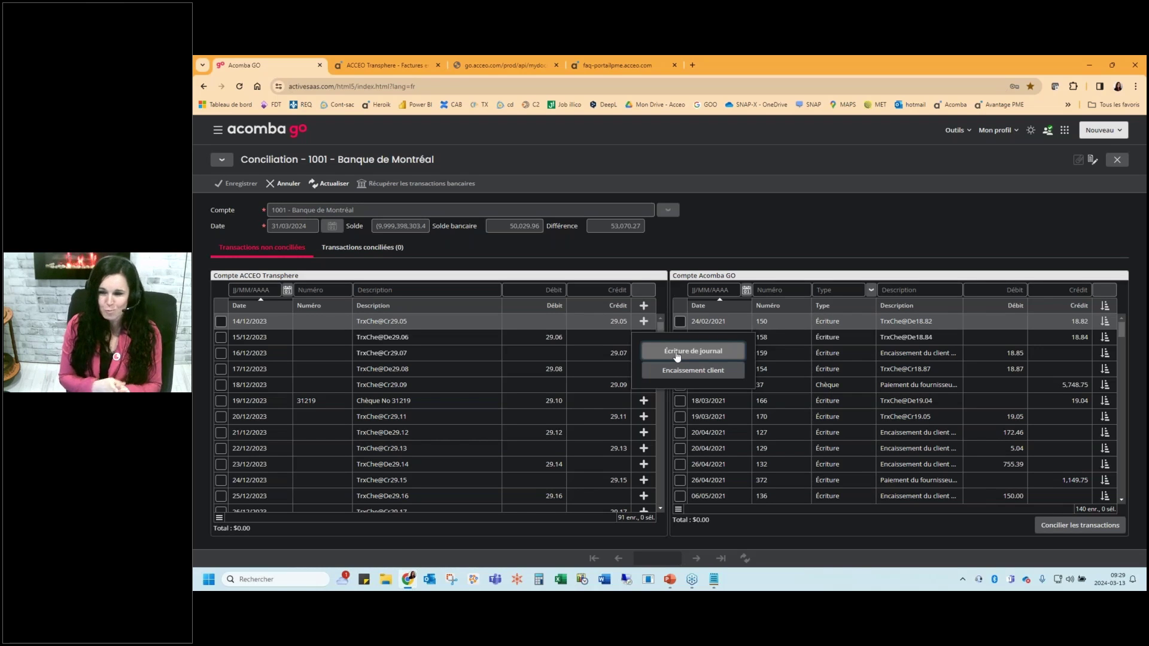
{"action": "key", "text": "Escape"}
{"action": "key", "text": "Escape"}
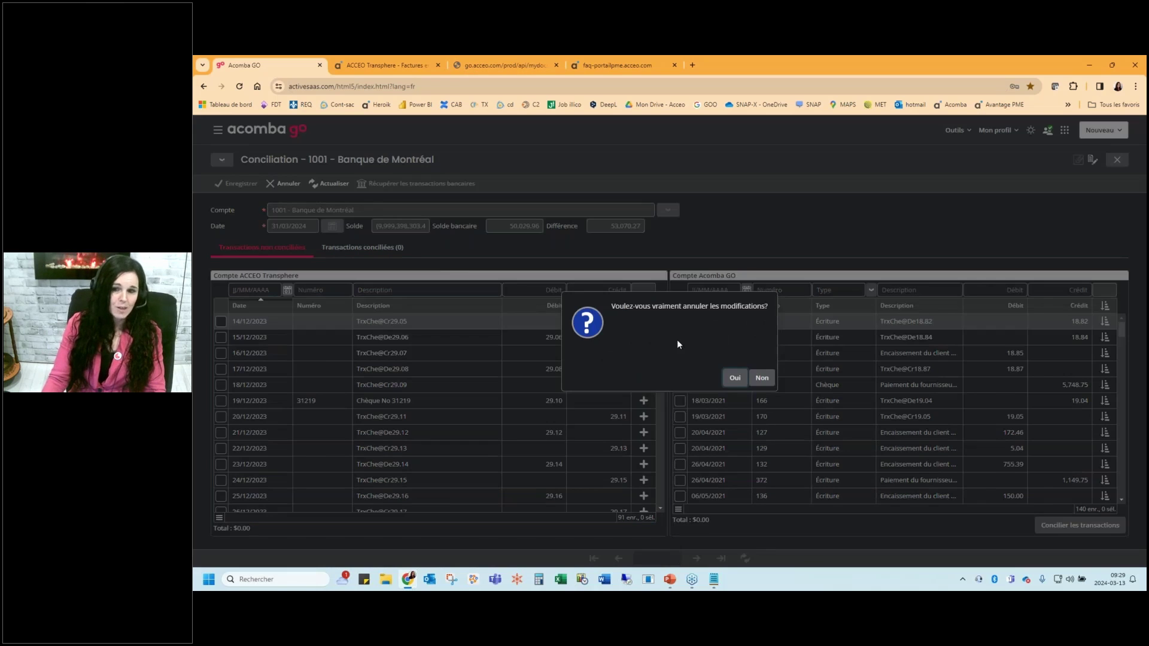
{"action": "left_click", "coordinate": [737, 386]}
{"action": "key", "text": "Escape"}
{"action": "left_click", "coordinate": [218, 130]}
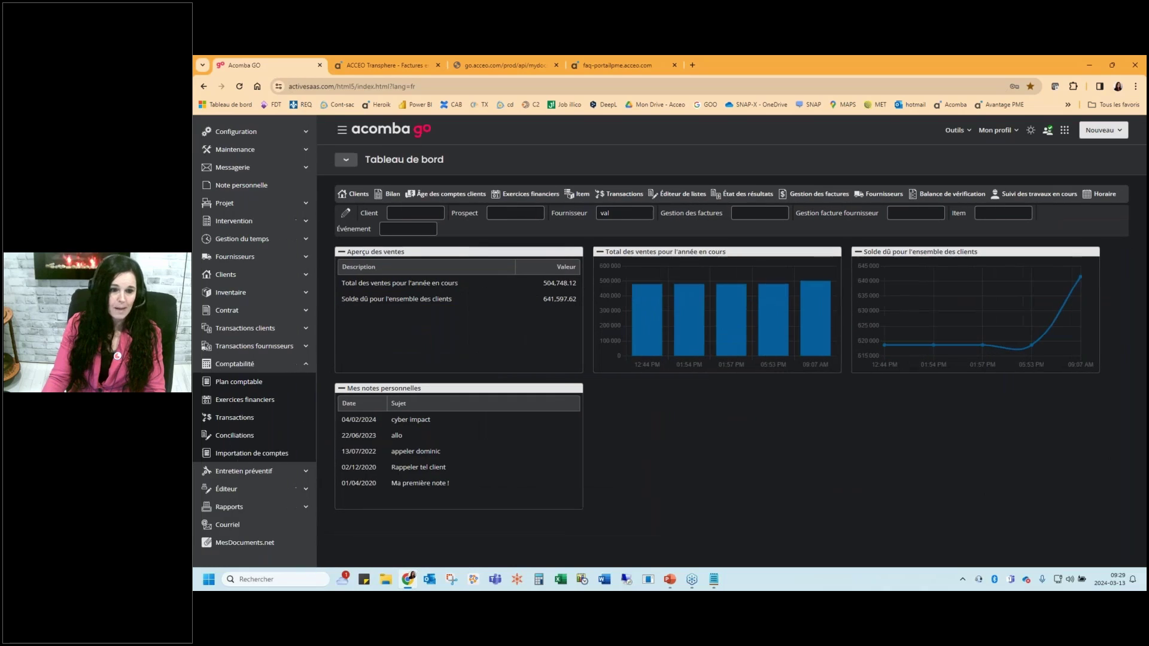
Navigate Rapports > Financiers to reach the État des résultats report parameters
{"action": "left_click", "coordinate": [272, 367]}
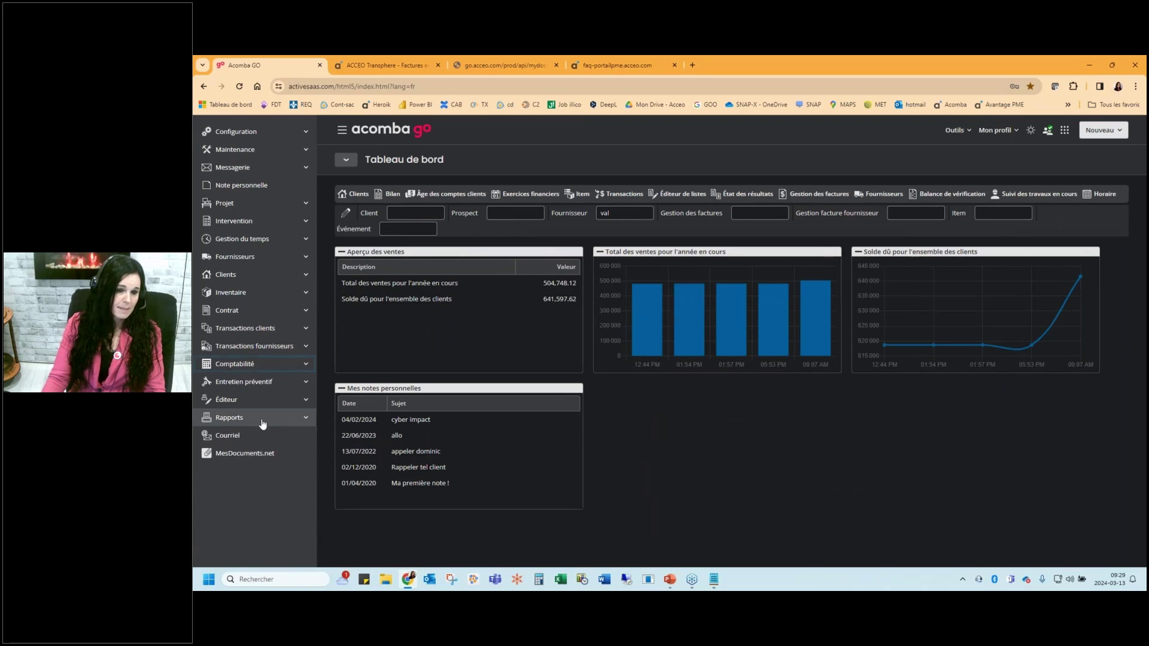
{"action": "left_click", "coordinate": [261, 419]}
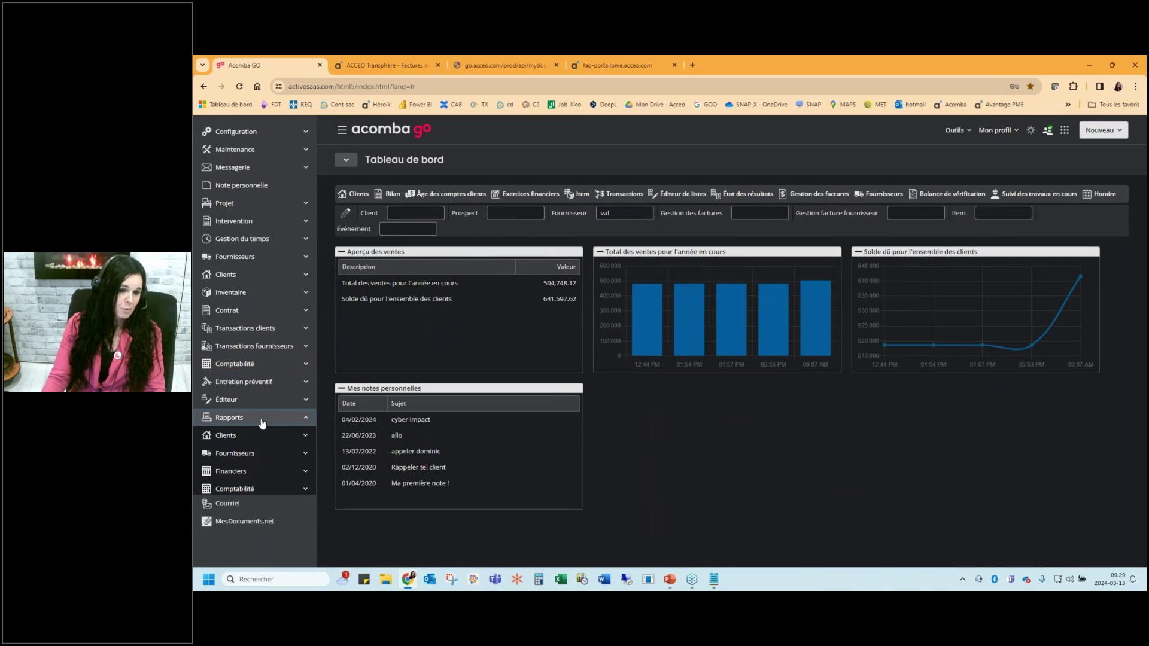
{"action": "left_click", "coordinate": [247, 473]}
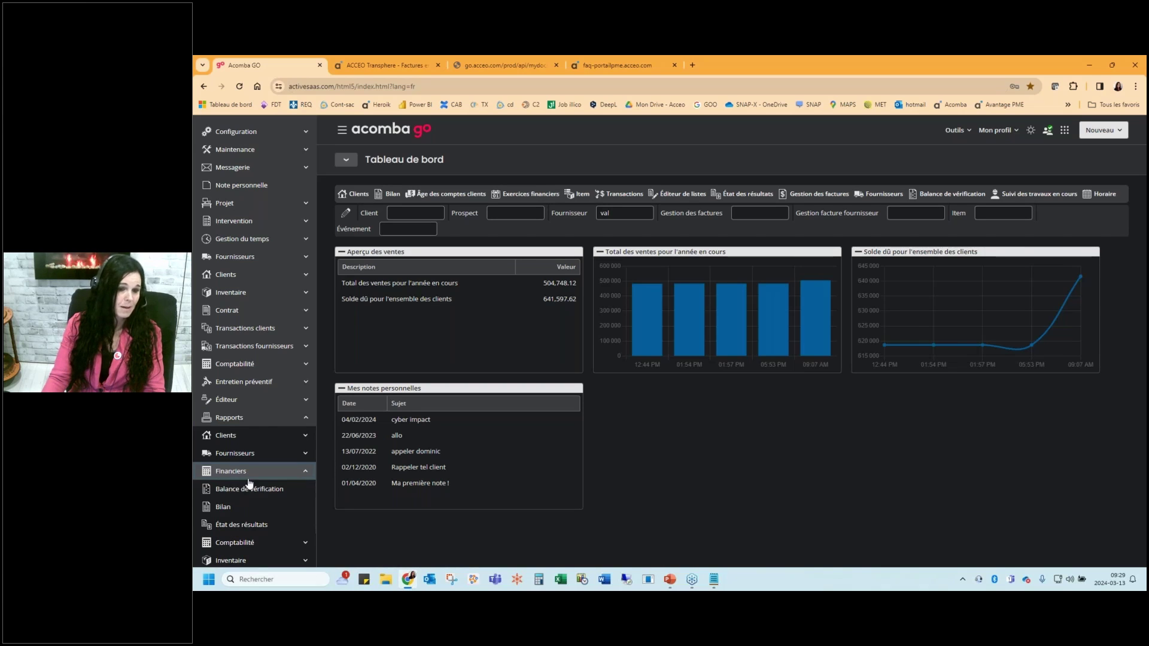
{"action": "left_click", "coordinate": [251, 471]}
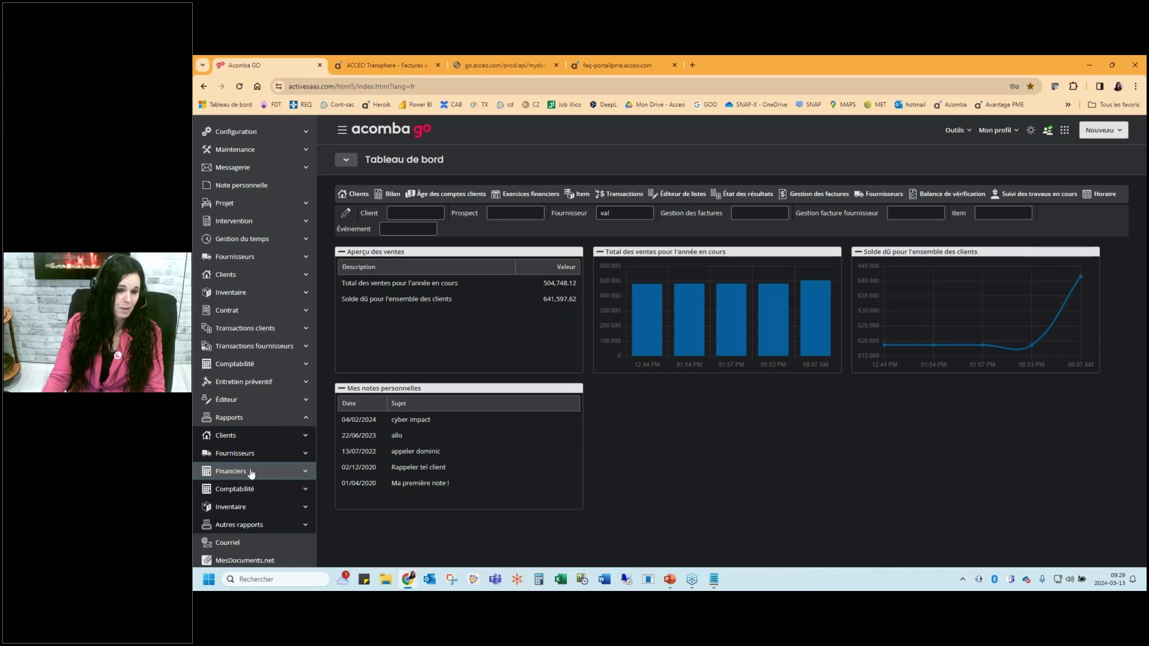
{"action": "left_click", "coordinate": [263, 489]}
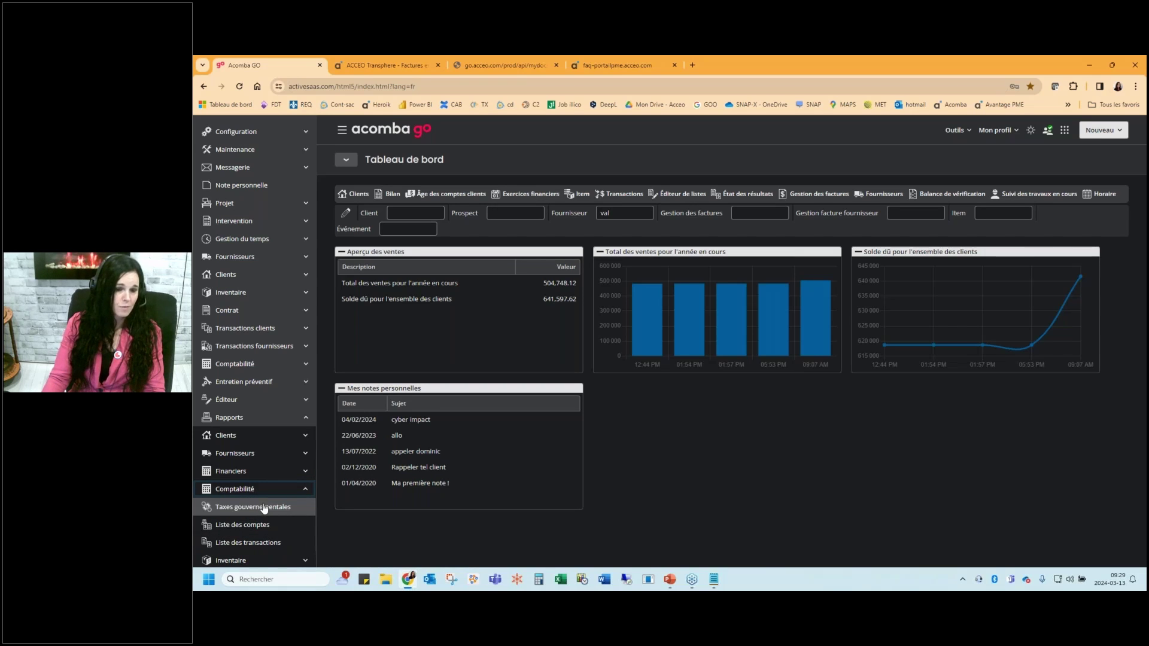
{"action": "left_click", "coordinate": [254, 471]}
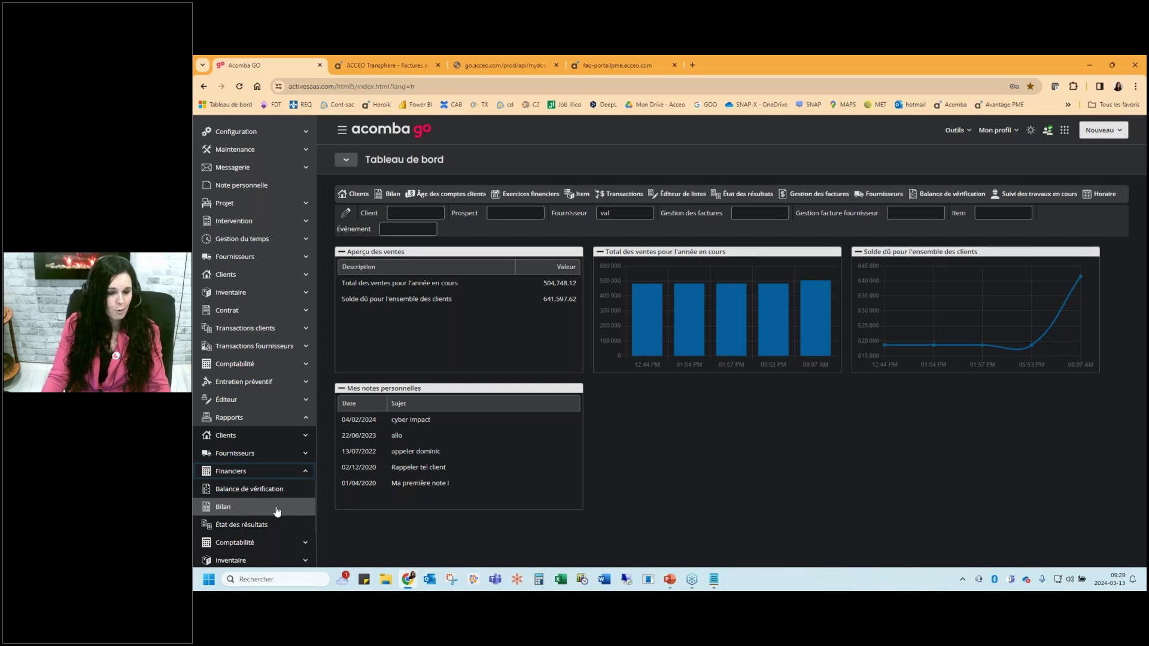
{"action": "left_click", "coordinate": [243, 525]}
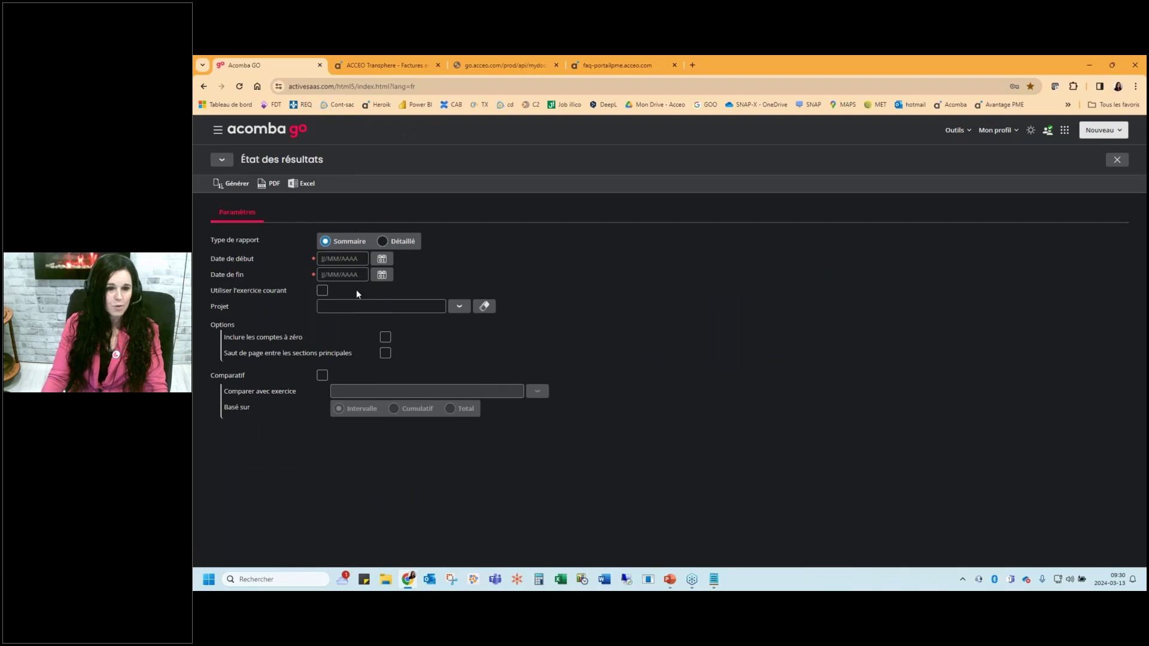
Generate the income statement for the current year (01/01/2024–13/03/2024) and zoom the preview to 150
{"action": "left_click", "coordinate": [322, 290]}
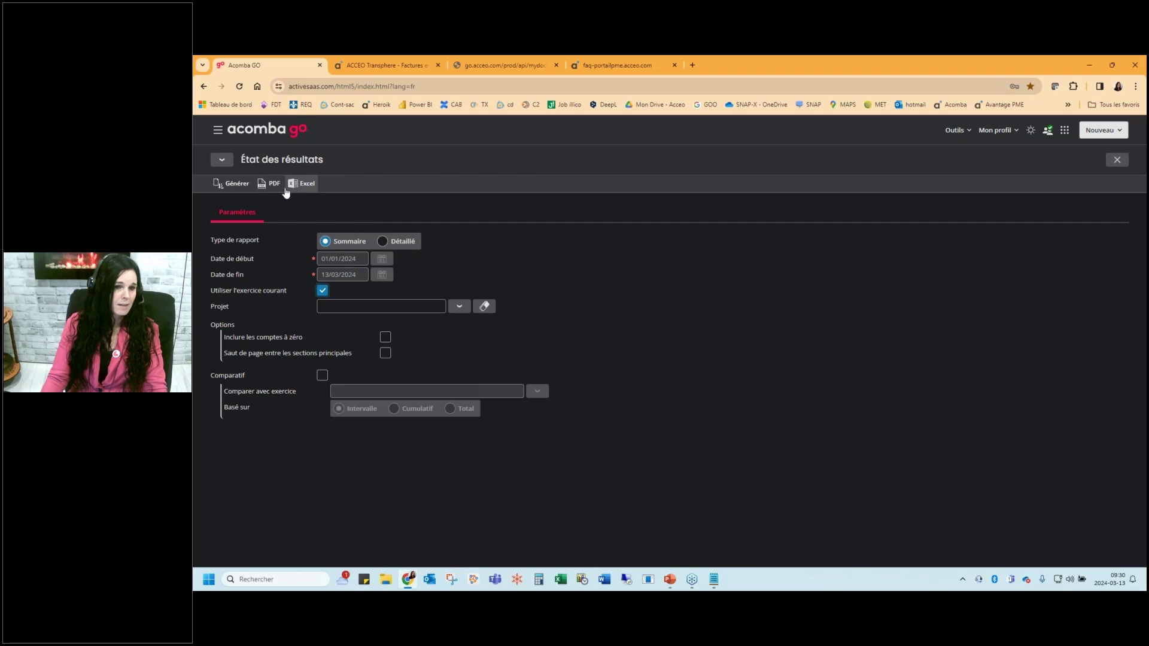
{"action": "left_click", "coordinate": [236, 185]}
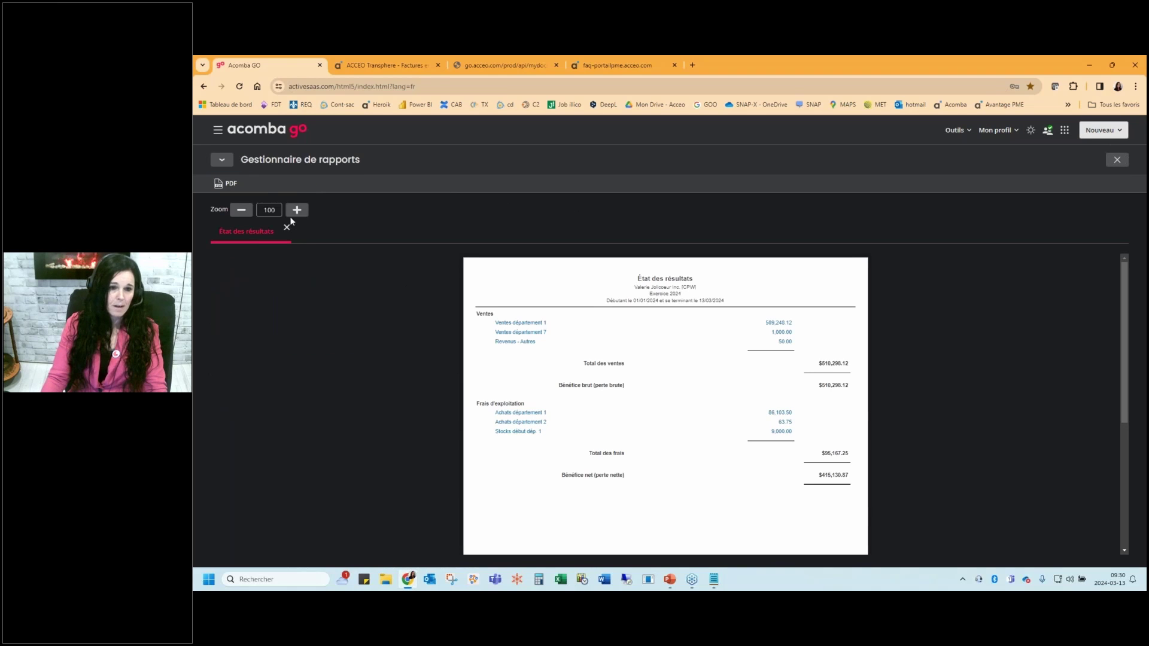
{"action": "left_click", "coordinate": [296, 211]}
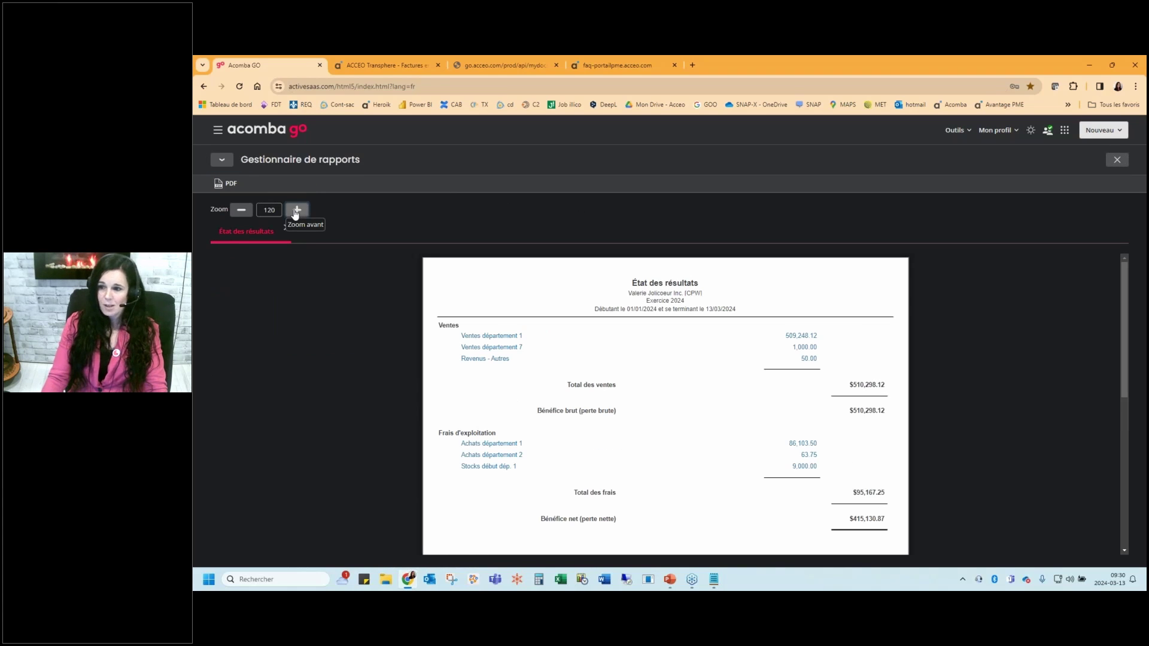
{"action": "left_click", "coordinate": [295, 214]}
{"action": "left_click", "coordinate": [295, 214]}
{"action": "left_click", "coordinate": [295, 213]}
{"action": "mouse_move", "coordinate": [1124, 282]}
{"action": "left_mouse_down"}
{"action": "mouse_move", "coordinate": [1123, 376]}
{"action": "mouse_move", "coordinate": [1114, 270]}
{"action": "left_mouse_up"}
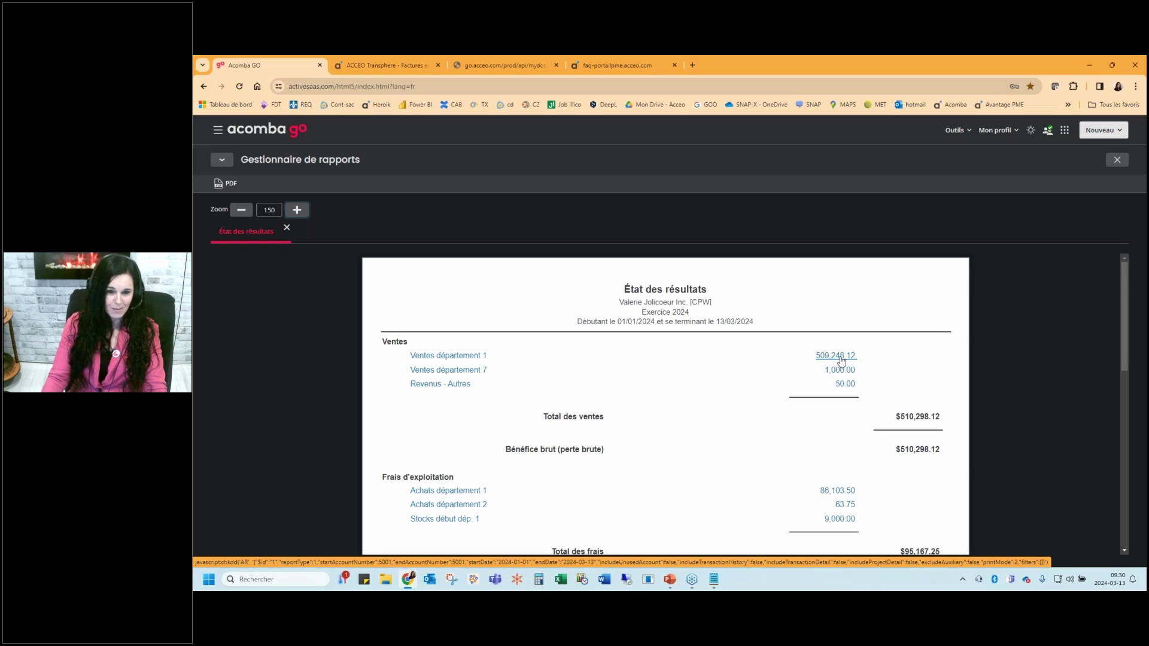
Drill into the 509,248.12 department 1 sales amount and open its first entry, 448
{"action": "left_click", "coordinate": [833, 356]}
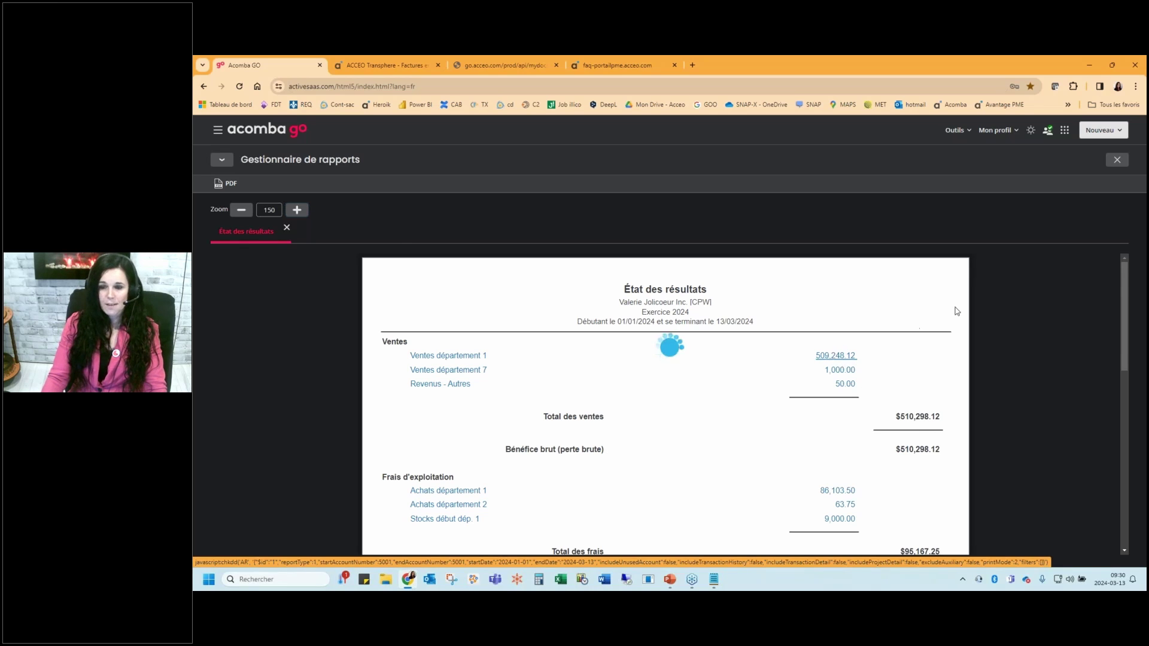
{"action": "scroll", "coordinate": [590, 410], "scroll_direction": "down", "scroll_amount": 1}
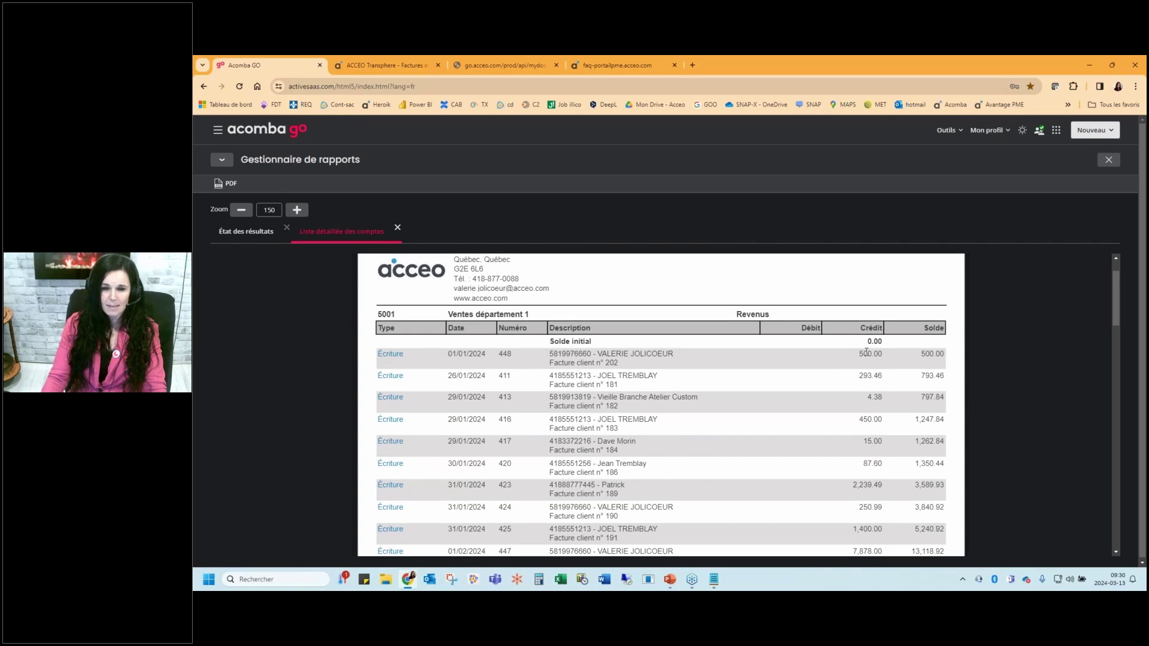
{"action": "left_click", "coordinate": [390, 354]}
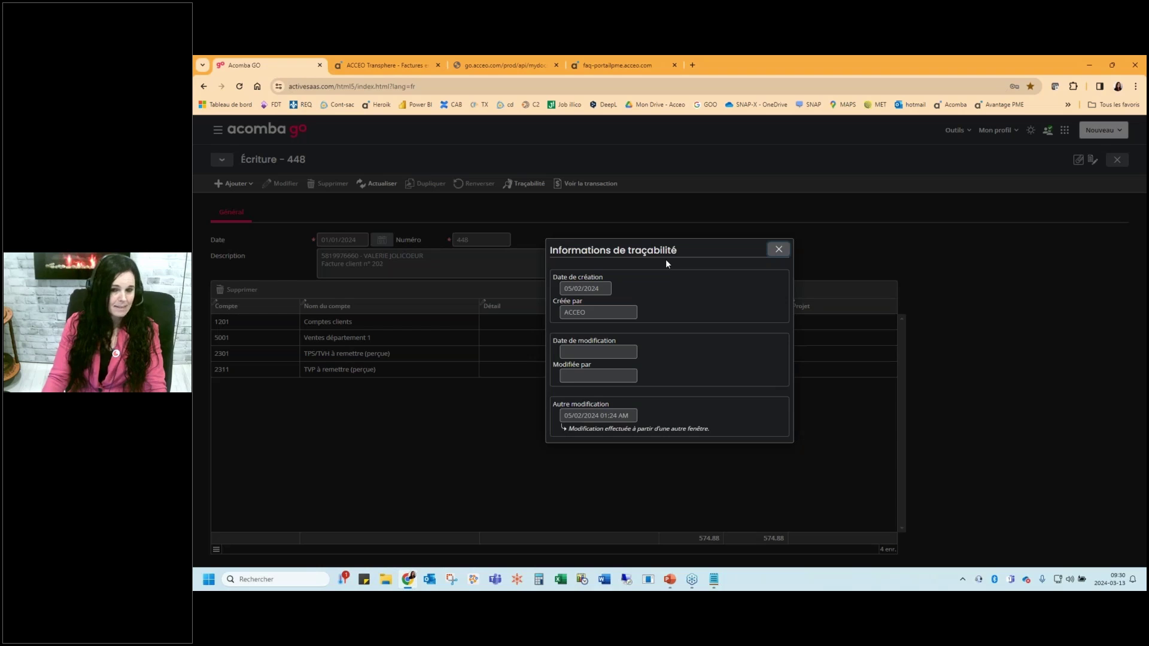
Review client invoice 202 behind entry 448, then close it and return to the dashboard
{"action": "left_click", "coordinate": [588, 184]}
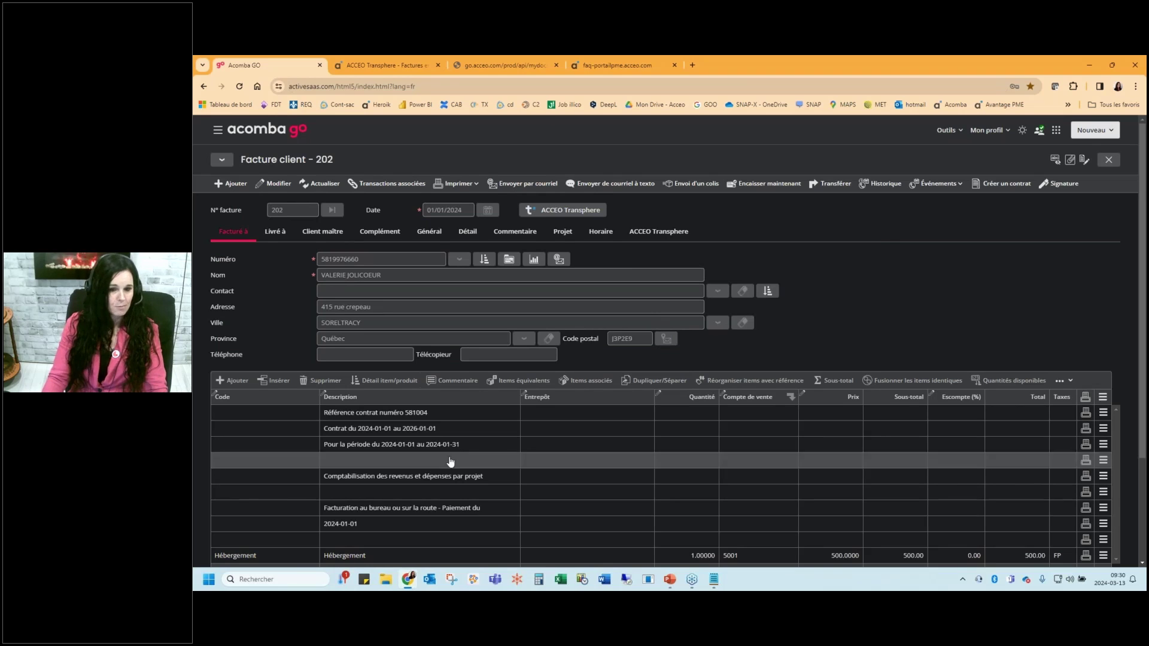
{"action": "scroll", "coordinate": [526, 462], "scroll_direction": "down", "scroll_amount": 2}
{"action": "scroll", "coordinate": [526, 462], "scroll_direction": "up", "scroll_amount": 2}
{"action": "scroll", "coordinate": [526, 462], "scroll_direction": "down", "scroll_amount": 1}
{"action": "key", "text": "Escape"}
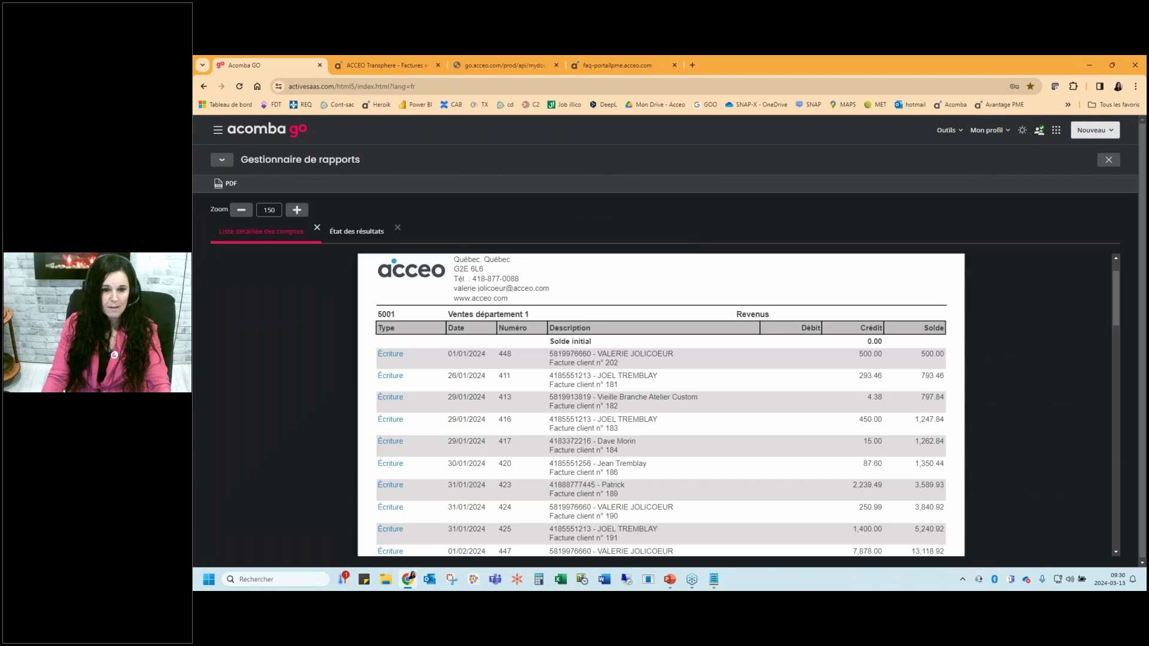
{"action": "key", "text": "Escape"}
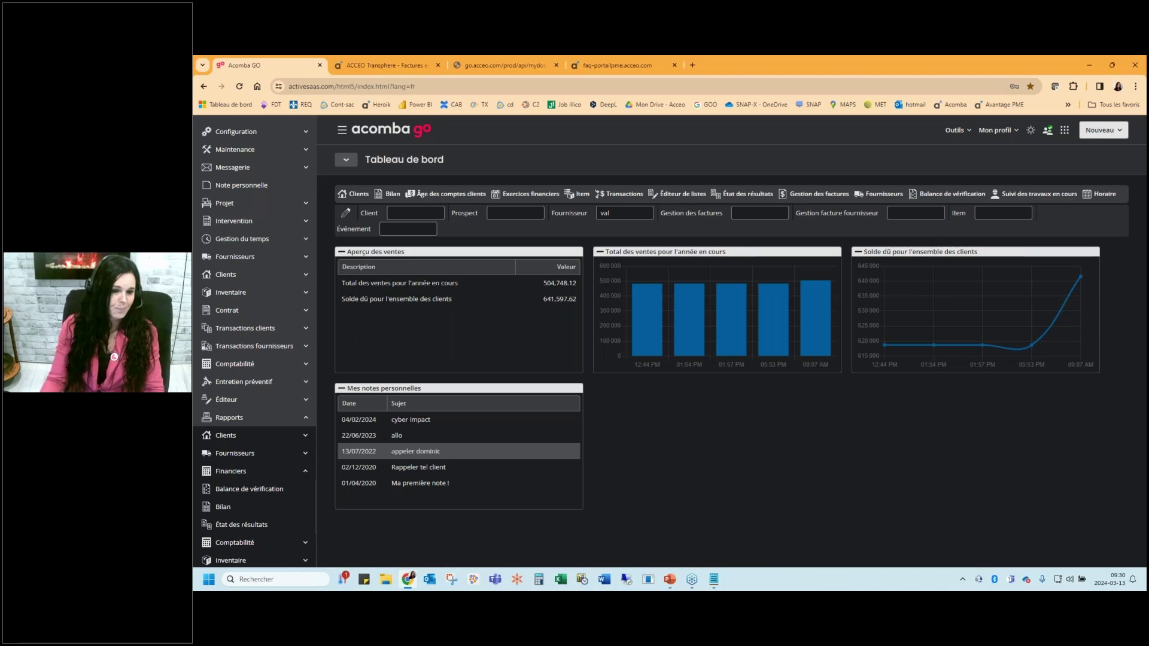
Go to the Taxes gouvernementales reports under accounting and start a new tax report
{"action": "scroll", "coordinate": [271, 441], "scroll_direction": "down", "scroll_amount": 1}
{"action": "scroll", "coordinate": [271, 442], "scroll_direction": "down", "scroll_amount": 1}
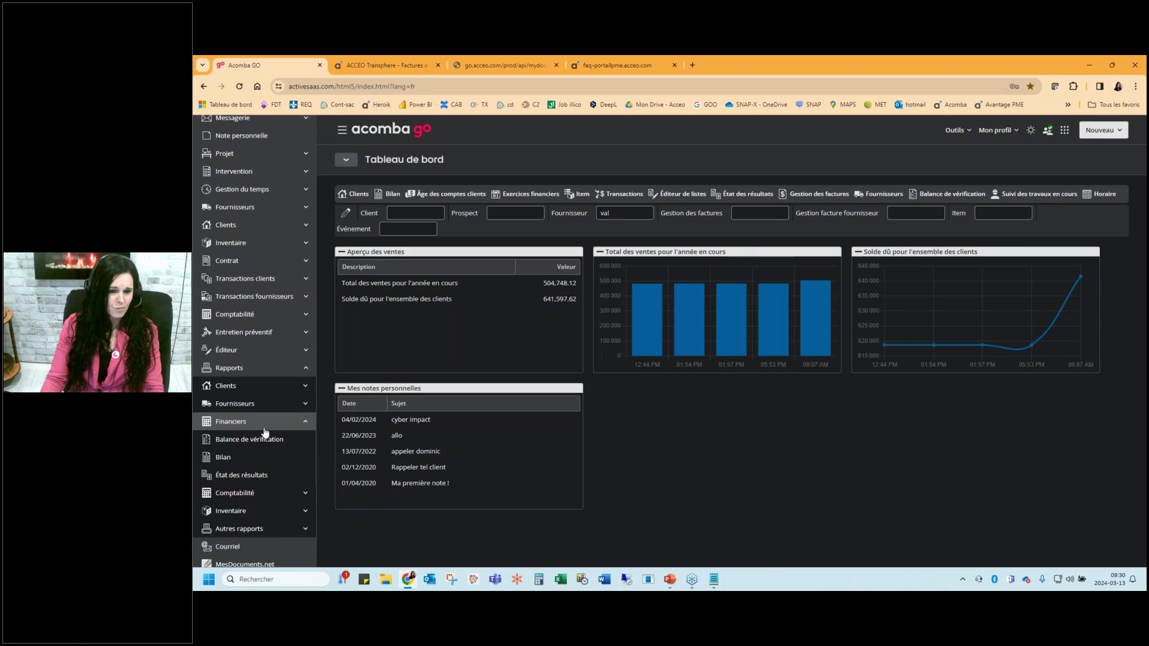
{"action": "left_click", "coordinate": [265, 501]}
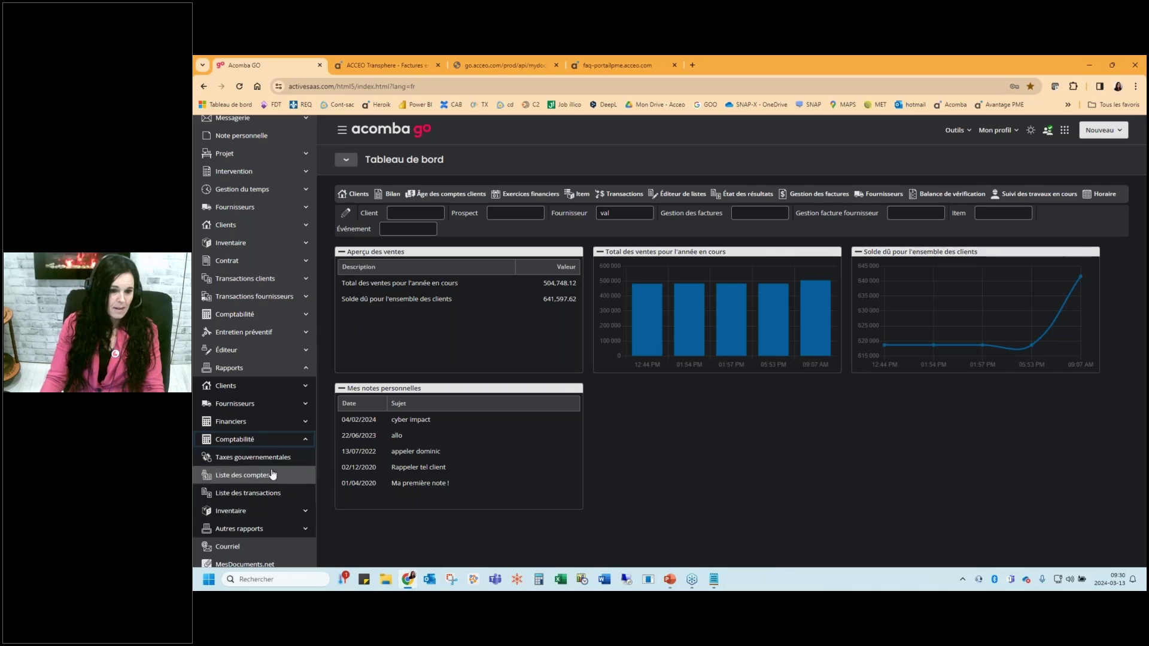
{"action": "left_click", "coordinate": [272, 458]}
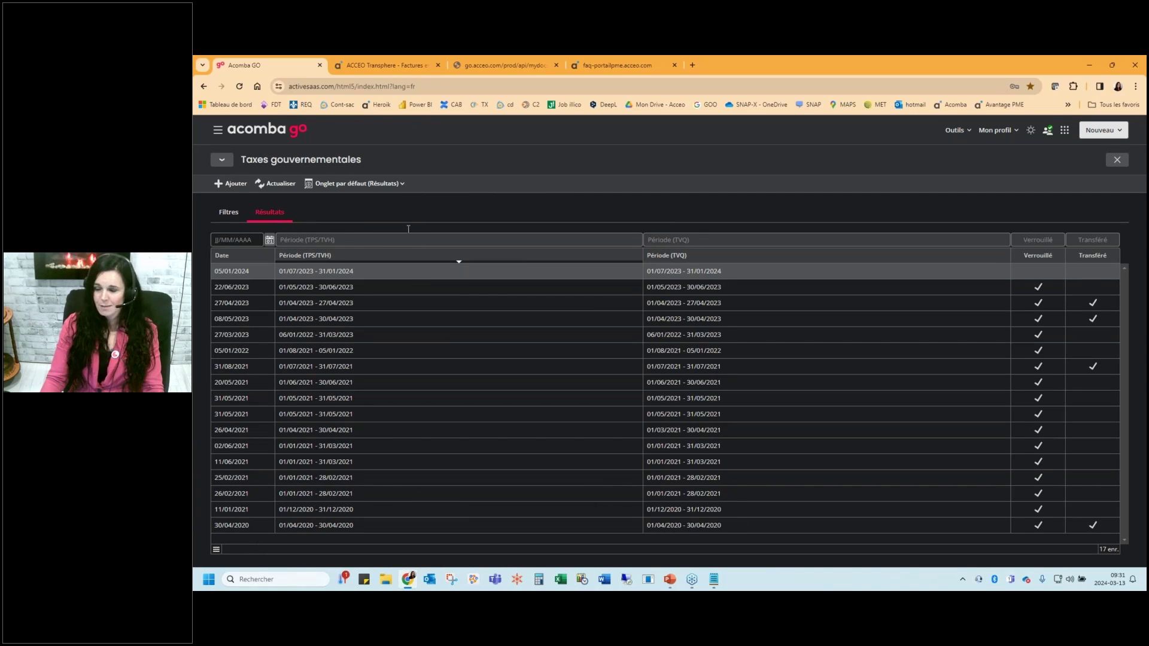
{"action": "left_click", "coordinate": [231, 183]}
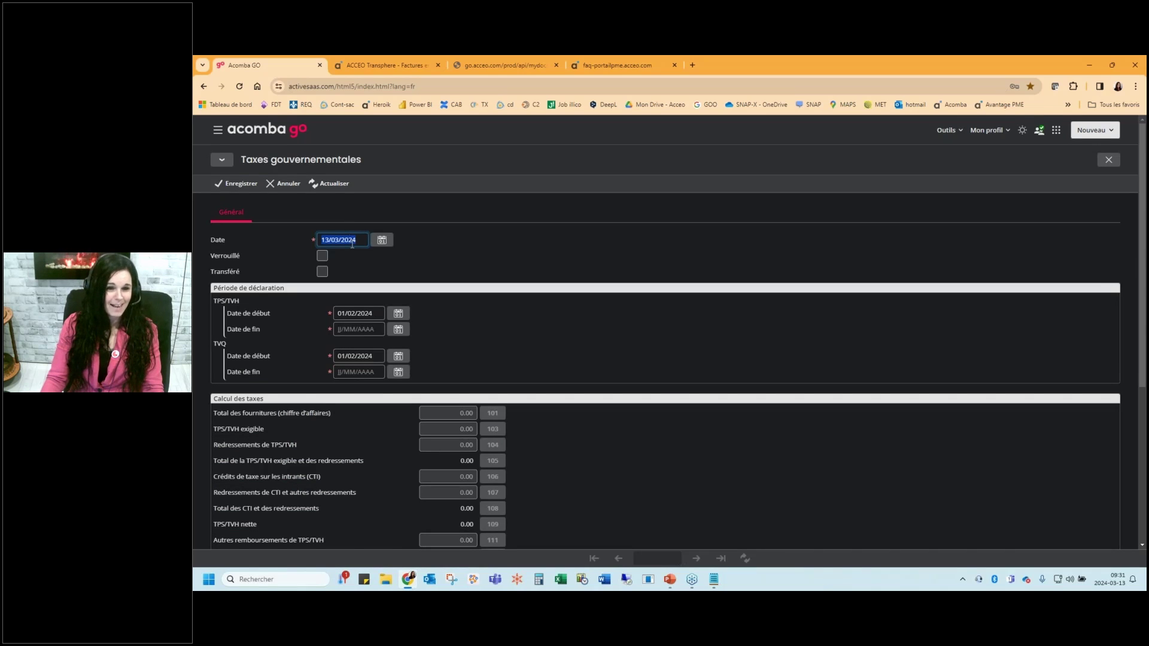
Set the report date and both GST/HST and QST end dates to 31/03/2024, then save
{"action": "left_click", "coordinate": [382, 239]}
{"action": "left_click", "coordinate": [564, 398]}
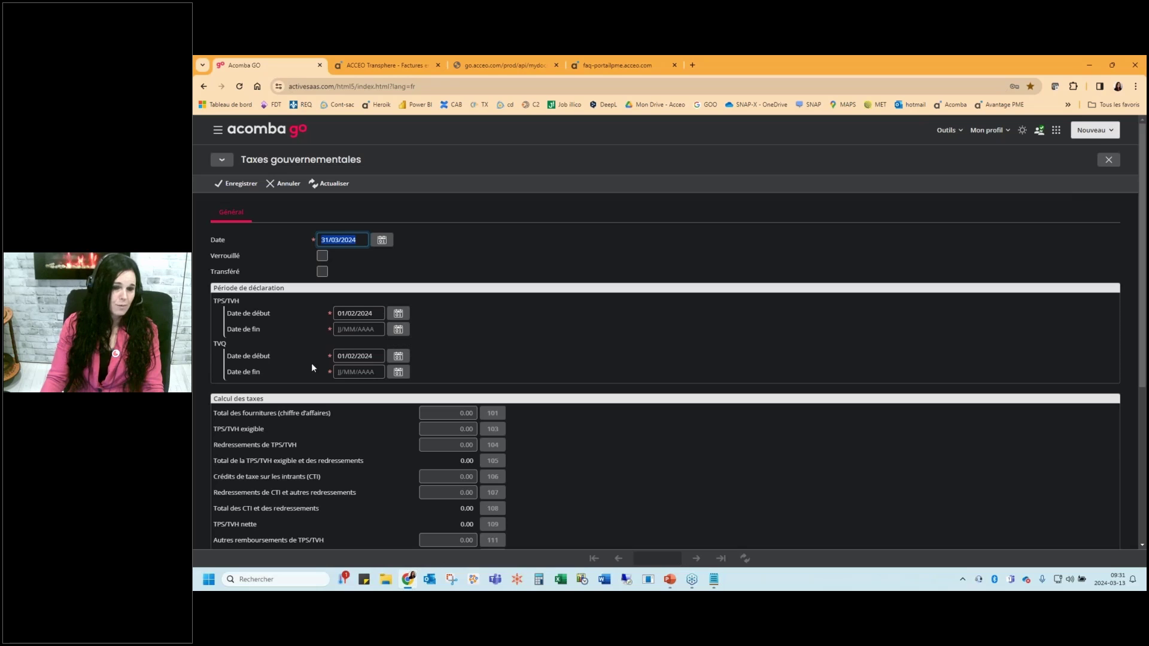
{"action": "left_click_drag", "start_coordinate": [1139, 293], "coordinate": [1136, 369]}
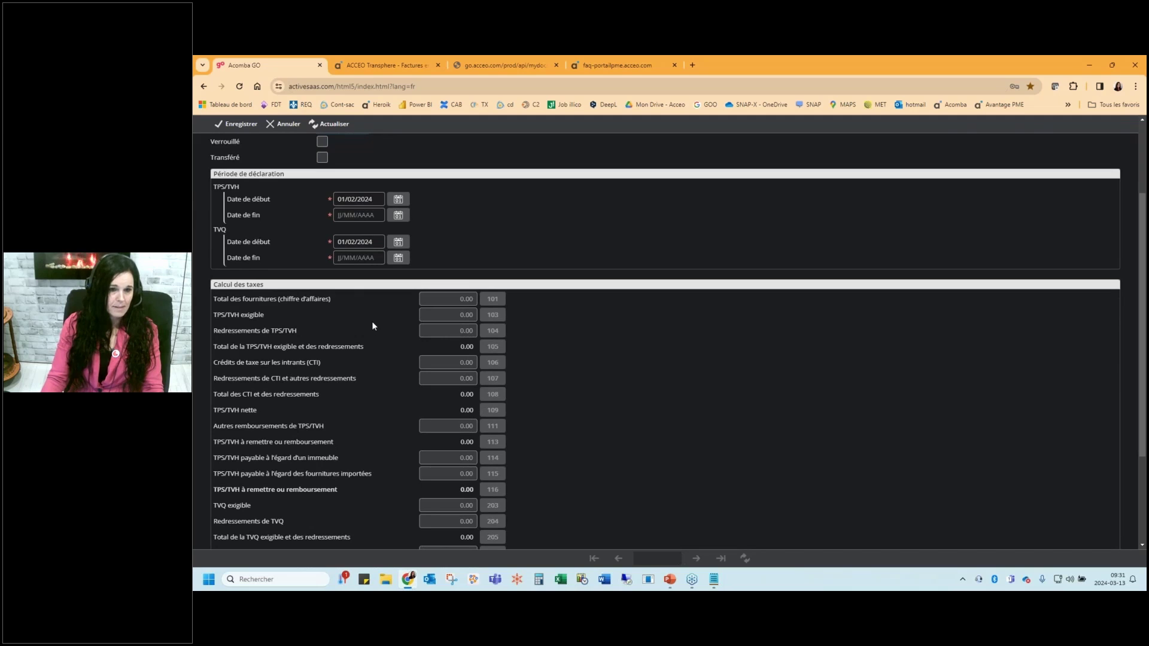
{"action": "scroll", "coordinate": [371, 321], "scroll_direction": "up", "scroll_amount": 3}
{"action": "left_click", "coordinate": [233, 185]}
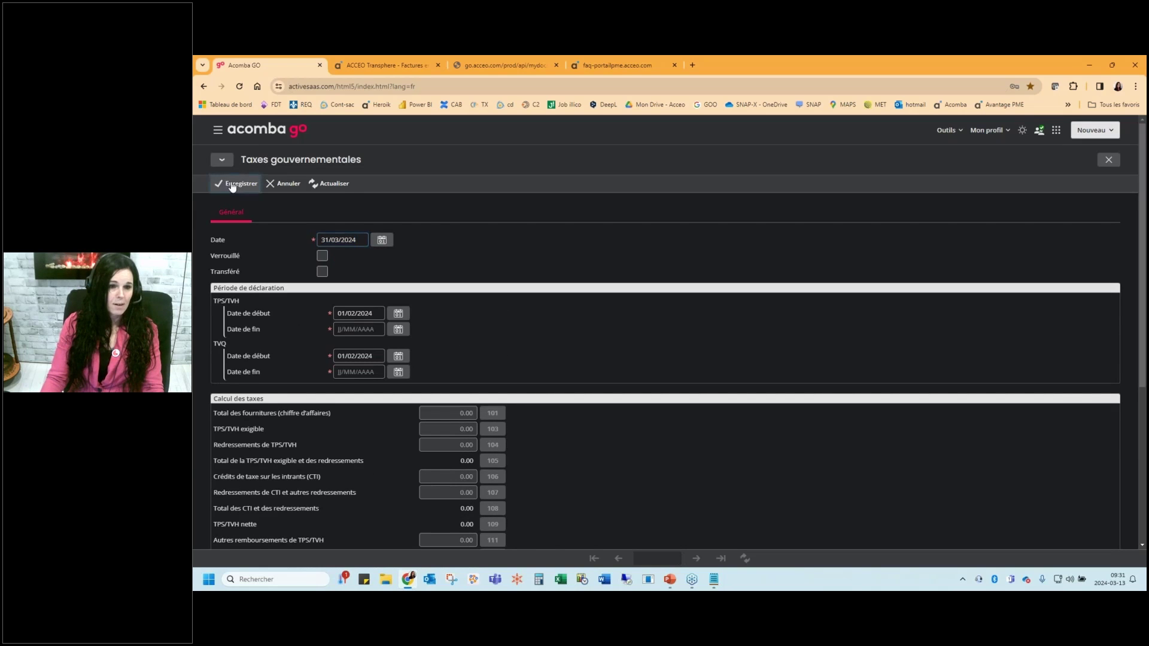
{"action": "left_click", "coordinate": [398, 329]}
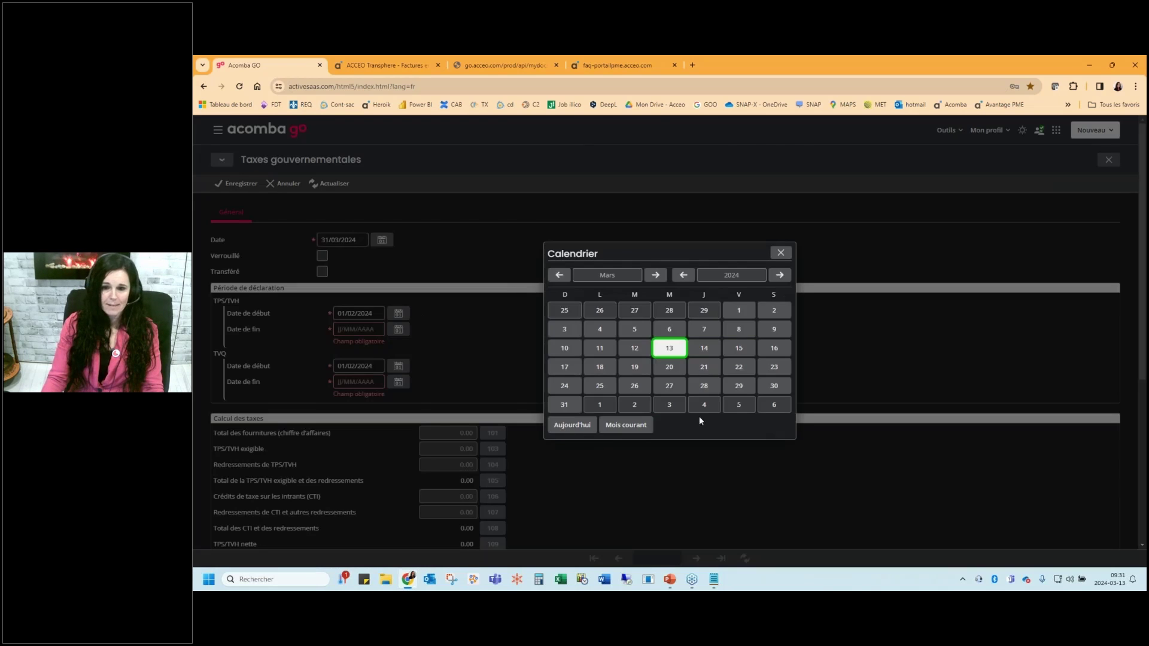
{"action": "left_click", "coordinate": [565, 404]}
{"action": "left_click", "coordinate": [398, 372]}
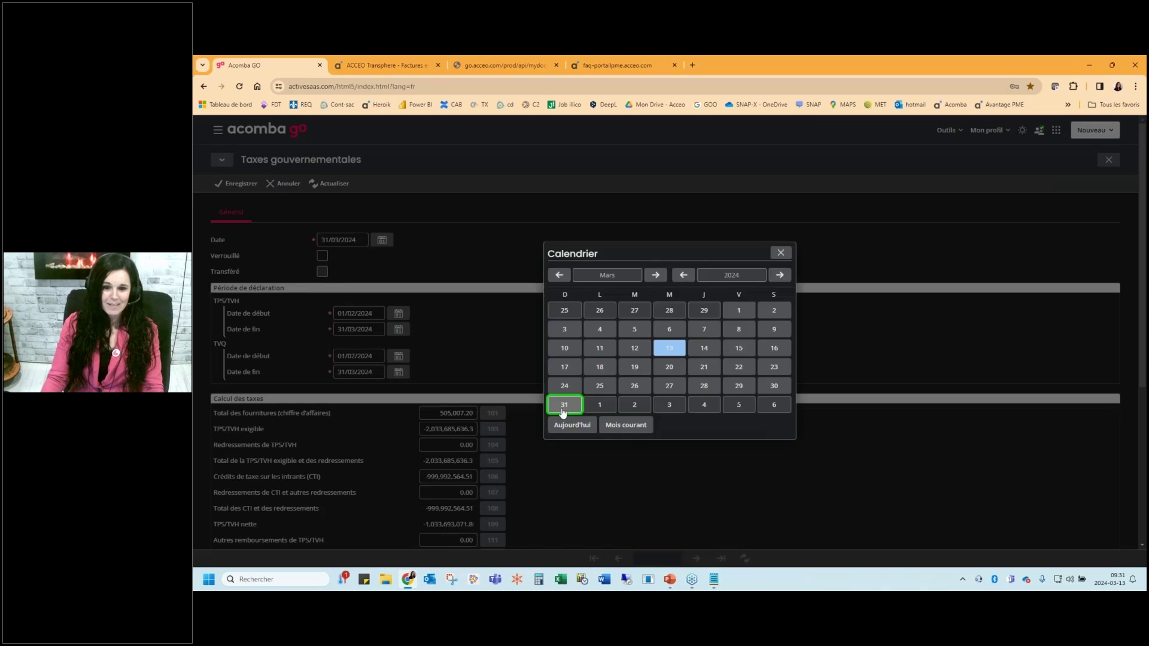
{"action": "left_click", "coordinate": [563, 411]}
{"action": "left_click", "coordinate": [235, 184]}
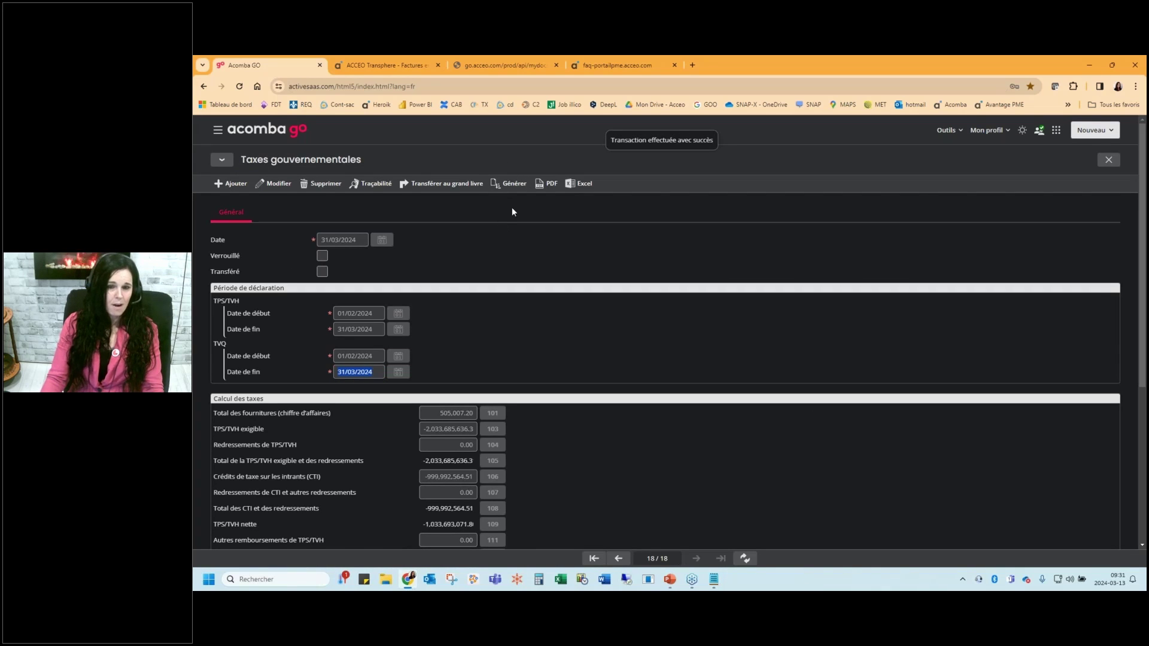
Generate the tax report preview, zoom it to 130, and close it
{"action": "left_click", "coordinate": [511, 184]}
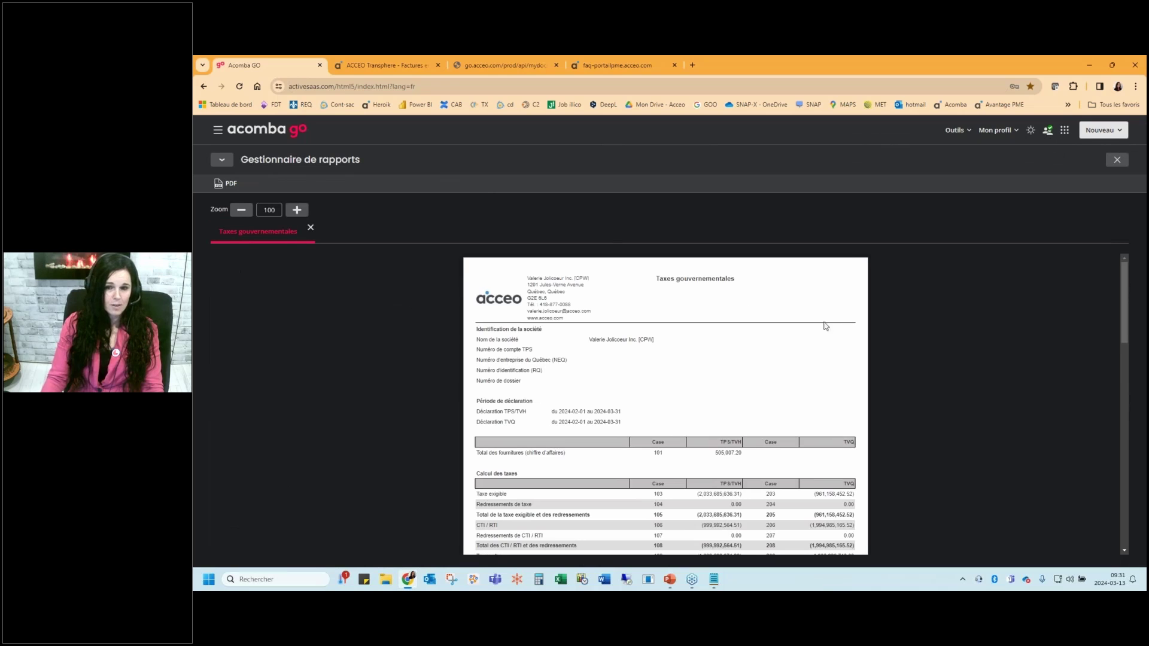
{"action": "left_click", "coordinate": [298, 210]}
{"action": "left_click", "coordinate": [297, 210]}
{"action": "left_click", "coordinate": [297, 210]}
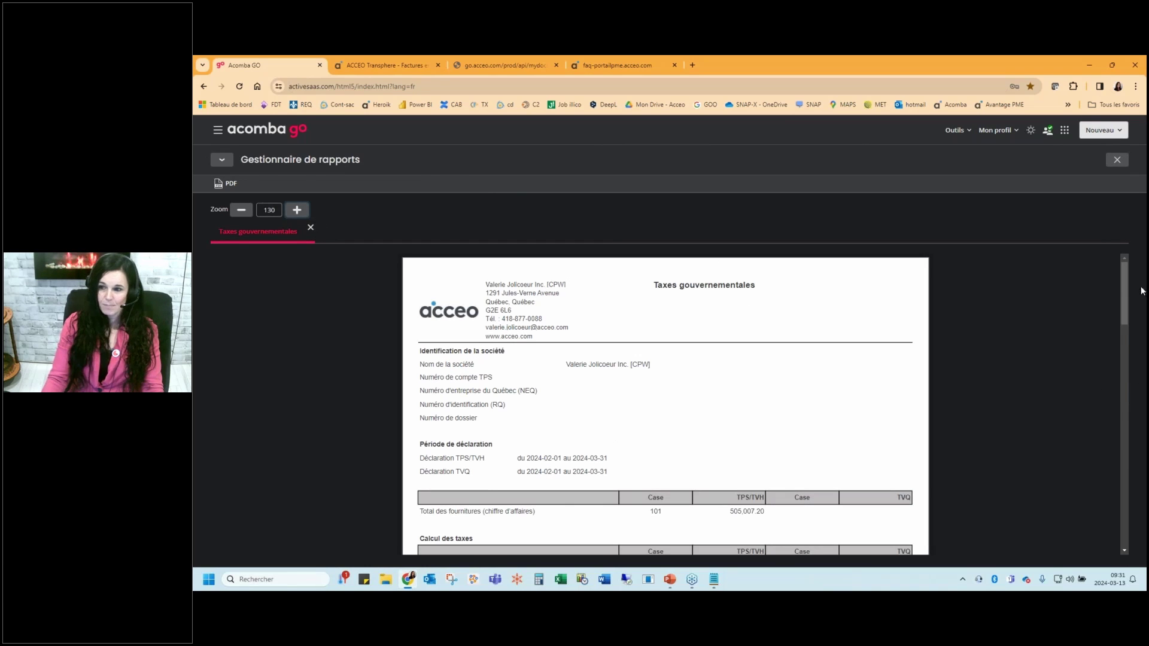
{"action": "left_click_drag", "start_coordinate": [1122, 279], "coordinate": [1120, 346]}
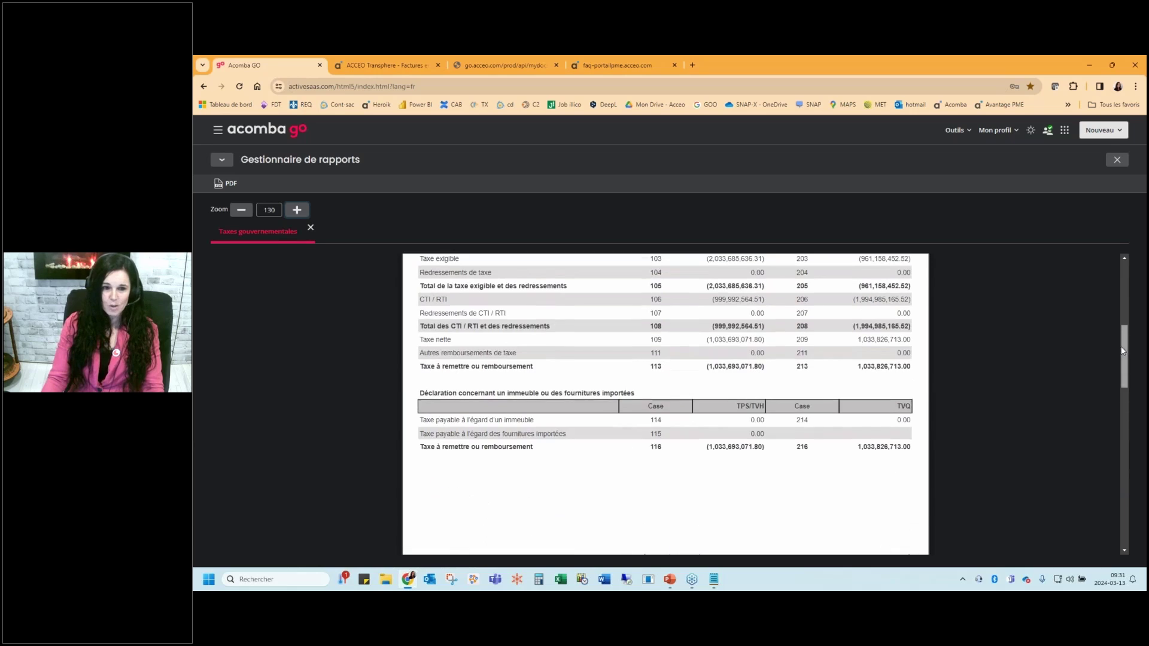
{"action": "key", "text": "Escape"}
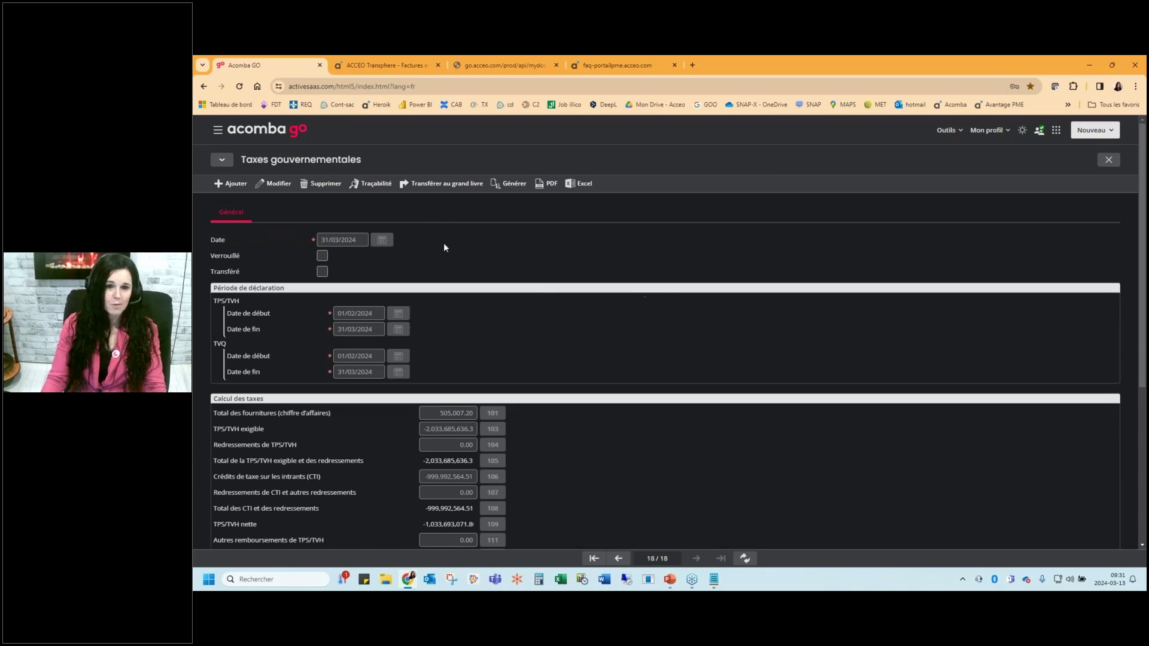
Prepare ledger journal entry 499 for the taxes, discard it, and return to the presentation
{"action": "left_click", "coordinate": [539, 185]}
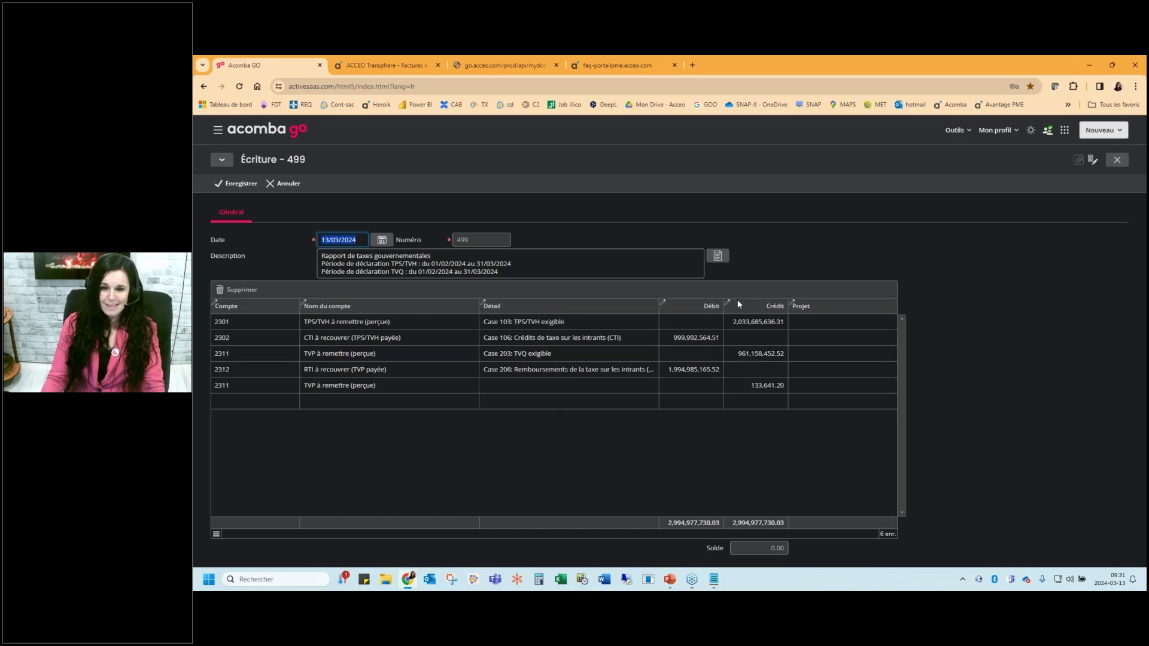
{"action": "key", "text": "Escape"}
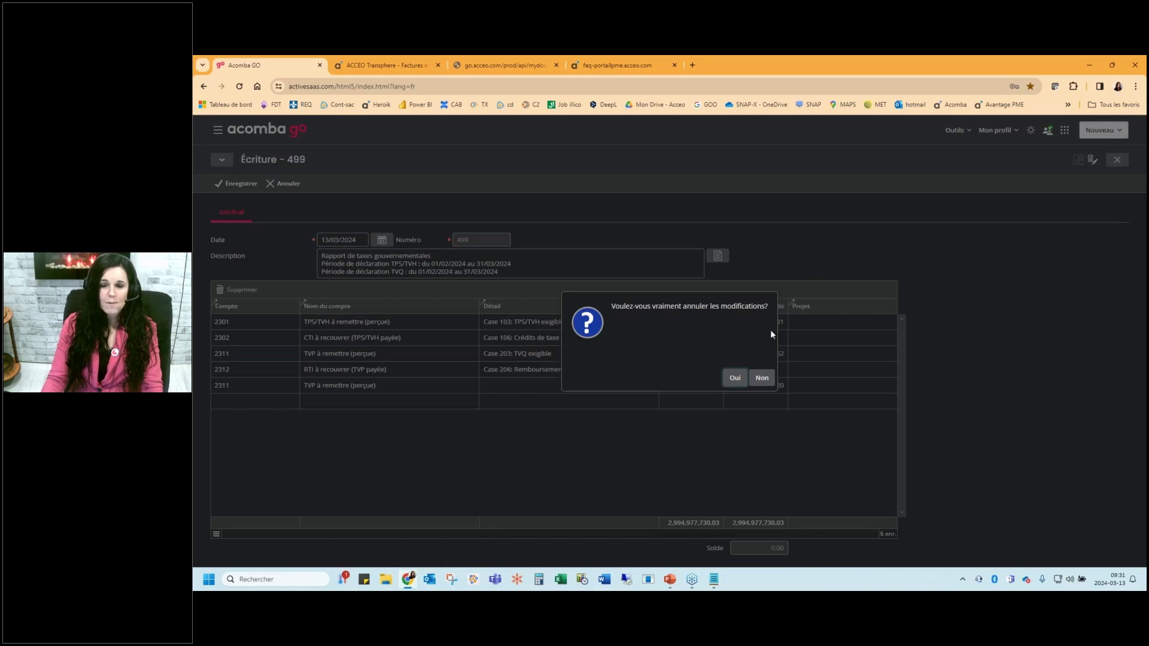
{"action": "left_click", "coordinate": [736, 378]}
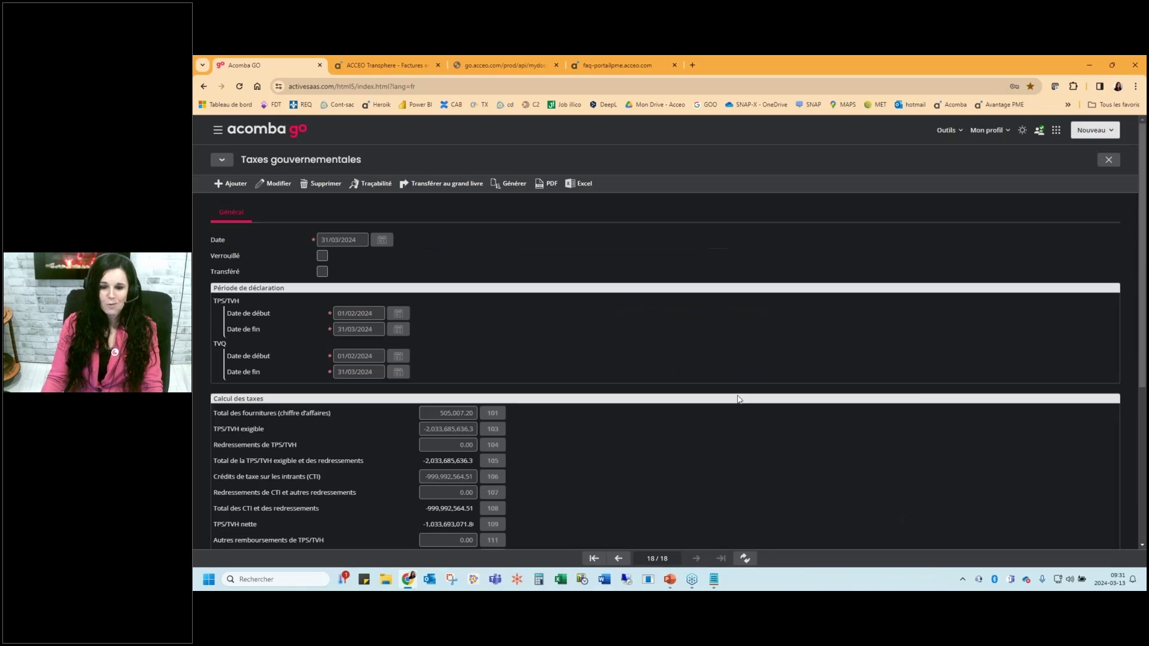
{"action": "left_click", "coordinate": [670, 580]}
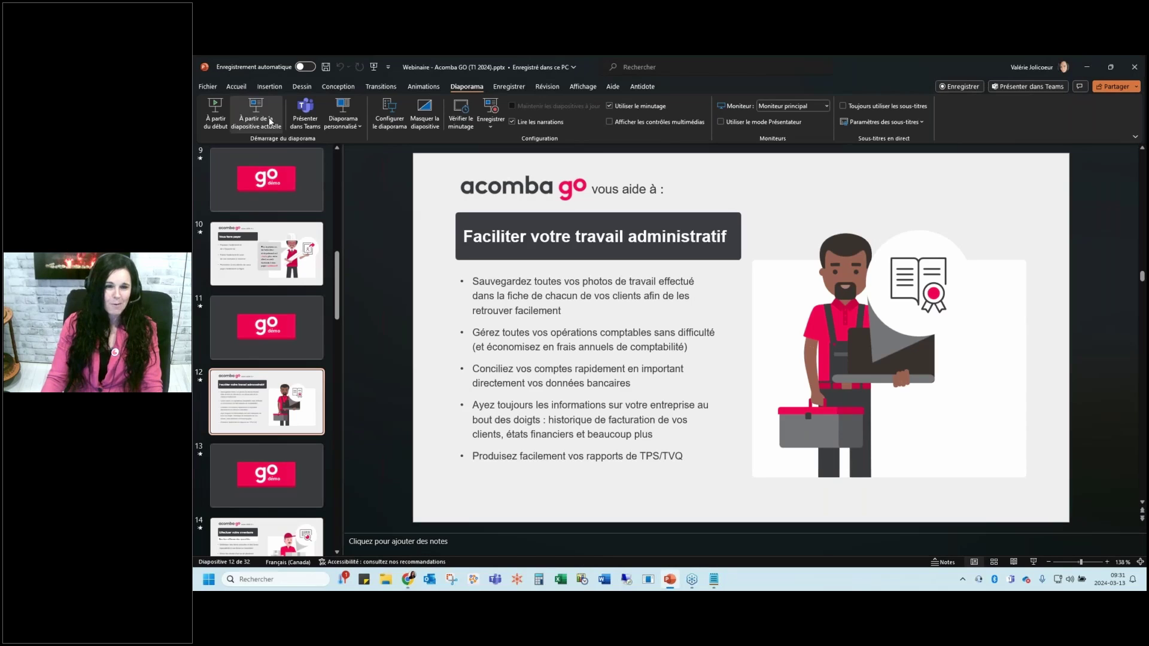
Restart the slideshow from slide 12 and advance to the go démo slide
{"action": "left_click", "coordinate": [271, 111]}
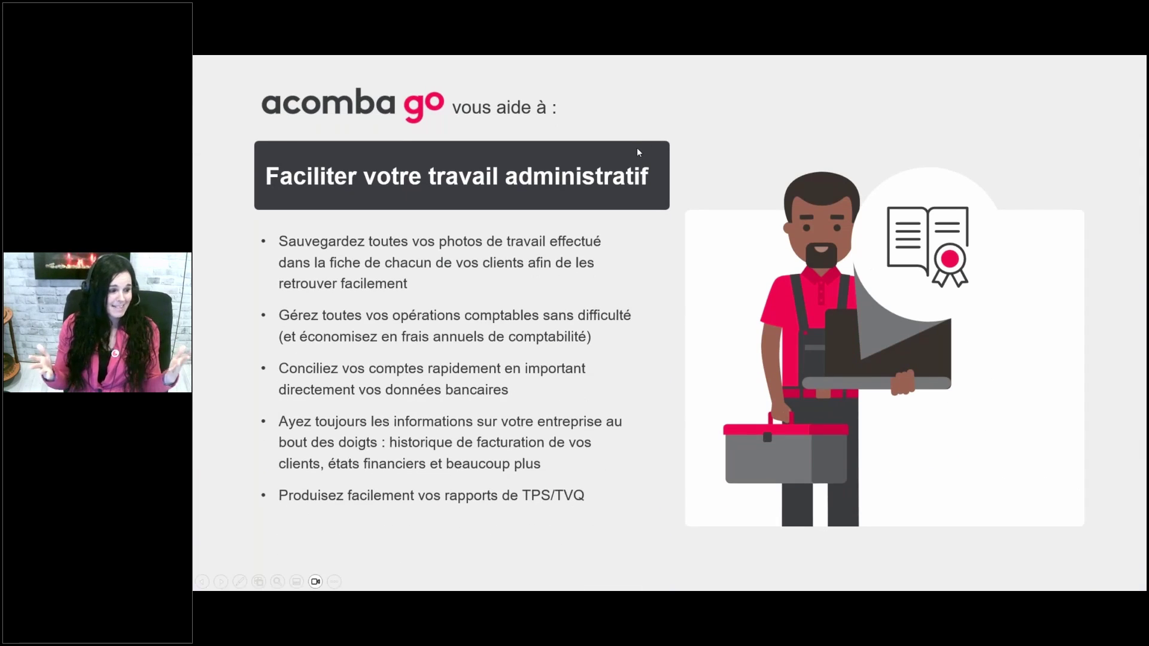
{"action": "key", "text": "Right"}
{"action": "key", "text": "Right"}
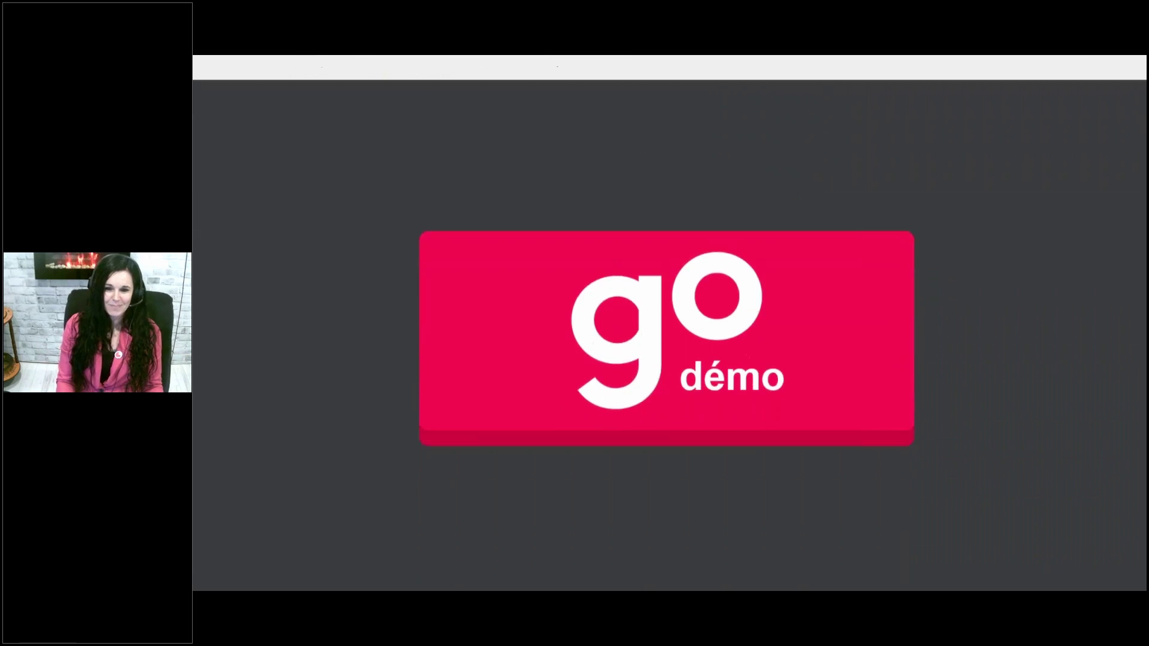
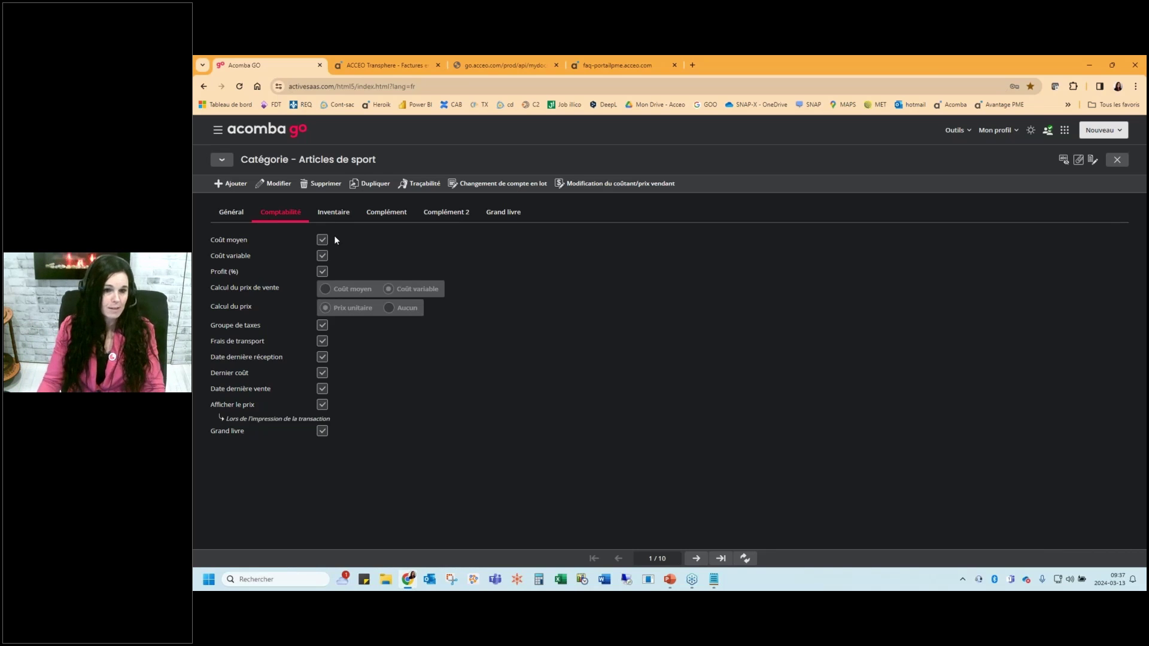
Review the Inventaire settings of the Articles de sport category, then close it back to the Tableau de bord
{"action": "left_click", "coordinate": [338, 214]}
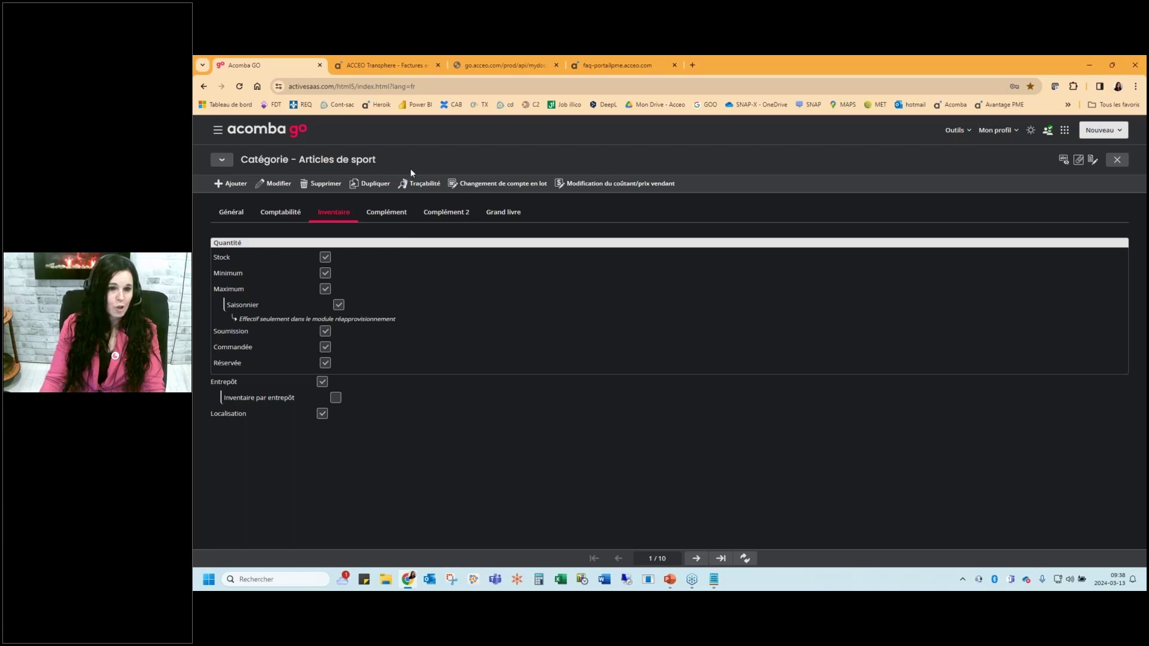
{"action": "key", "text": "Escape"}
{"action": "key", "text": "Escape"}
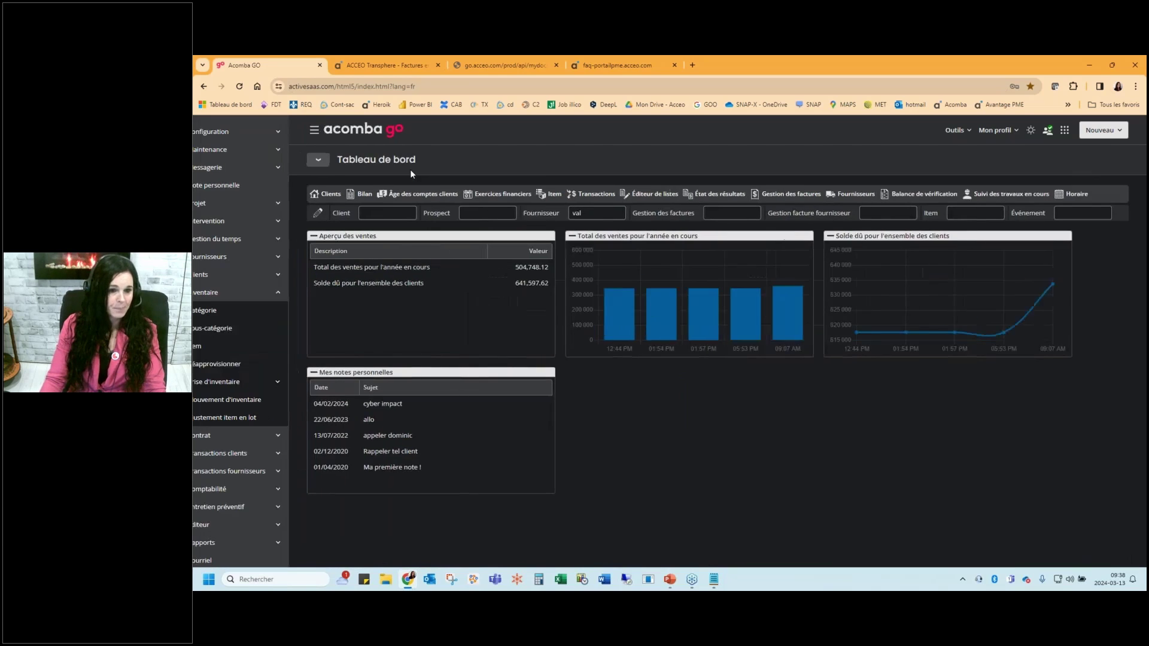
{"action": "left_click", "coordinate": [250, 328]}
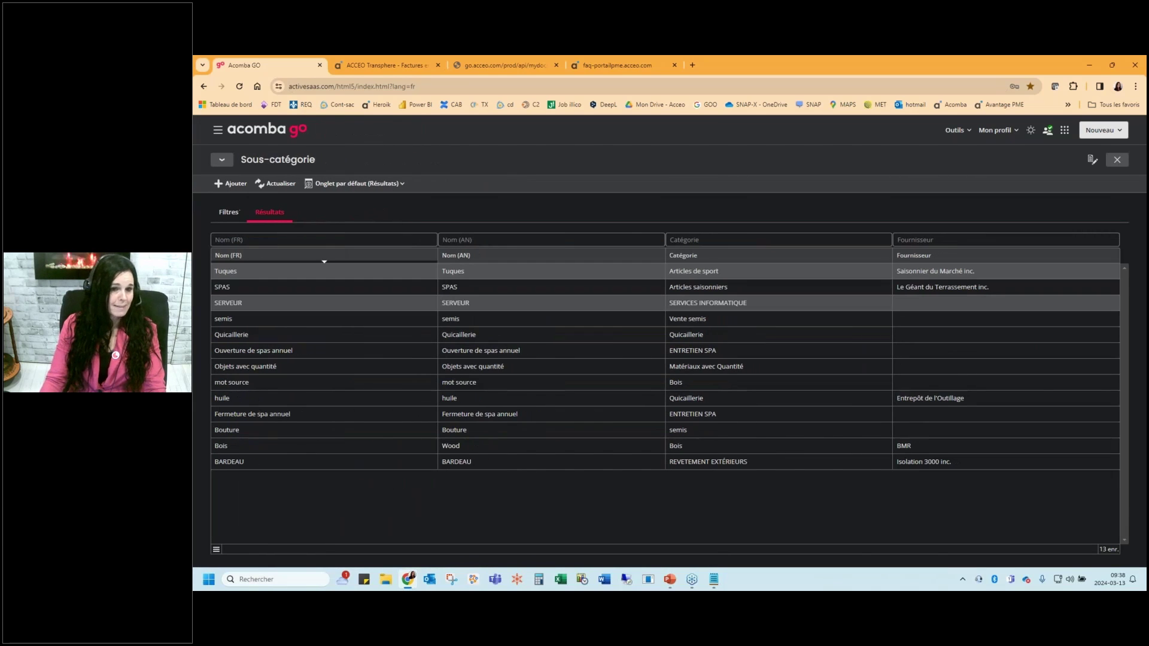
{"action": "key", "text": "Escape"}
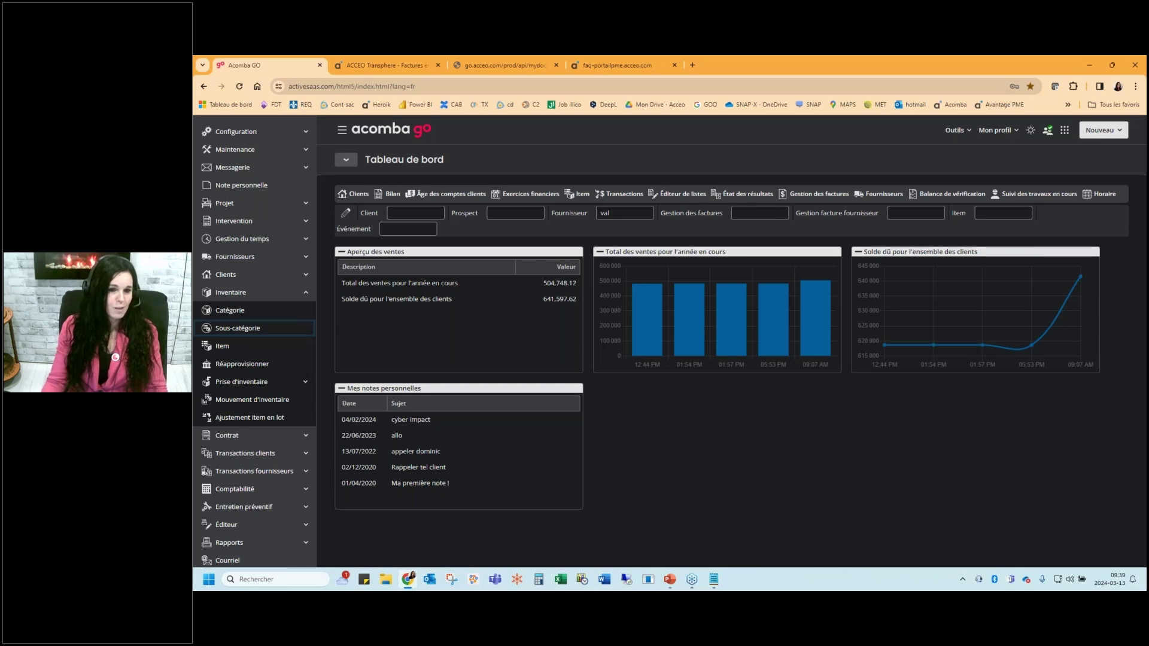
{"action": "left_click", "coordinate": [284, 347]}
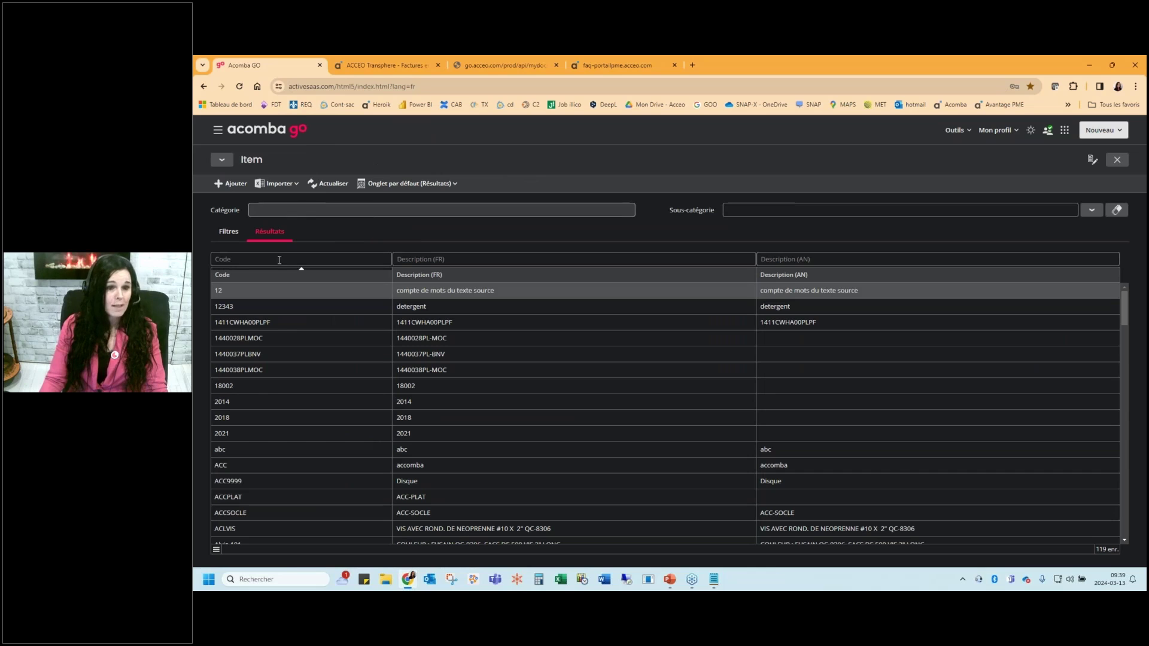
{"action": "left_click", "coordinate": [279, 260]}
{"action": "type", "text": "ply"}
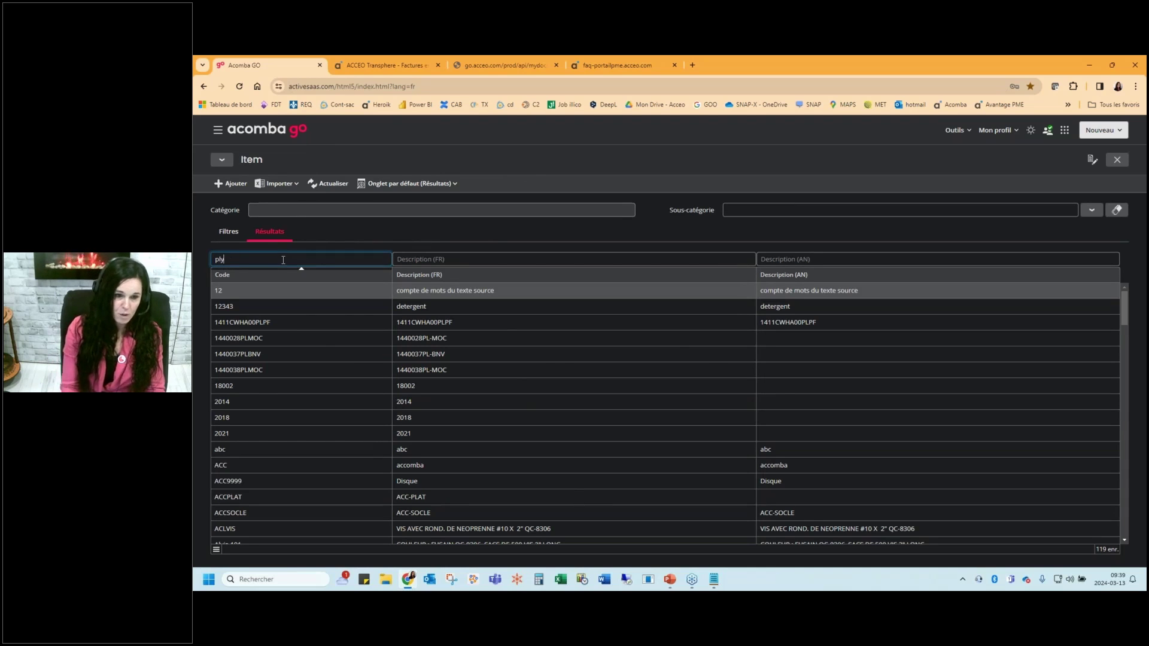
{"action": "left_click", "coordinate": [365, 291]}
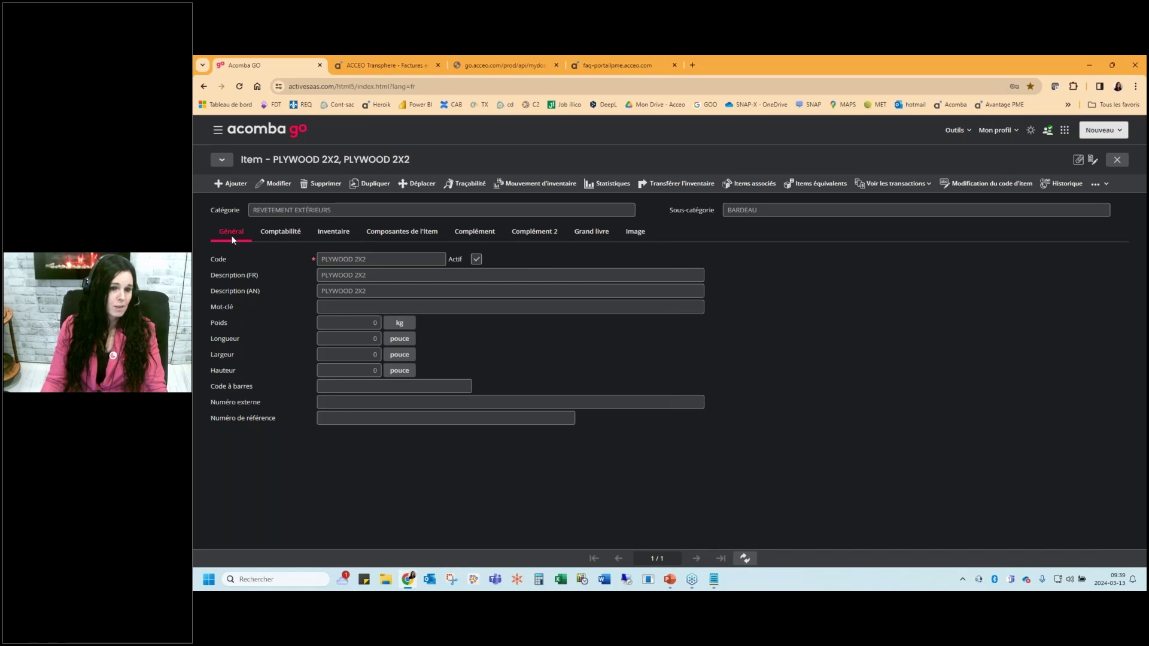
{"action": "left_click", "coordinate": [281, 232]}
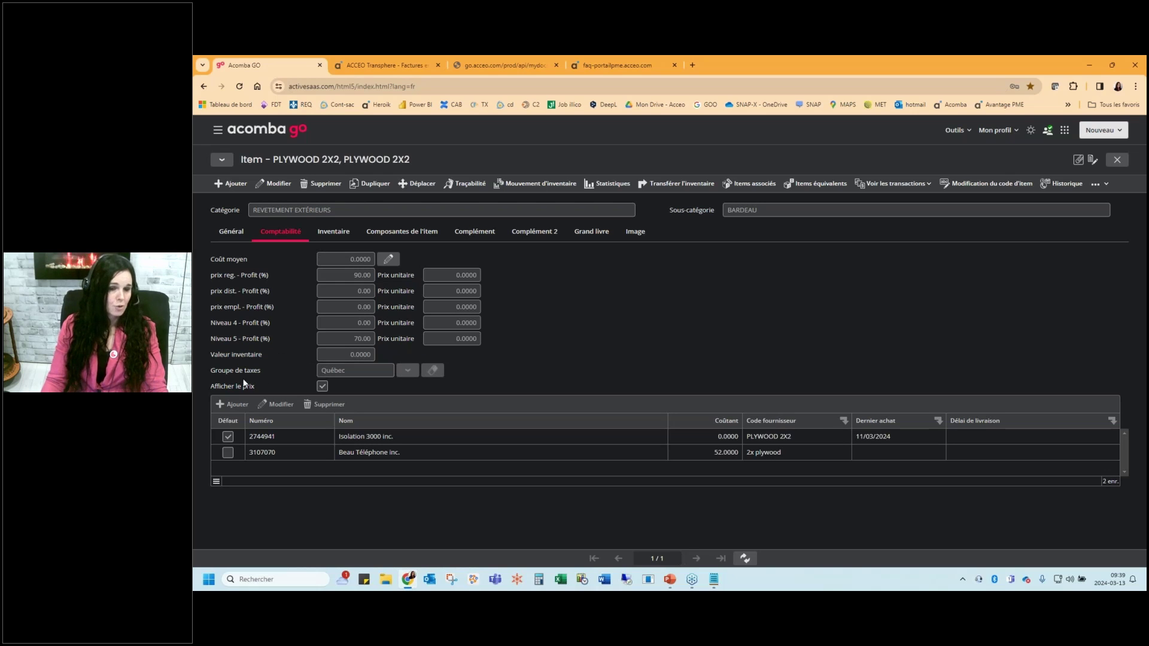
{"action": "left_click", "coordinate": [448, 437]}
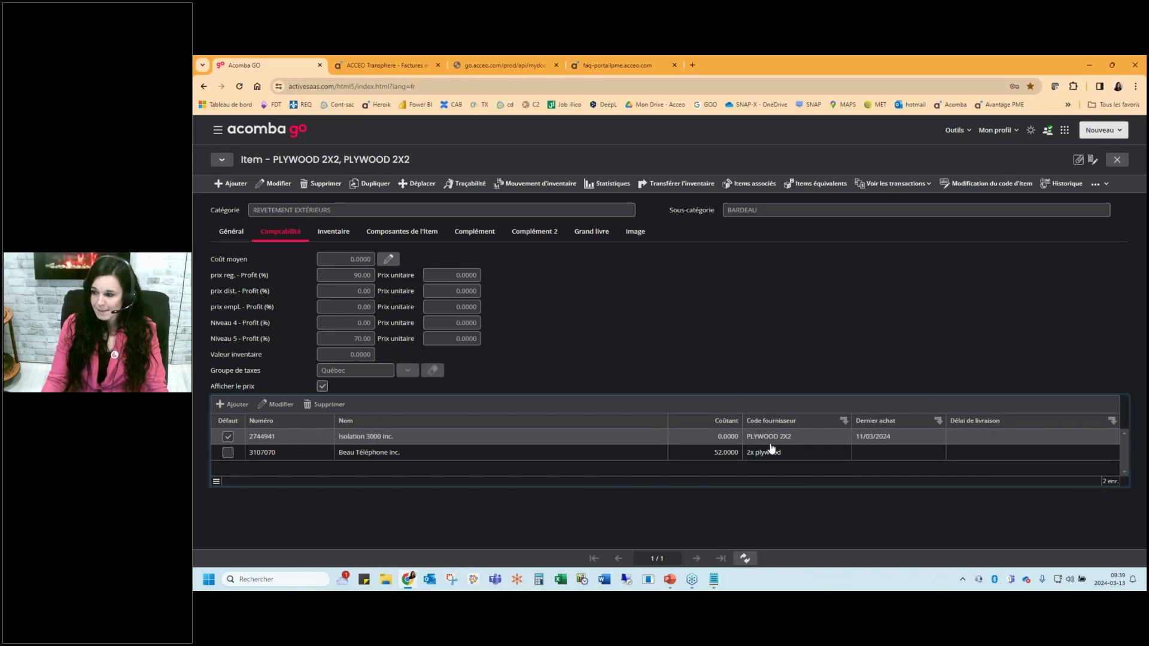
{"action": "left_click", "coordinate": [333, 232]}
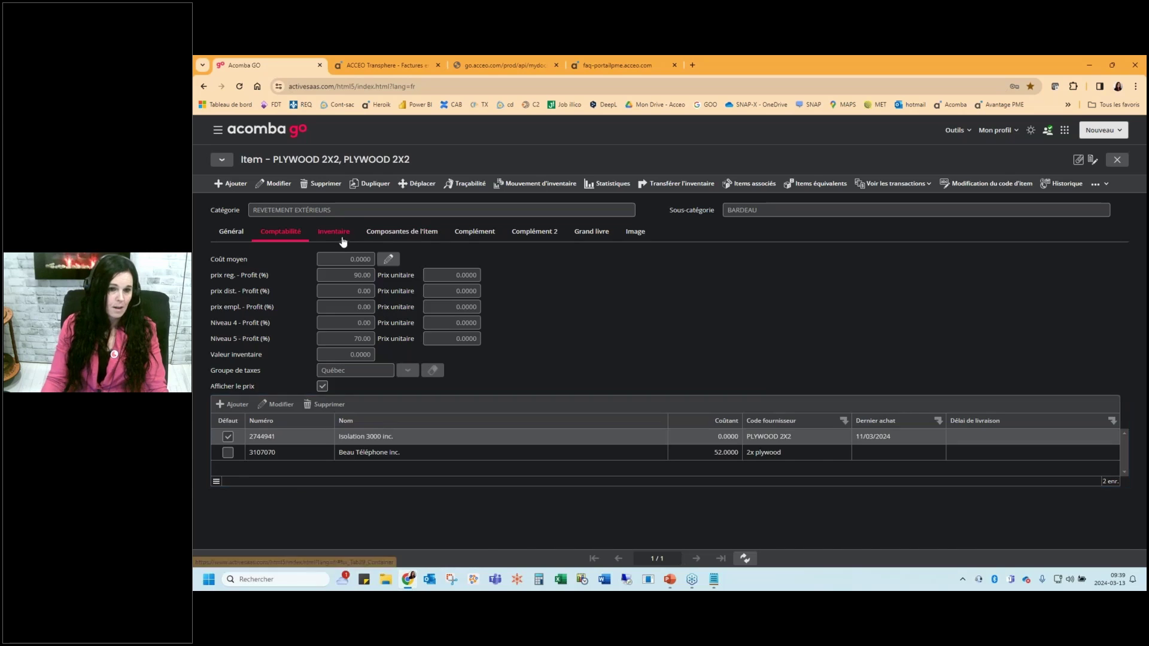
{"action": "left_click", "coordinate": [260, 294]}
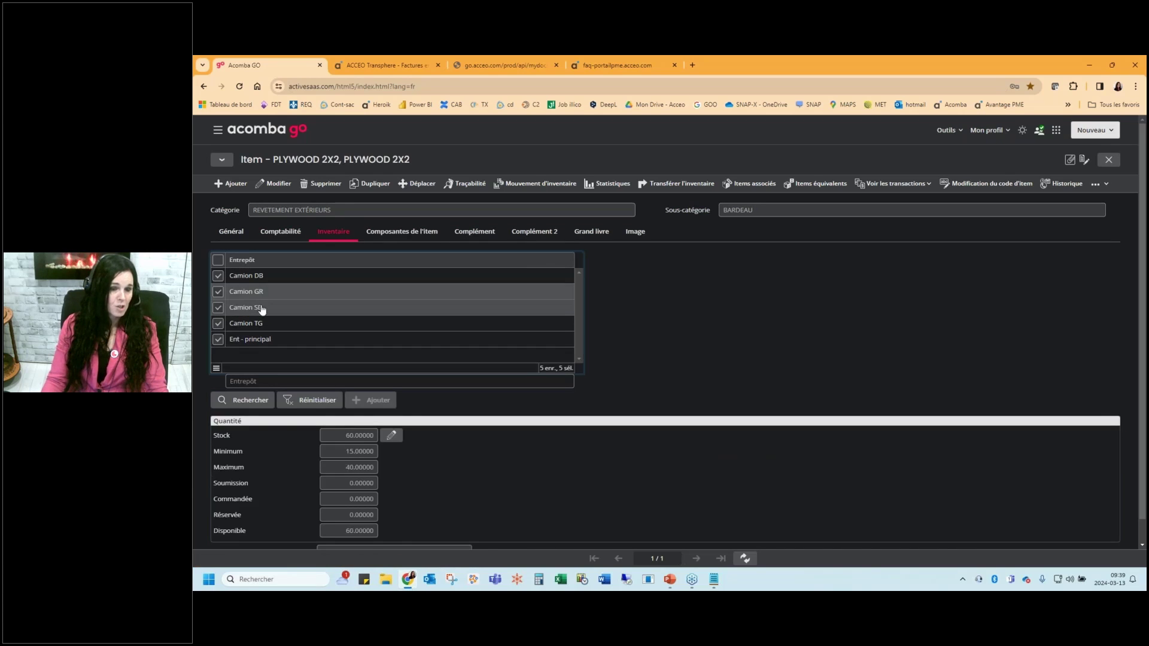
{"action": "left_click", "coordinate": [261, 309]}
{"action": "left_click", "coordinate": [262, 327]}
{"action": "left_click", "coordinate": [272, 308]}
{"action": "left_click", "coordinate": [269, 293]}
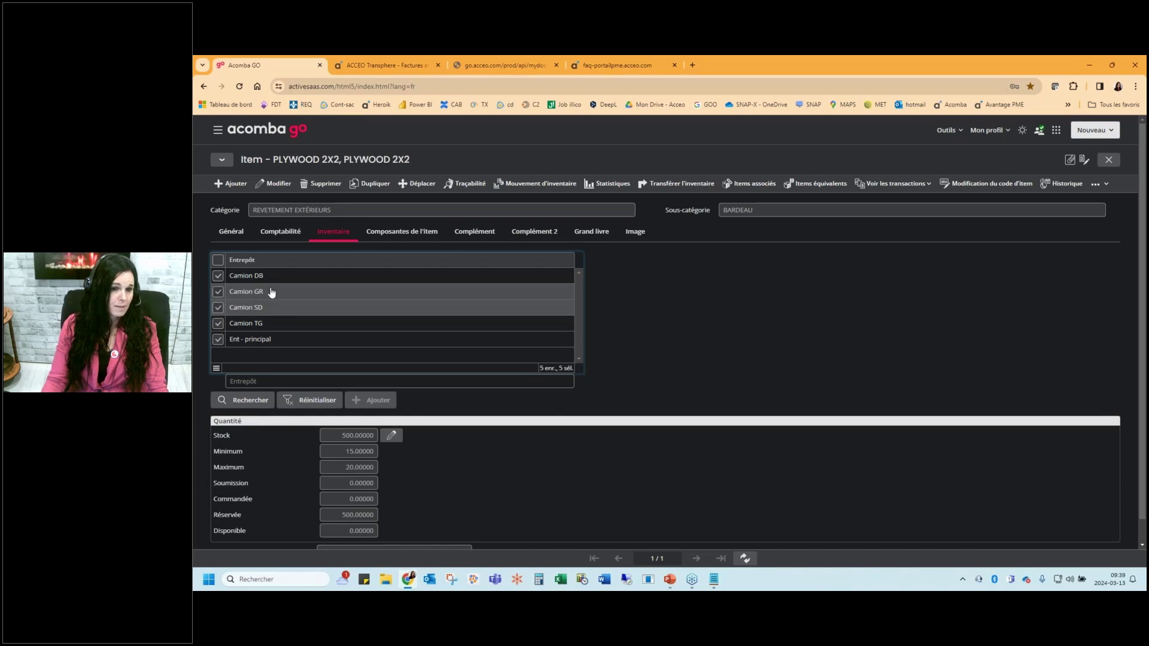
{"action": "left_click", "coordinate": [264, 276]}
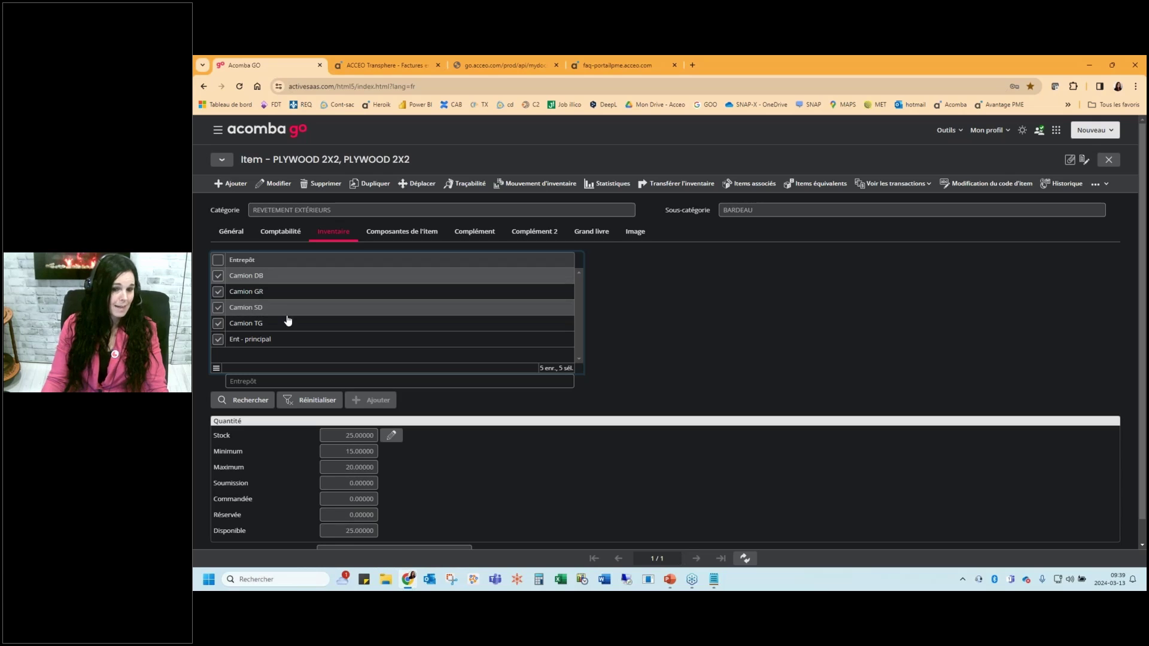
{"action": "left_click", "coordinate": [372, 453]}
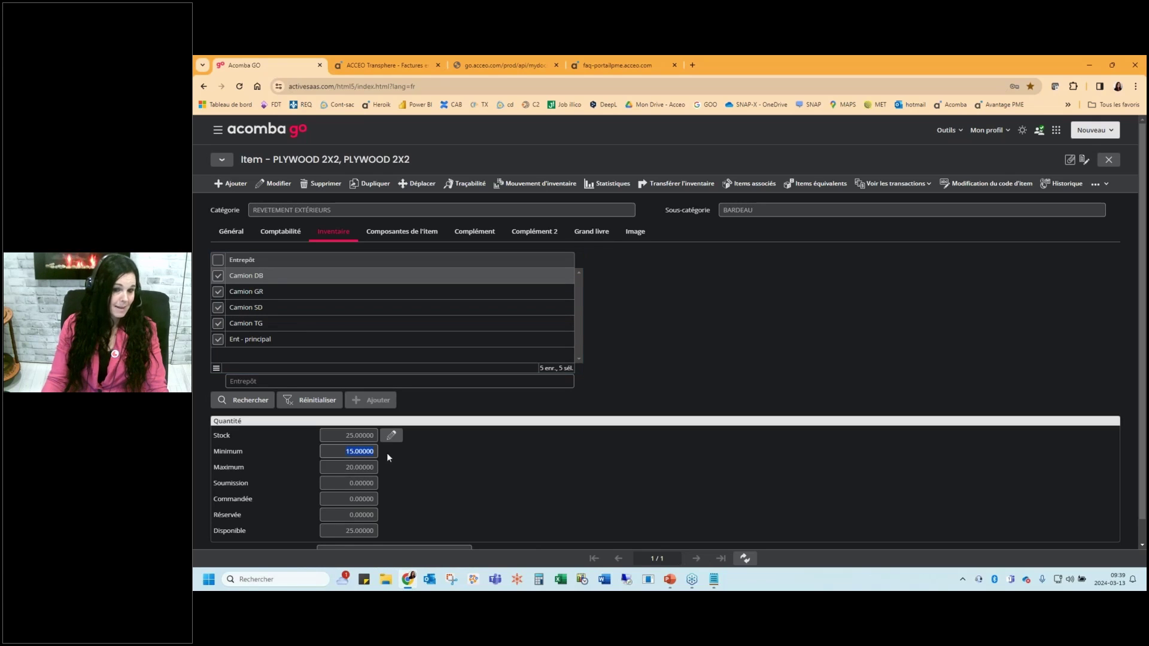
{"action": "left_click", "coordinate": [375, 469]}
{"action": "left_click", "coordinate": [370, 453]}
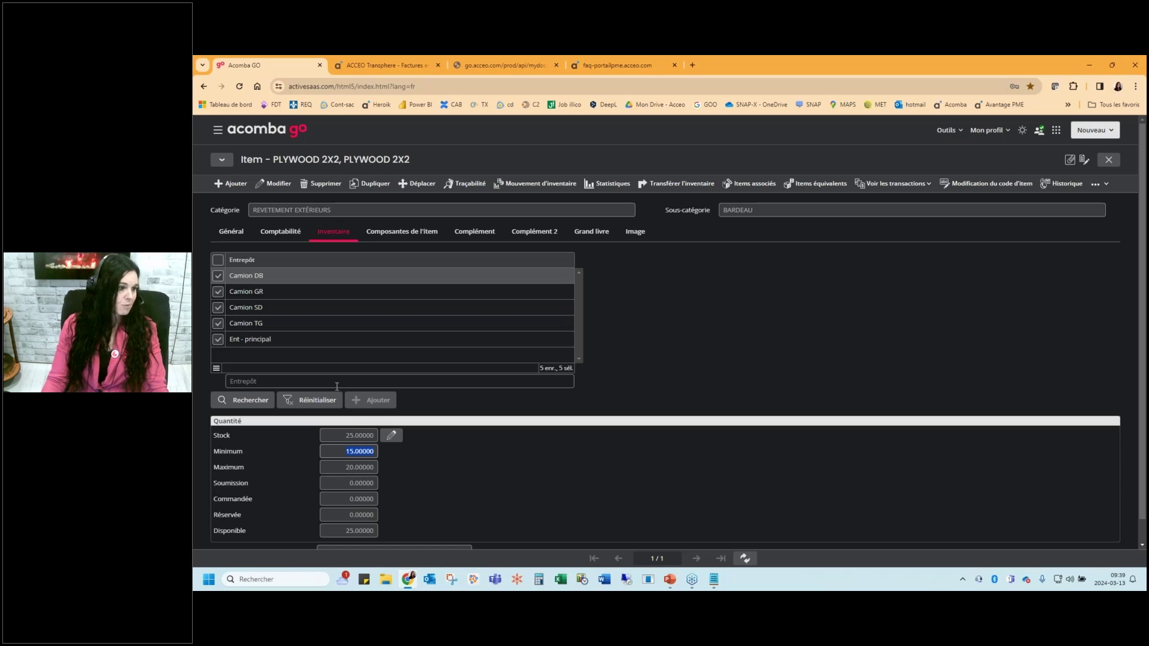
{"action": "scroll", "coordinate": [383, 348], "scroll_direction": "down", "scroll_amount": 1}
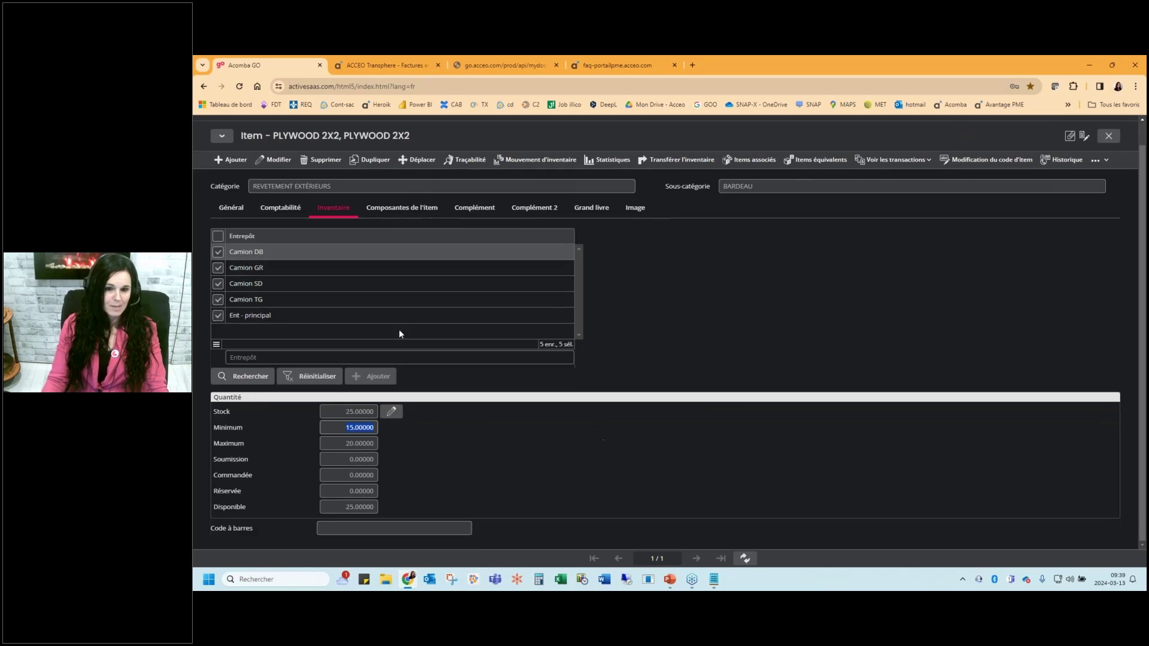
{"action": "left_click", "coordinate": [402, 208]}
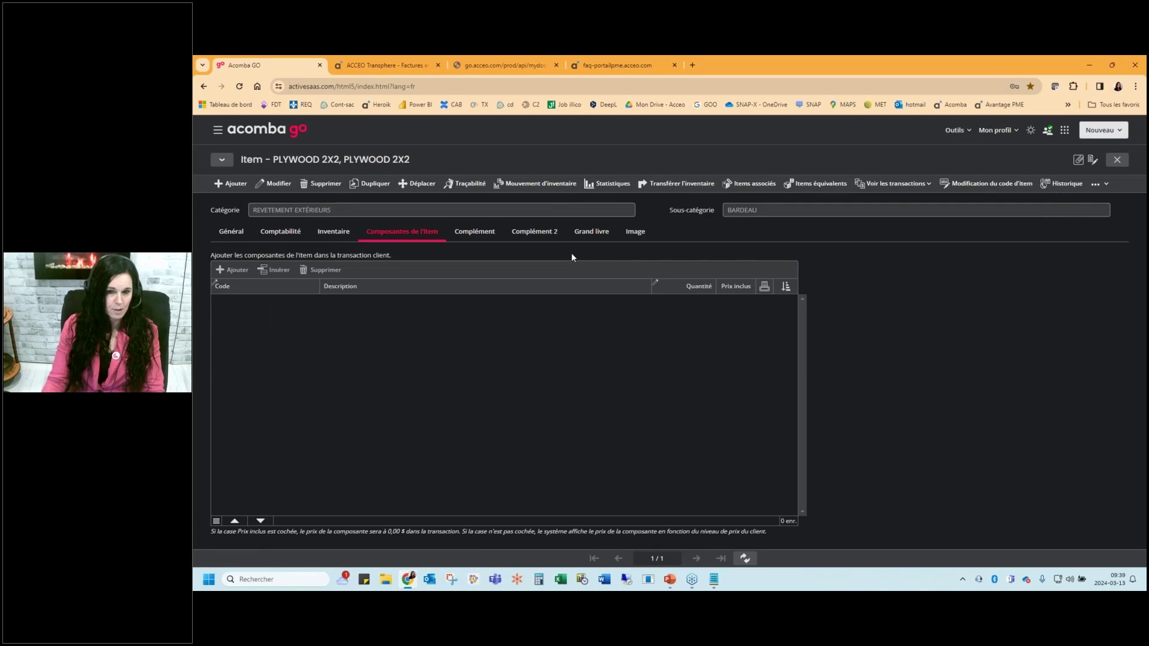
{"action": "key", "text": "Escape"}
{"action": "key", "text": "Escape"}
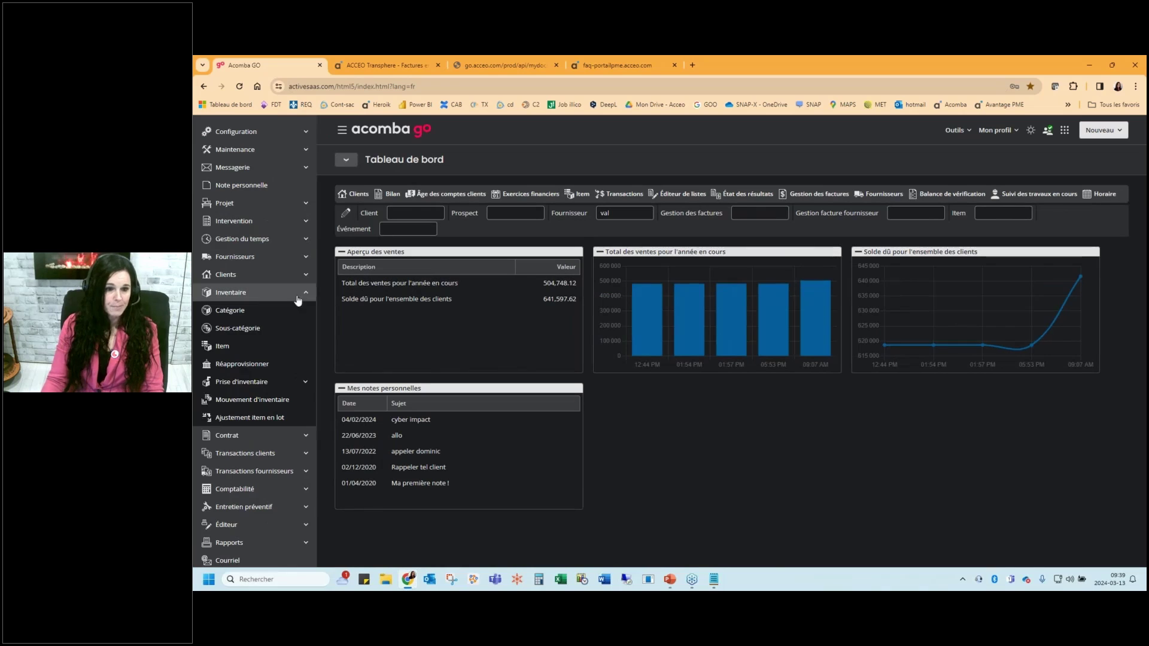
{"action": "left_click", "coordinate": [256, 297]}
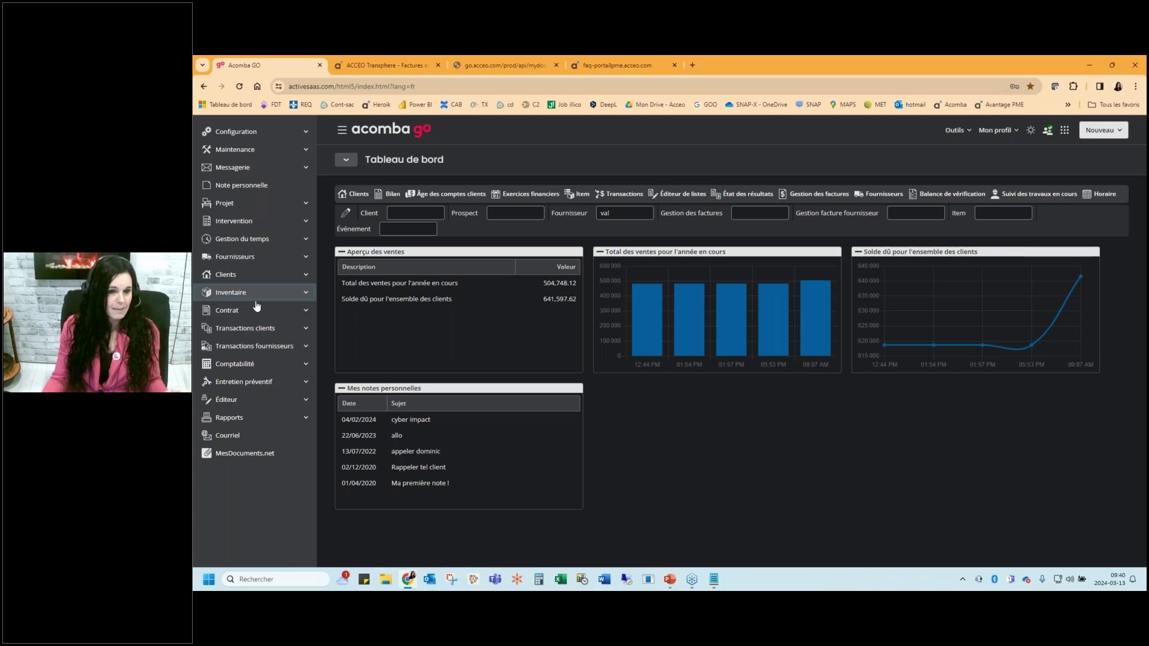
{"action": "left_click", "coordinate": [291, 294]}
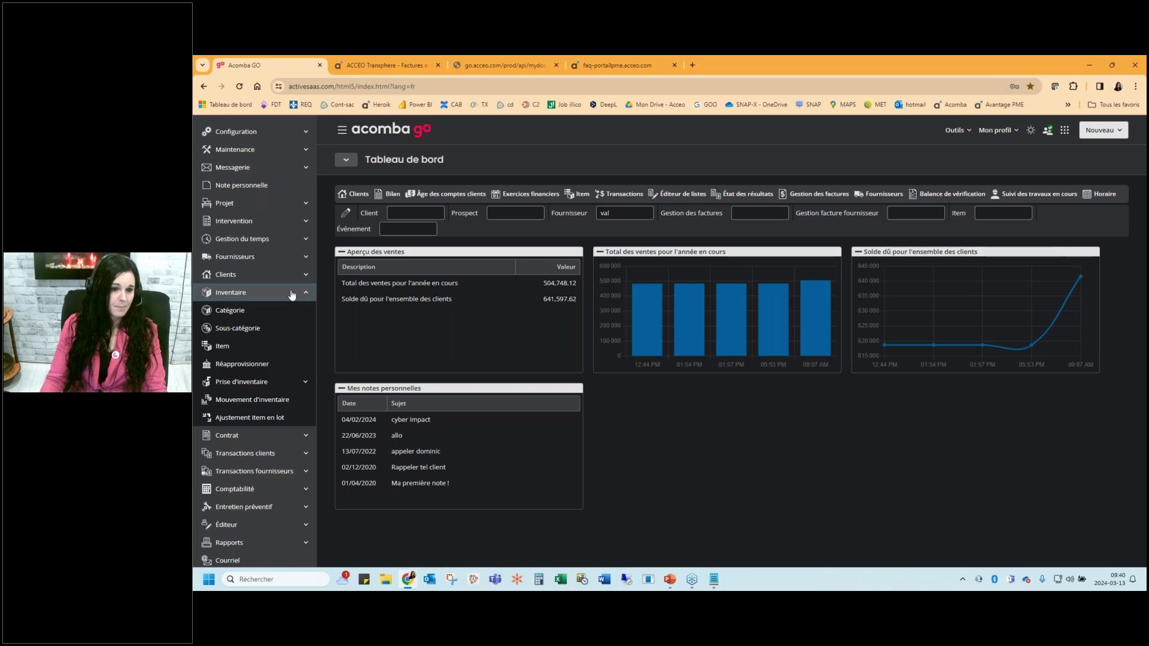
Load reorder suggestions, propose all quantities with PLYWOOD 2X2 set to 15, and prepare supplier orders
{"action": "left_click", "coordinate": [245, 365]}
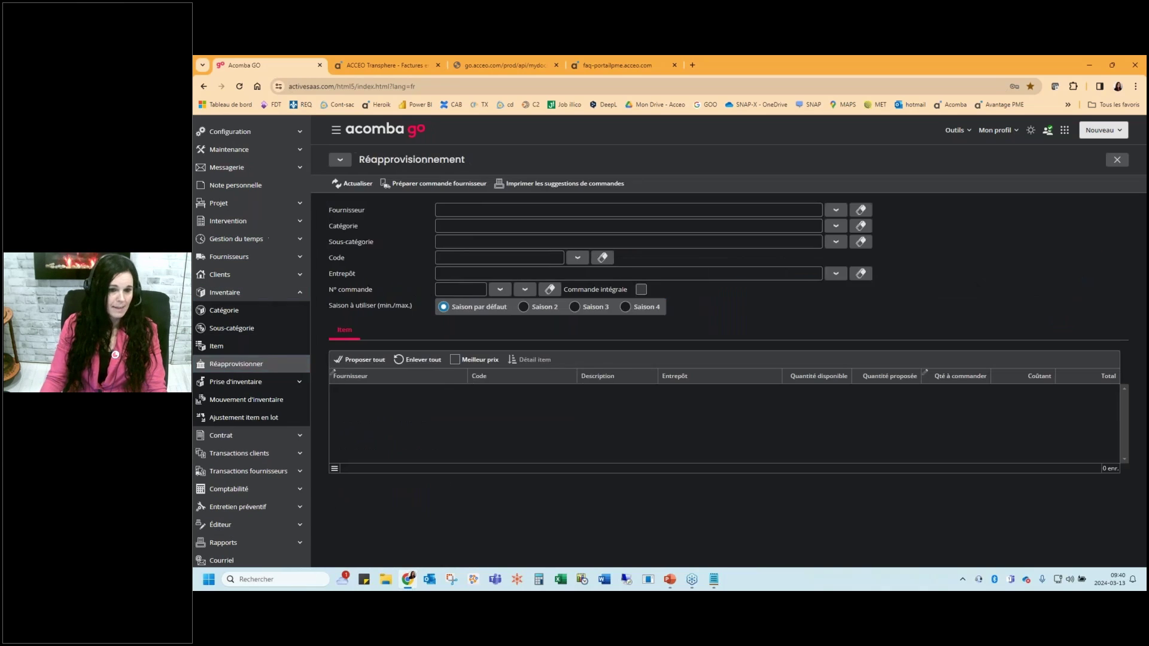
{"action": "left_click", "coordinate": [239, 184]}
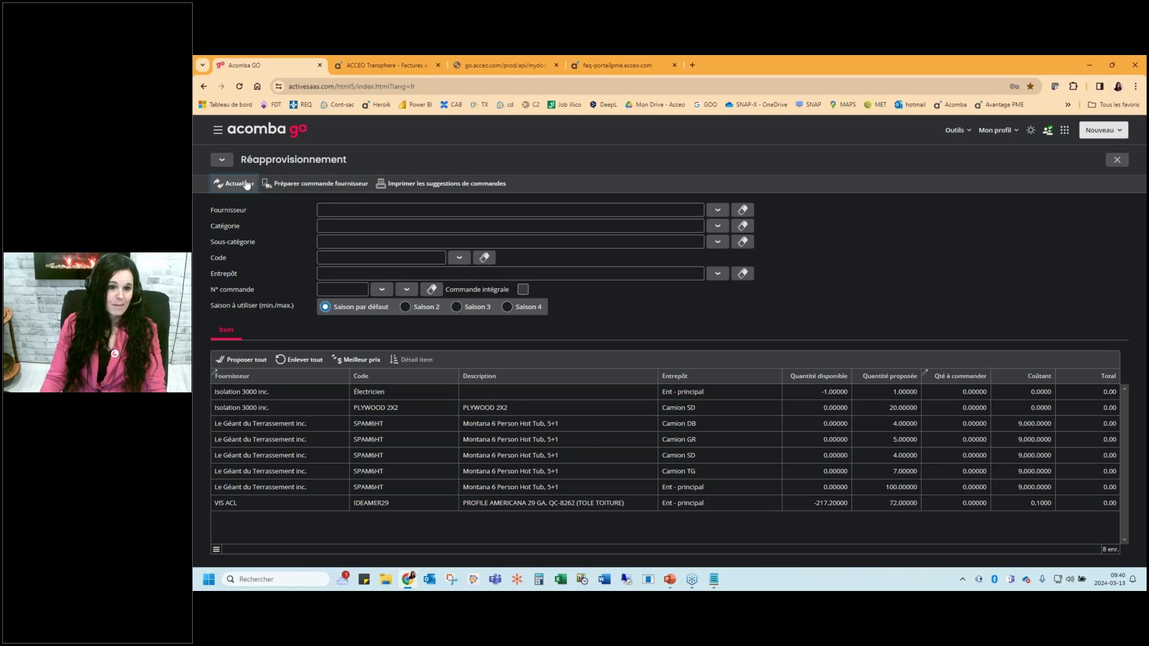
{"action": "left_click", "coordinate": [242, 360]}
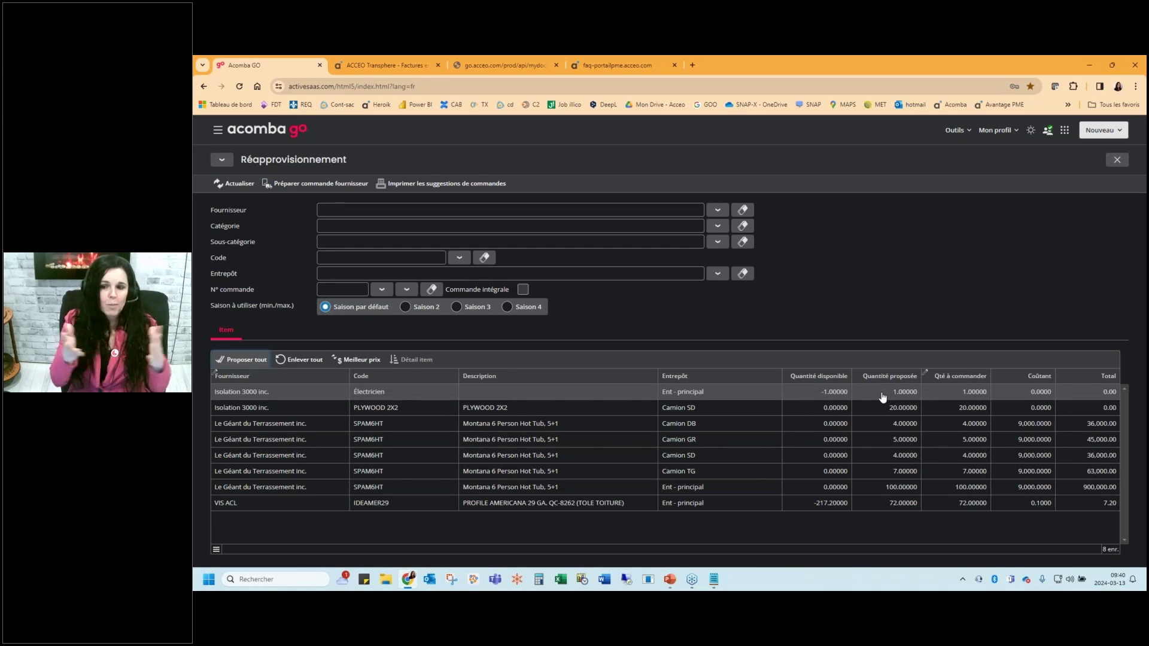
{"action": "left_click", "coordinate": [970, 408]}
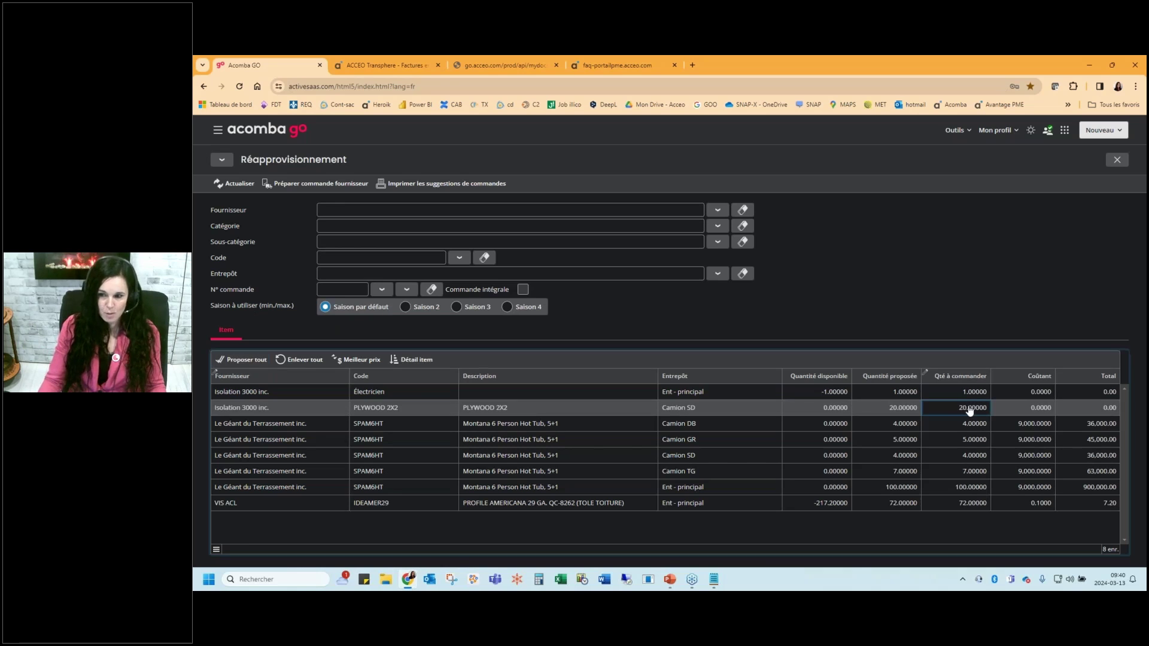
{"action": "type", "text": "15"}
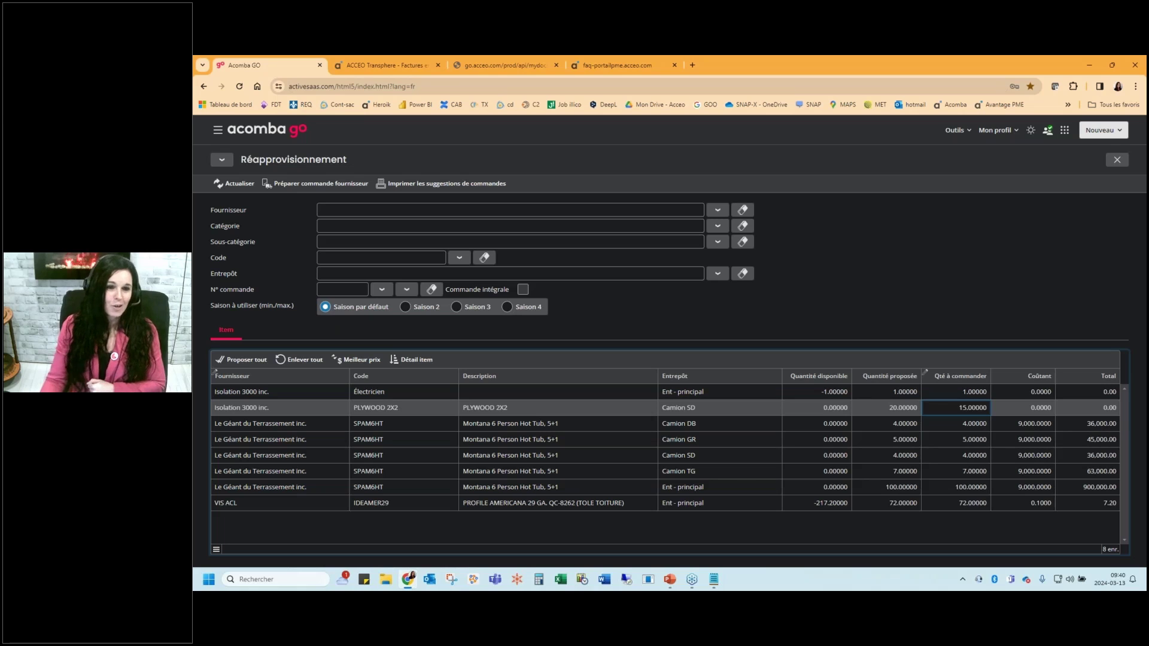
{"action": "left_click", "coordinate": [294, 188]}
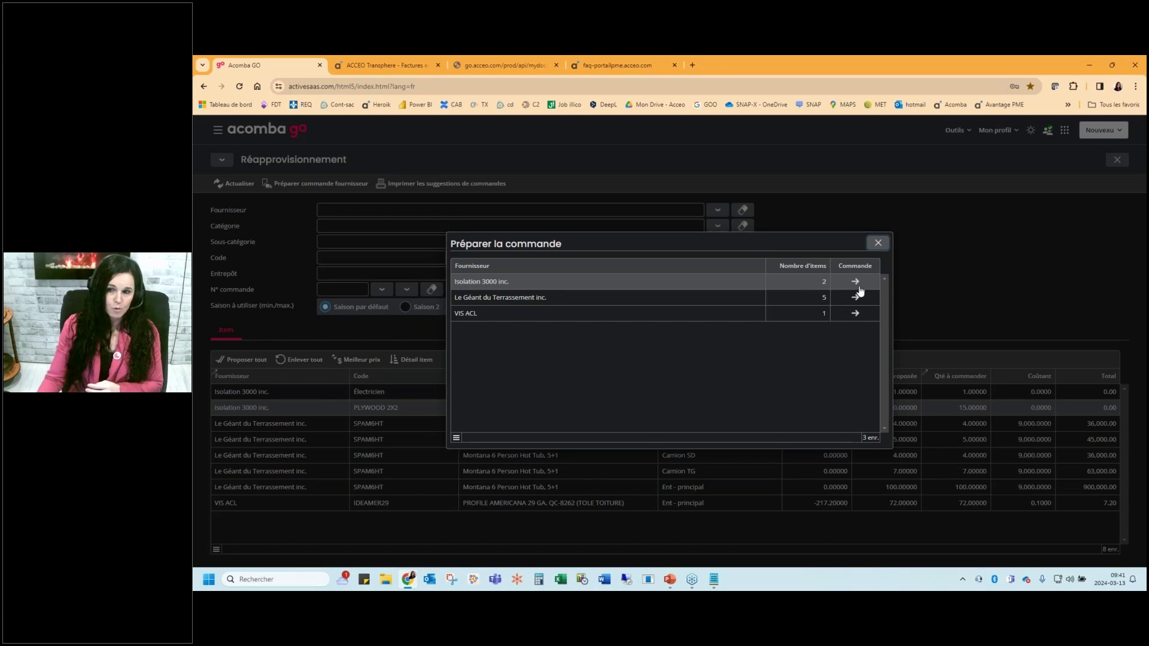
Save the prepared orders for Isolation 3000 inc., Le Géant du Terrassement inc. and VIS ACL
{"action": "left_click", "coordinate": [858, 286]}
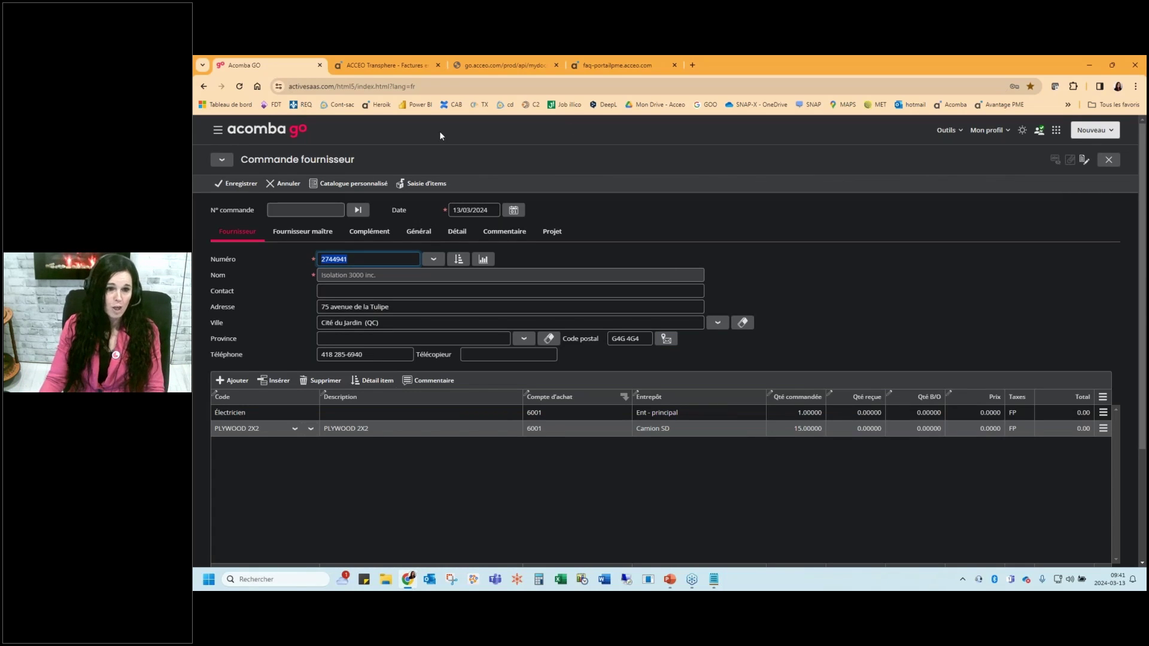
{"action": "left_click", "coordinate": [237, 184]}
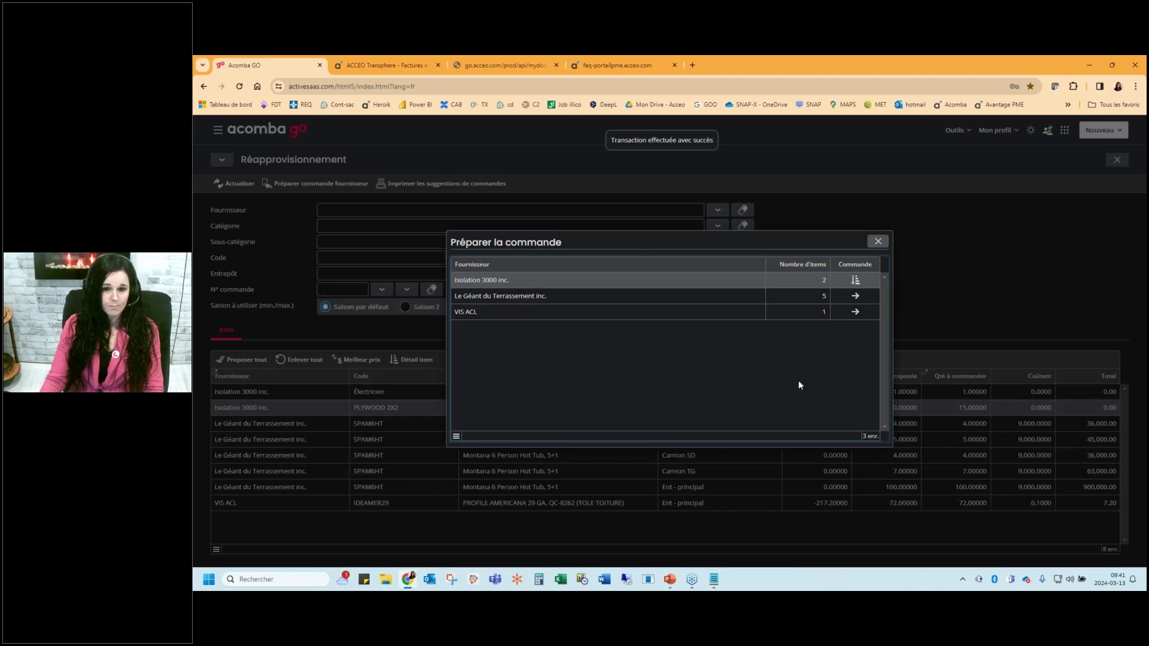
{"action": "left_click", "coordinate": [855, 296]}
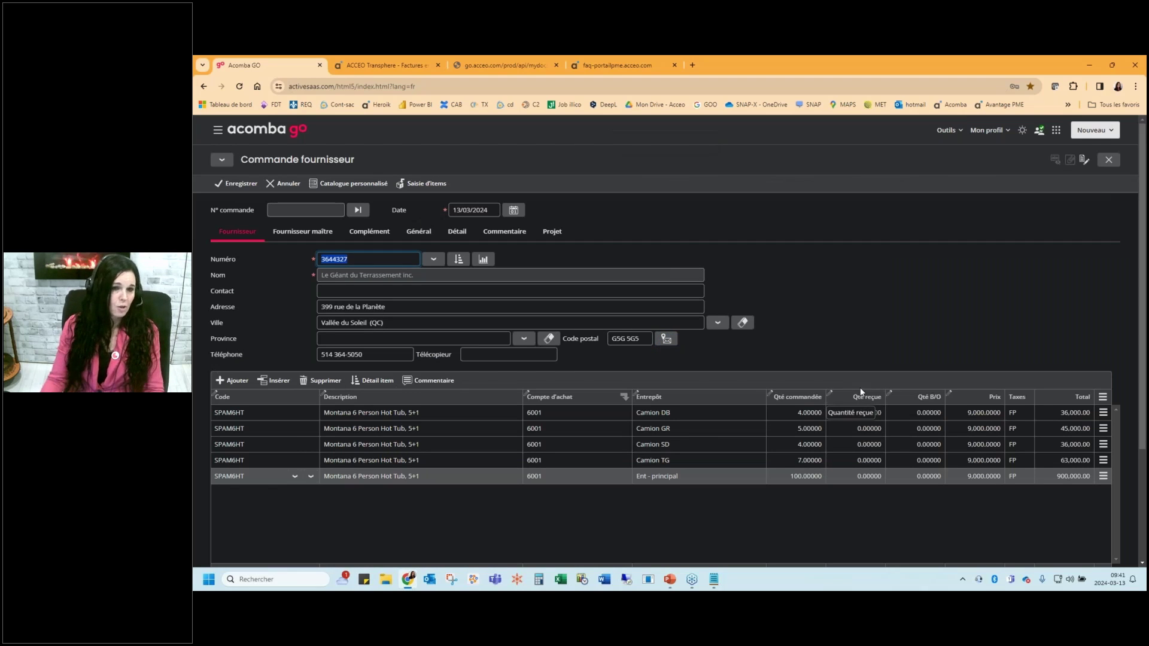
{"action": "left_click", "coordinate": [235, 183]}
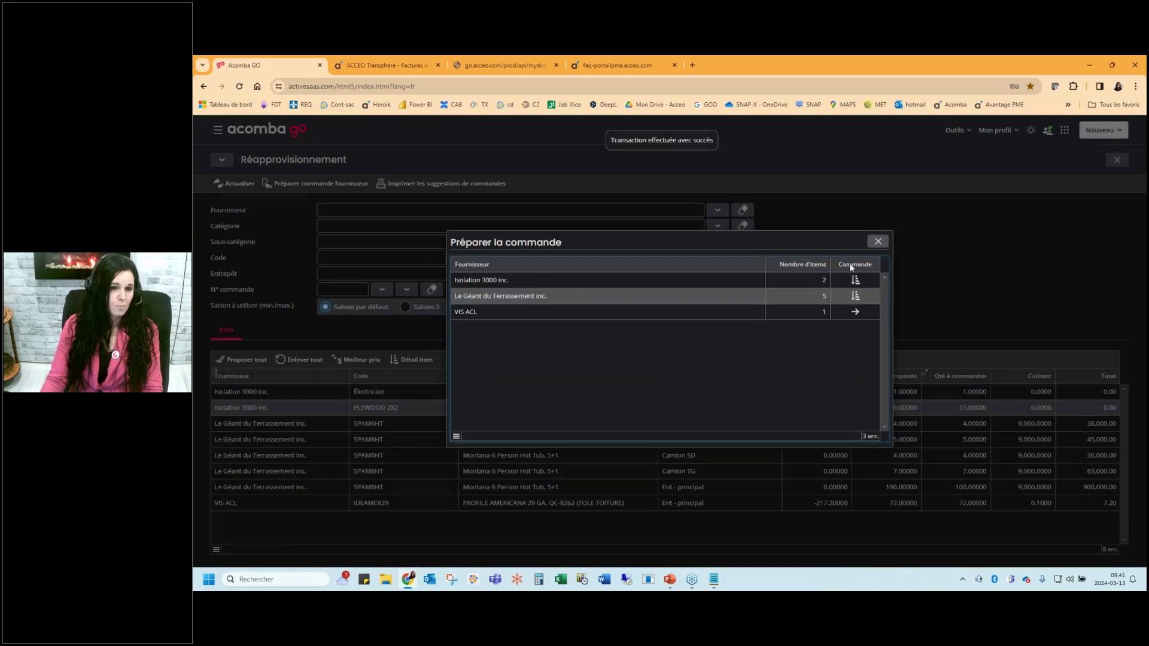
{"action": "left_click", "coordinate": [855, 311]}
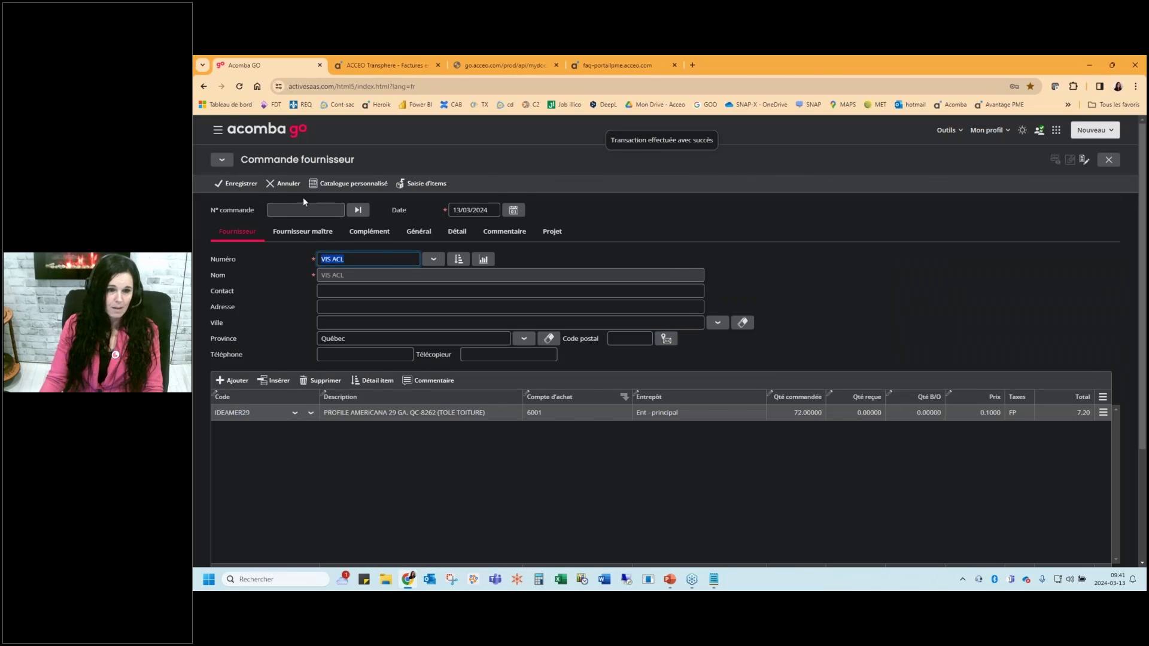
{"action": "left_click", "coordinate": [235, 183]}
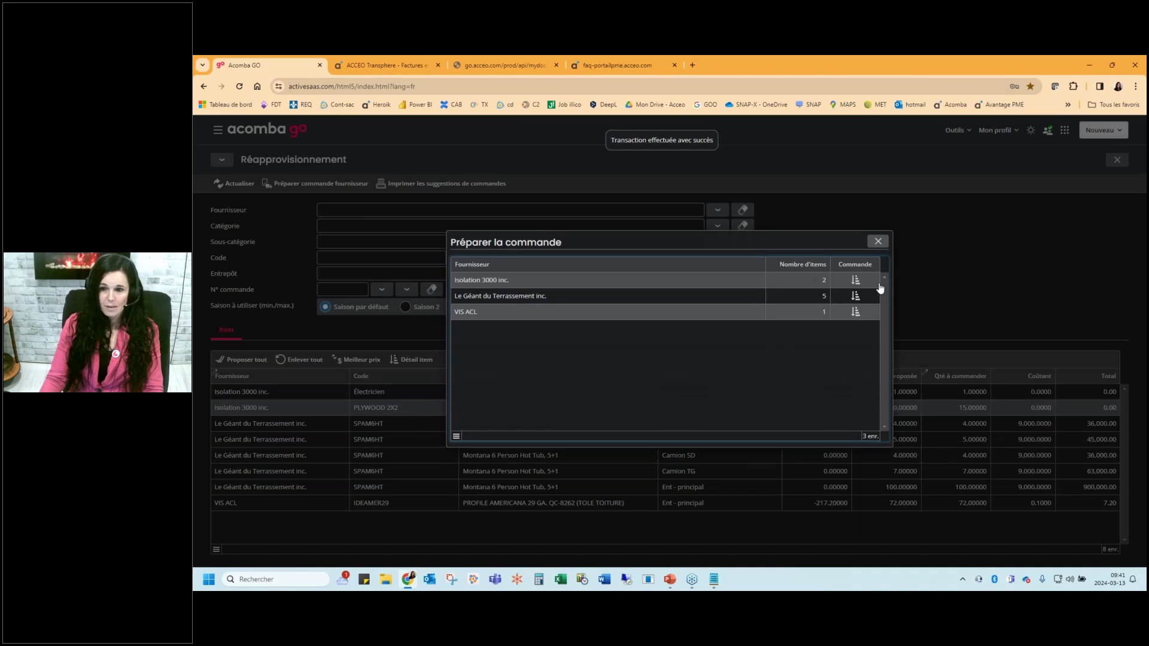
Close order preparation, confirm clearing the restocking suggestions, and return to the dashboard
{"action": "left_click", "coordinate": [878, 241]}
{"action": "left_click", "coordinate": [762, 378]}
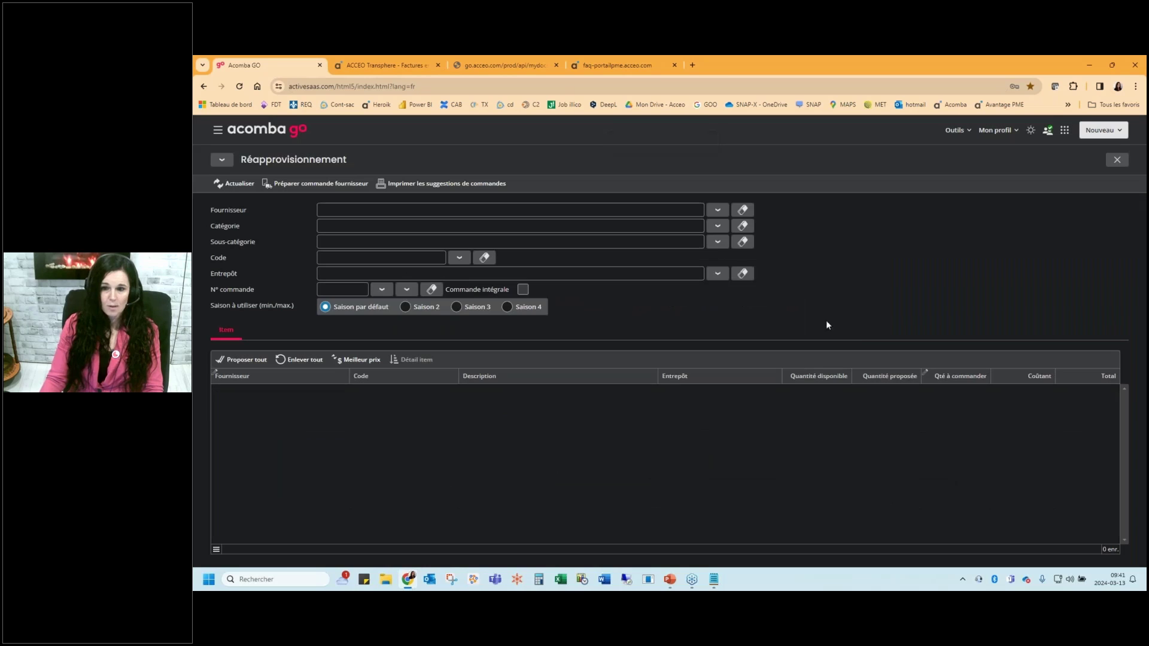
{"action": "key", "text": "Escape"}
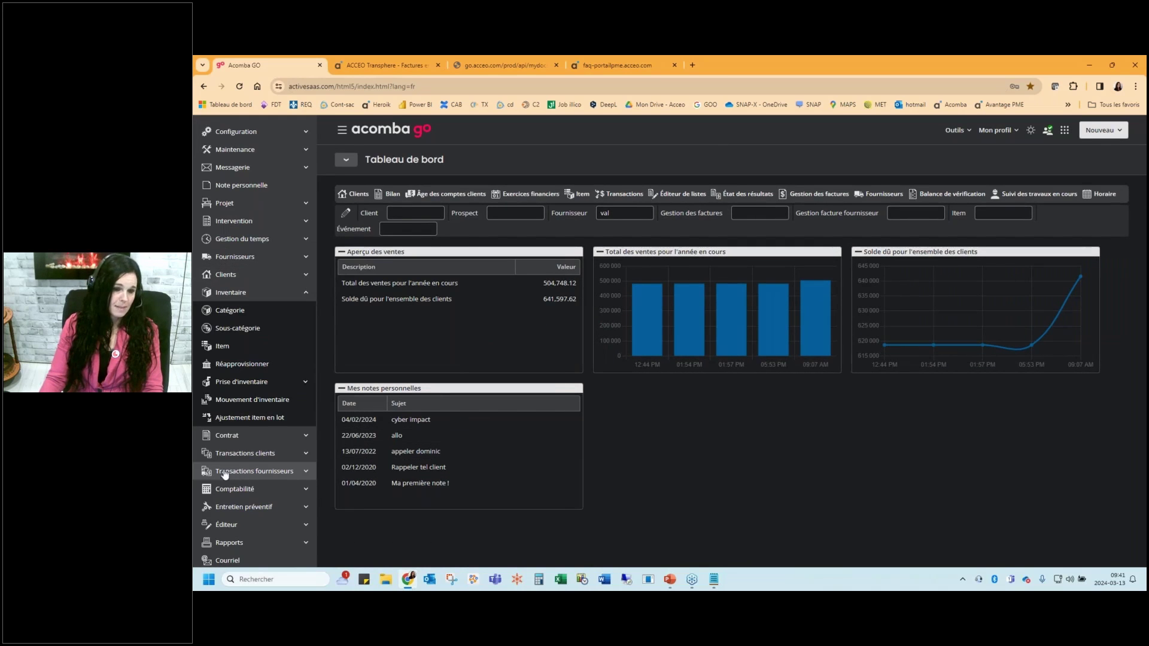
Open supplier order 31 from Gestion des commandes and glance at its print options
{"action": "left_click", "coordinate": [236, 471]}
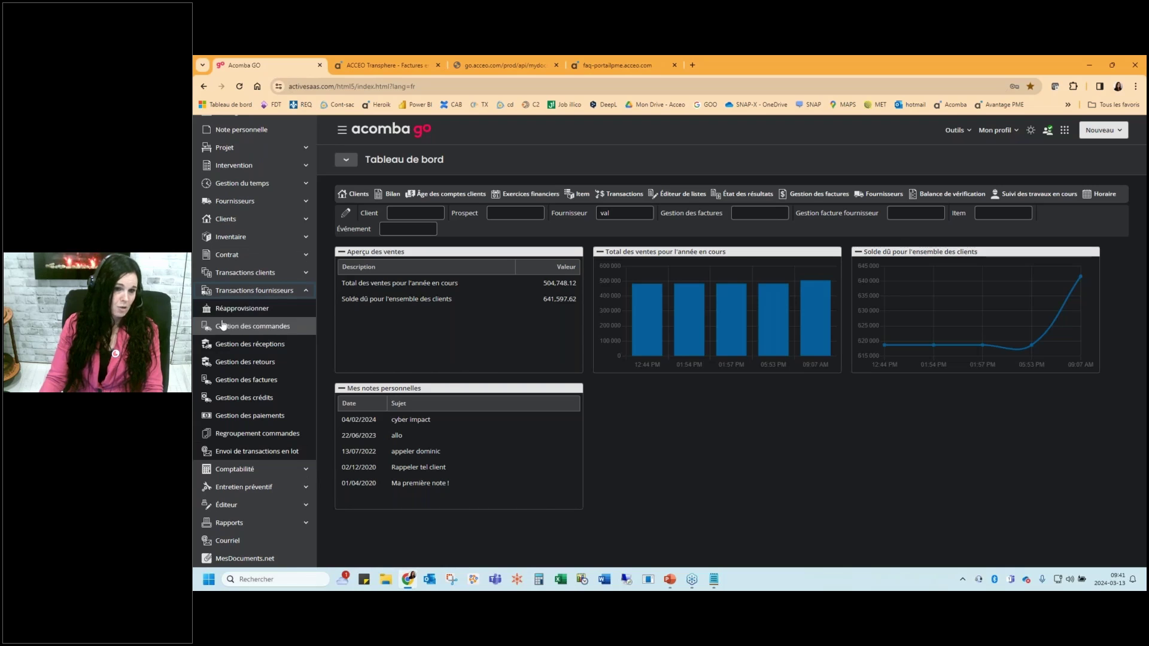
{"action": "left_click", "coordinate": [247, 326]}
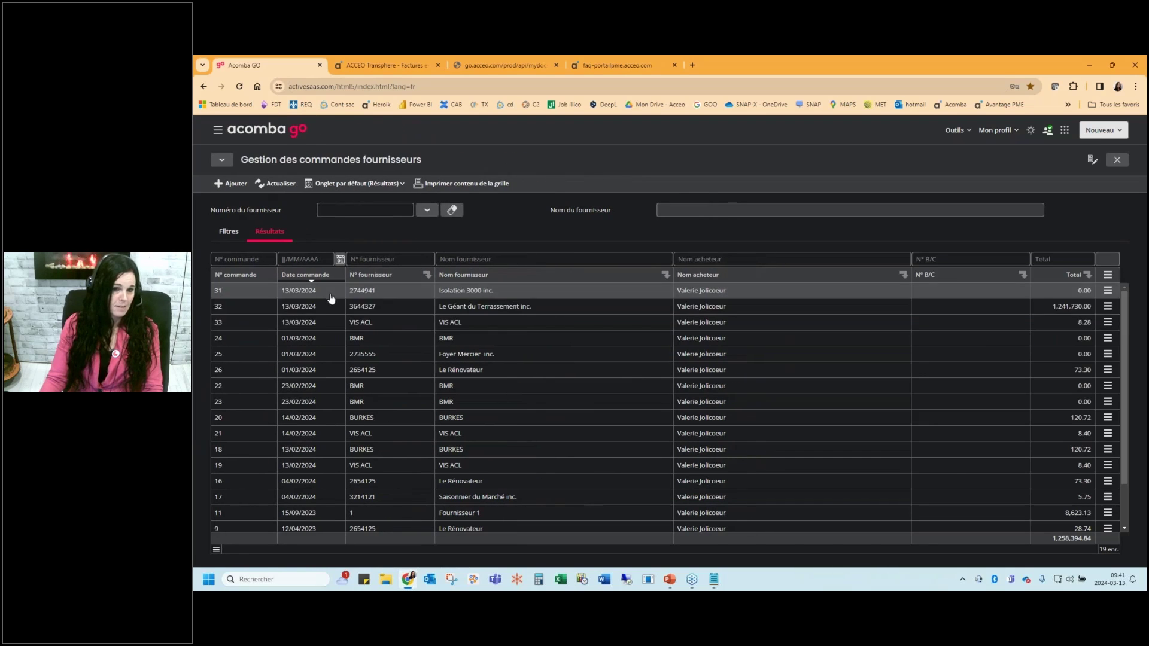
{"action": "double_click", "coordinate": [335, 306]}
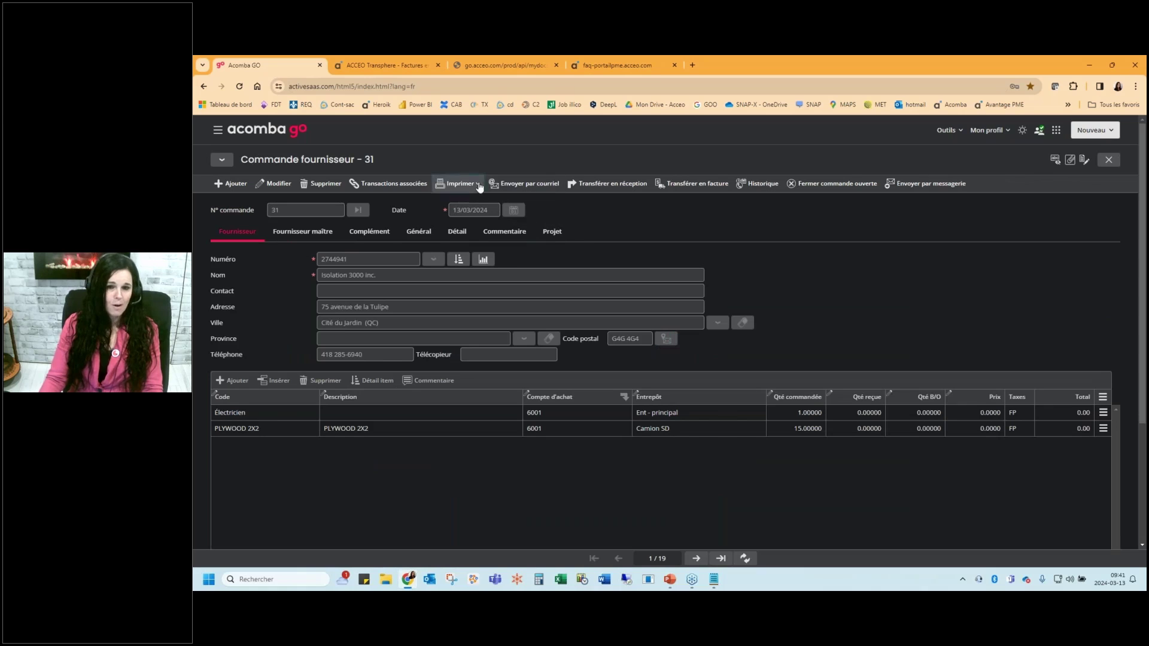
{"action": "left_click", "coordinate": [458, 184]}
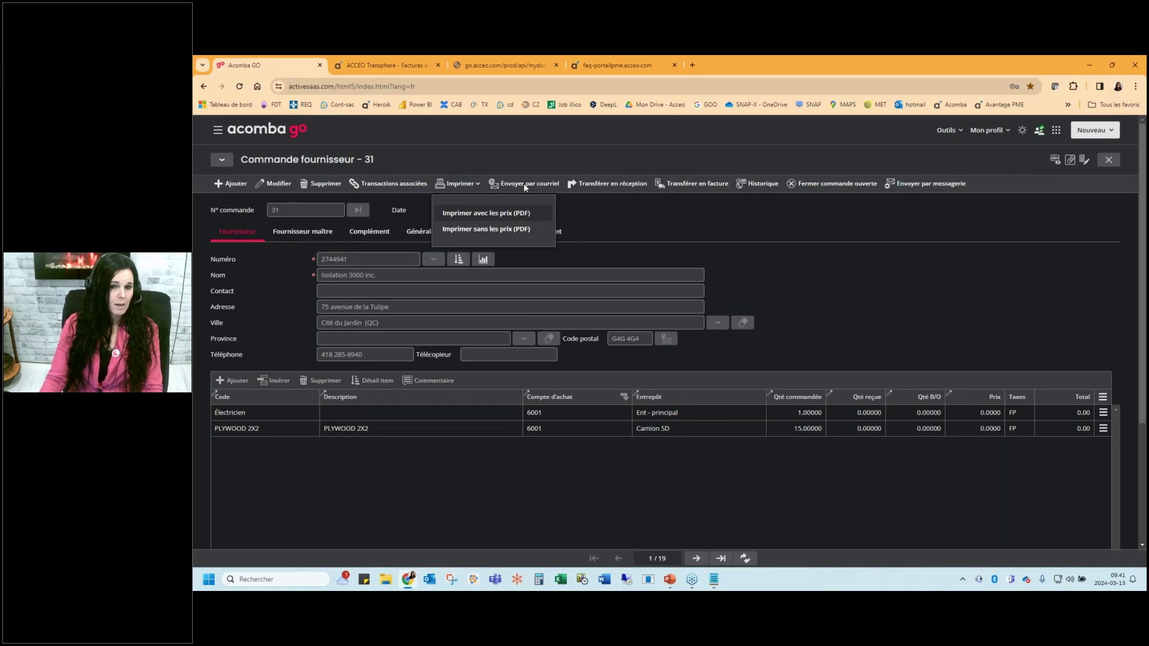
{"action": "left_click", "coordinate": [665, 210]}
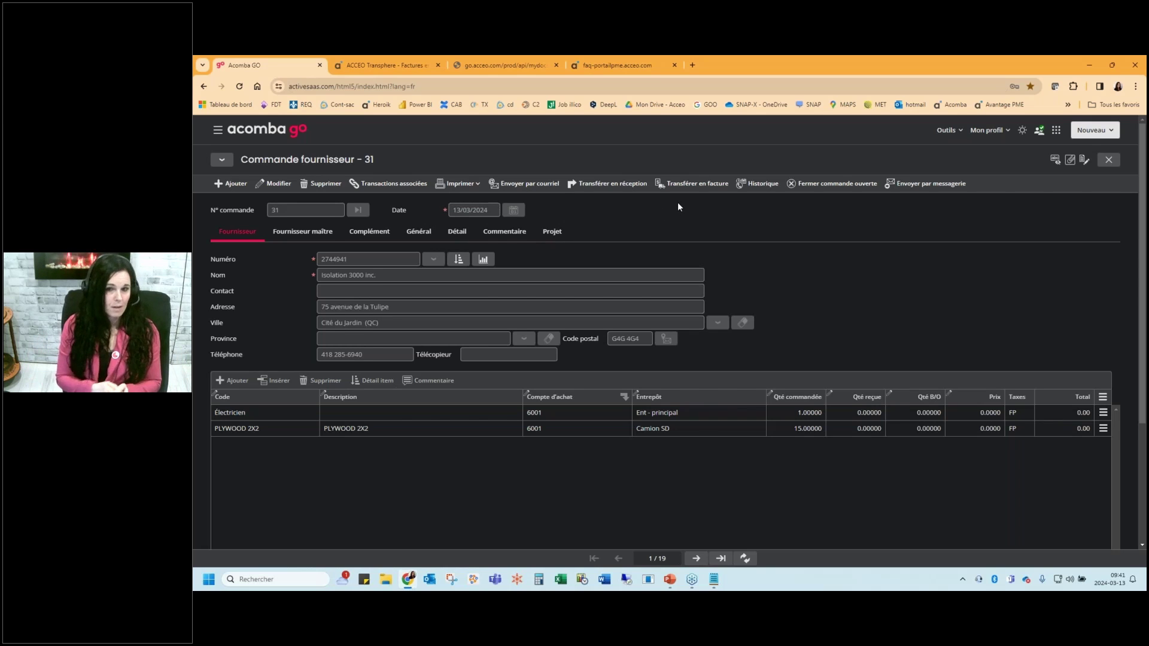
Transfer order 31 into a supplier receipt numbered 345678 and save it
{"action": "left_click", "coordinate": [606, 185]}
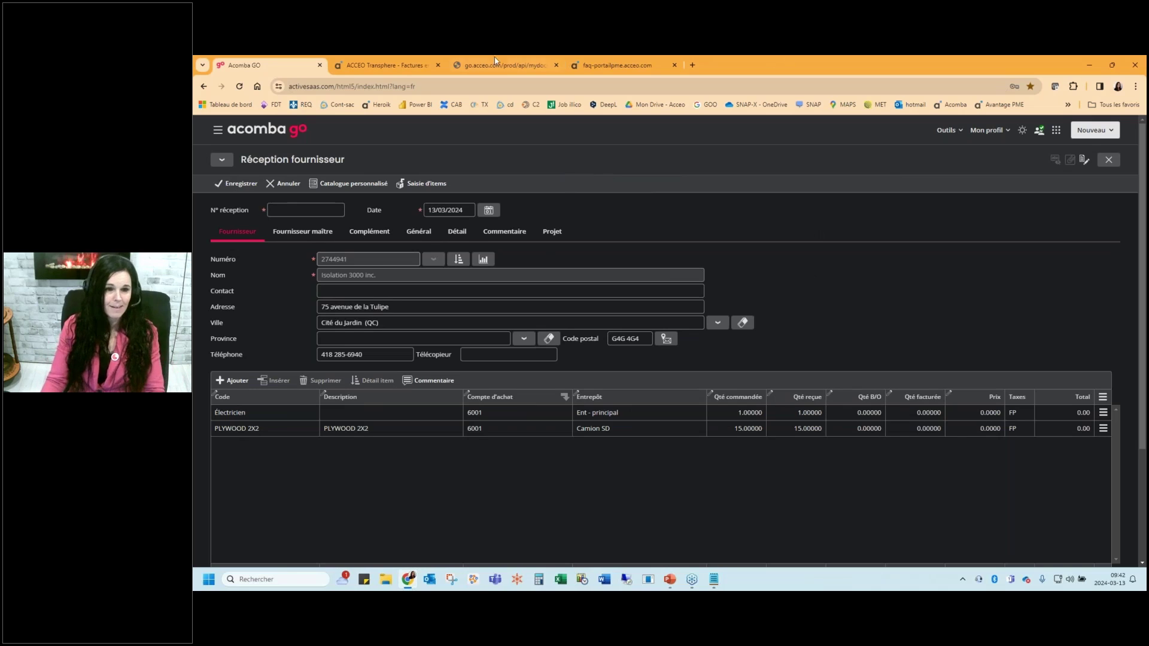
{"action": "left_click", "coordinate": [236, 183]}
{"action": "type", "text": "345678"}
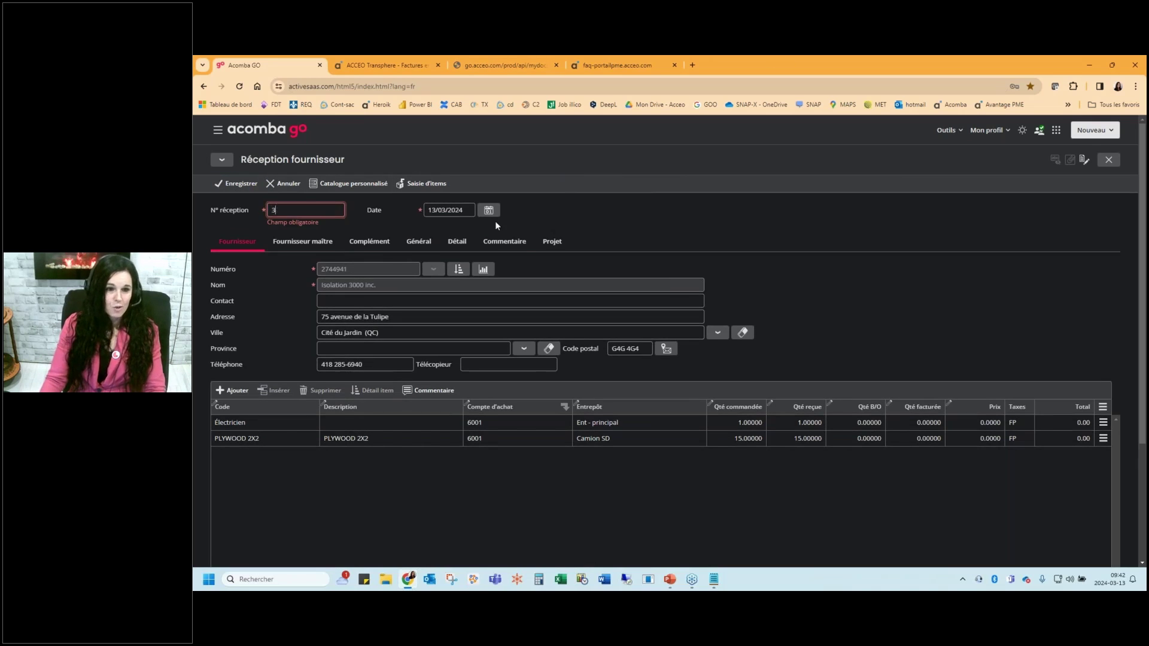
{"action": "key", "text": "Return"}
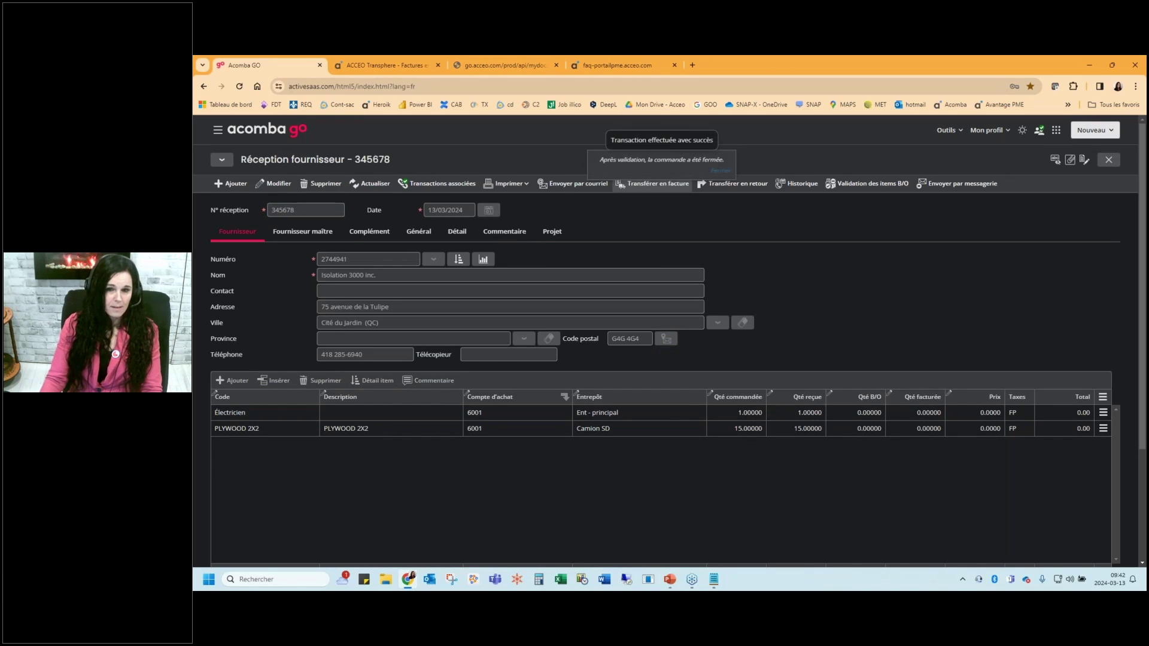
Transfer the receipt into supplier invoice 256789 and save it
{"action": "left_click", "coordinate": [643, 185]}
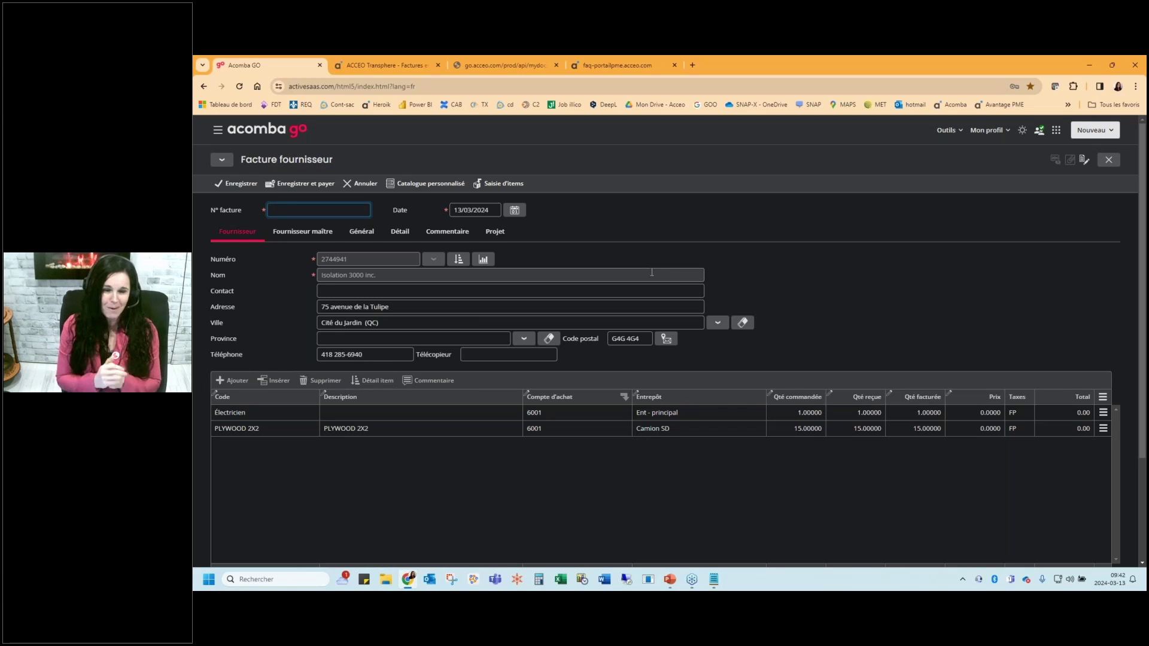
{"action": "type", "text": "256789"}
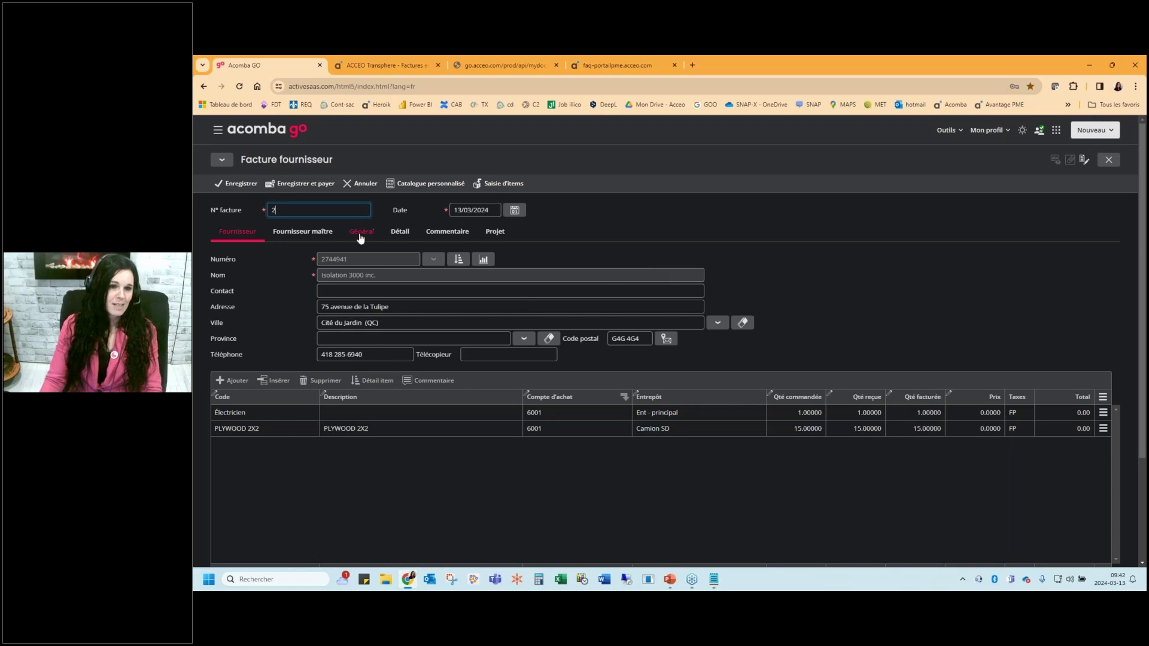
{"action": "left_click", "coordinate": [242, 184]}
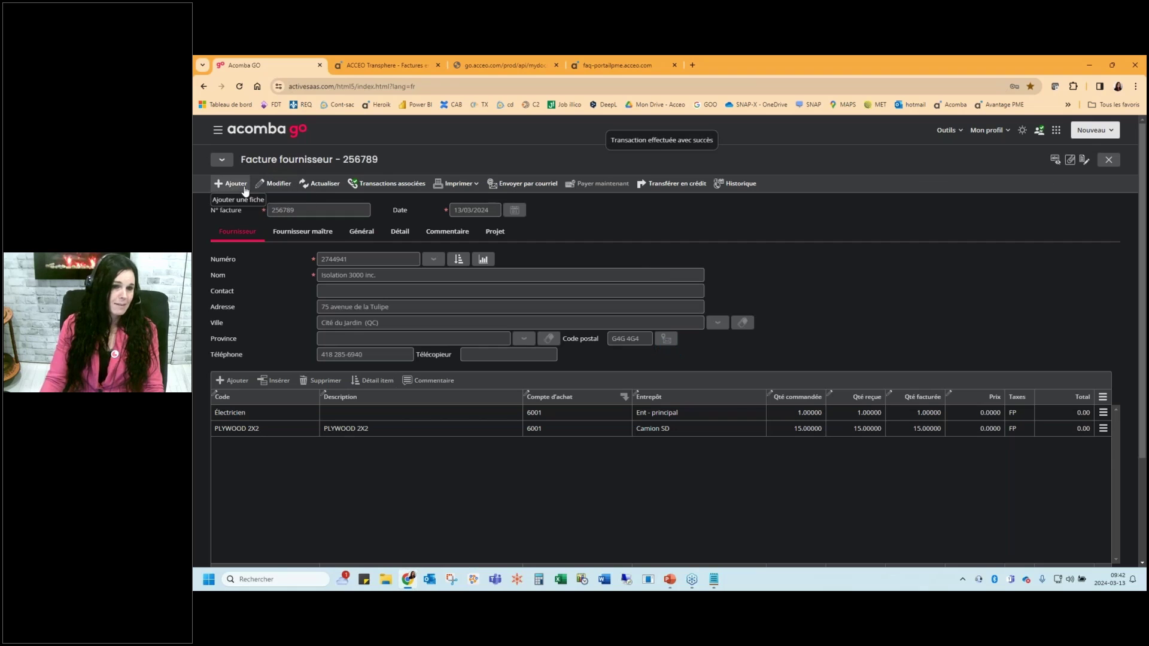
{"action": "left_click", "coordinate": [218, 133]}
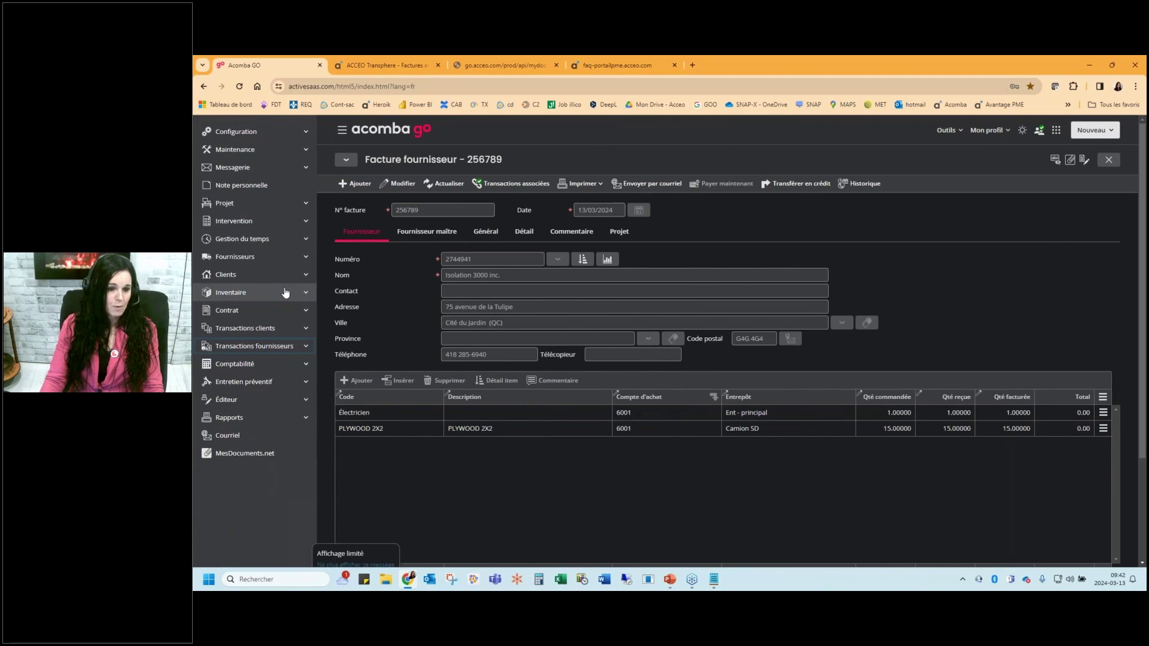
{"action": "left_click", "coordinate": [303, 418]}
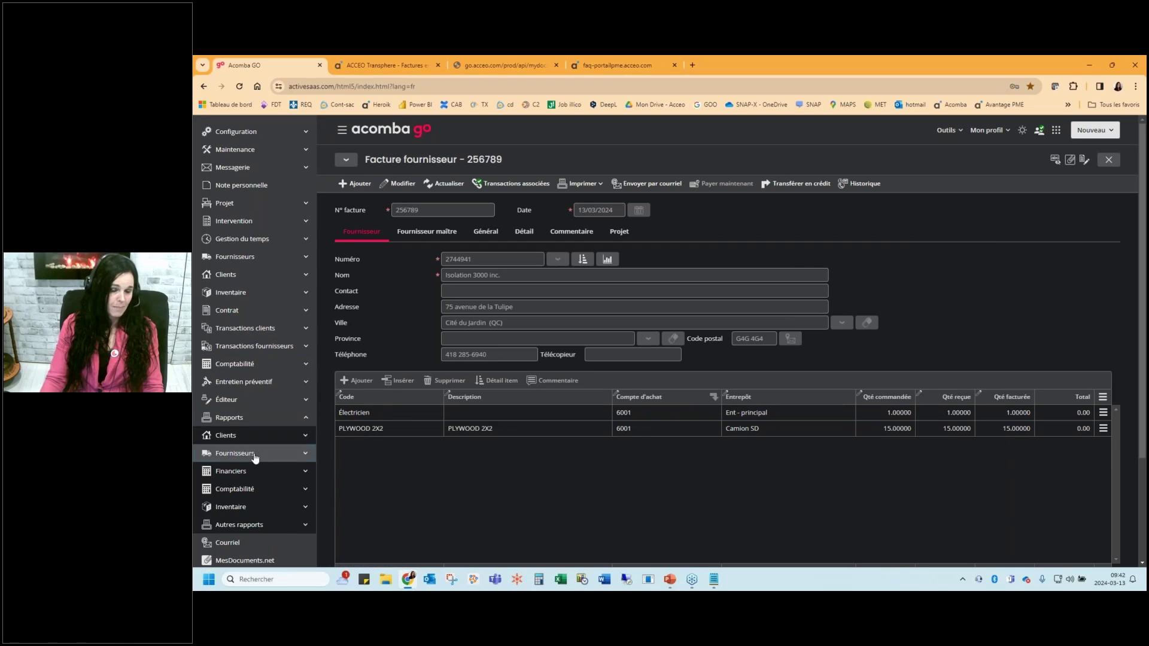
{"action": "left_click", "coordinate": [256, 454]}
{"action": "left_click", "coordinate": [261, 489]}
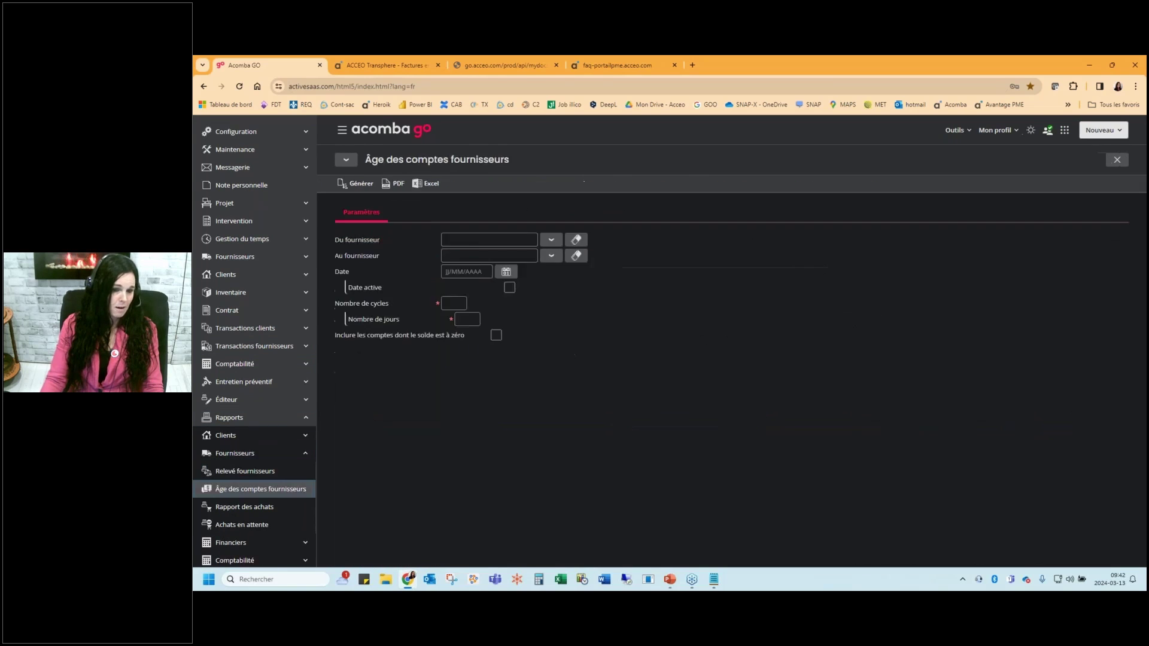
{"action": "left_click", "coordinate": [237, 184]}
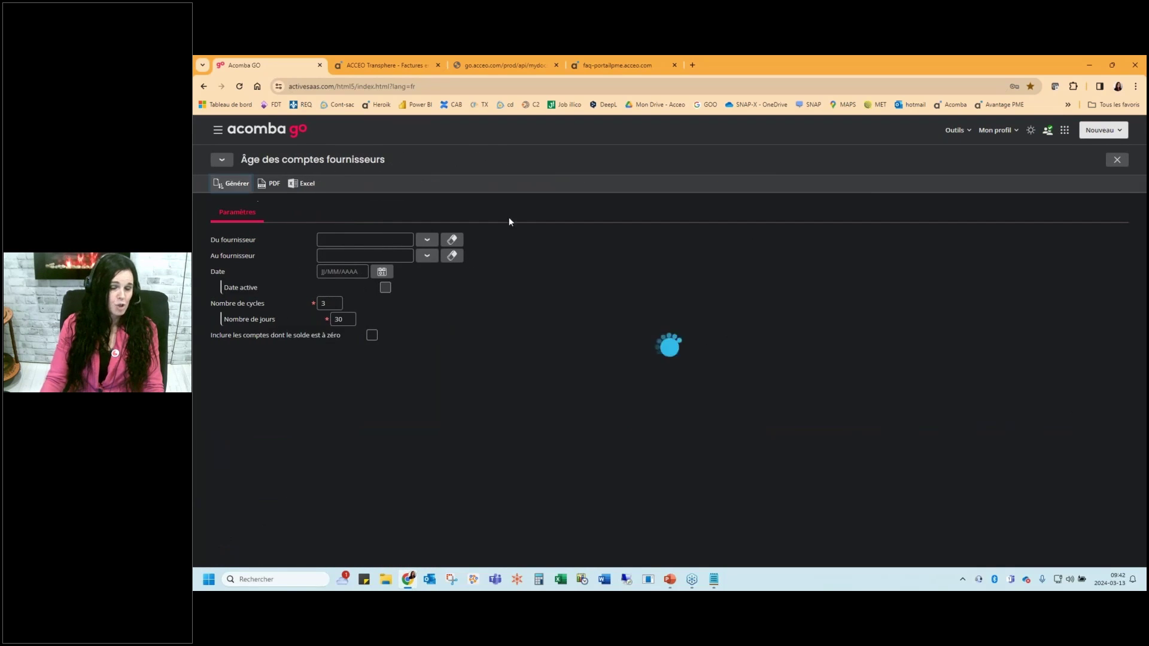
{"action": "left_click", "coordinate": [298, 209]}
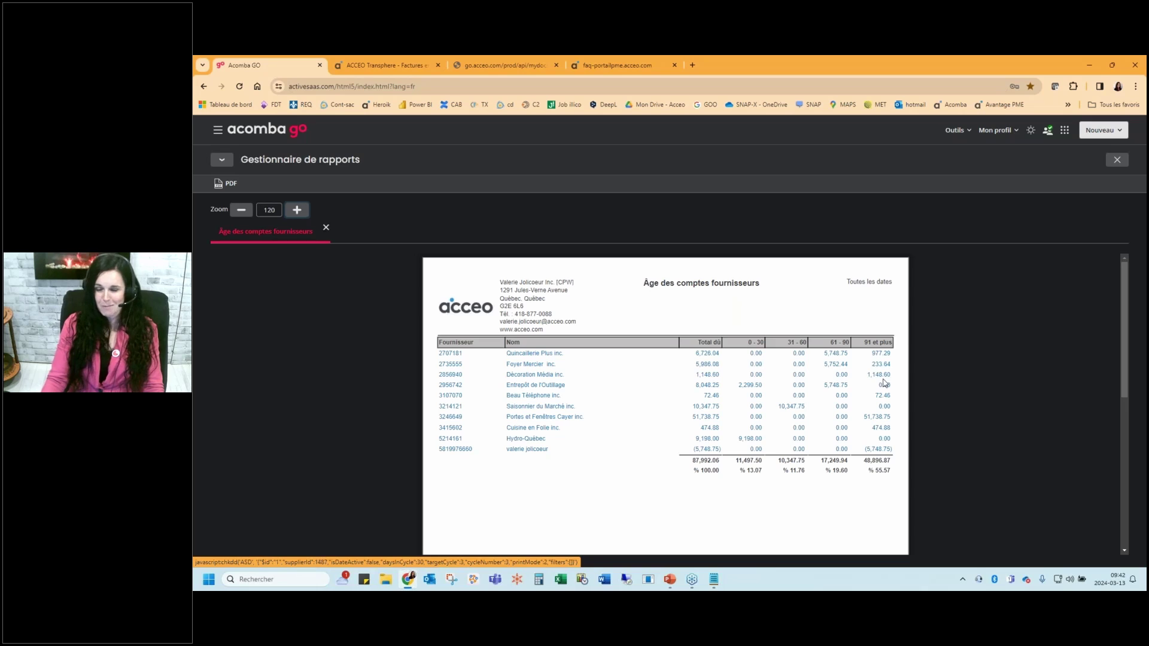
{"action": "left_click", "coordinate": [883, 379]}
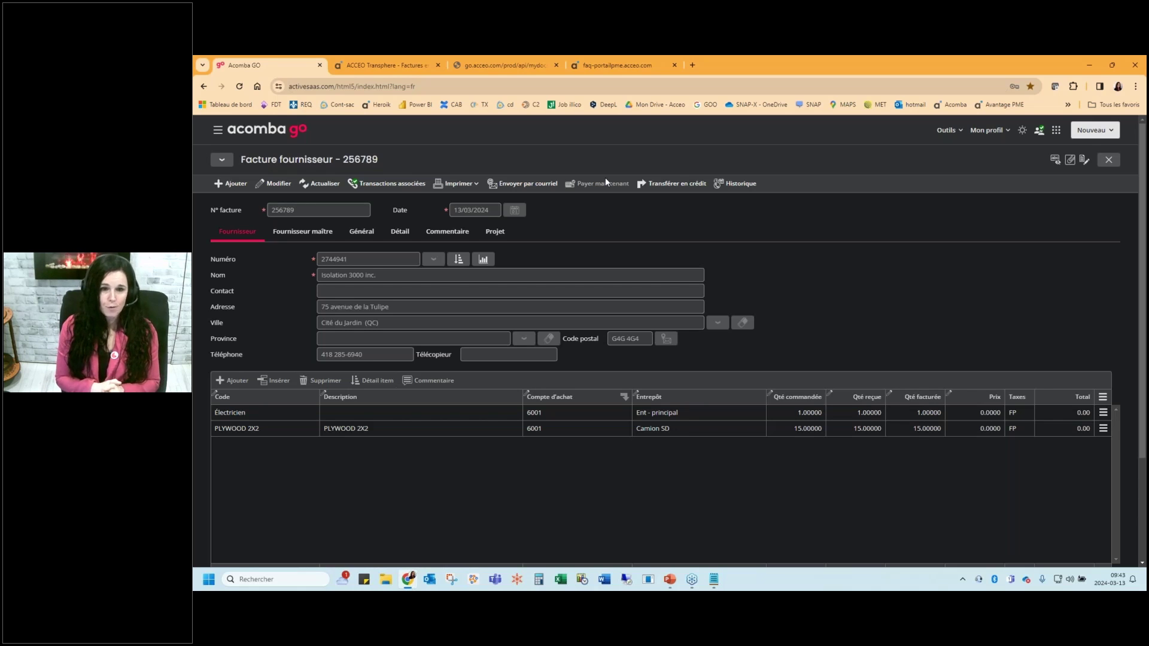
Close invoice 256789, the receipt, order and Gestion des commandes windows to reach the Tableau de bord
{"action": "key", "text": "Escape"}
{"action": "key", "text": "Escape"}
{"action": "key", "text": "Escape"}
{"action": "key", "text": "Escape"}
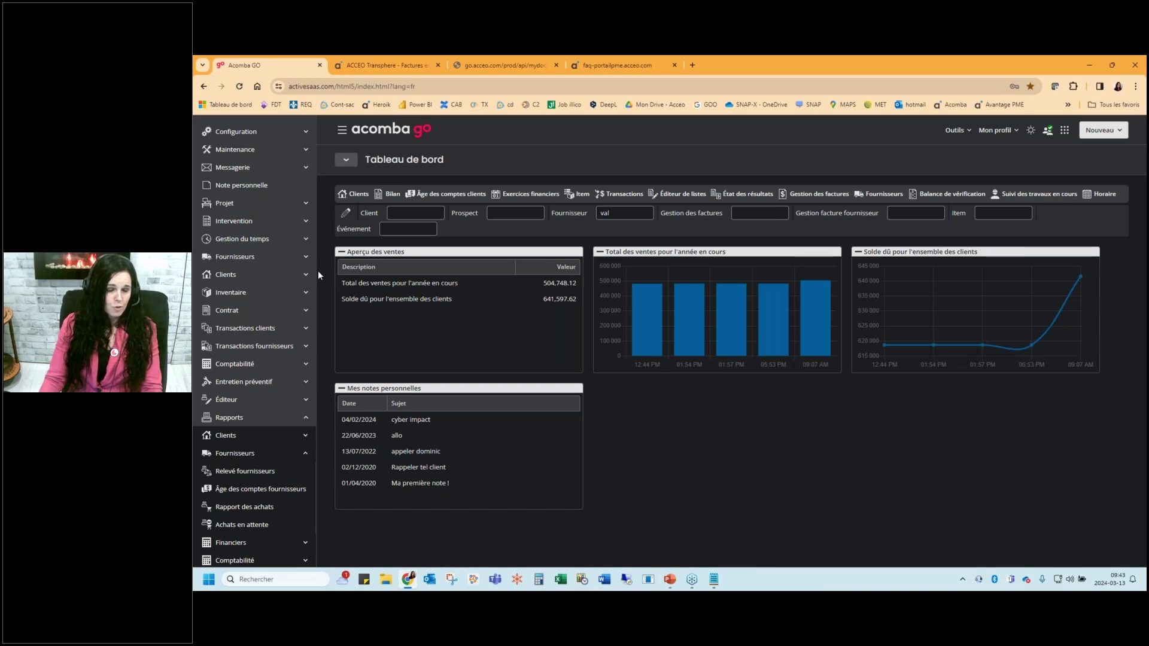
Start a new customer order from order management and select its customer
{"action": "left_click", "coordinate": [299, 328]}
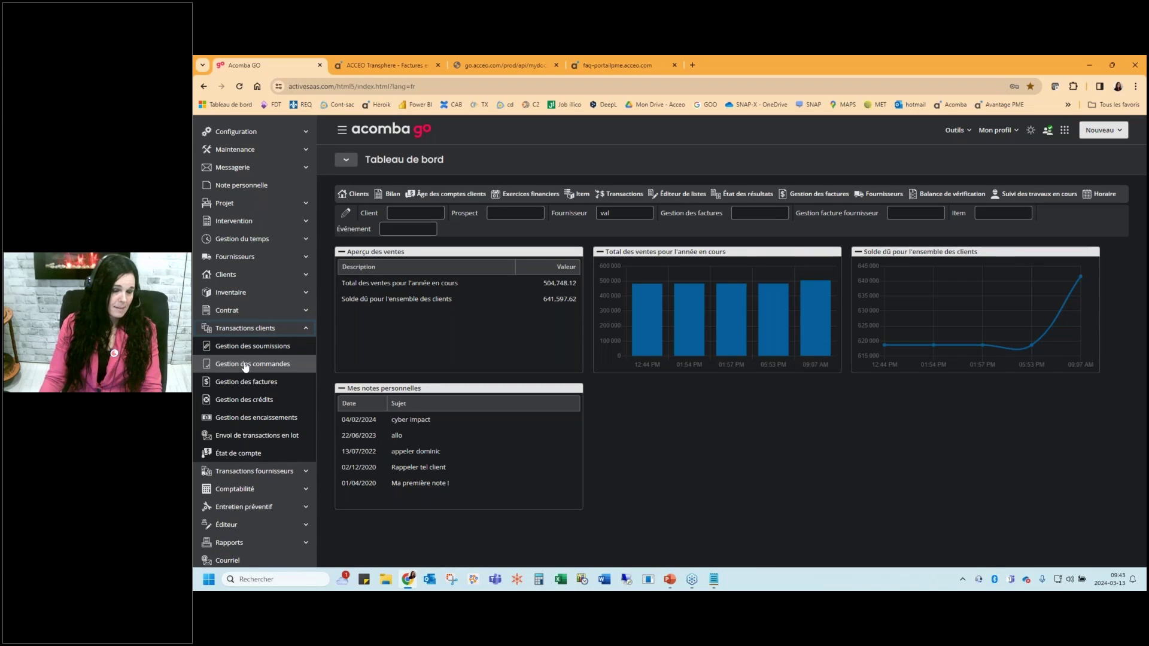
{"action": "left_click", "coordinate": [255, 369]}
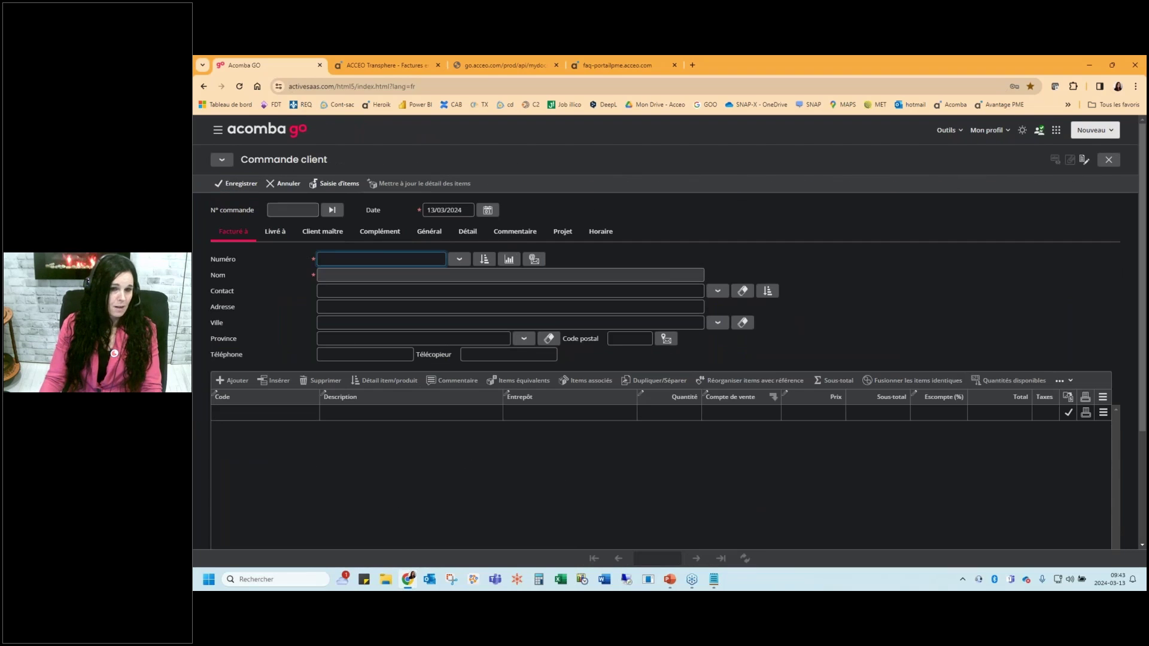
{"action": "left_click", "coordinate": [459, 260]}
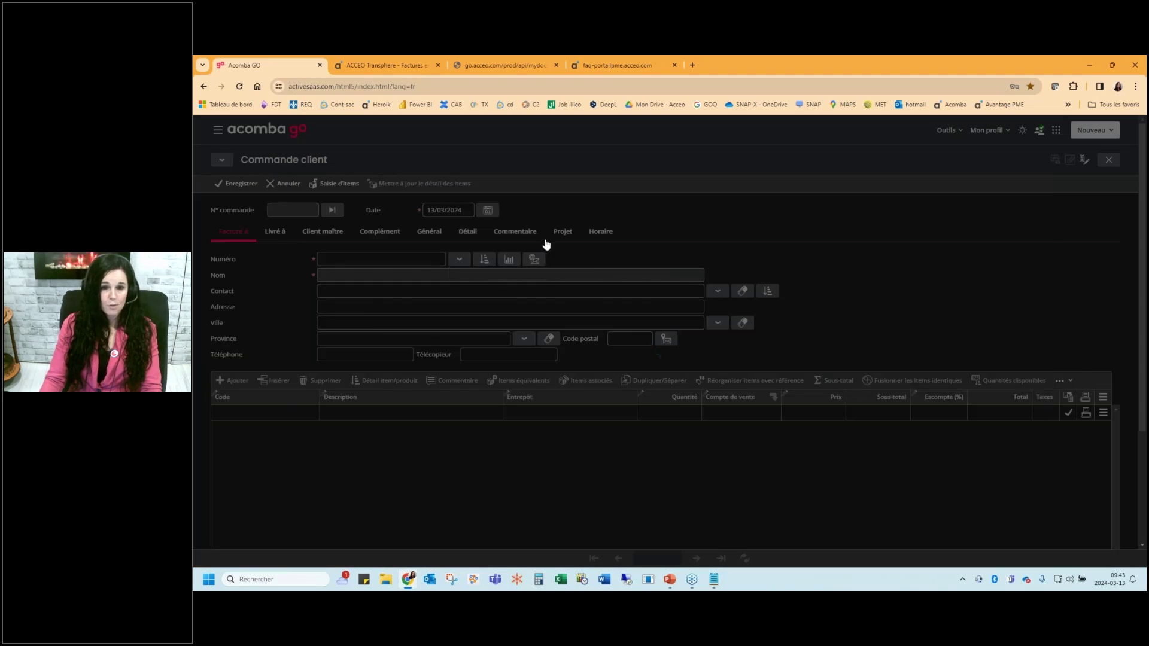
{"action": "double_click", "coordinate": [478, 399]}
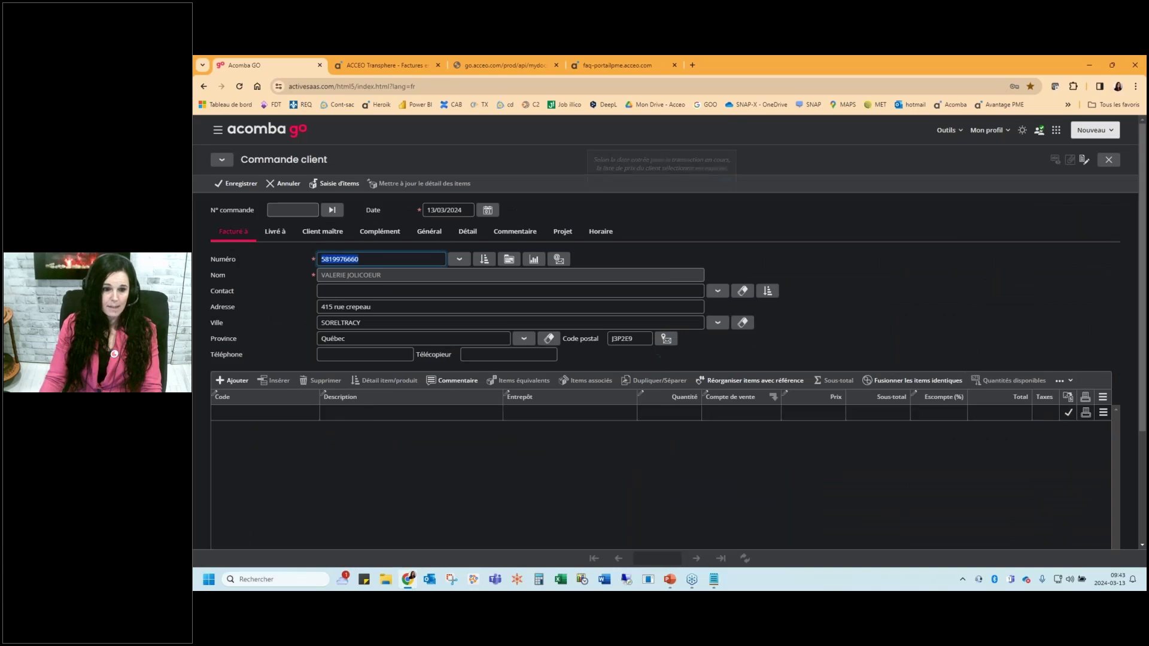
Add a line of 5,000 PLYWOOD 2X2 from the Ent - principal warehouse and save order 55
{"action": "left_click", "coordinate": [279, 413]}
{"action": "type", "text": "ply"}
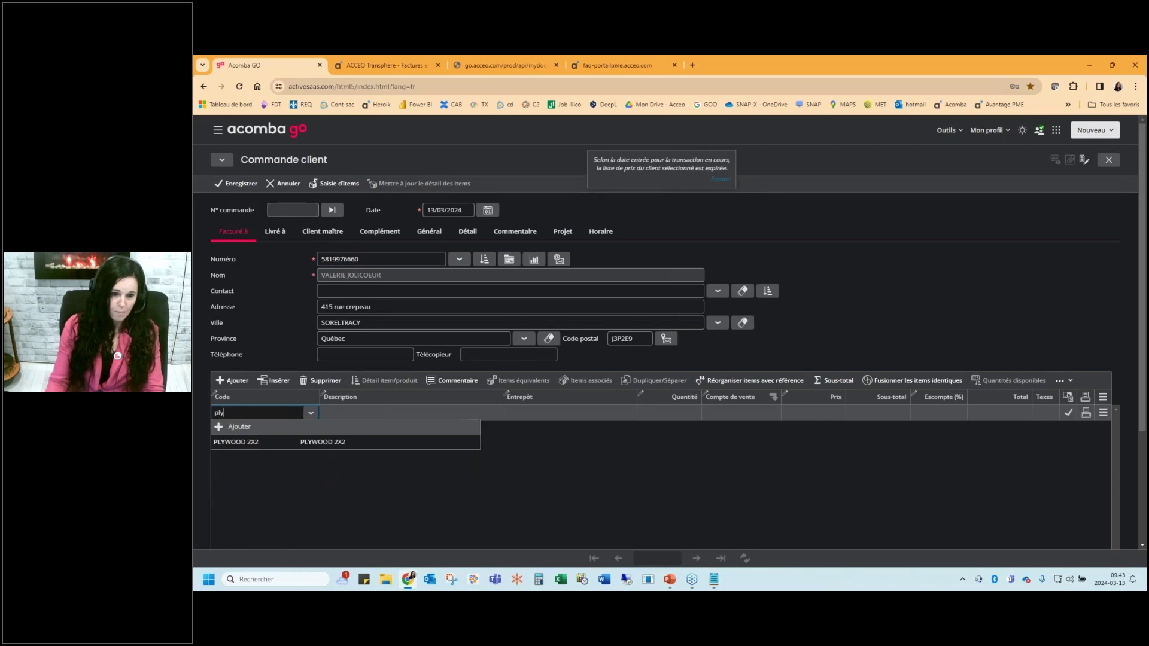
{"action": "left_click", "coordinate": [271, 441]}
{"action": "left_click", "coordinate": [546, 377]}
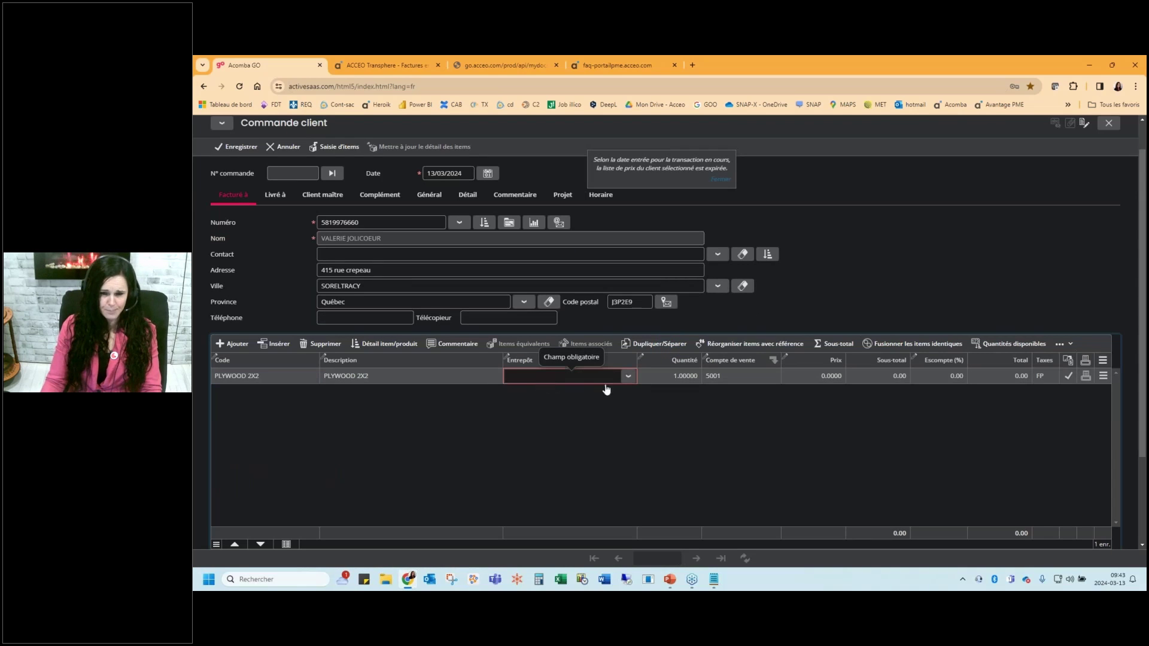
{"action": "left_click", "coordinate": [627, 377]}
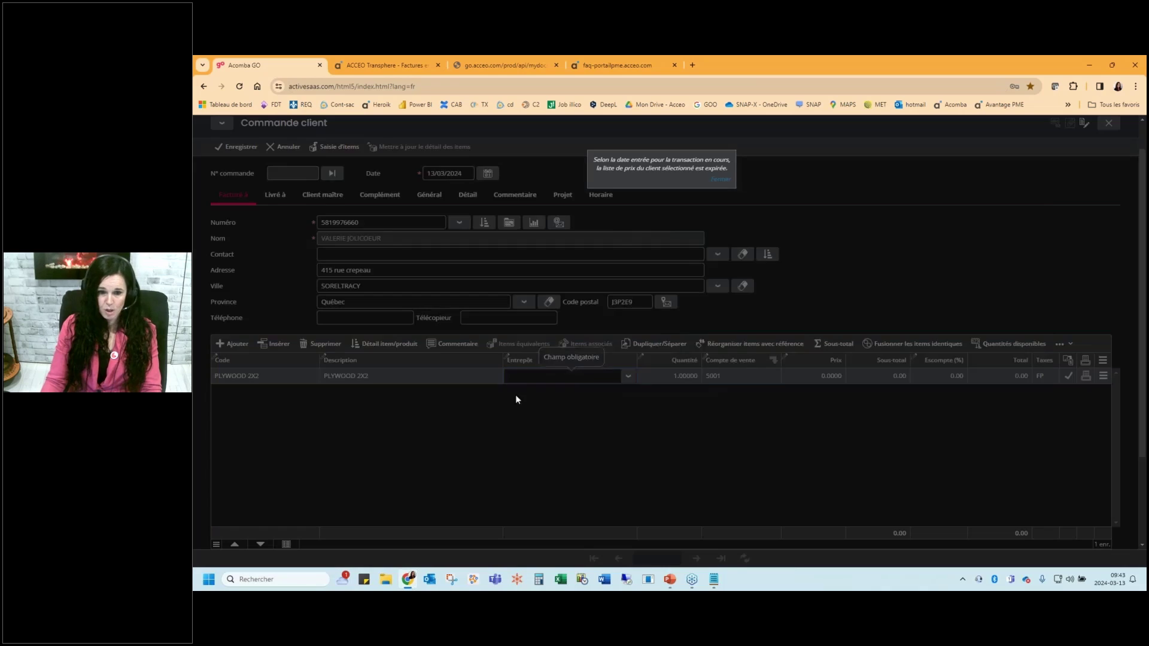
{"action": "double_click", "coordinate": [688, 306]}
{"action": "left_click", "coordinate": [679, 377]}
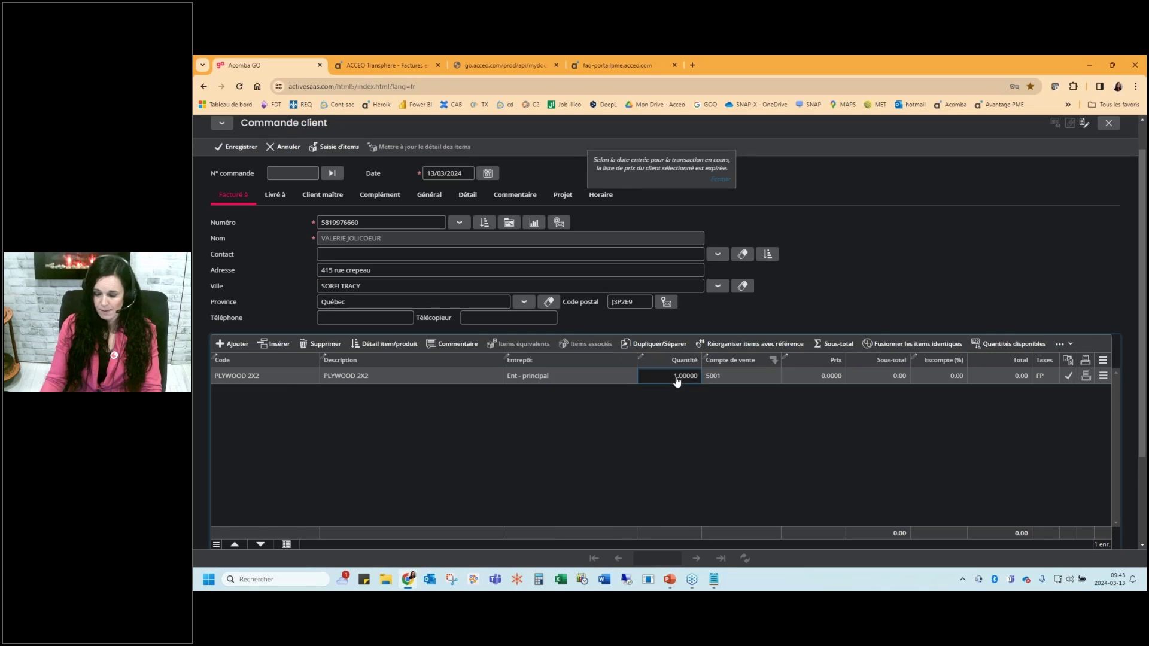
{"action": "type", "text": "5000"}
{"action": "key", "text": "Tab"}
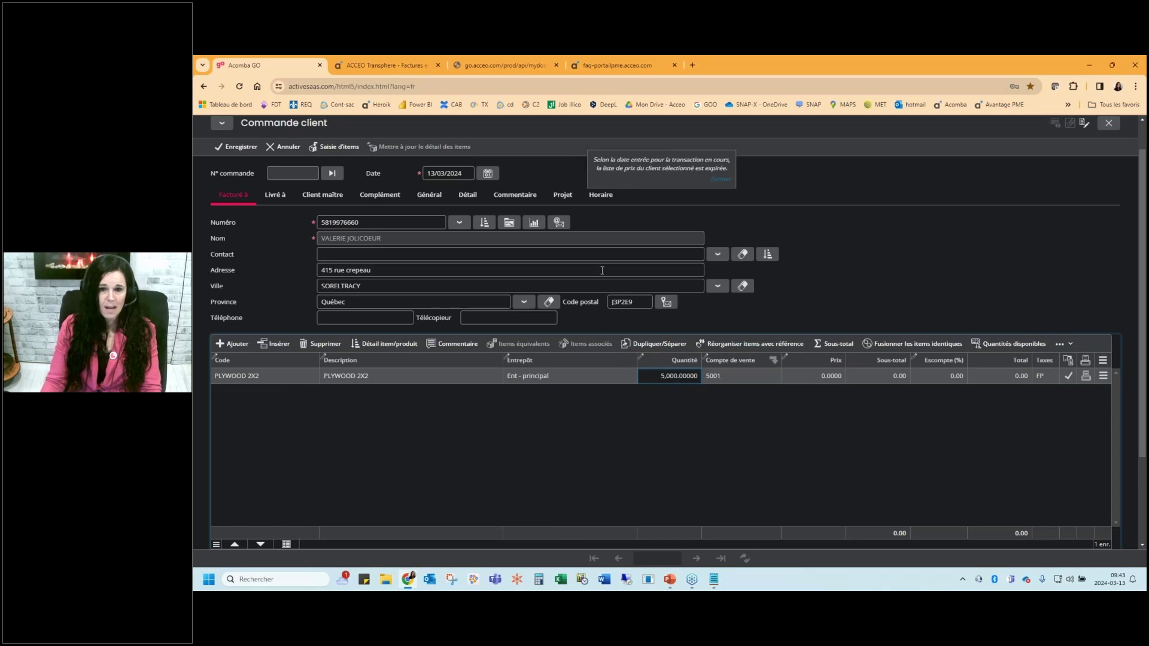
{"action": "left_click", "coordinate": [234, 148]}
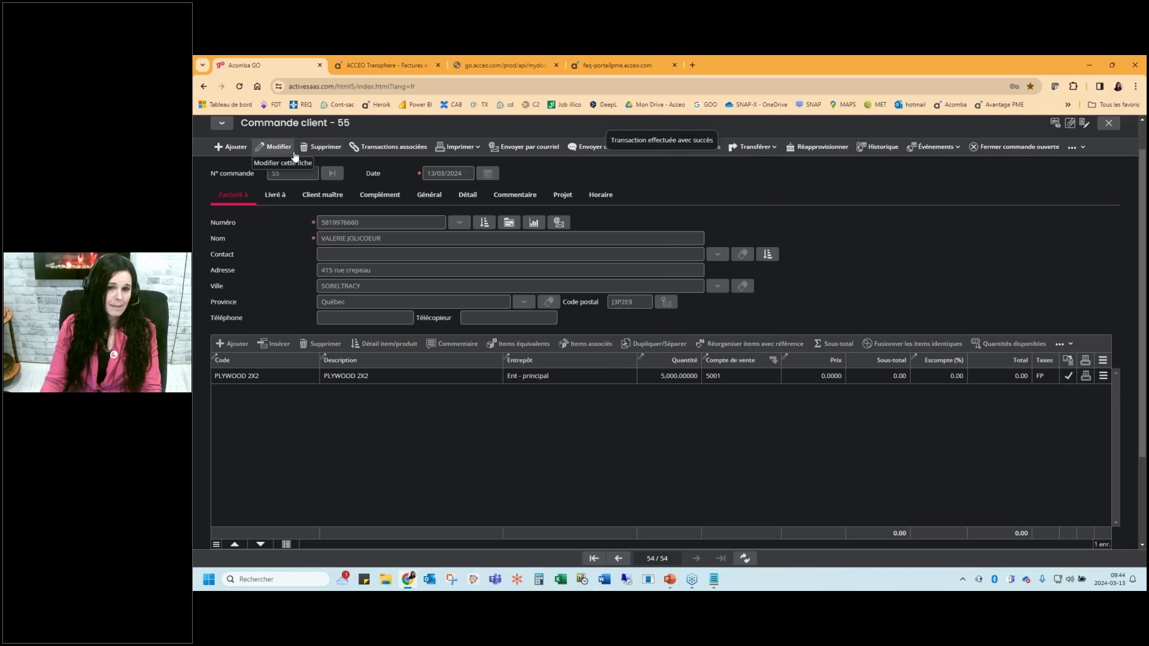
Propose restocking for order 55's 5,000 PLYWOOD 2X2, then close back to the Tableau de bord
{"action": "left_click", "coordinate": [818, 148]}
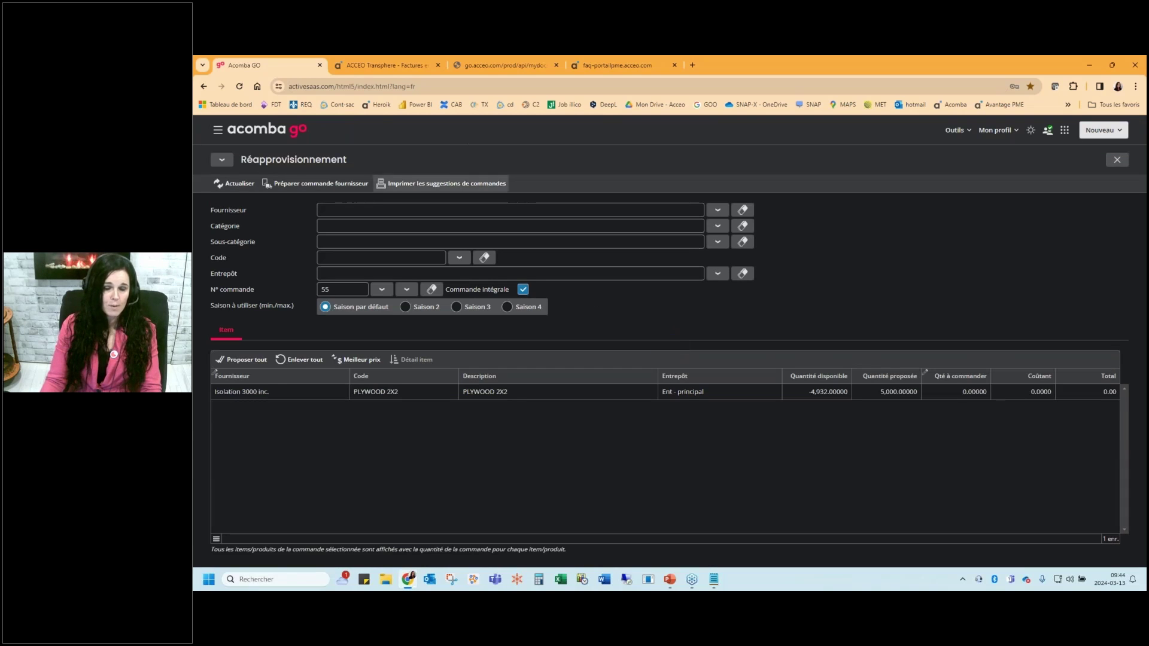
{"action": "left_click", "coordinate": [241, 360]}
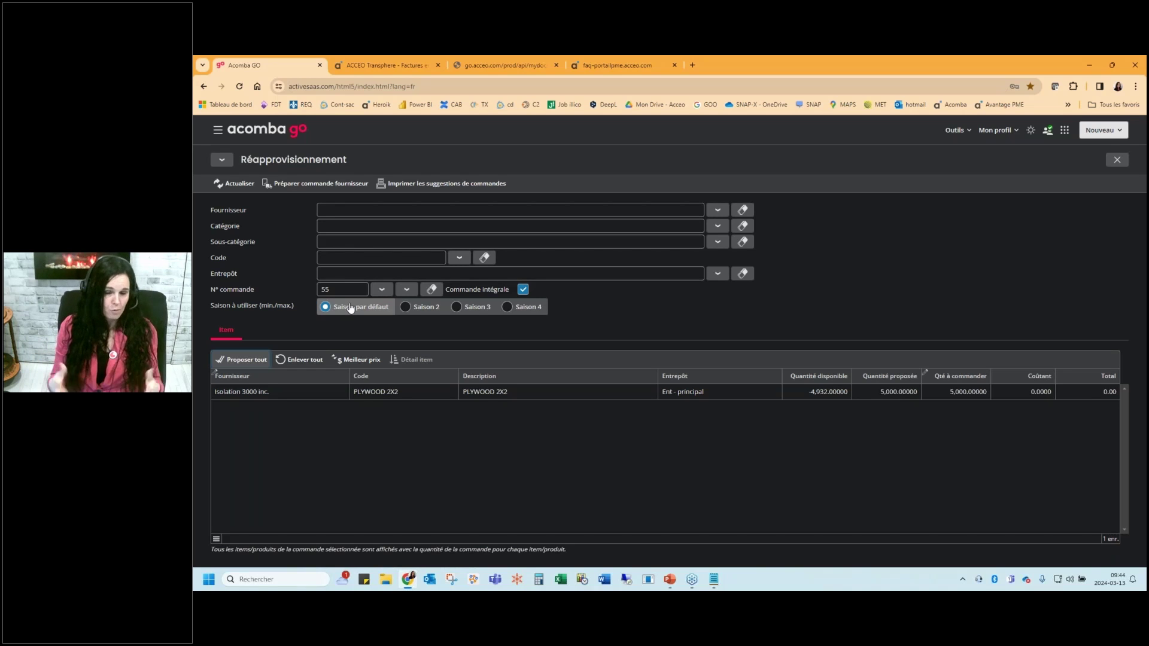
{"action": "key", "text": "Escape"}
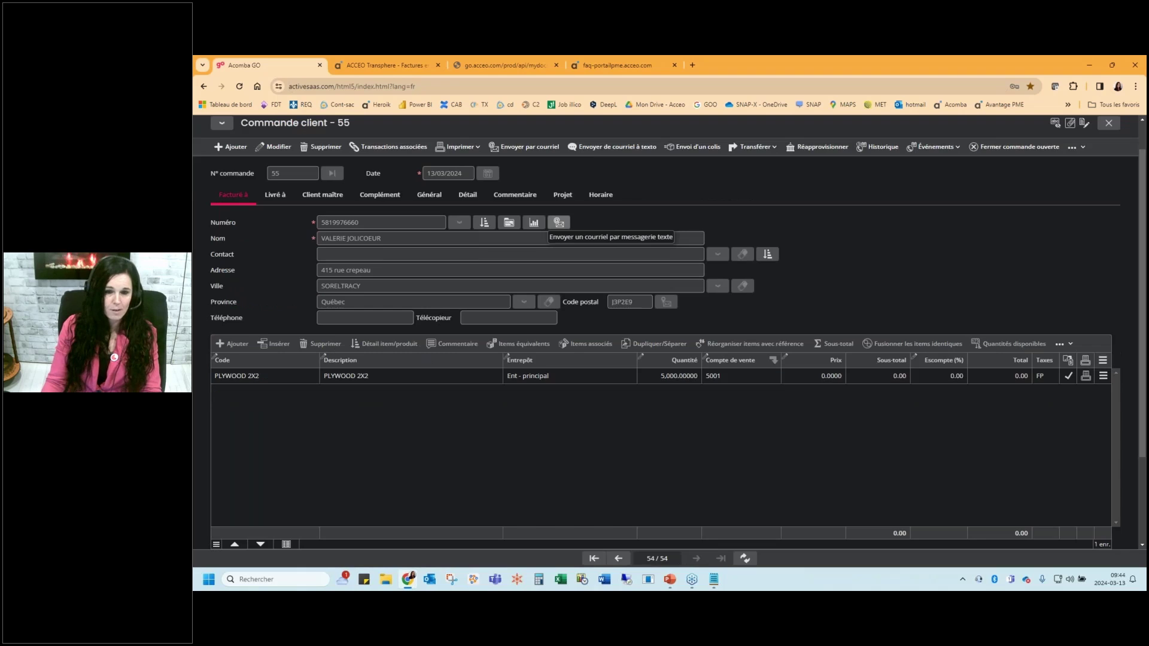
{"action": "key", "text": "Escape"}
{"action": "key", "text": "Escape"}
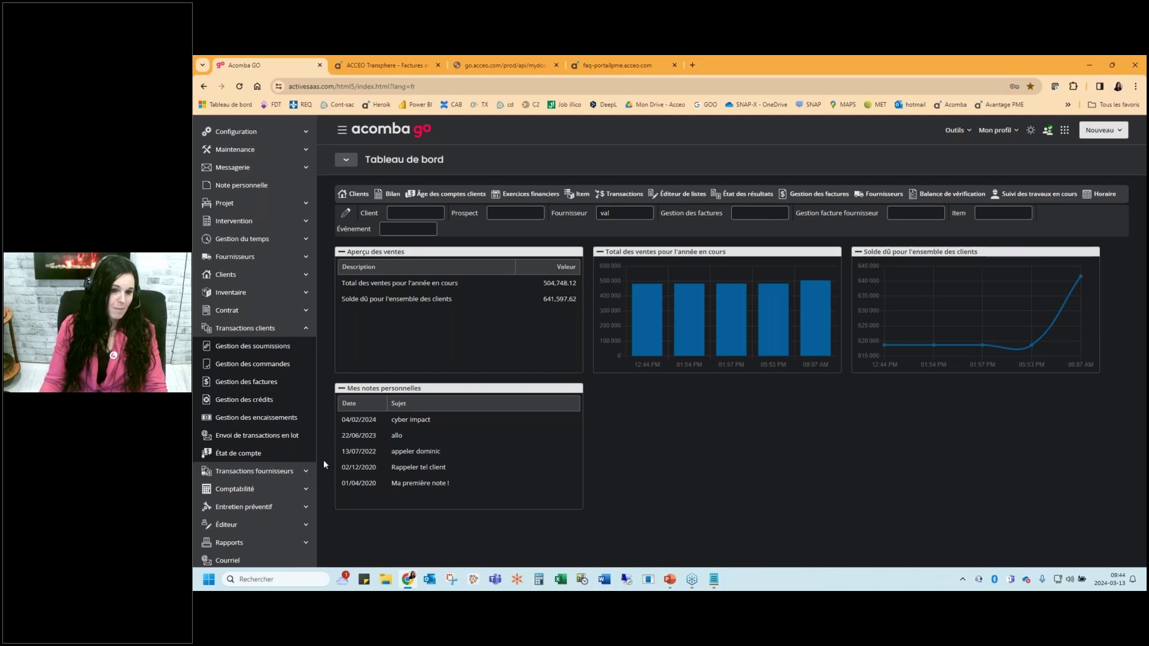
Open the Interventions list (34, 33, 19, 8) from the sidebar's Intervention section
{"action": "left_click", "coordinate": [282, 471]}
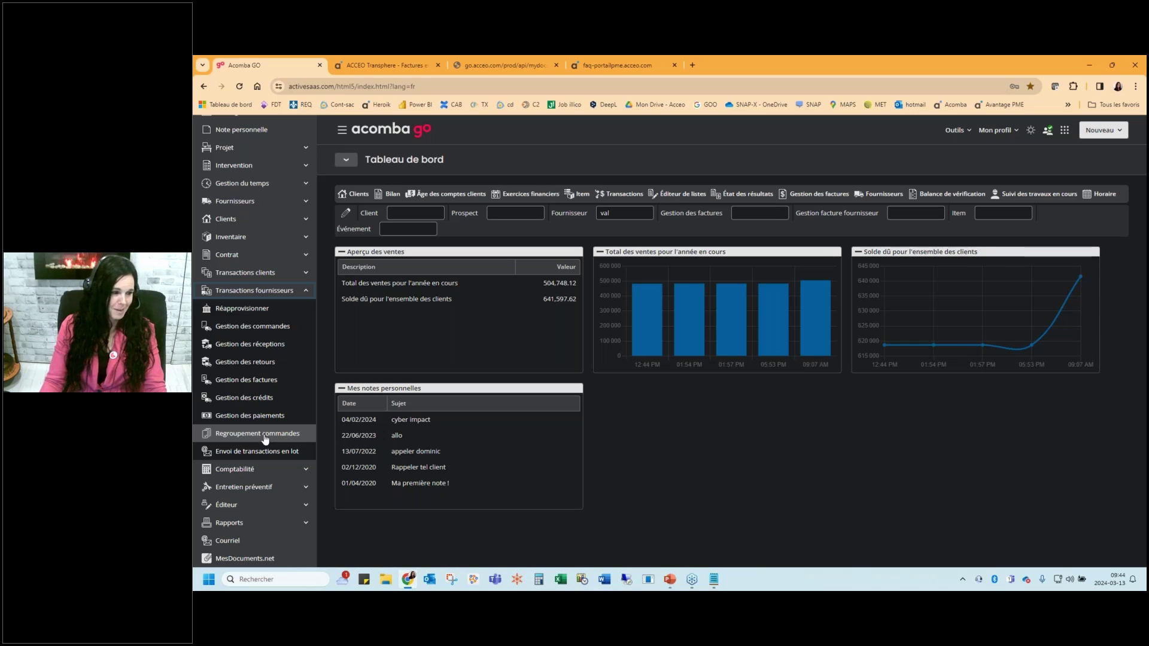
{"action": "left_click", "coordinate": [277, 292]}
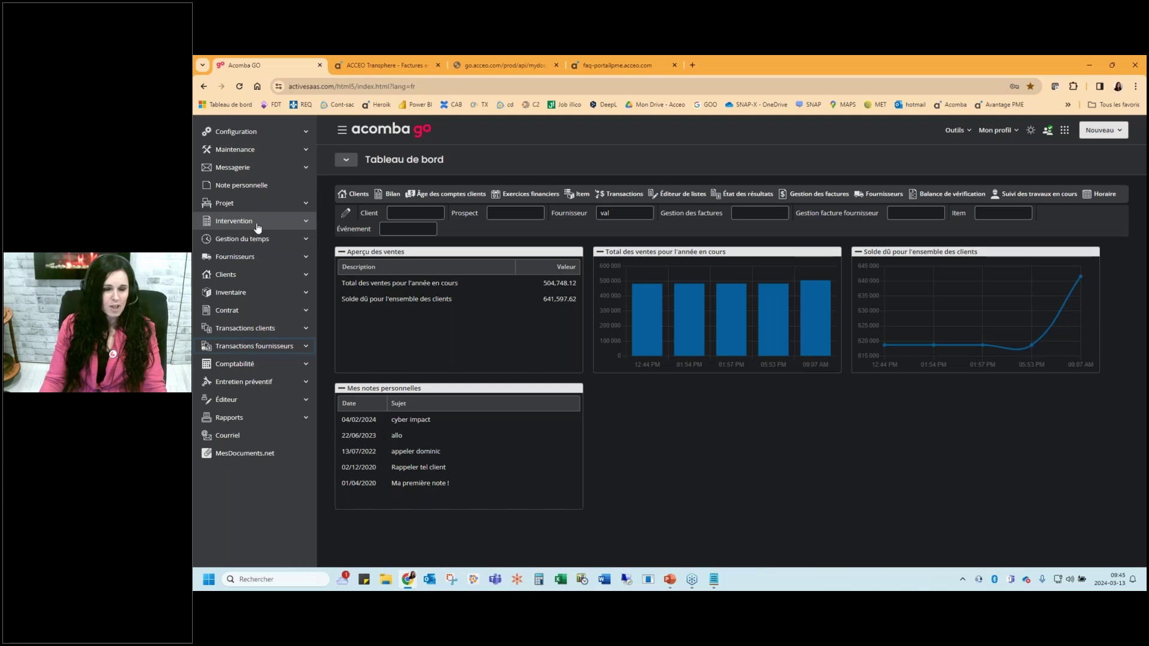
{"action": "left_click", "coordinate": [258, 226]}
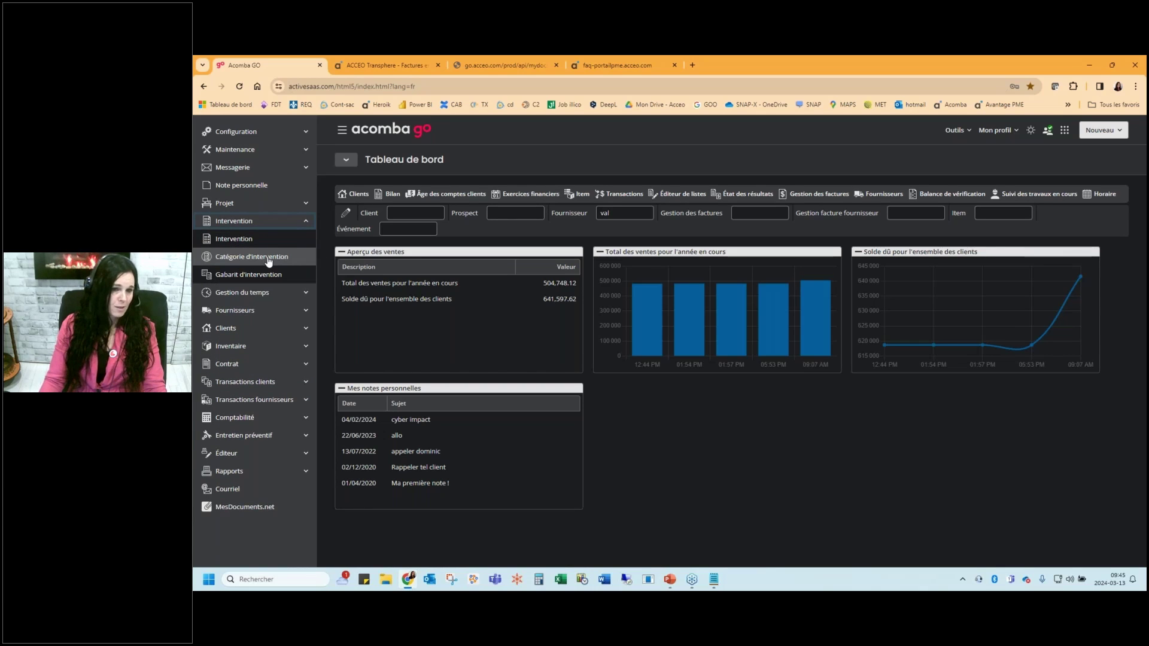
{"action": "left_click", "coordinate": [234, 239]}
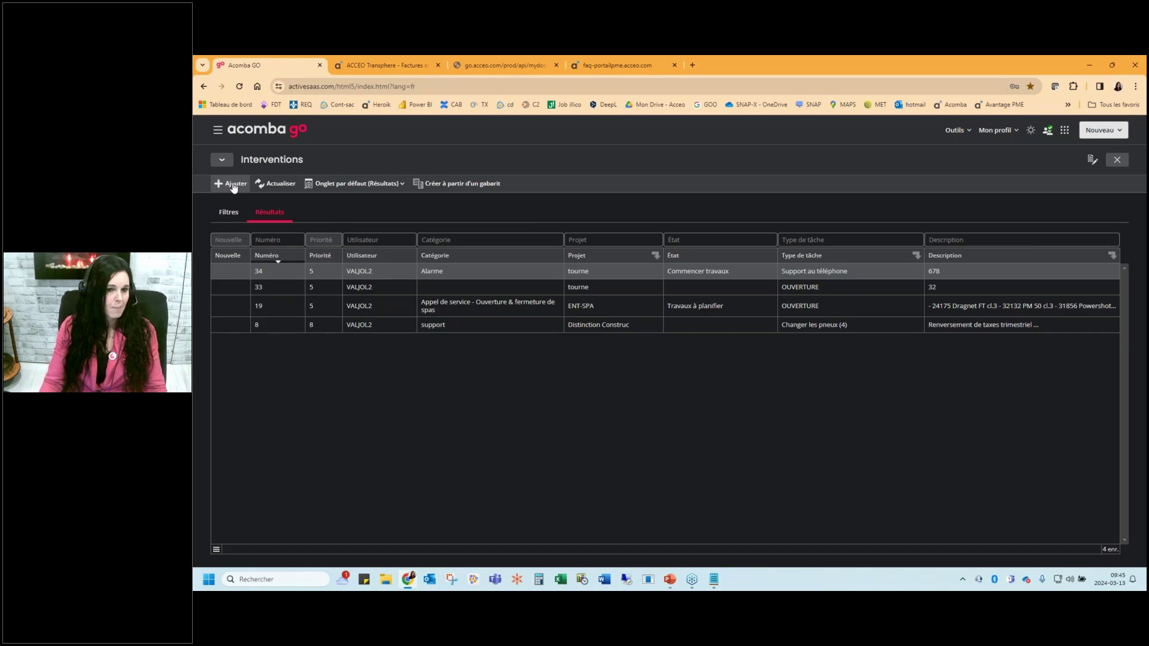
{"action": "left_click", "coordinate": [233, 186]}
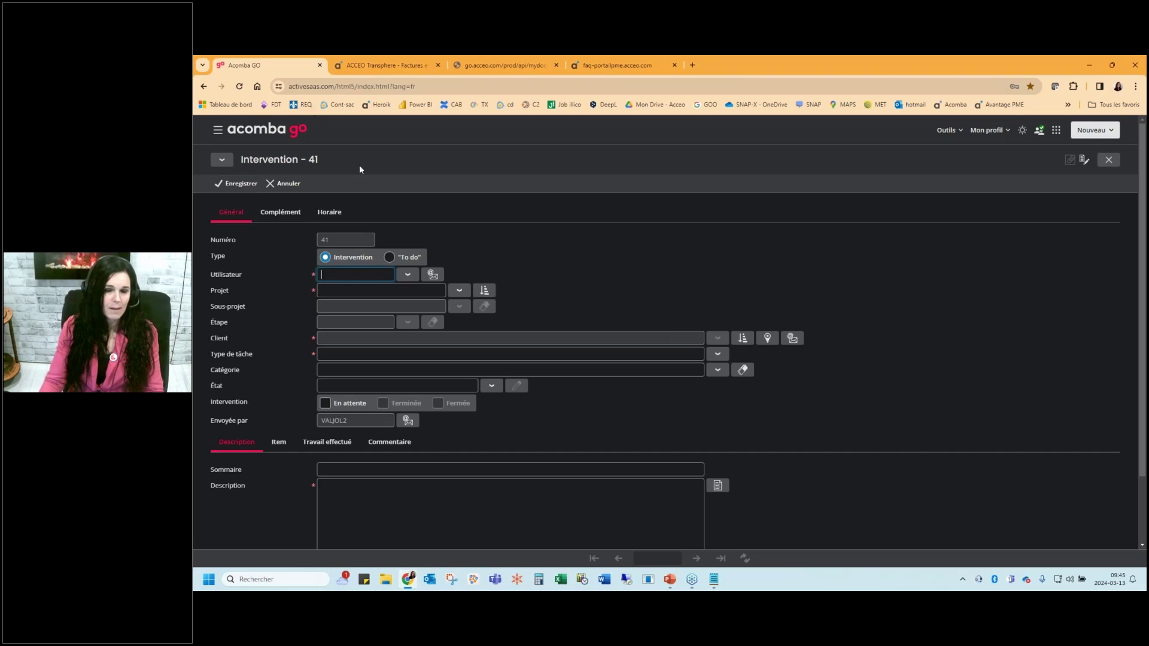
{"action": "left_click", "coordinate": [407, 280]}
{"action": "double_click", "coordinate": [569, 323]}
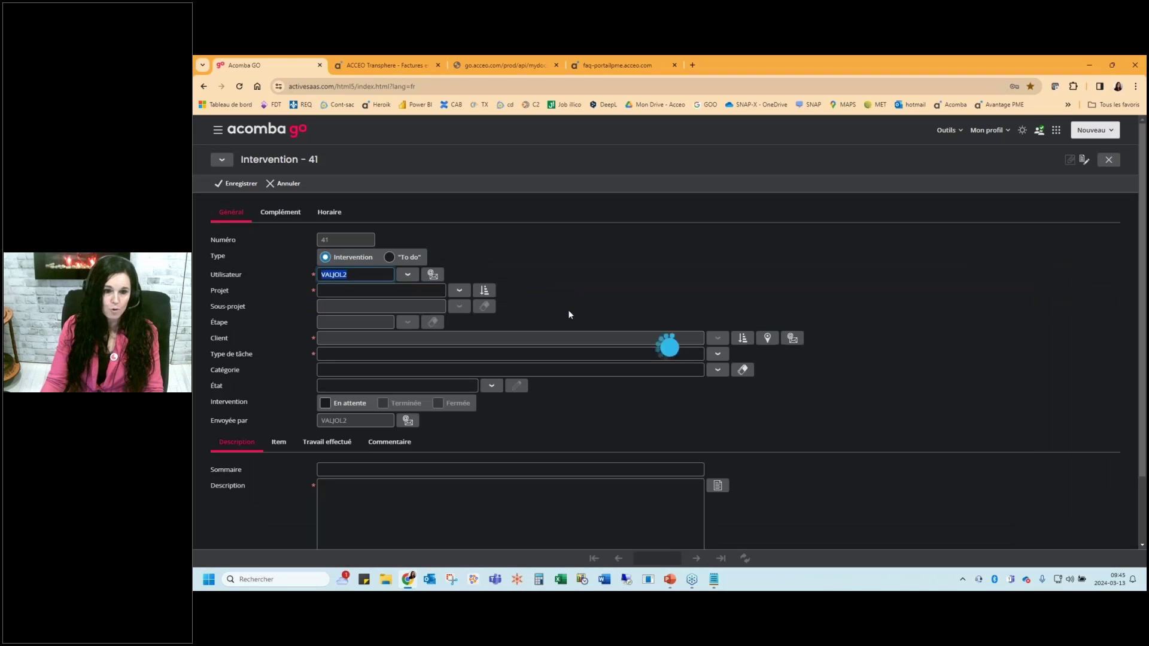
{"action": "left_click", "coordinate": [459, 291]}
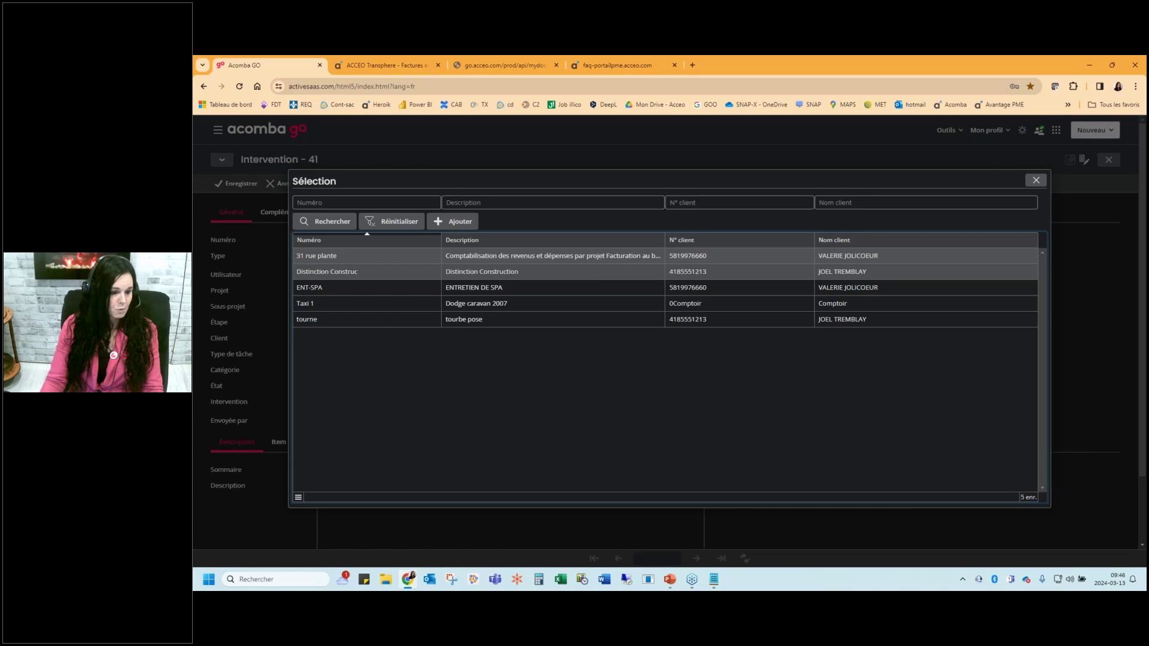
{"action": "left_click", "coordinate": [462, 259]}
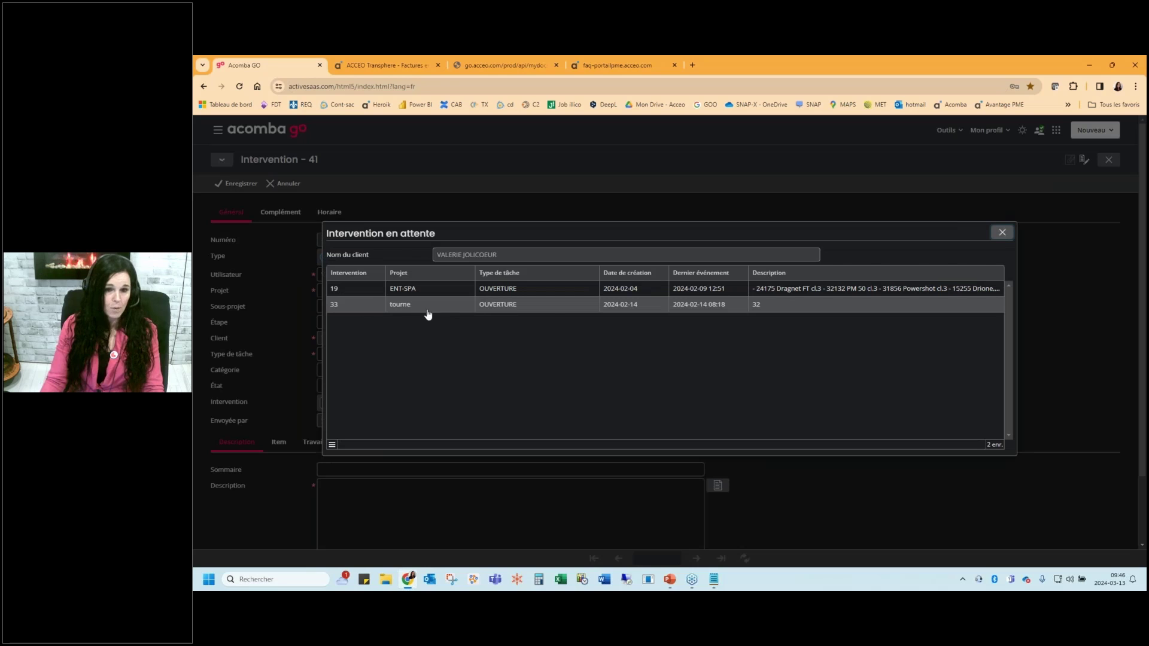
{"action": "key", "text": "Escape"}
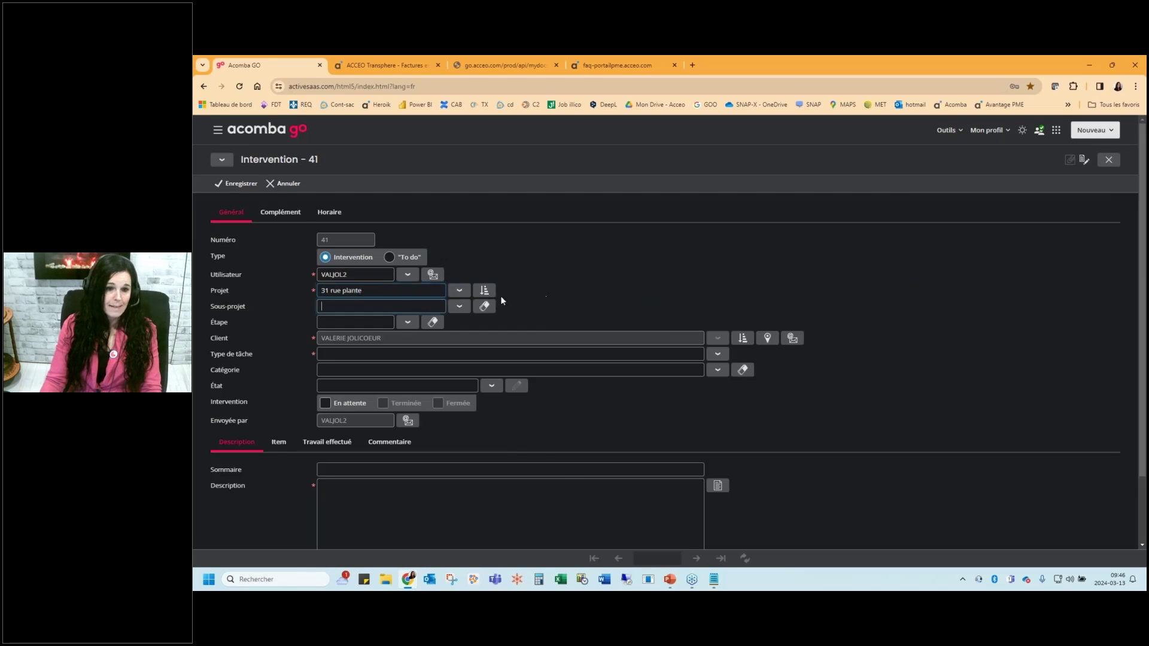
Set sub-project 0001, step 5025, task OUVERTURE, the spa opening/closing category and status En attente
{"action": "left_click", "coordinate": [459, 306]}
{"action": "left_click", "coordinate": [418, 271]}
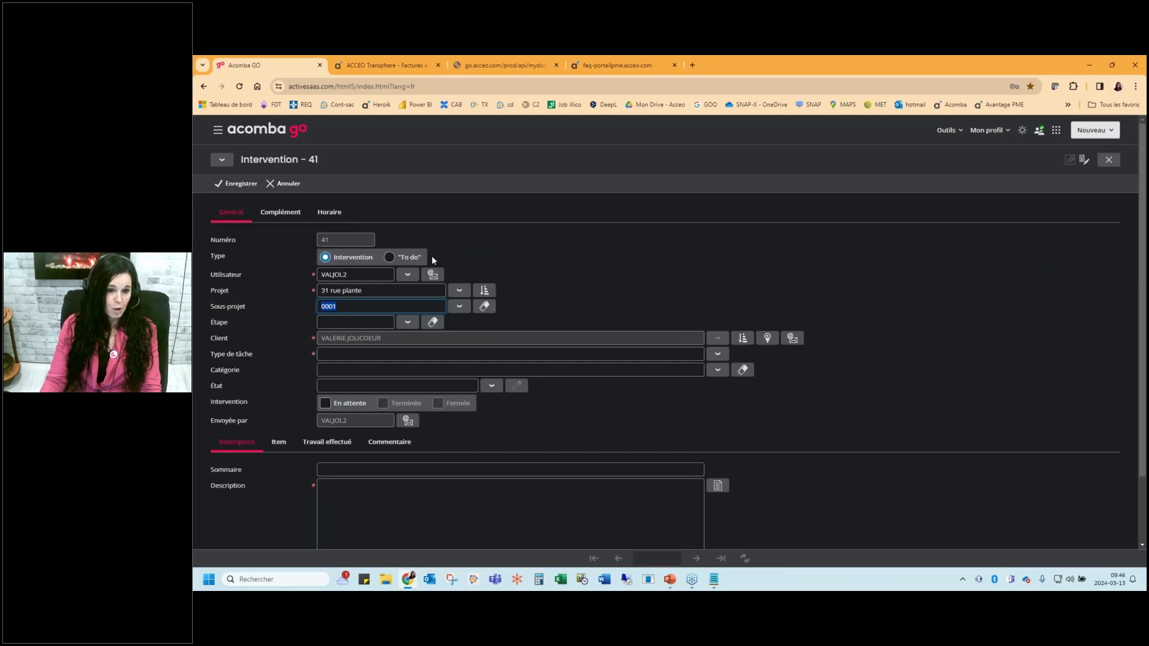
{"action": "left_click", "coordinate": [409, 323]}
{"action": "left_click", "coordinate": [520, 256]}
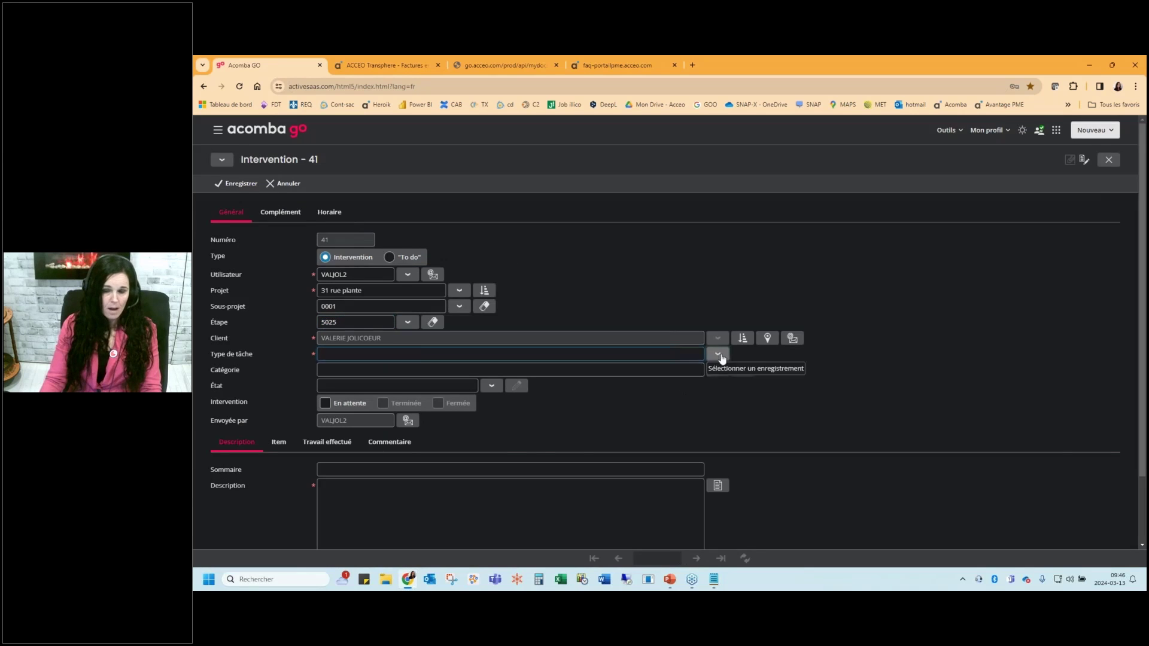
{"action": "left_click", "coordinate": [718, 354]}
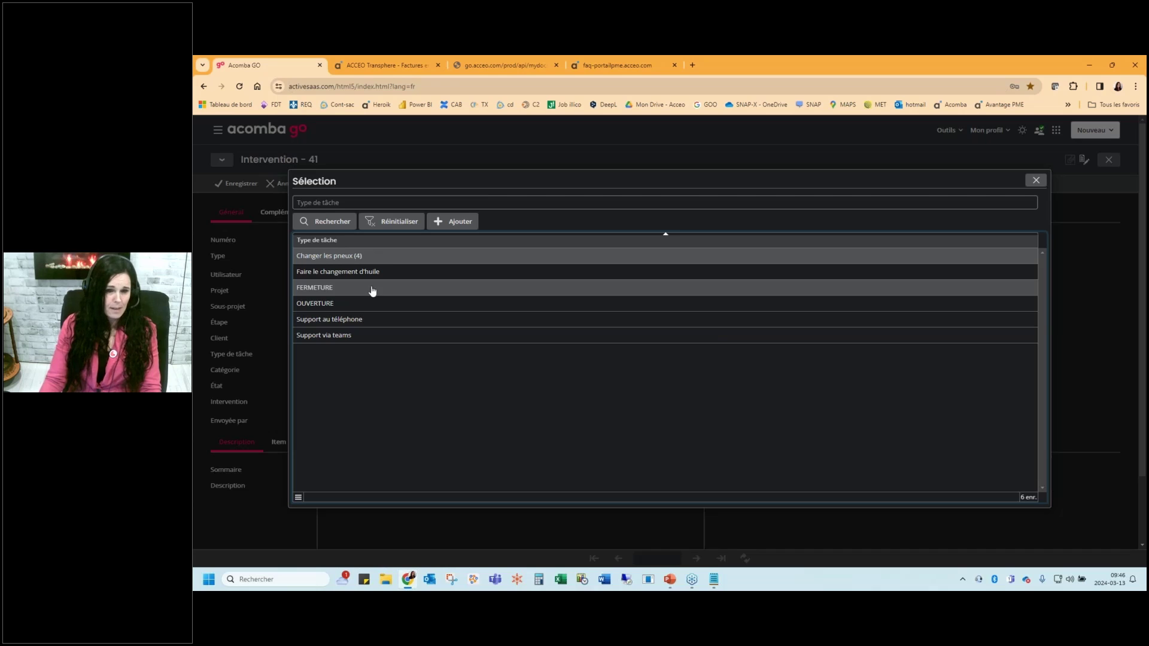
{"action": "left_click", "coordinate": [334, 304]}
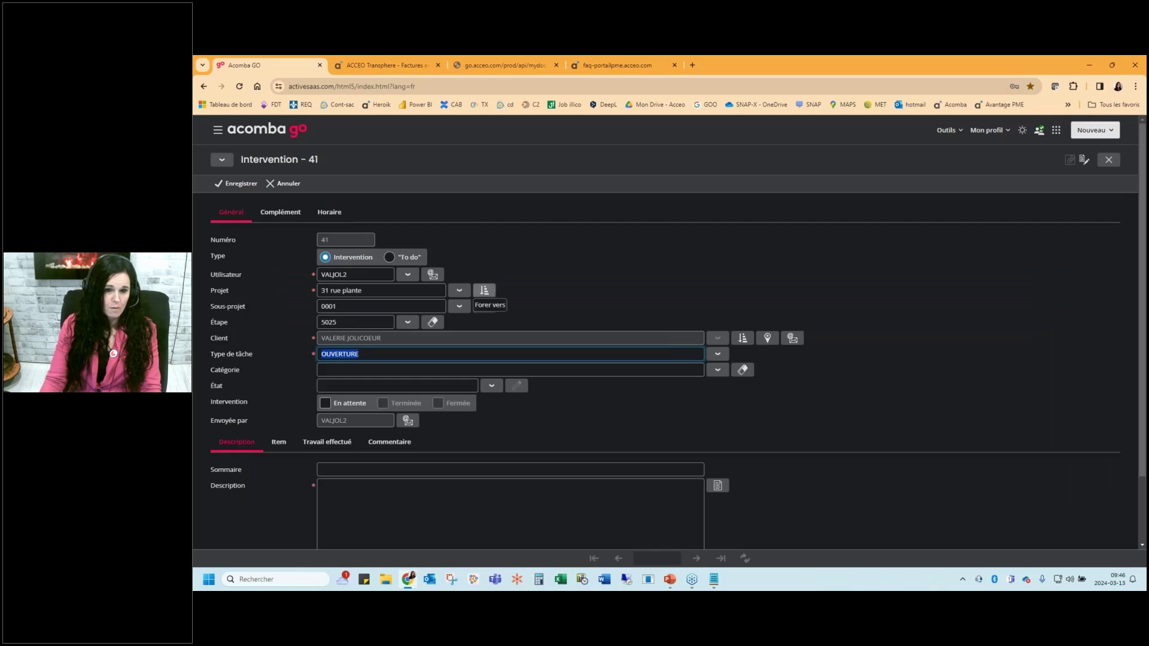
{"action": "left_click", "coordinate": [718, 370]}
{"action": "left_click", "coordinate": [333, 272]}
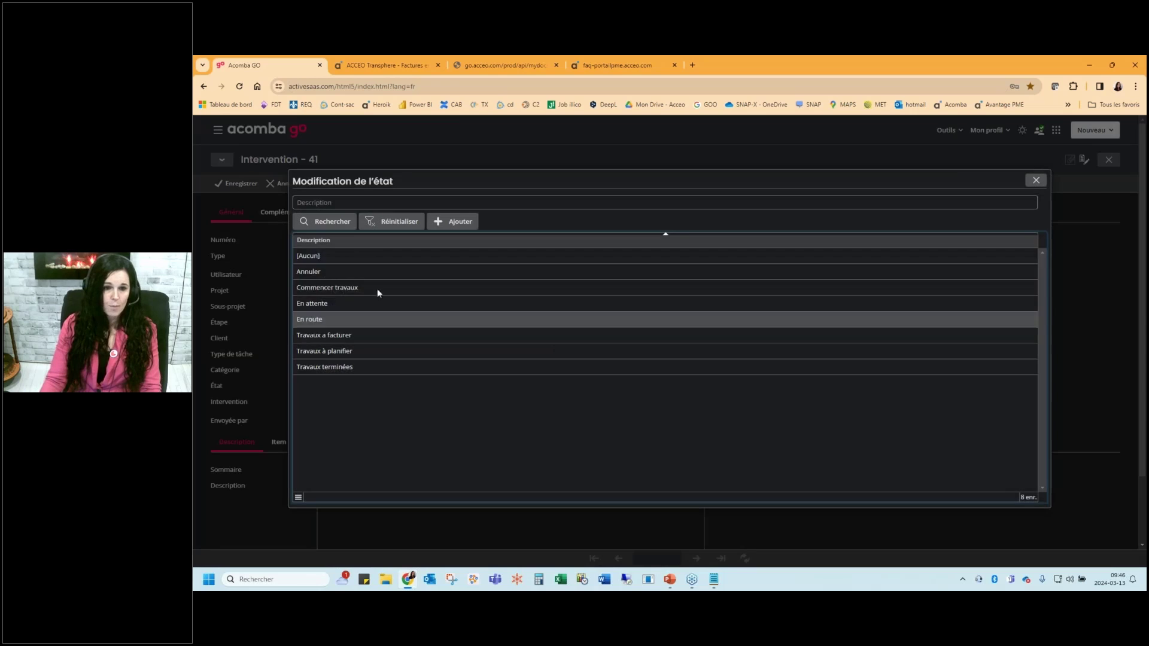
{"action": "left_click", "coordinate": [336, 308]}
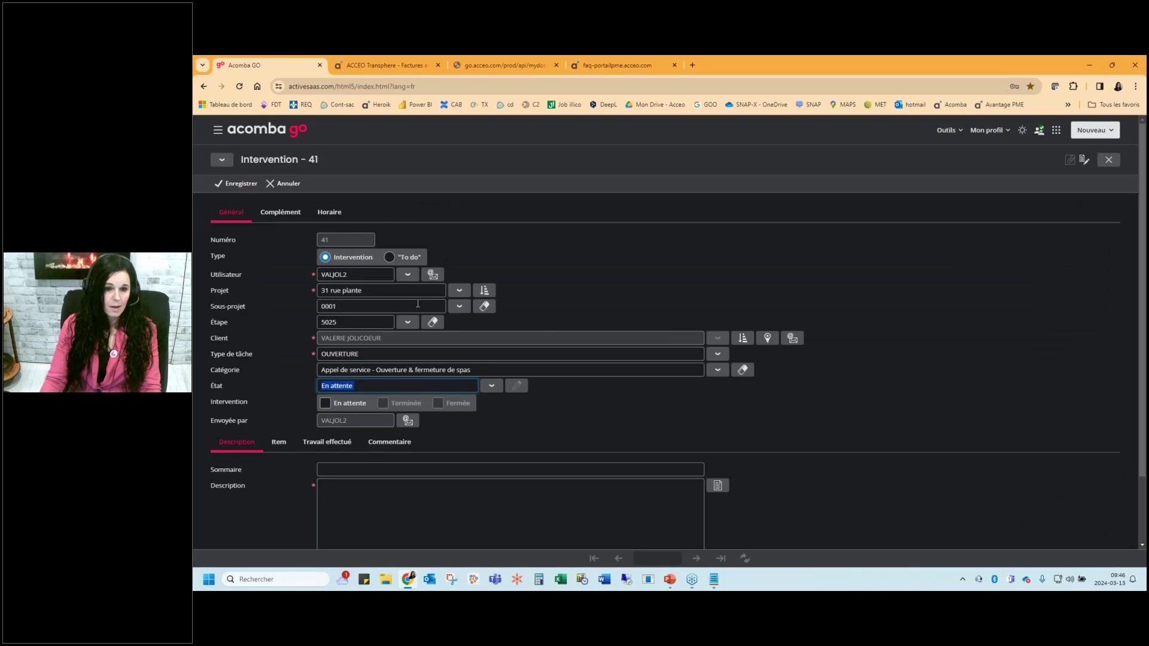
{"action": "scroll", "coordinate": [632, 275], "scroll_direction": "down", "scroll_amount": 2}
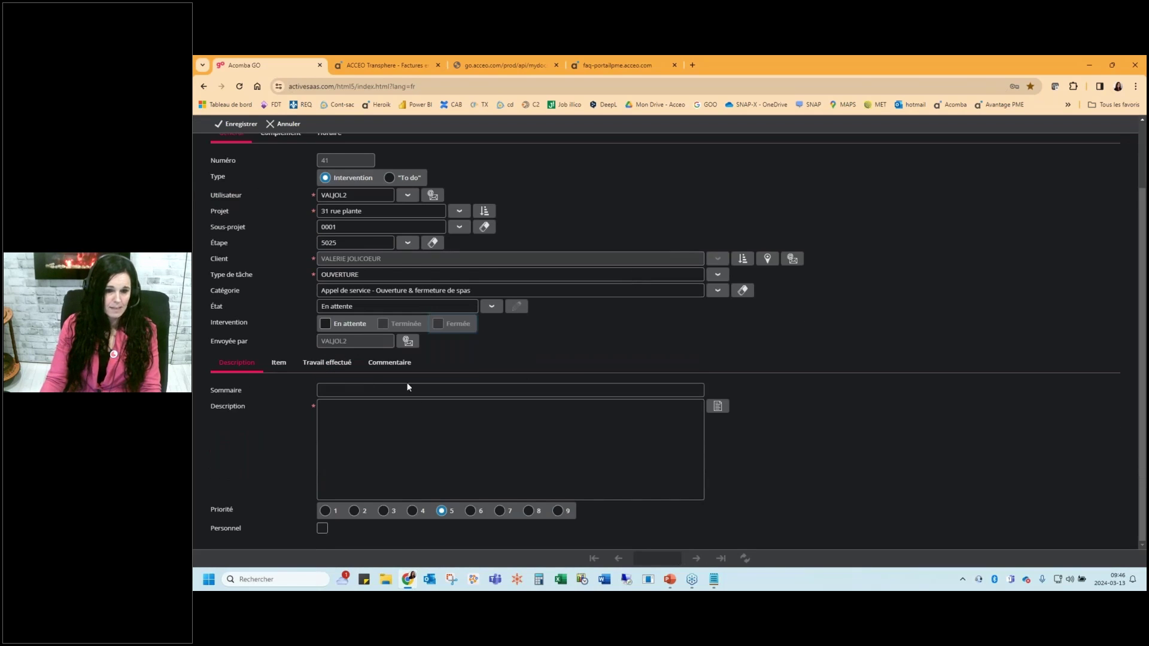
Enter the summary 'installation d'un chaufeeau', choose a saved product-list description, and display the item lines
{"action": "left_click", "coordinate": [364, 390]}
{"action": "type", "text": "installatio"}
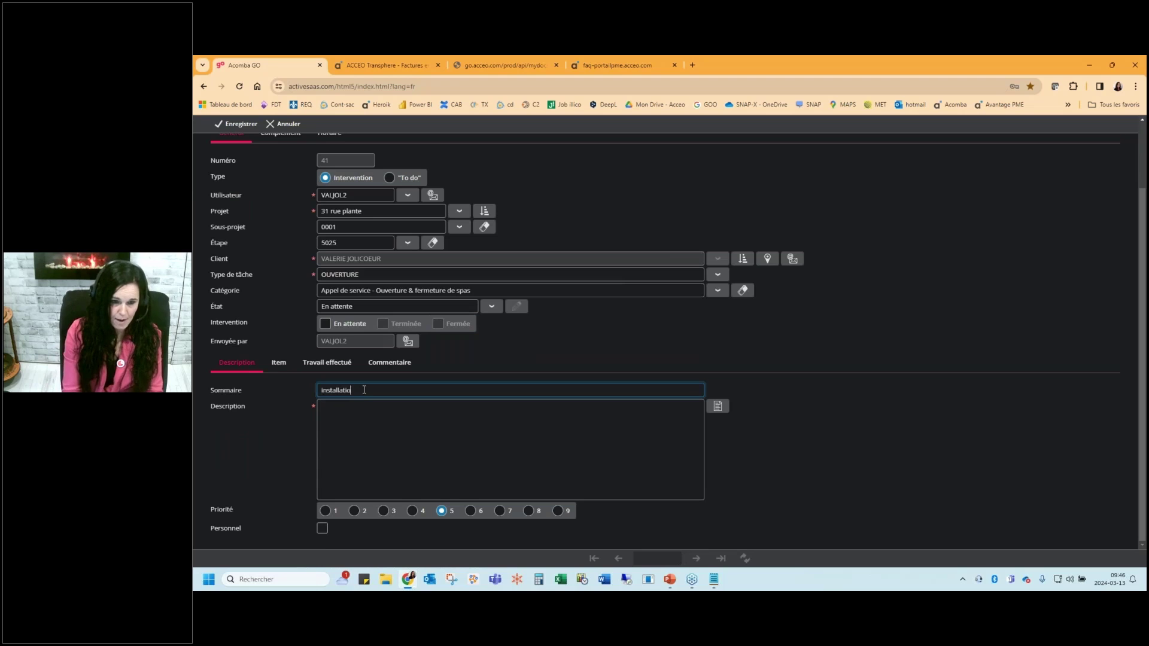
{"action": "type", "text": "n d'un chau"}
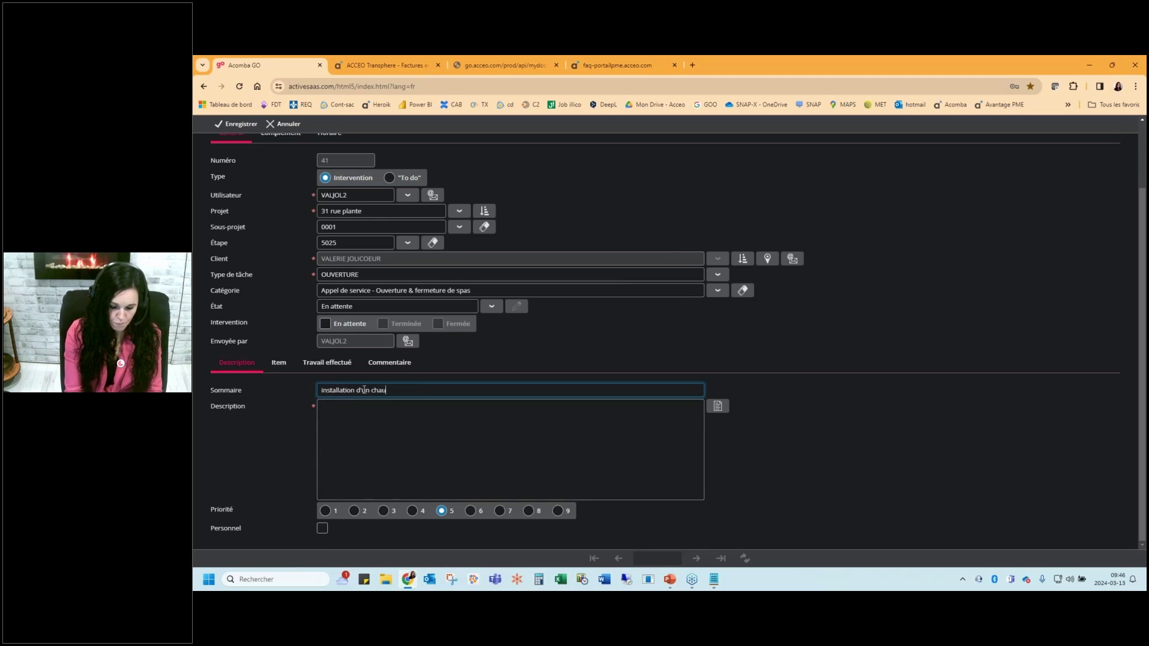
{"action": "type", "text": "feeau"}
{"action": "key", "text": "Tab"}
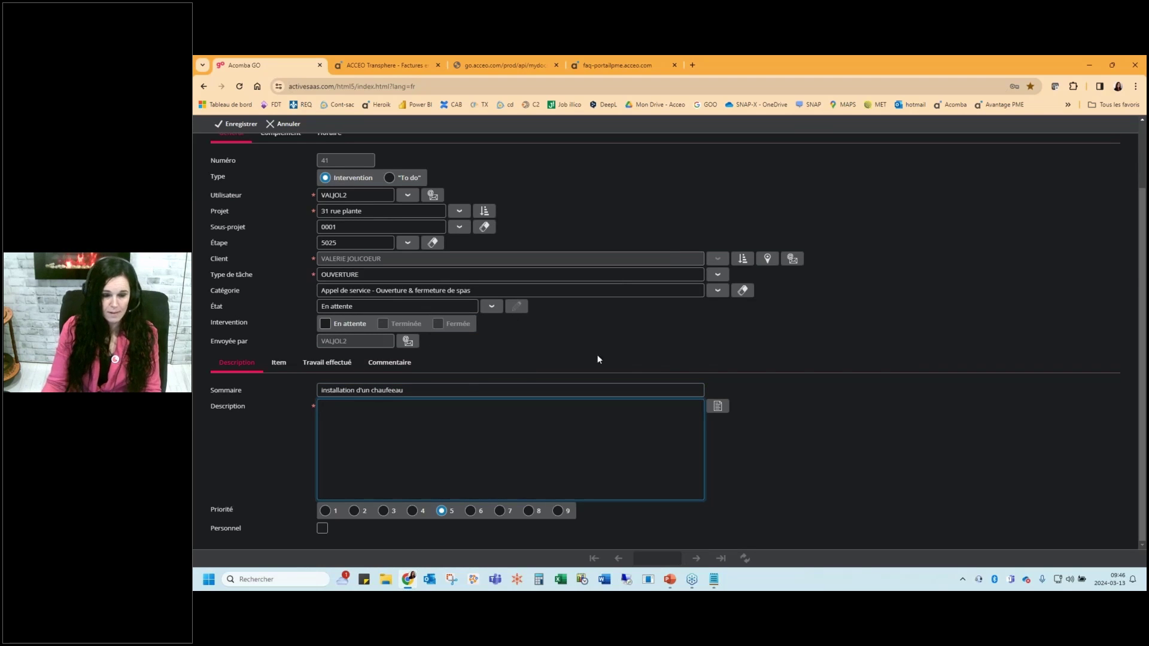
{"action": "left_click", "coordinate": [717, 407]}
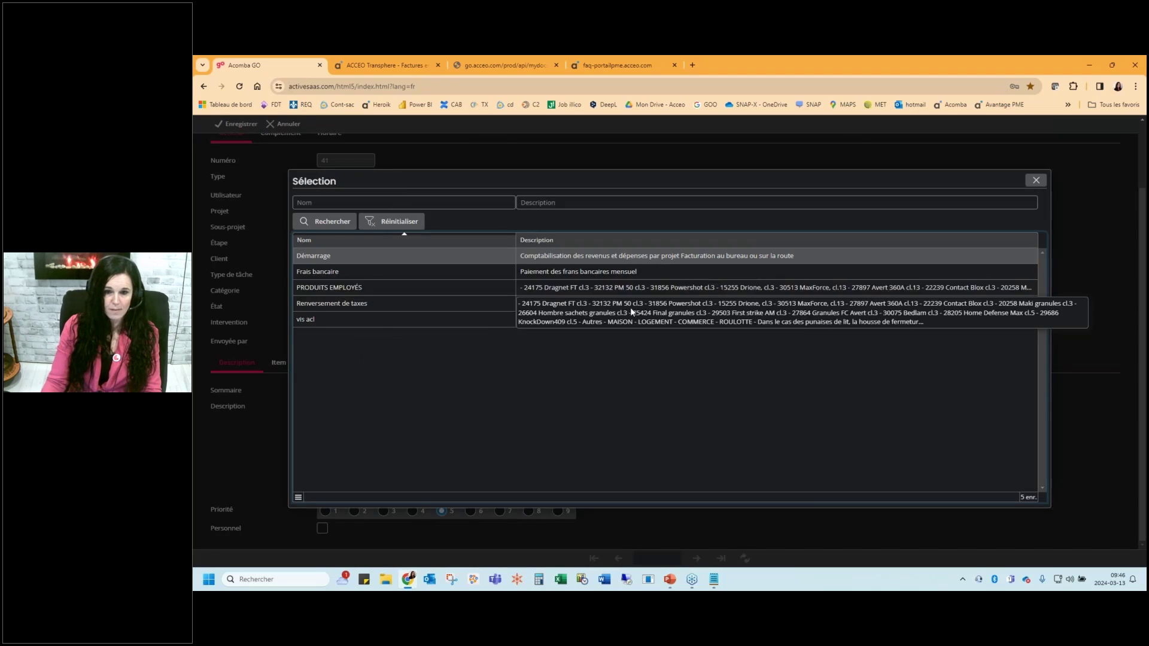
{"action": "double_click", "coordinate": [571, 288]}
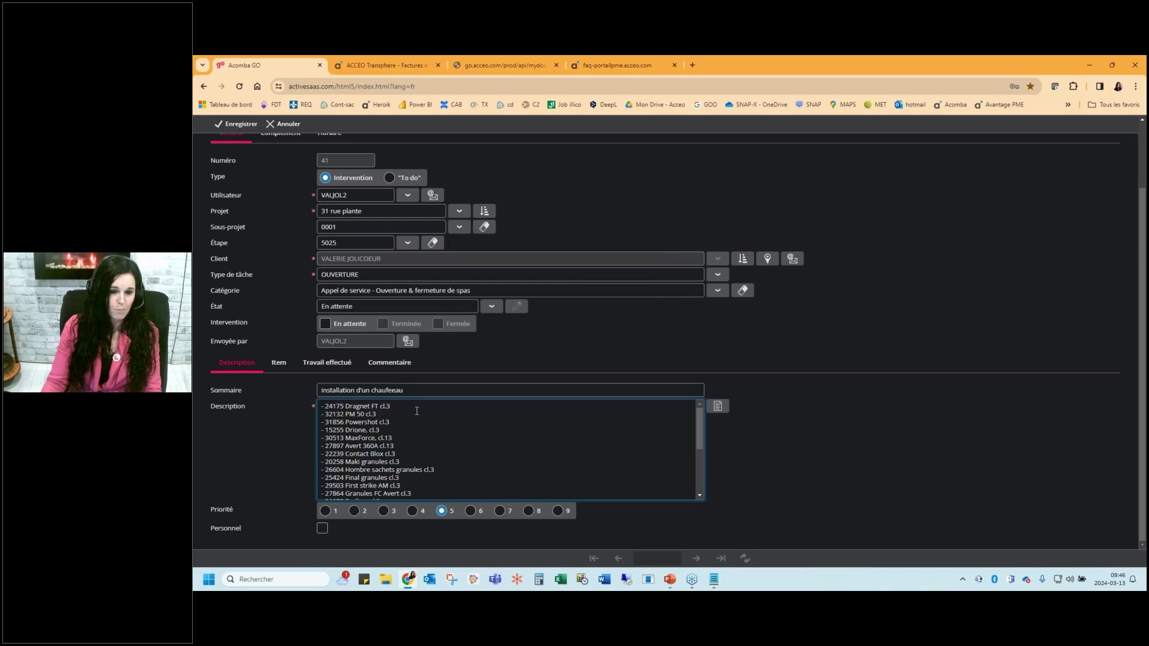
{"action": "scroll", "coordinate": [360, 359], "scroll_direction": "up", "scroll_amount": 2}
{"action": "left_click", "coordinate": [281, 410]}
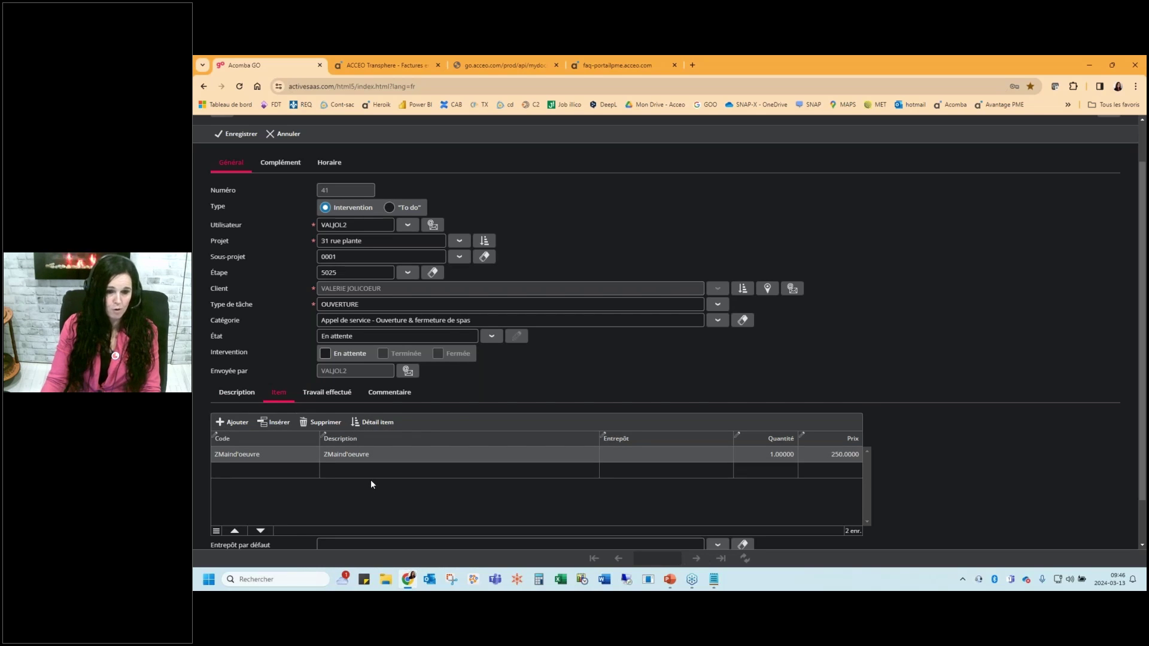
Change the ZMaind'oeuvre quantity to 5 and add an ACCPLAT item line
{"action": "left_click", "coordinate": [778, 455]}
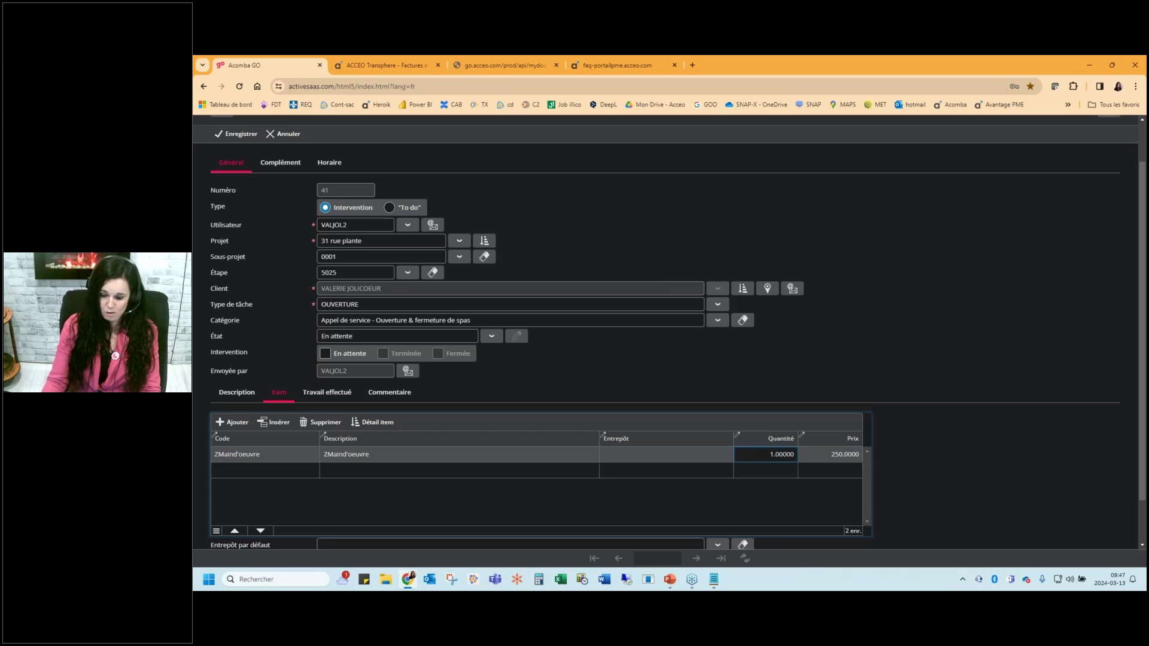
{"action": "type", "text": "54"}
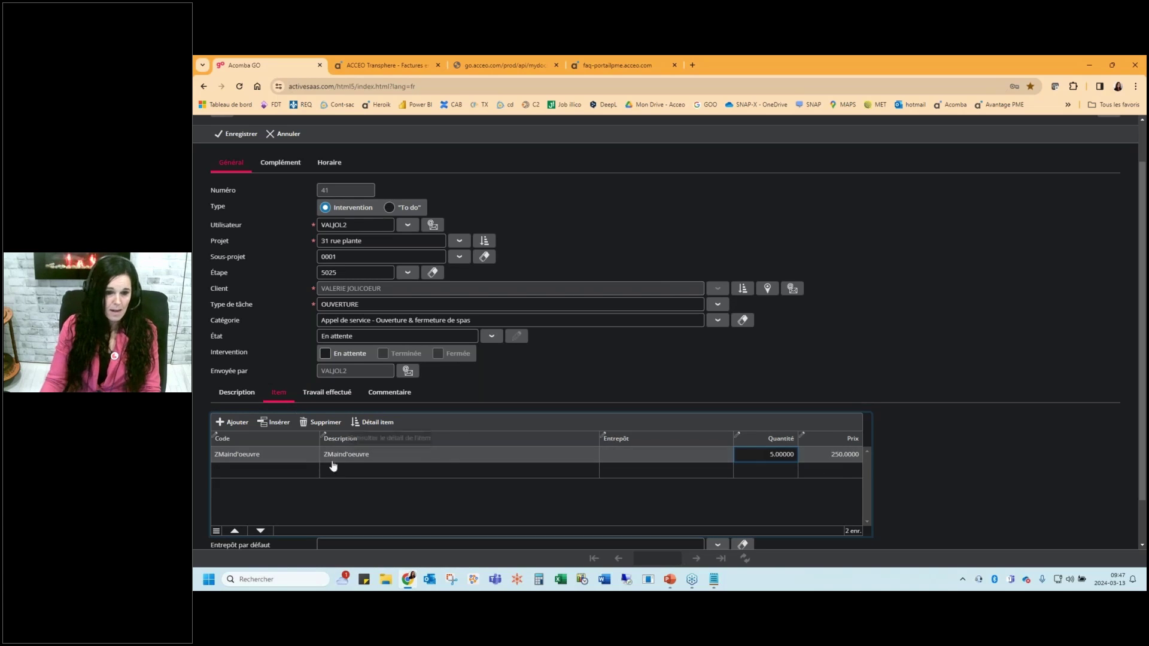
{"action": "left_click", "coordinate": [294, 471]}
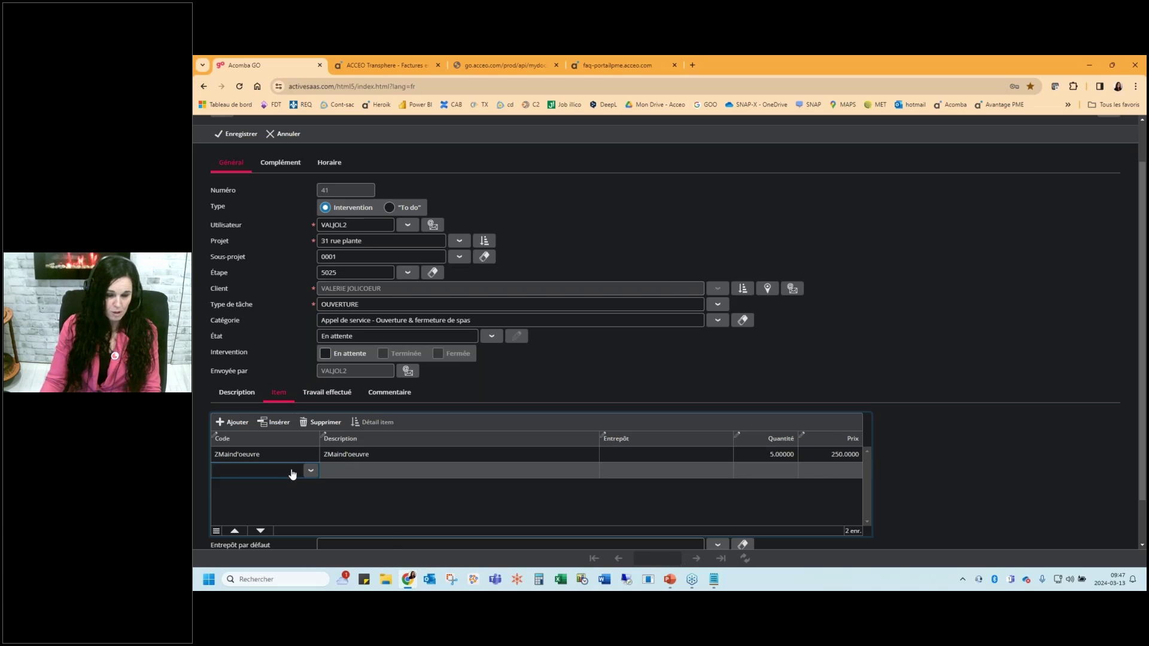
{"action": "type", "text": "acc"}
{"action": "left_click", "coordinate": [260, 529]}
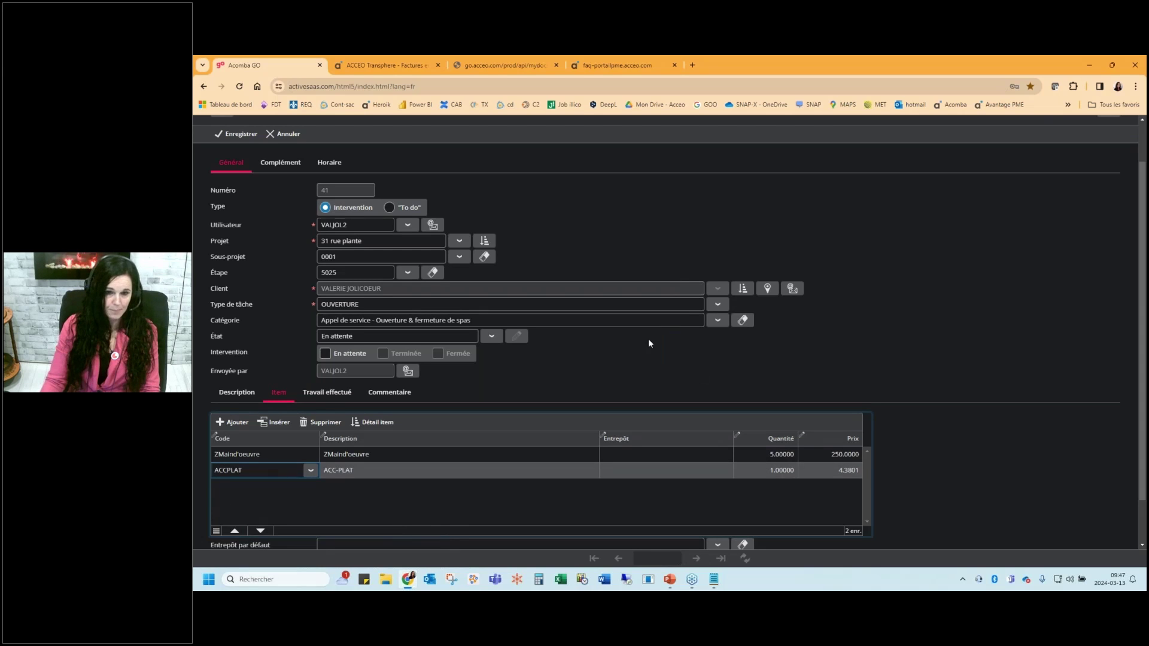
{"action": "left_click", "coordinate": [335, 163]}
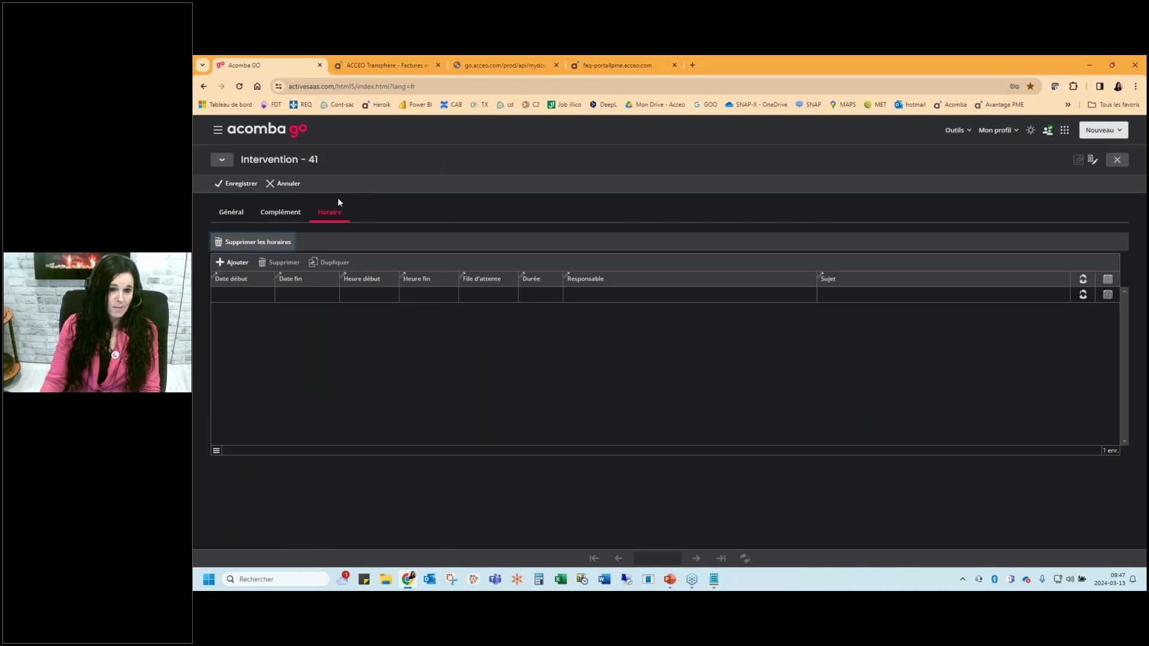
Add a schedule entry on 14/03/2024 from 09:00 AM to 01:00 PM
{"action": "left_click", "coordinate": [232, 265]}
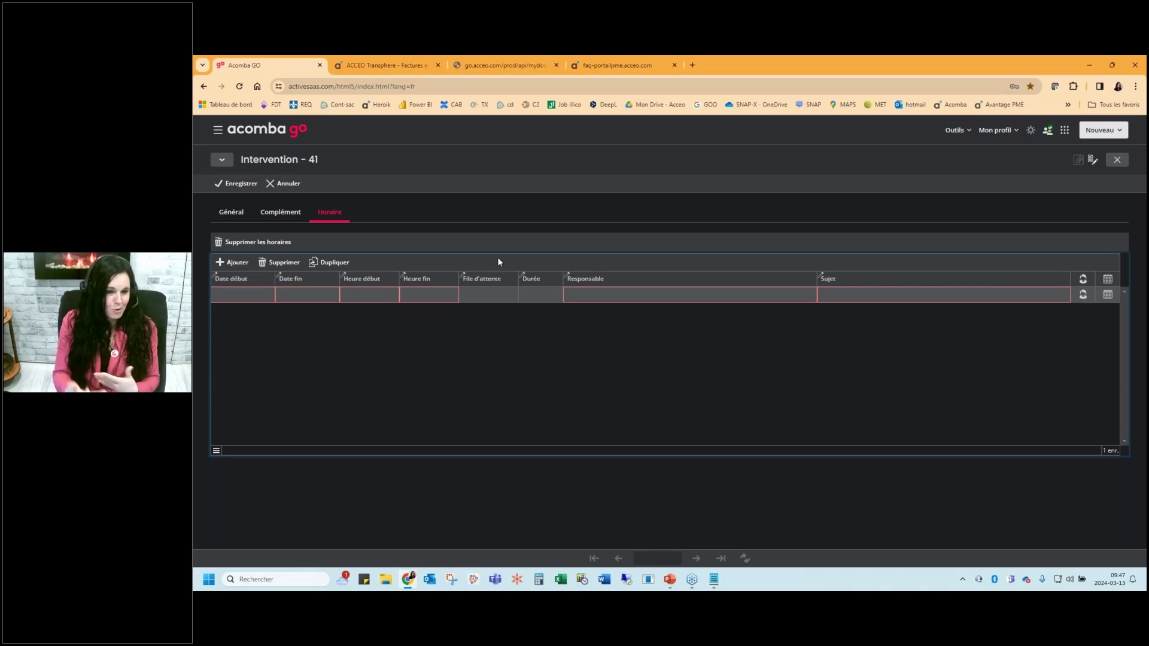
{"action": "left_click", "coordinate": [262, 296]}
{"action": "left_click", "coordinate": [266, 295]}
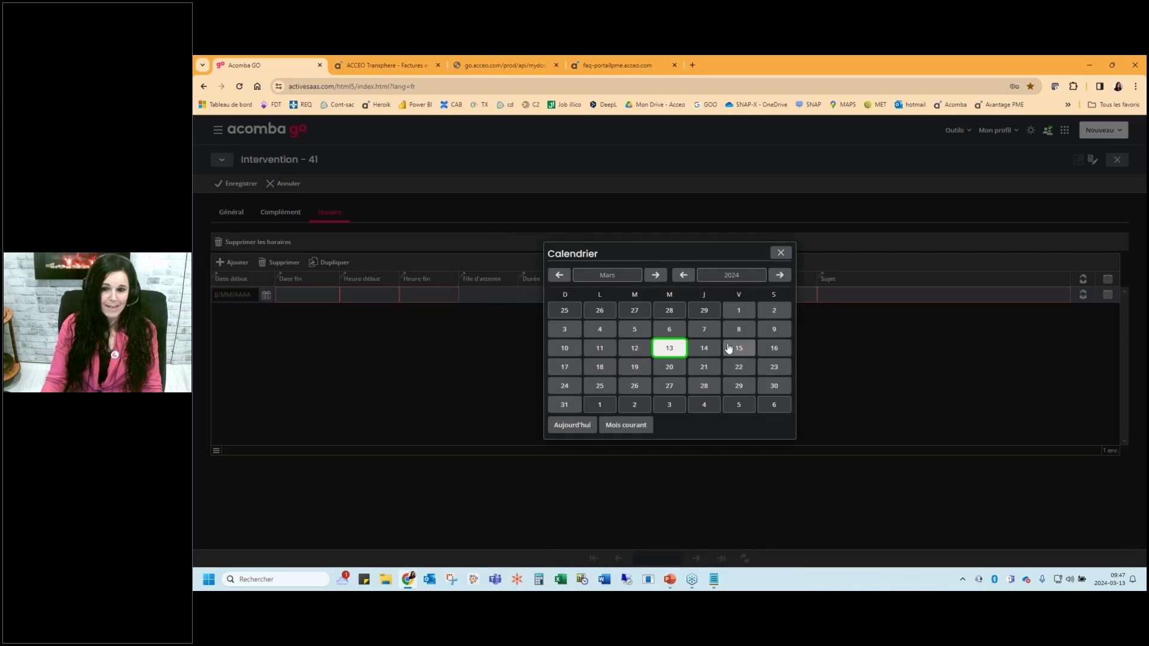
{"action": "left_click", "coordinate": [716, 348]}
{"action": "left_click", "coordinate": [381, 296]}
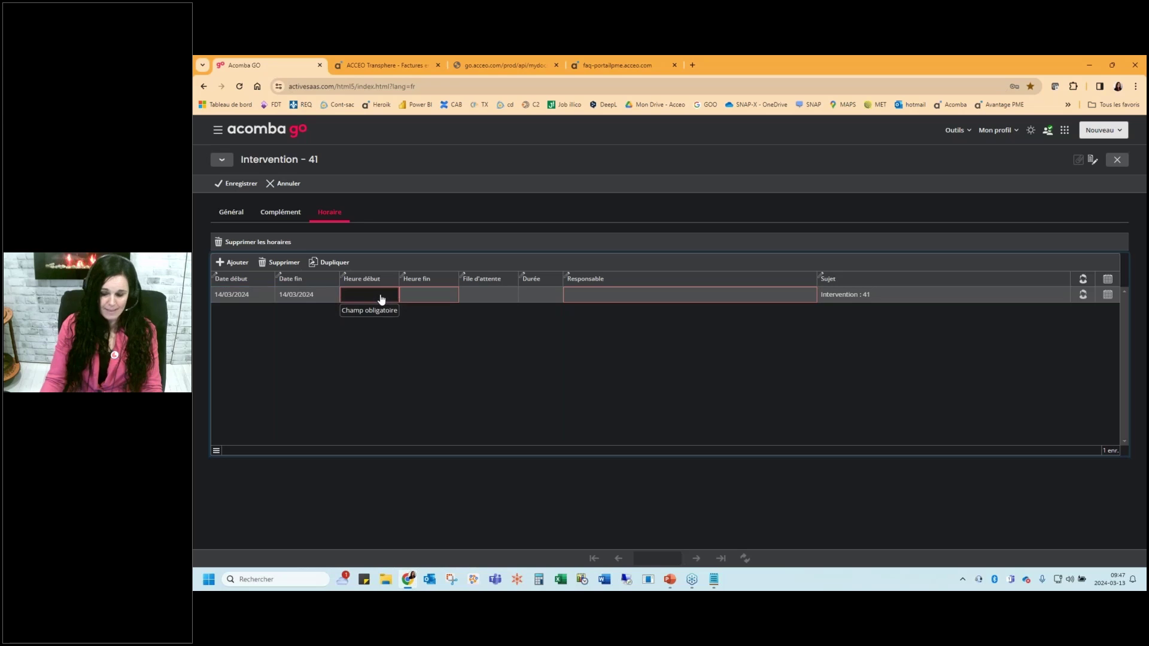
{"action": "type", "text": "9"}
{"action": "key", "text": "Tab"}
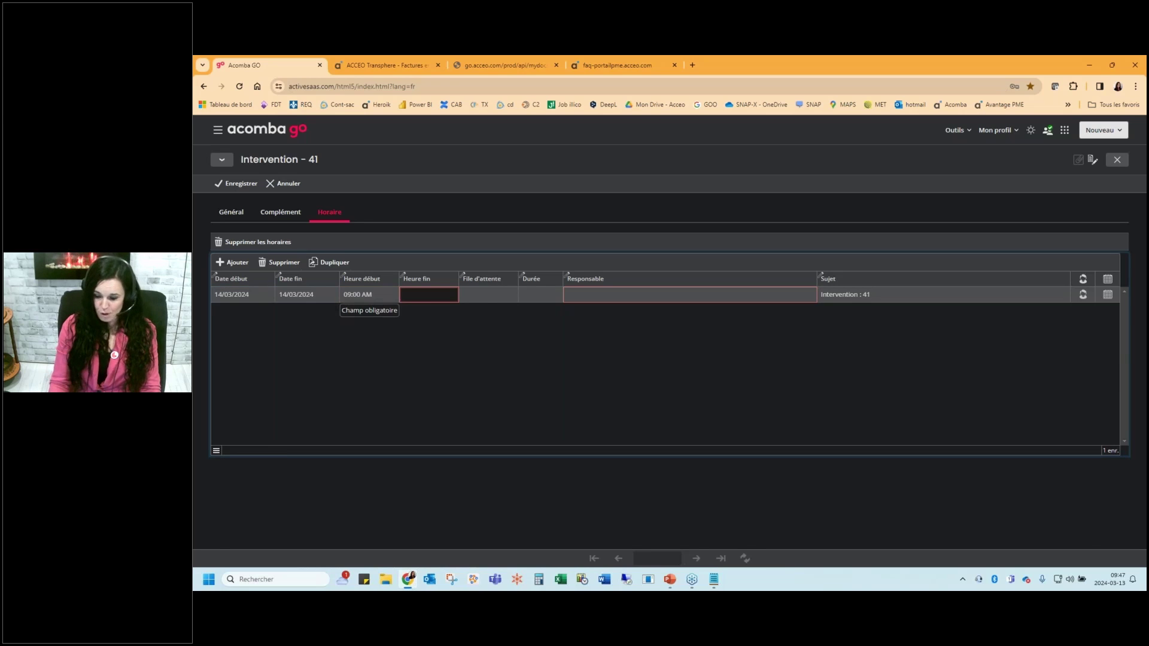
{"action": "type", "text": "13"}
{"action": "key", "text": "Tab"}
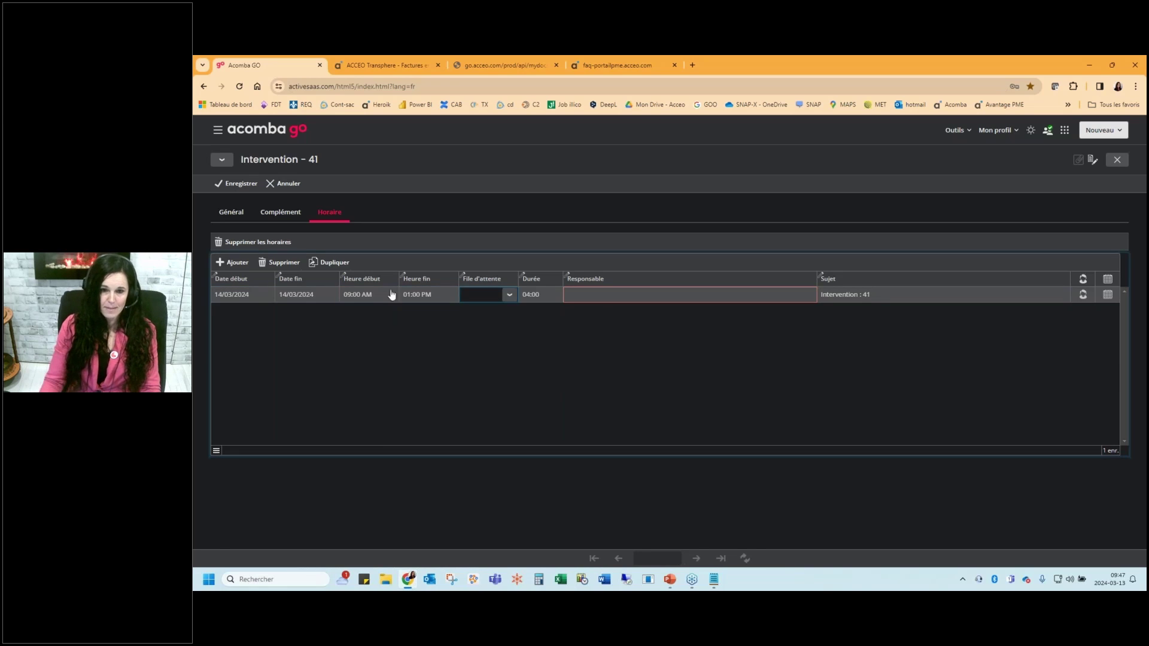
Assign a responsible employee to the entry and save the intervention
{"action": "key", "text": "Tab"}
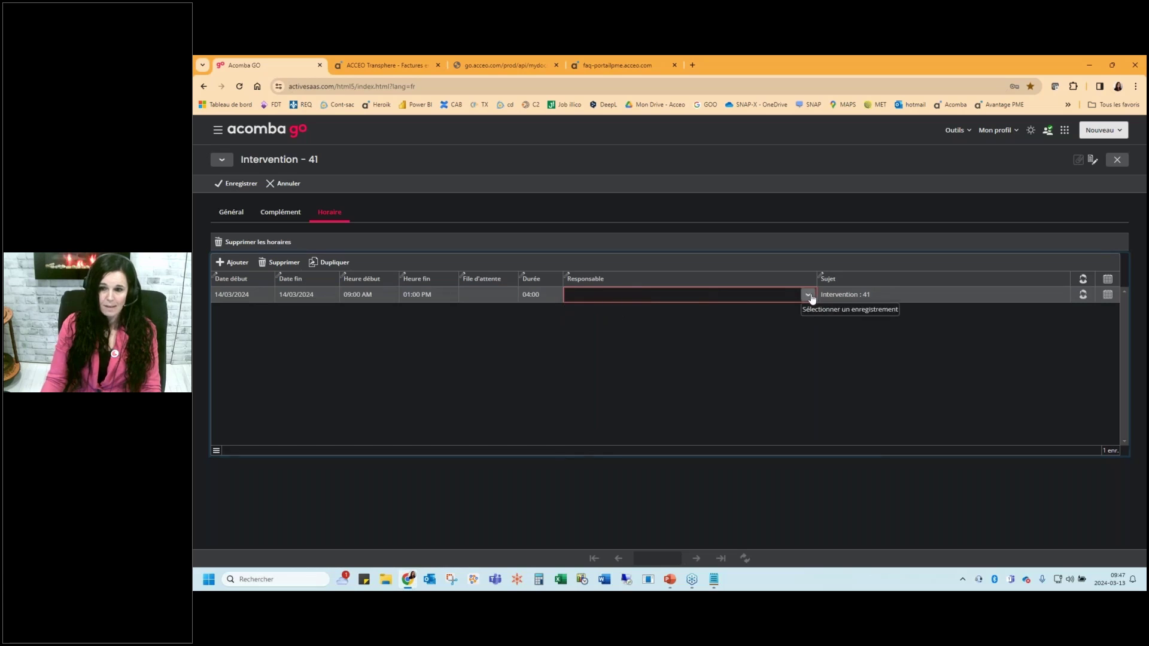
{"action": "left_click", "coordinate": [809, 296]}
{"action": "left_click", "coordinate": [544, 321]}
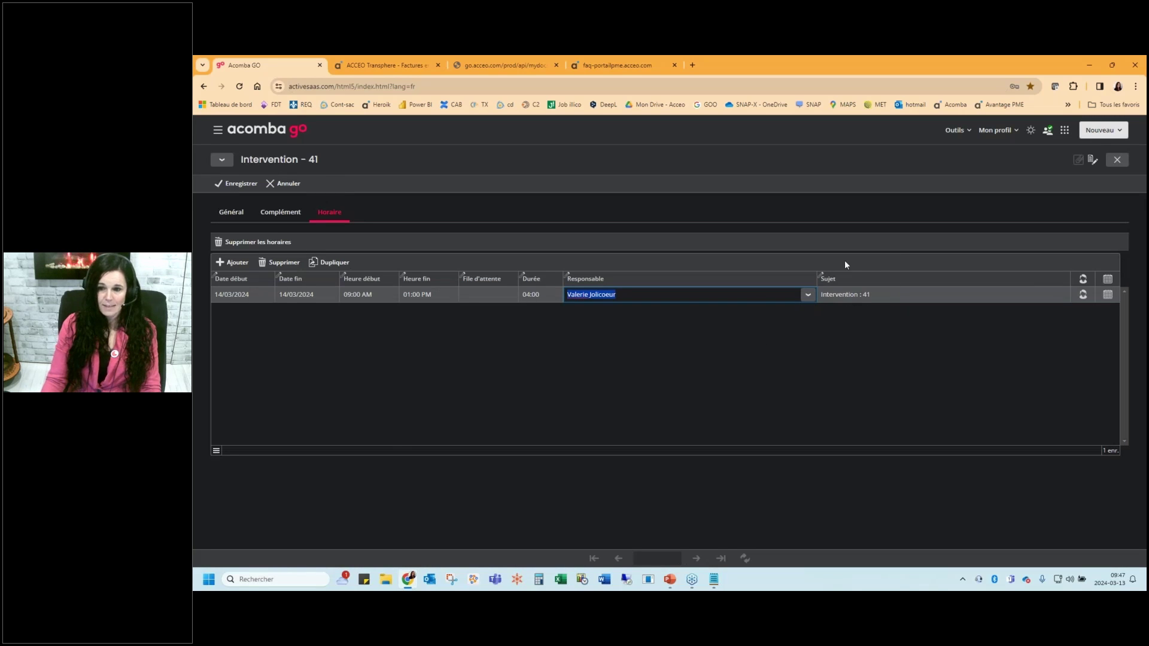
{"action": "left_click", "coordinate": [240, 183]}
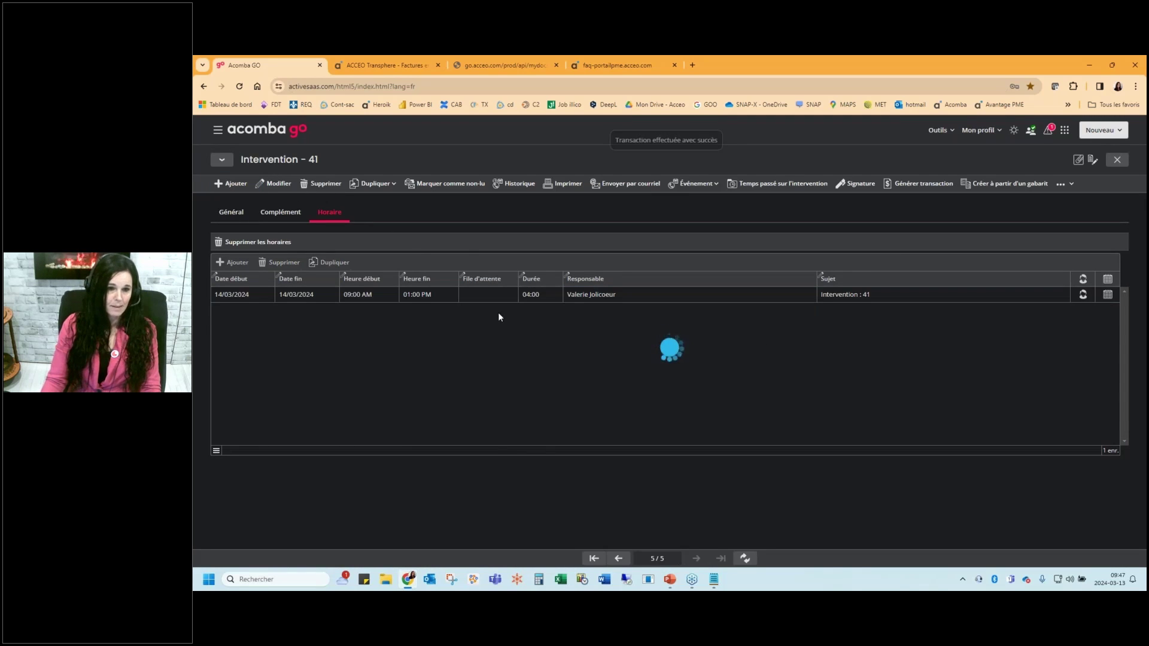
{"action": "left_click", "coordinate": [565, 184]}
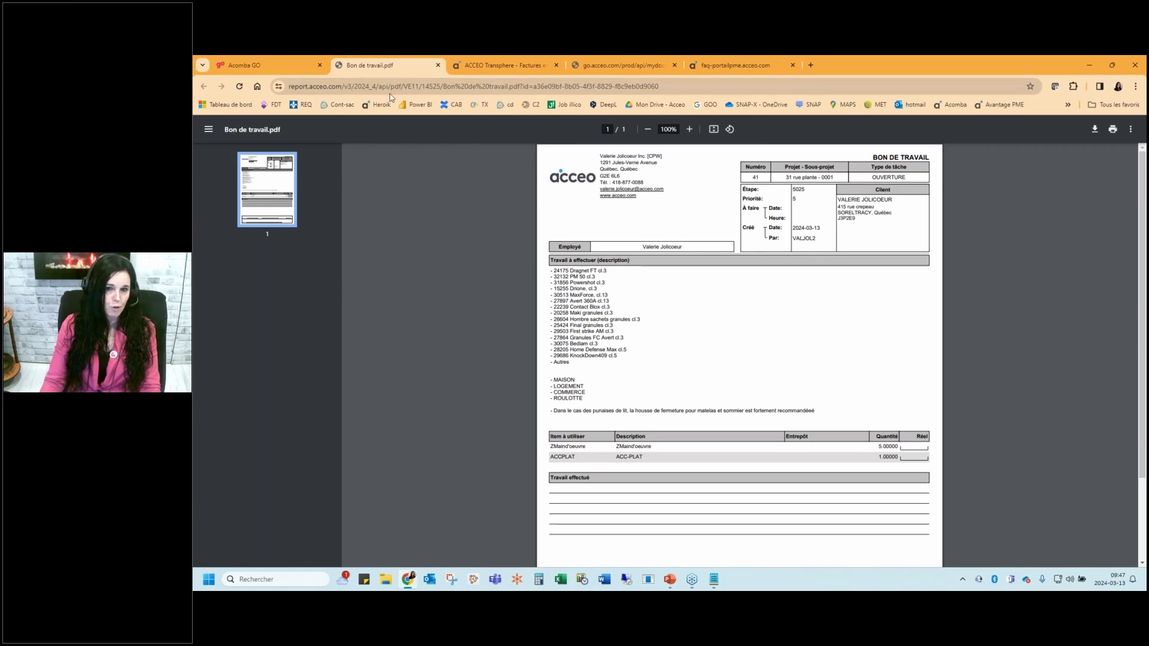
{"action": "left_click", "coordinate": [439, 66]}
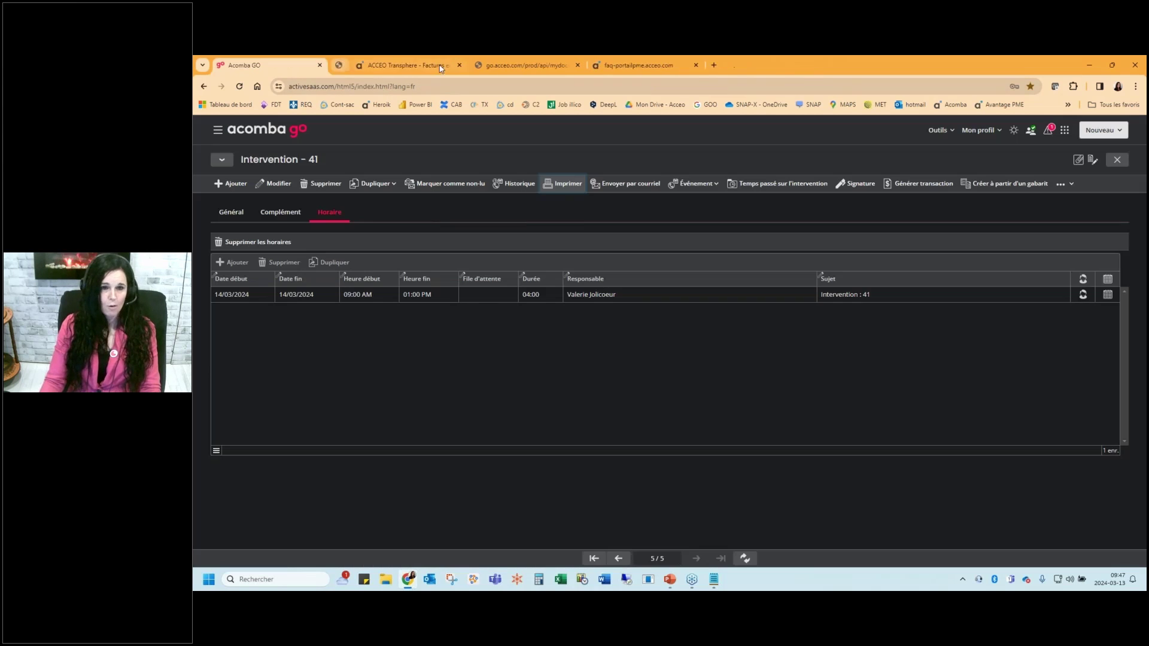
Draw and accept a signature for intervention 41
{"action": "left_click", "coordinate": [857, 183]}
{"action": "left_click_drag", "start_coordinate": [667, 298], "coordinate": [695, 297]}
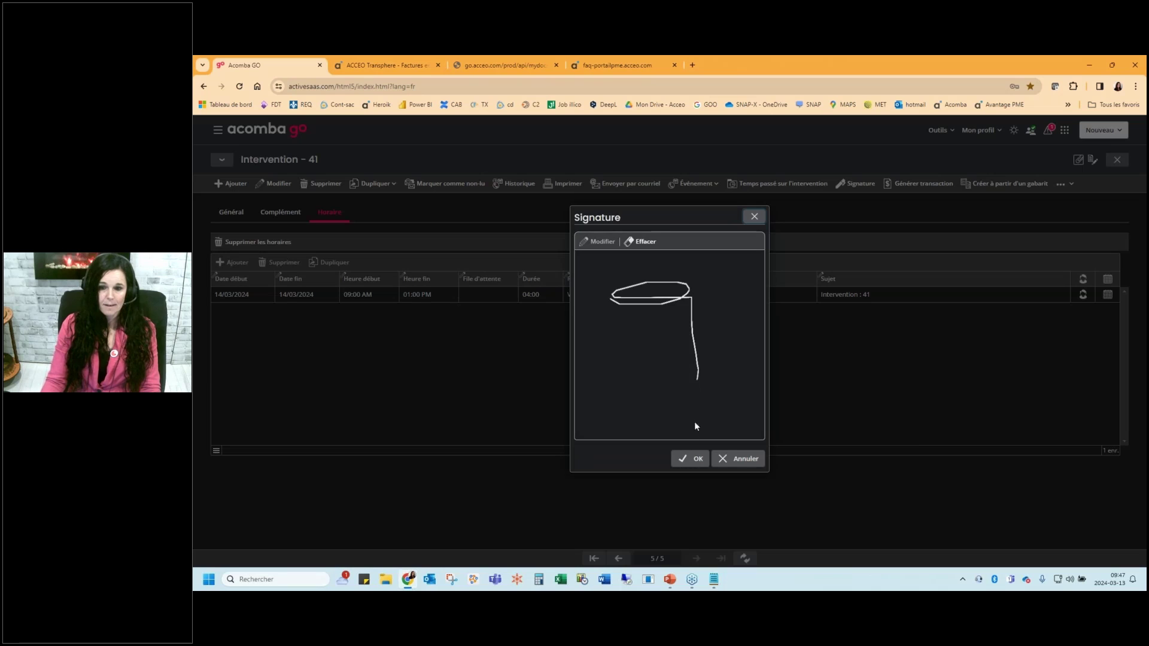
{"action": "left_click", "coordinate": [690, 459]}
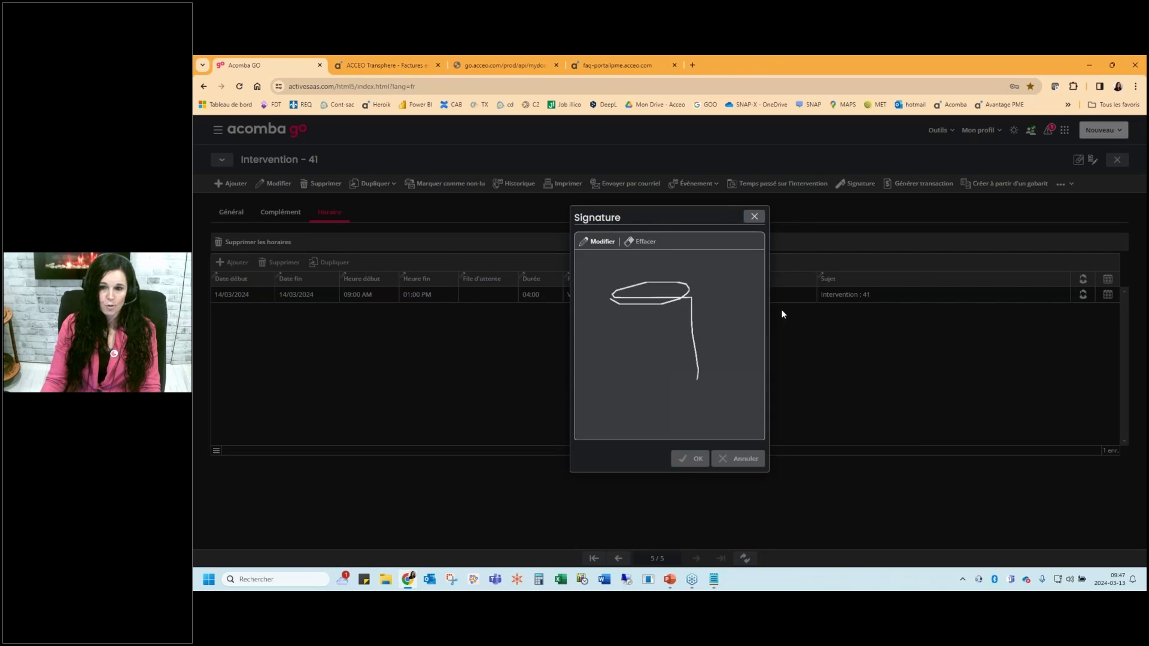
{"action": "left_click", "coordinate": [754, 220]}
Check the time spent on the intervention (00:00), then bring up the navigation menu
{"action": "left_click", "coordinate": [779, 183]}
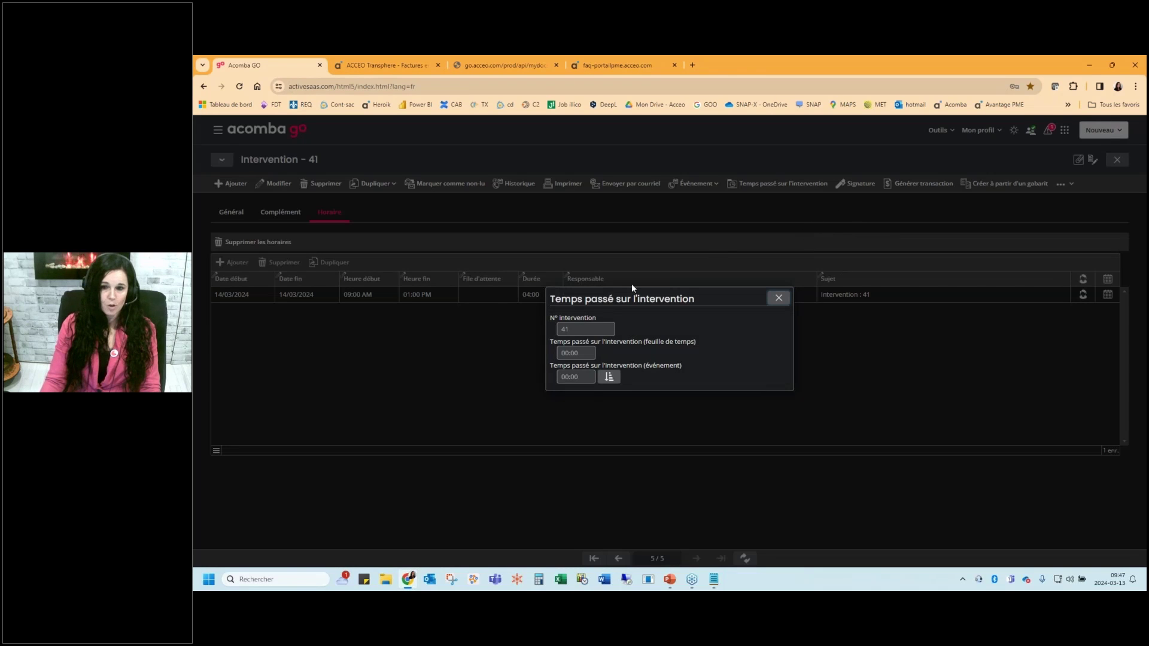
{"action": "left_click", "coordinate": [609, 375]}
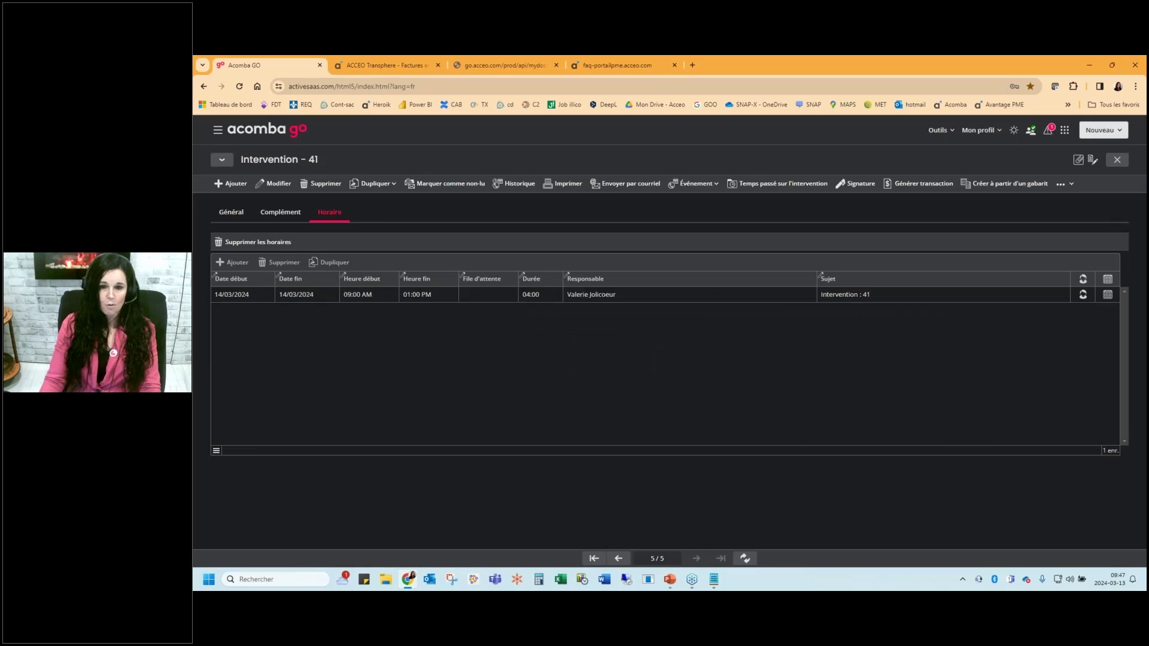
{"action": "left_click", "coordinate": [219, 131]}
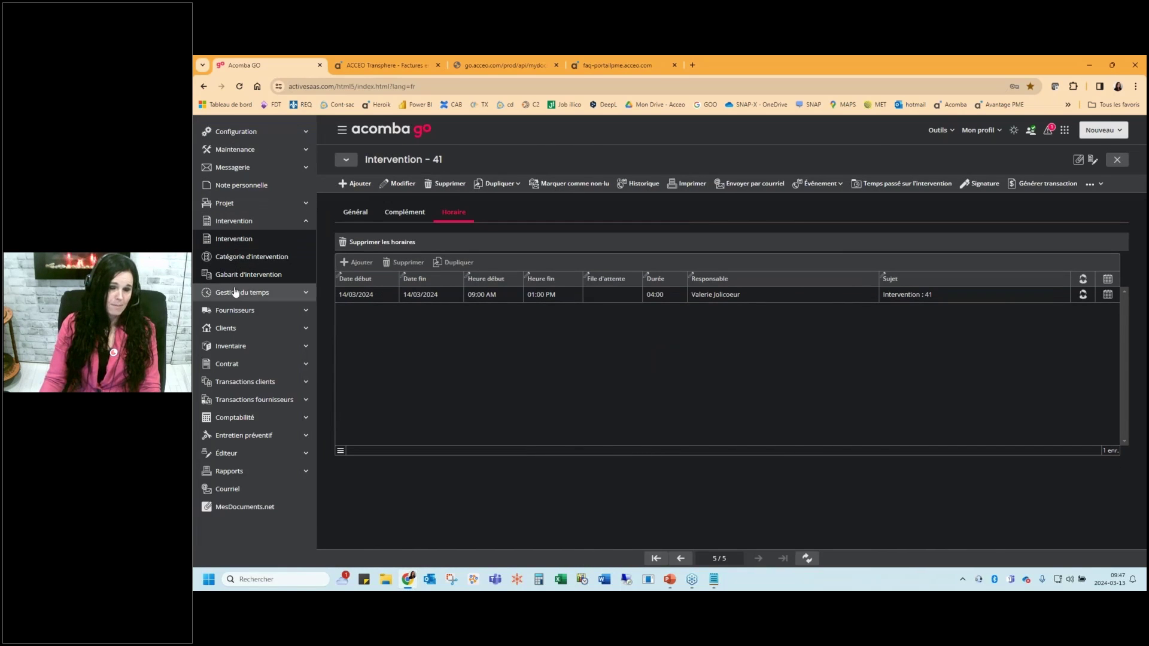
Open the Gestion du temps Horaire schedule and advance it to 14 March 2024
{"action": "left_click", "coordinate": [232, 292]}
{"action": "left_click", "coordinate": [228, 257]}
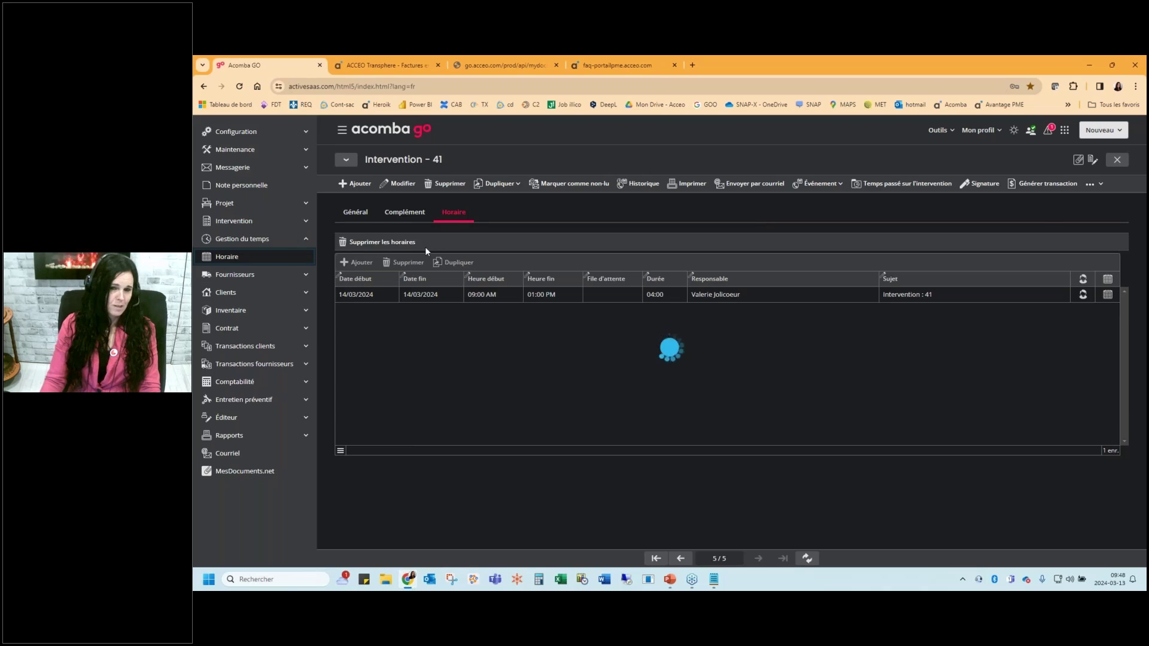
{"action": "left_click", "coordinate": [323, 184]}
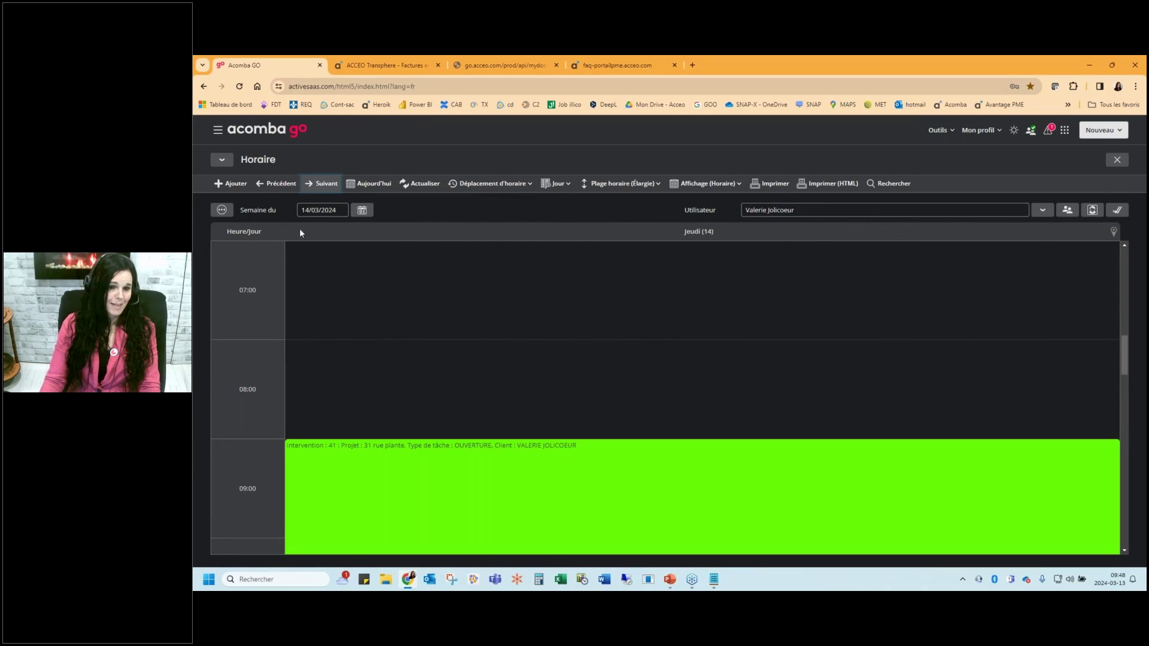
{"action": "scroll", "coordinate": [436, 282], "scroll_direction": "down", "scroll_amount": 2}
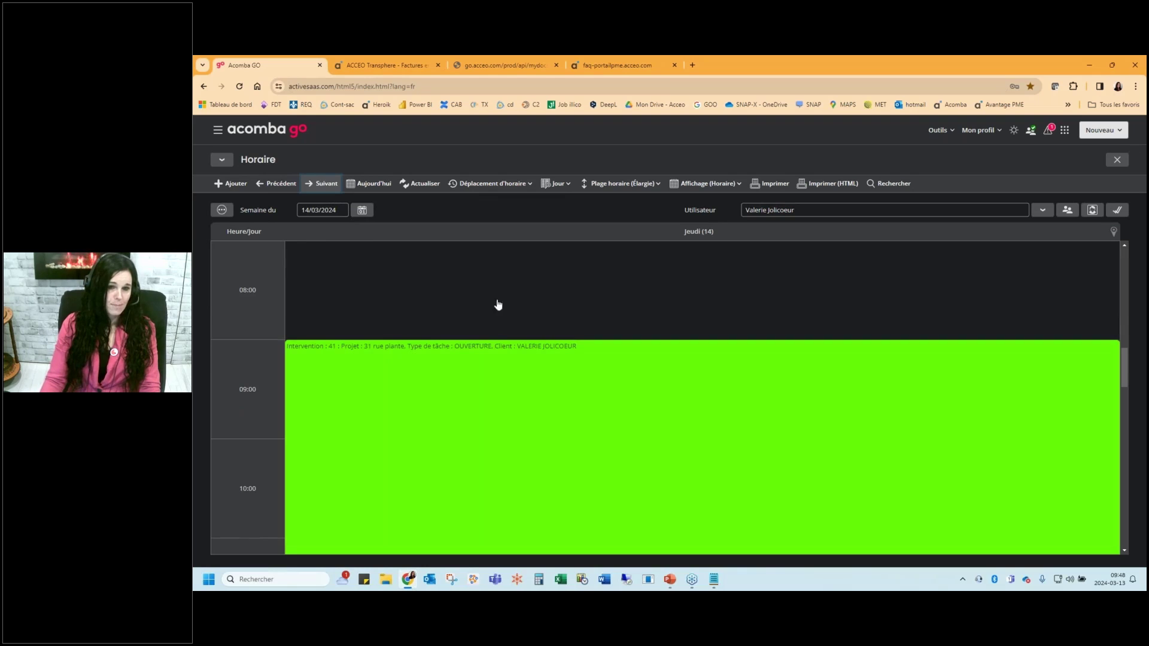
Set the schedule display to Utilisateur and the time range to Standard
{"action": "left_click", "coordinate": [712, 188]}
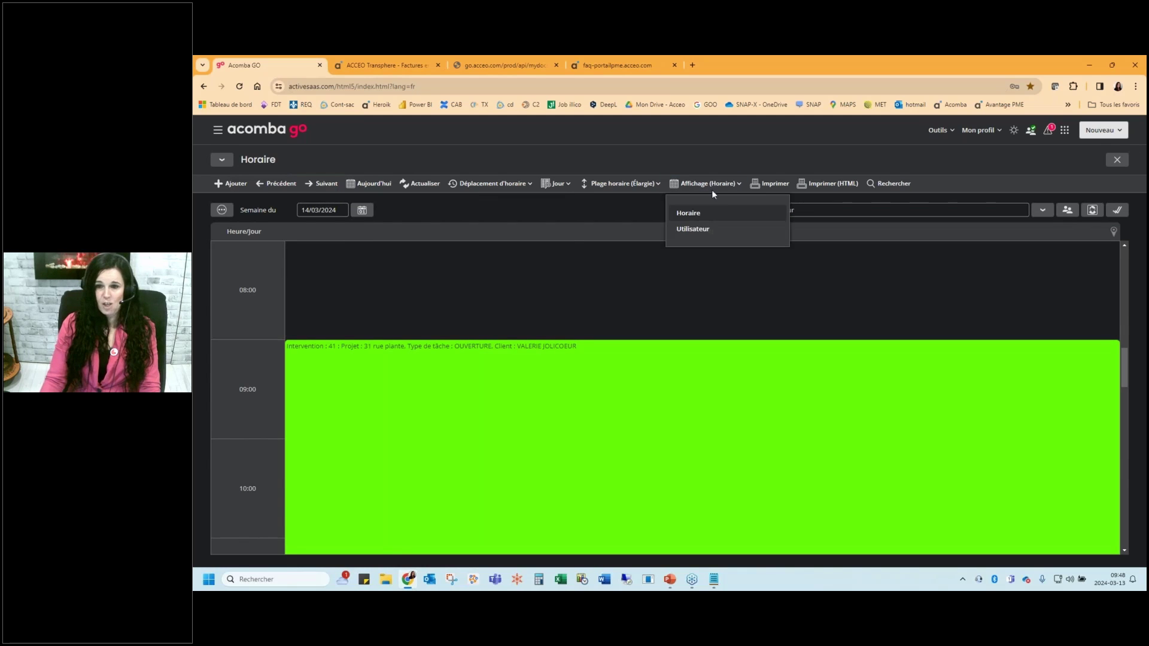
{"action": "left_click", "coordinate": [704, 231]}
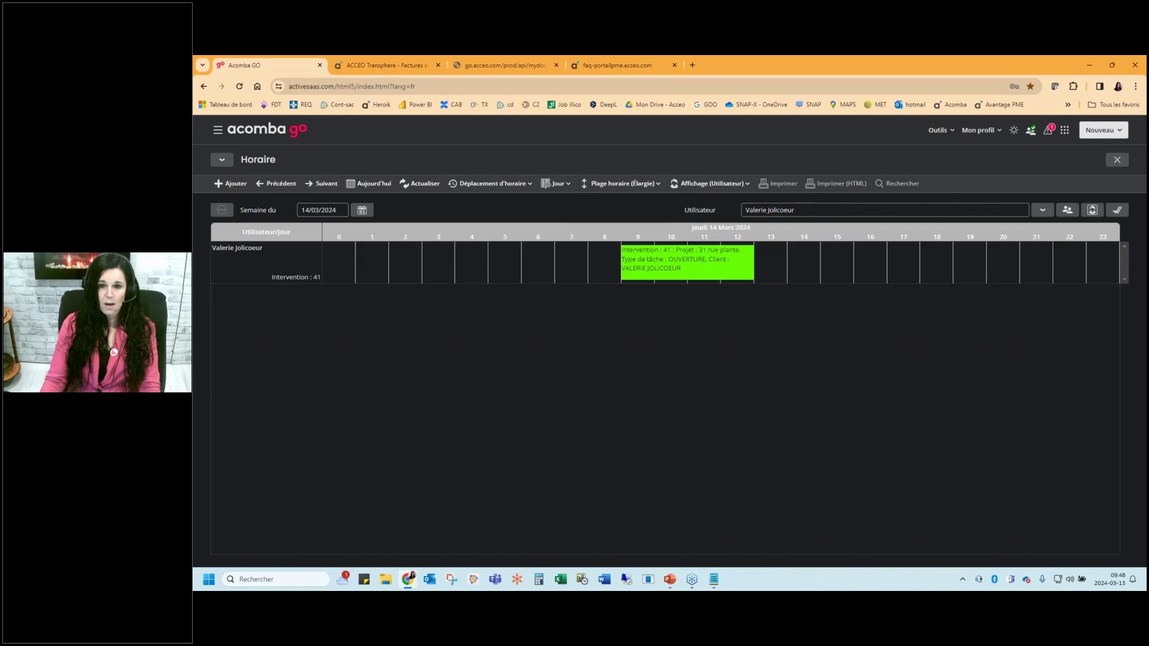
{"action": "left_click", "coordinate": [645, 183]}
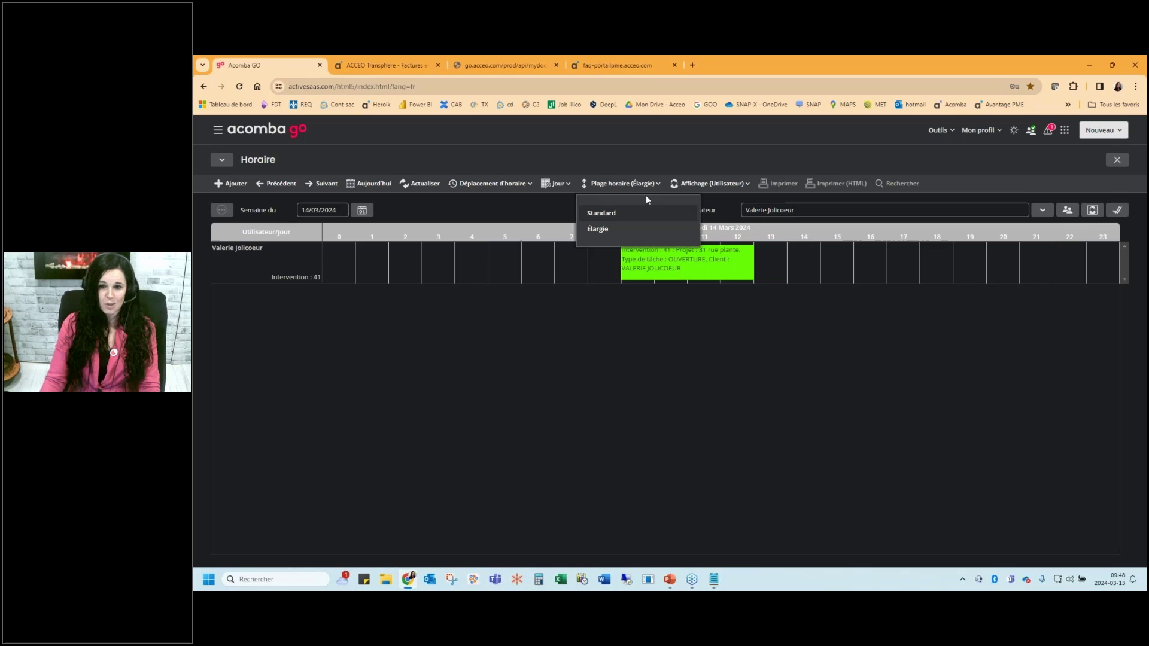
{"action": "left_click", "coordinate": [620, 229]}
{"action": "left_click", "coordinate": [556, 183]}
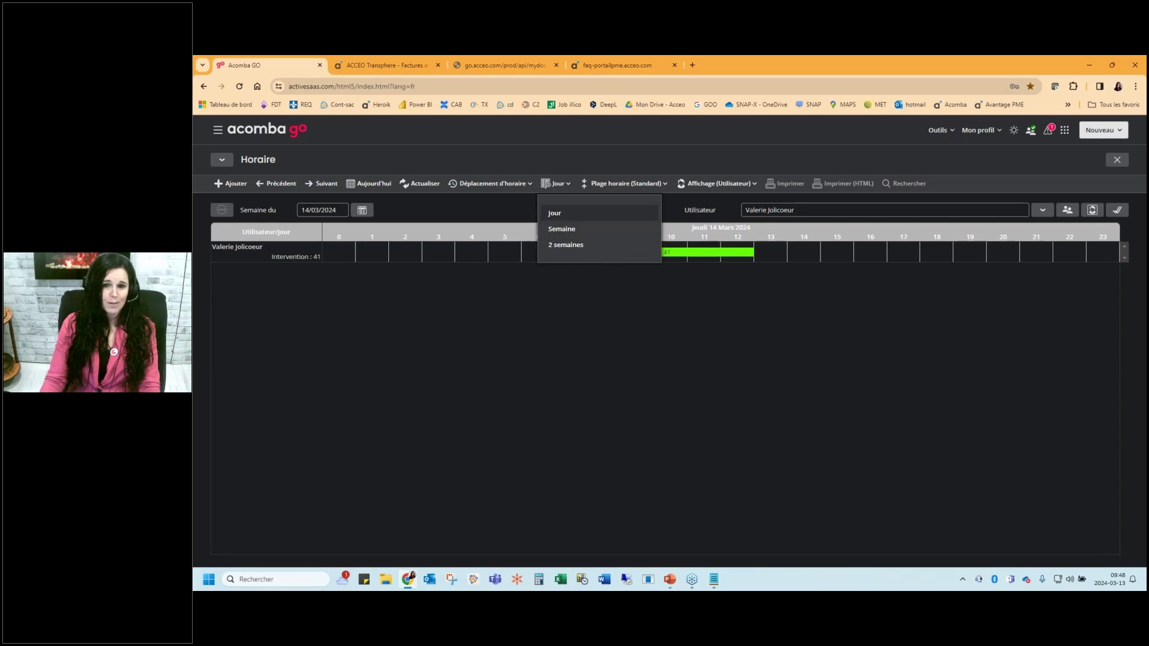
{"action": "left_click", "coordinate": [485, 164]}
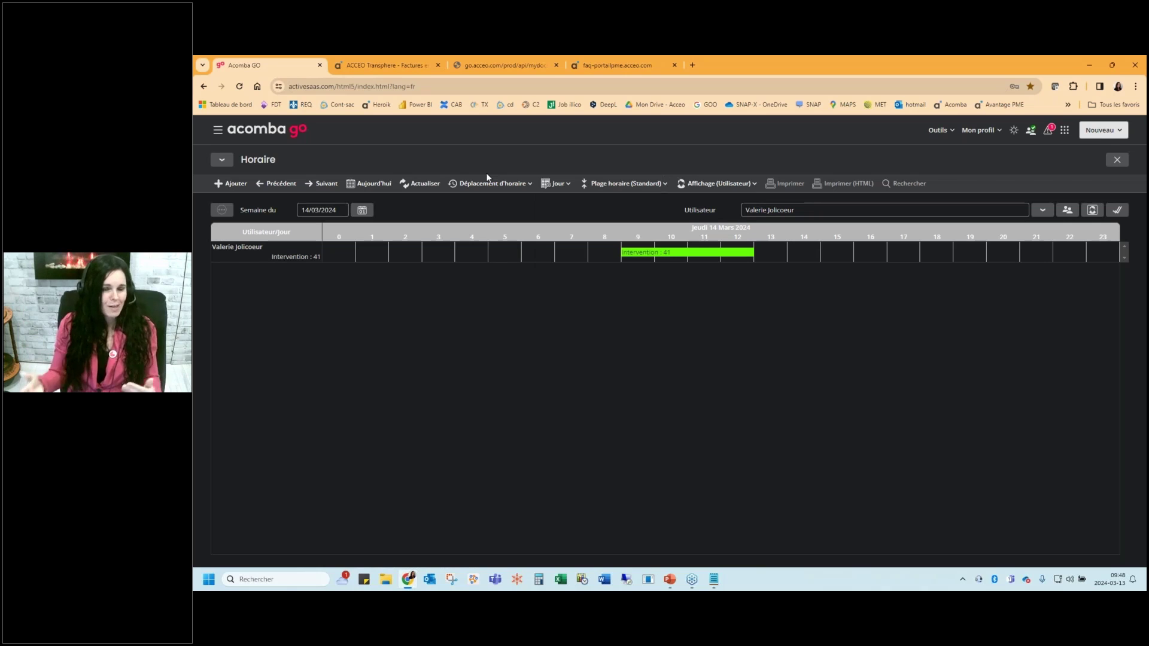
Open intervention 41 from its schedule bar and generate and save customer invoice 234
{"action": "double_click", "coordinate": [672, 253]}
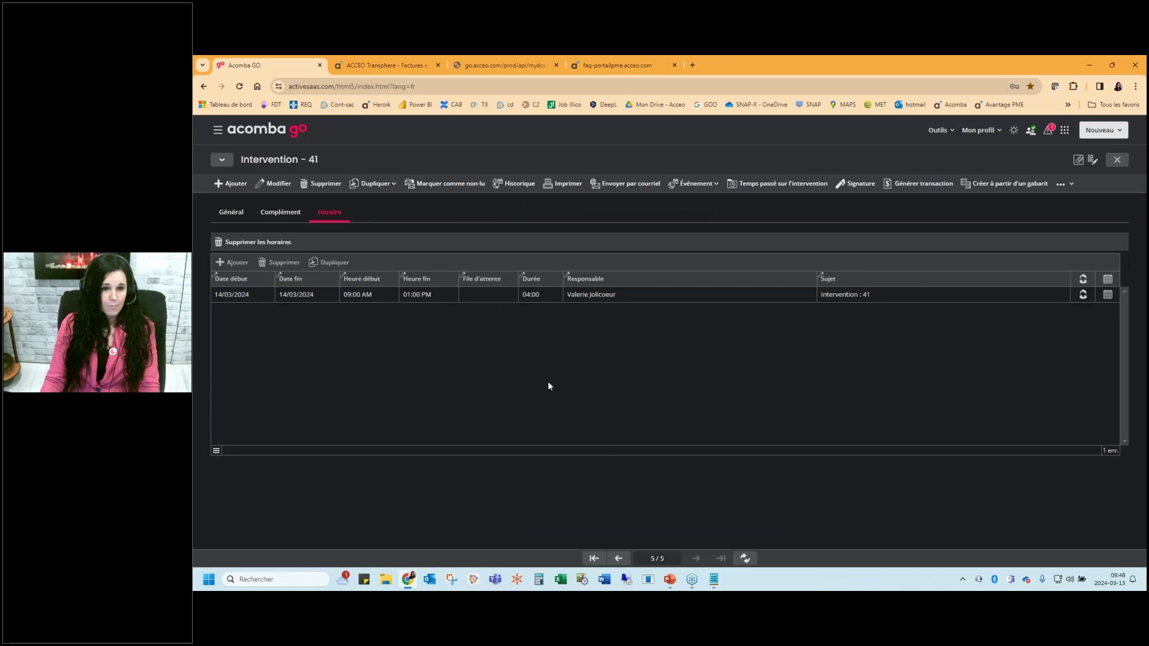
{"action": "key", "text": "Escape"}
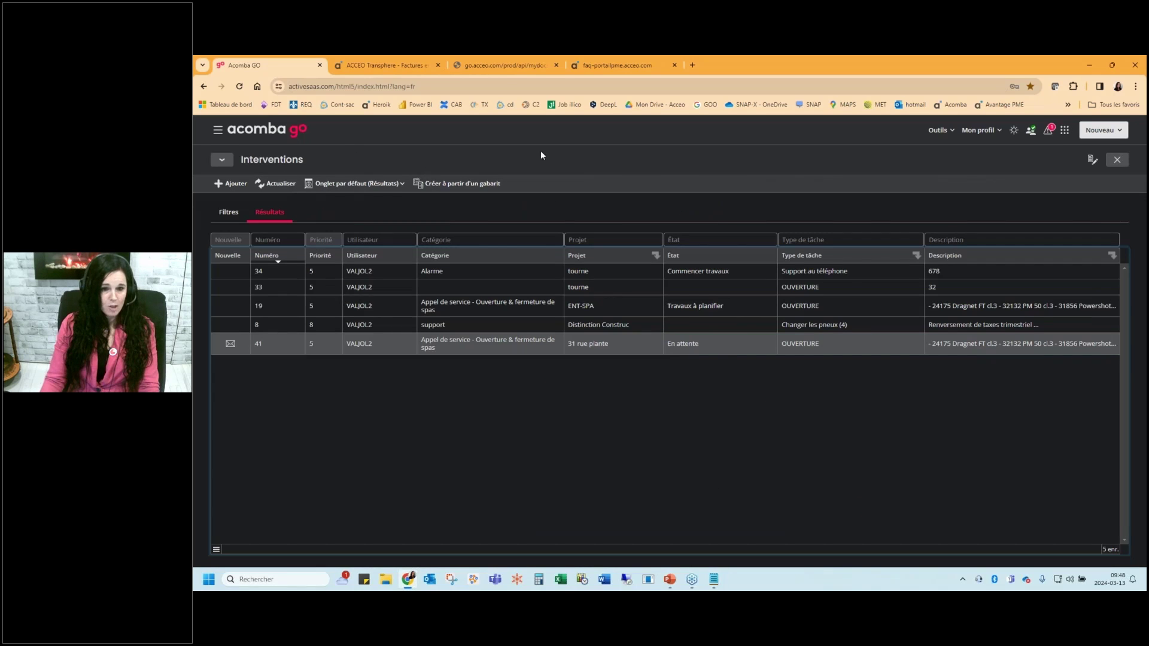
{"action": "key", "text": "Return"}
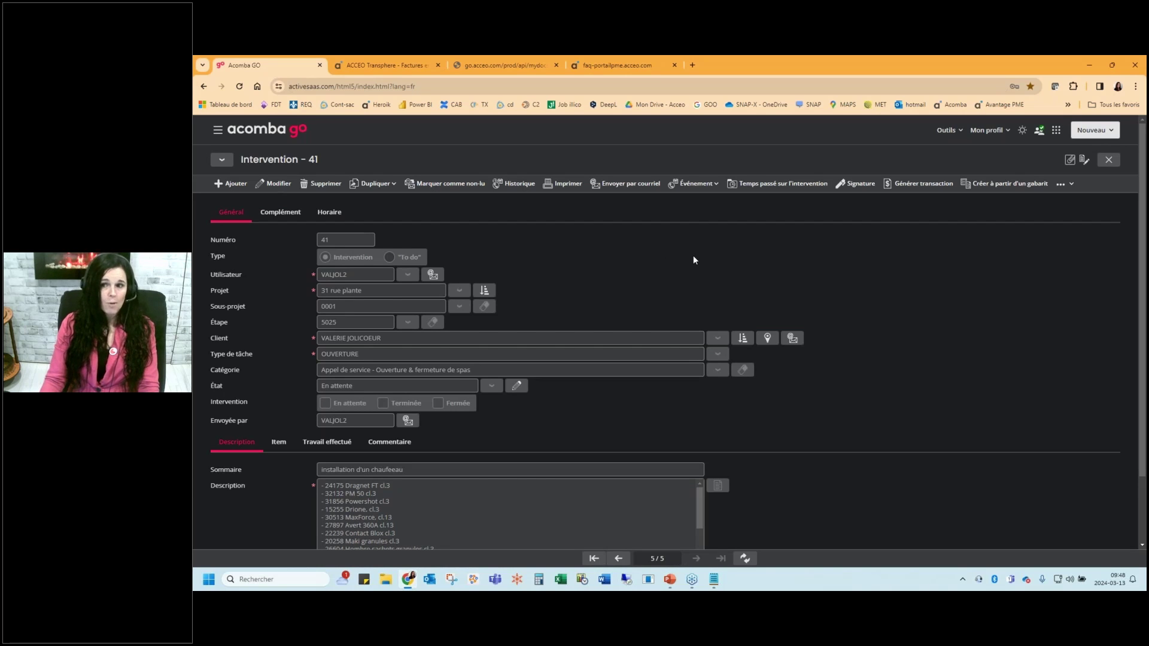
{"action": "left_click", "coordinate": [923, 184]}
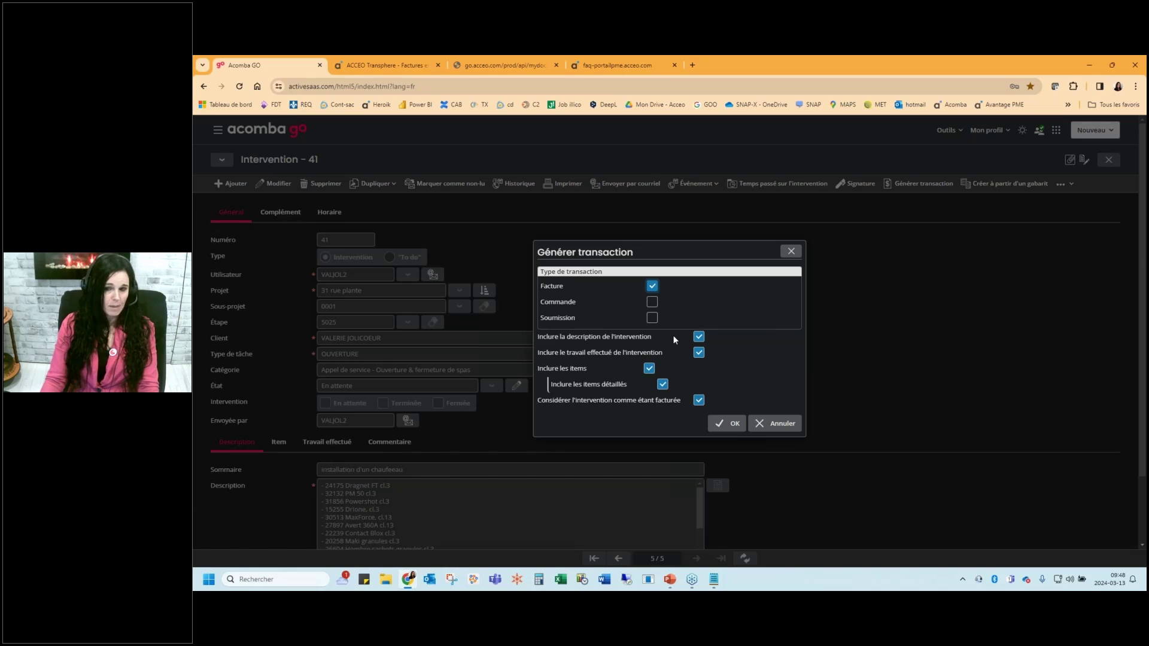
{"action": "left_click", "coordinate": [731, 423]}
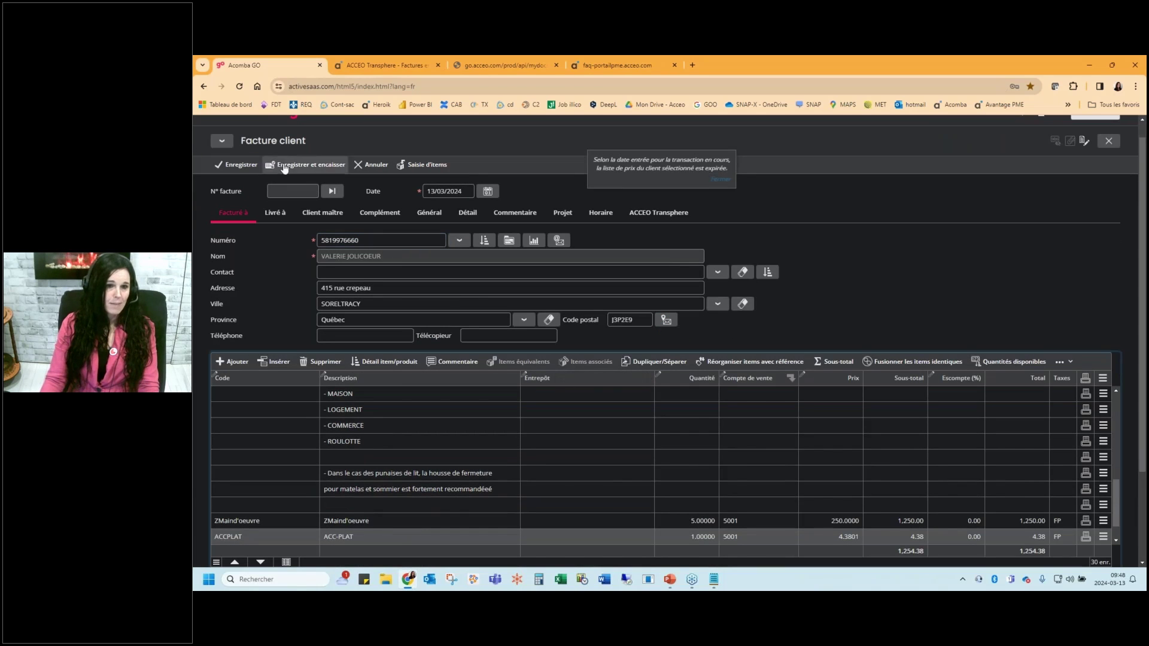
{"action": "left_click", "coordinate": [238, 168]}
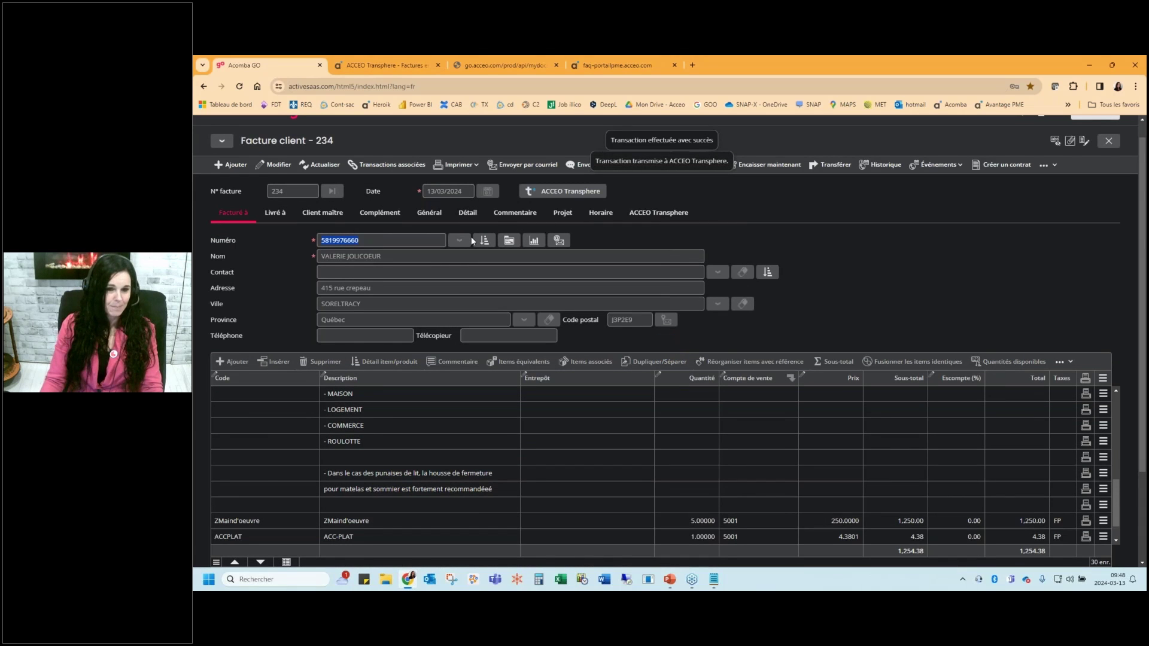
{"action": "key", "text": "Escape"}
{"action": "key", "text": "Escape"}
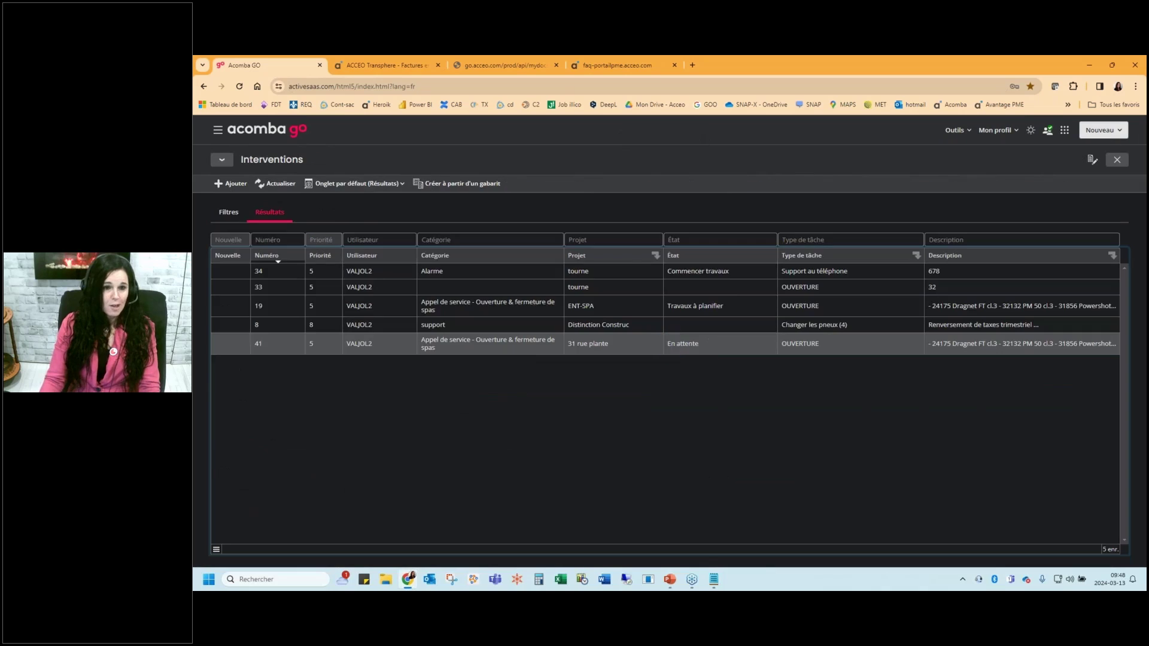
{"action": "left_click", "coordinate": [218, 130]}
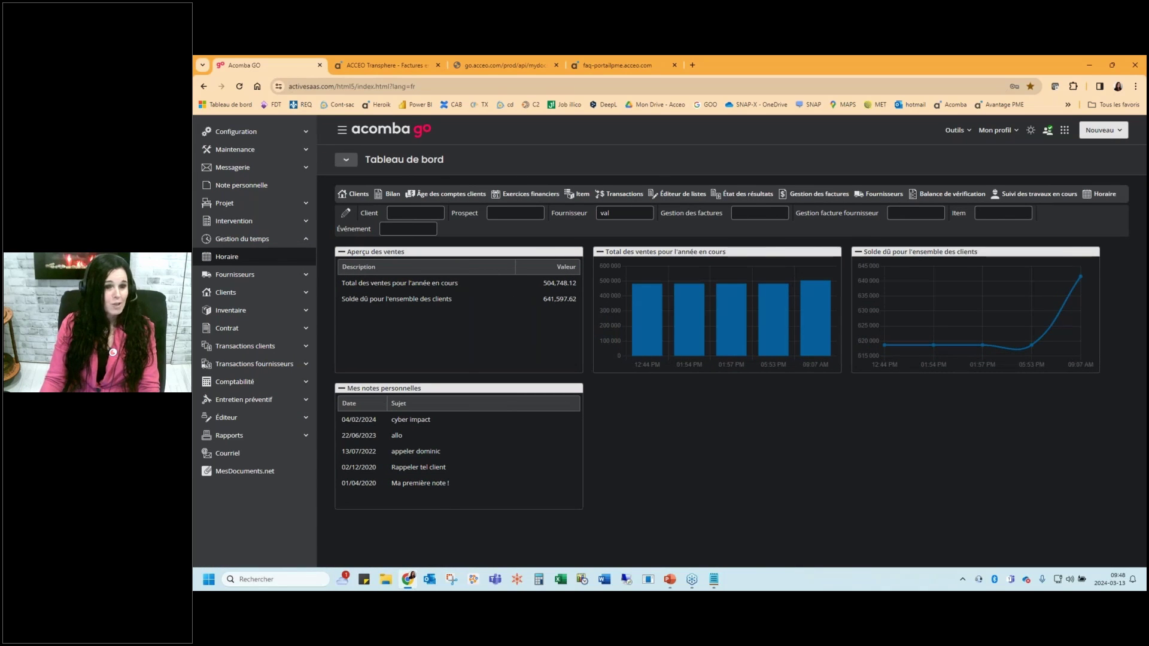
{"action": "left_click", "coordinate": [225, 203]}
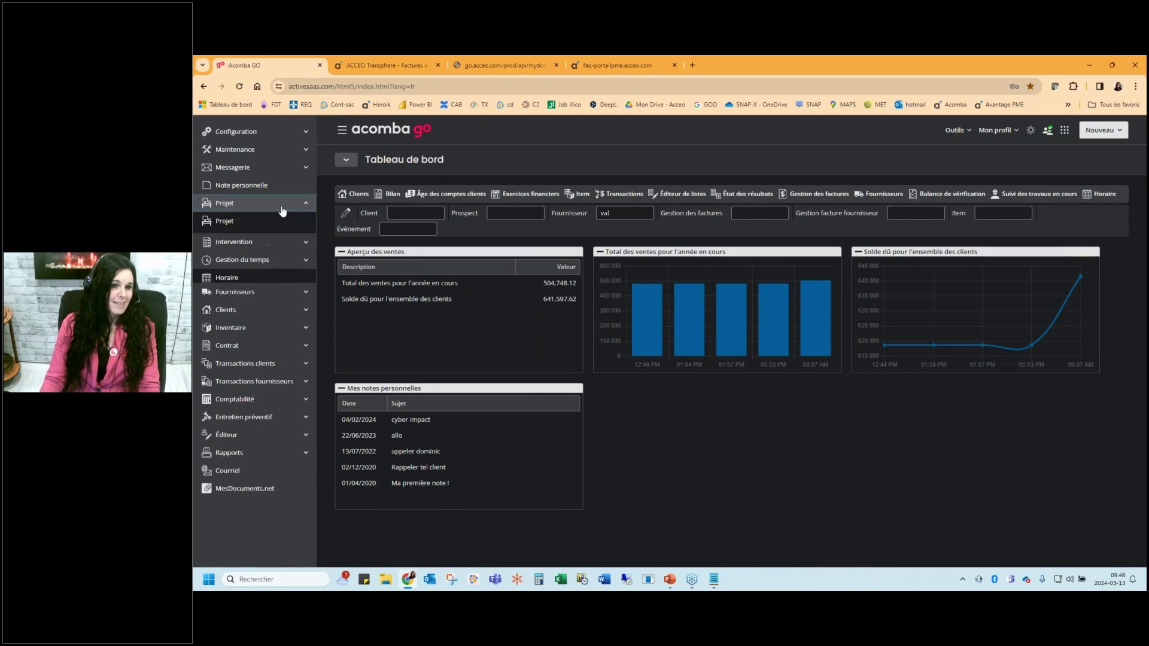
{"action": "left_click", "coordinate": [230, 223]}
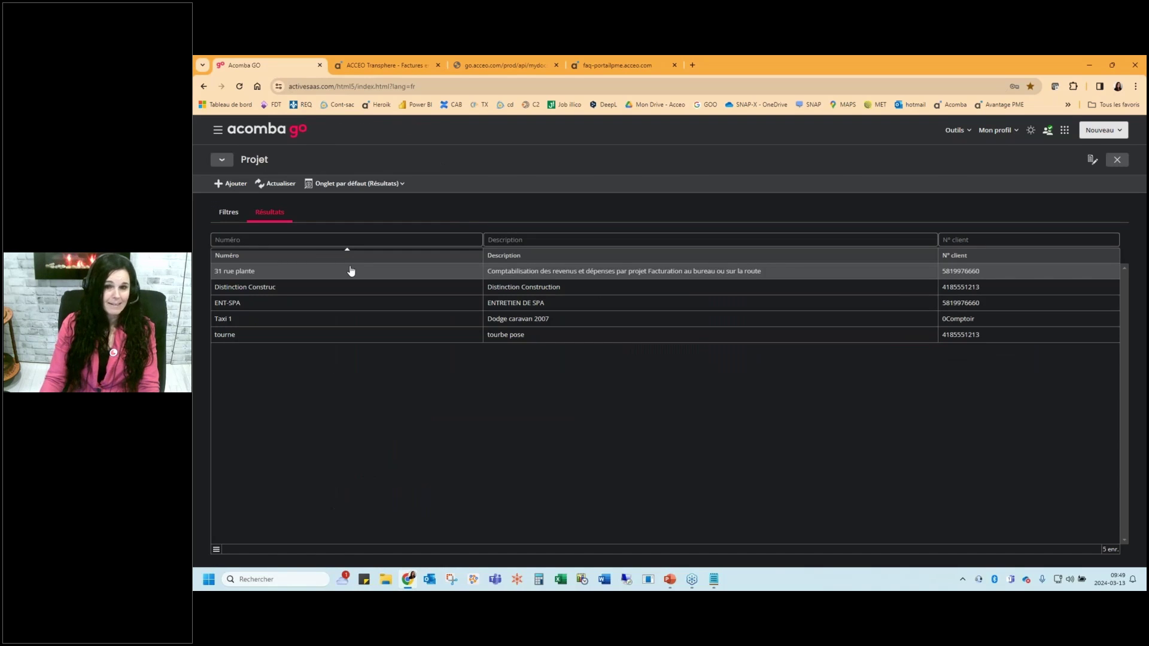
{"action": "double_click", "coordinate": [351, 271]}
{"action": "left_click", "coordinate": [649, 183]}
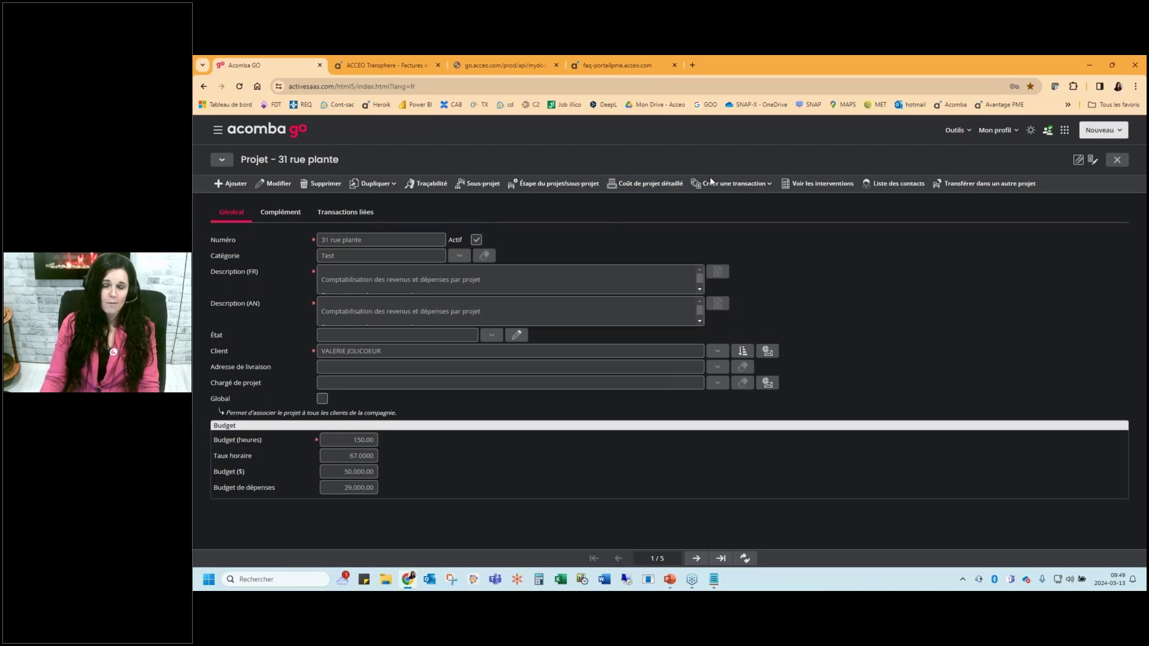
{"action": "left_click", "coordinate": [513, 253]}
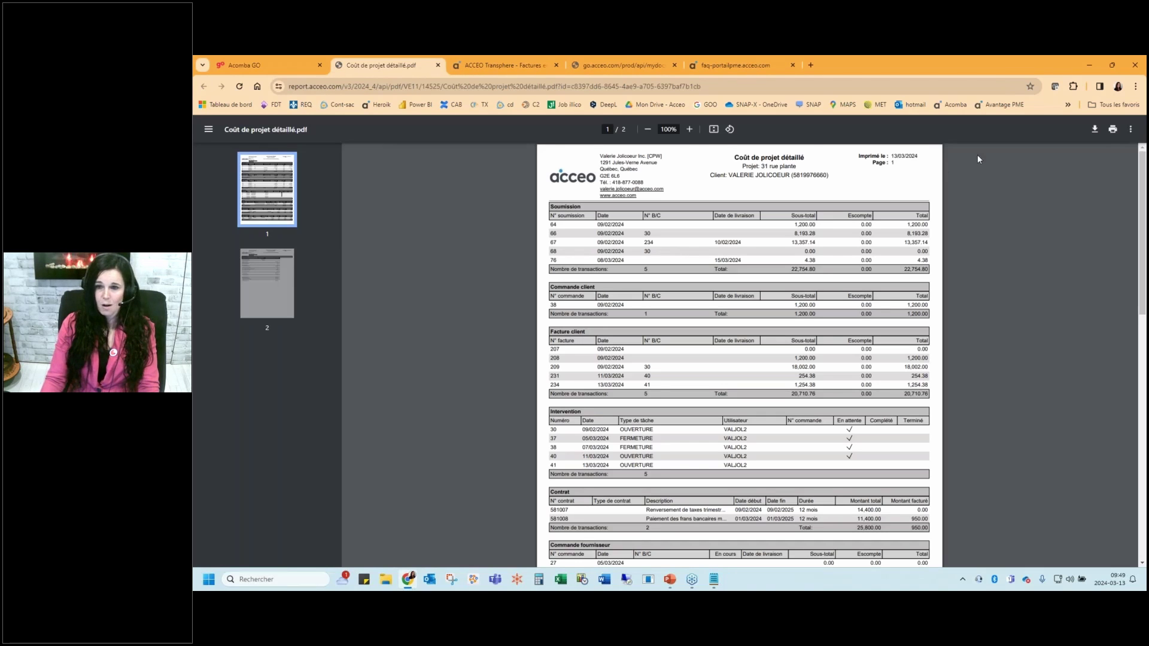
Zoom the report to 125%, highlight the invoice 234 and intervention 41 rows, and scroll to page 2
{"action": "left_click", "coordinate": [689, 130]}
{"action": "left_click", "coordinate": [689, 130]}
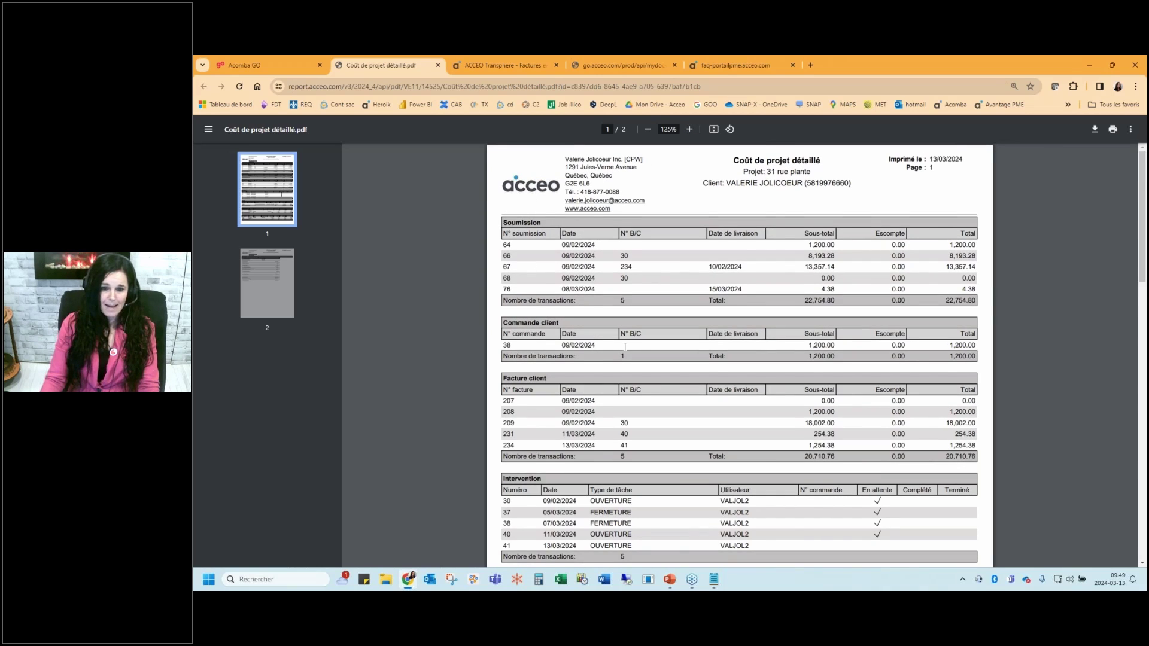
{"action": "scroll", "coordinate": [659, 428], "scroll_direction": "down", "scroll_amount": 2}
{"action": "left_click_drag", "start_coordinate": [496, 446], "coordinate": [593, 448]}
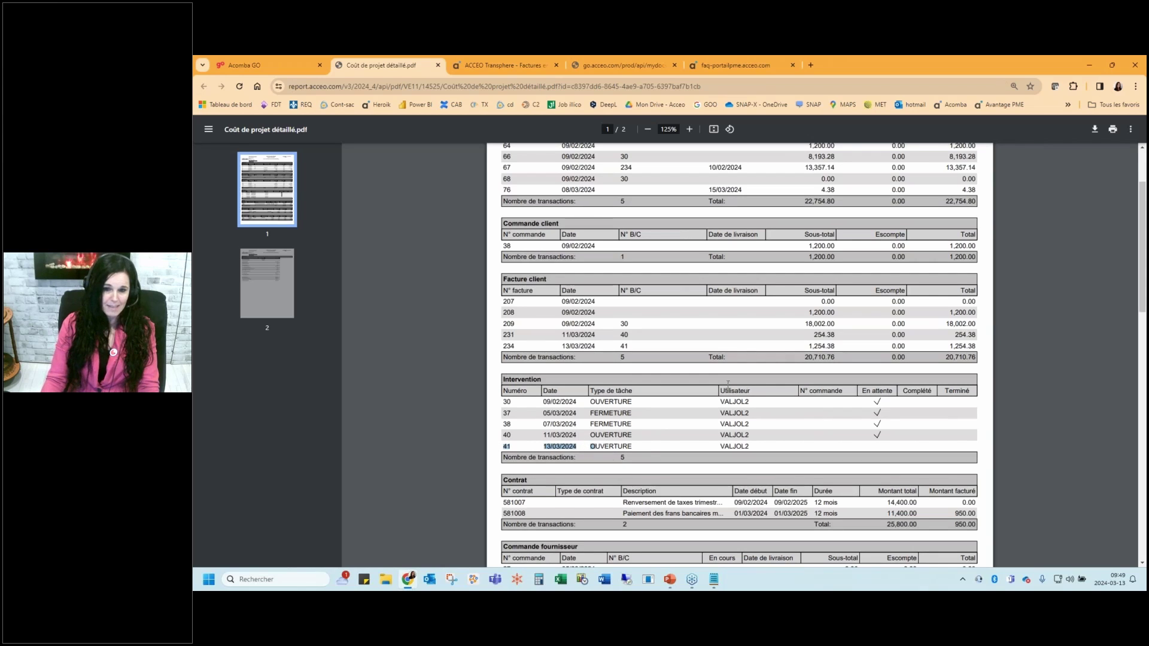
{"action": "left_click_drag", "start_coordinate": [501, 346], "coordinate": [1034, 354]}
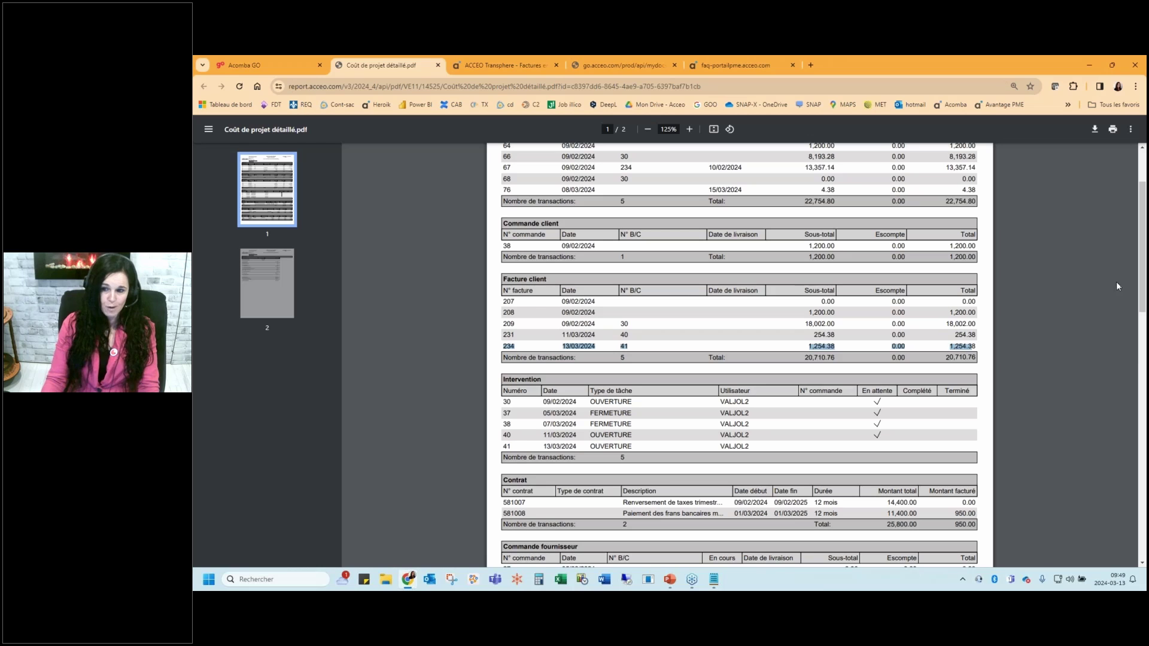
{"action": "scroll", "coordinate": [586, 363], "scroll_direction": "down", "scroll_amount": 4}
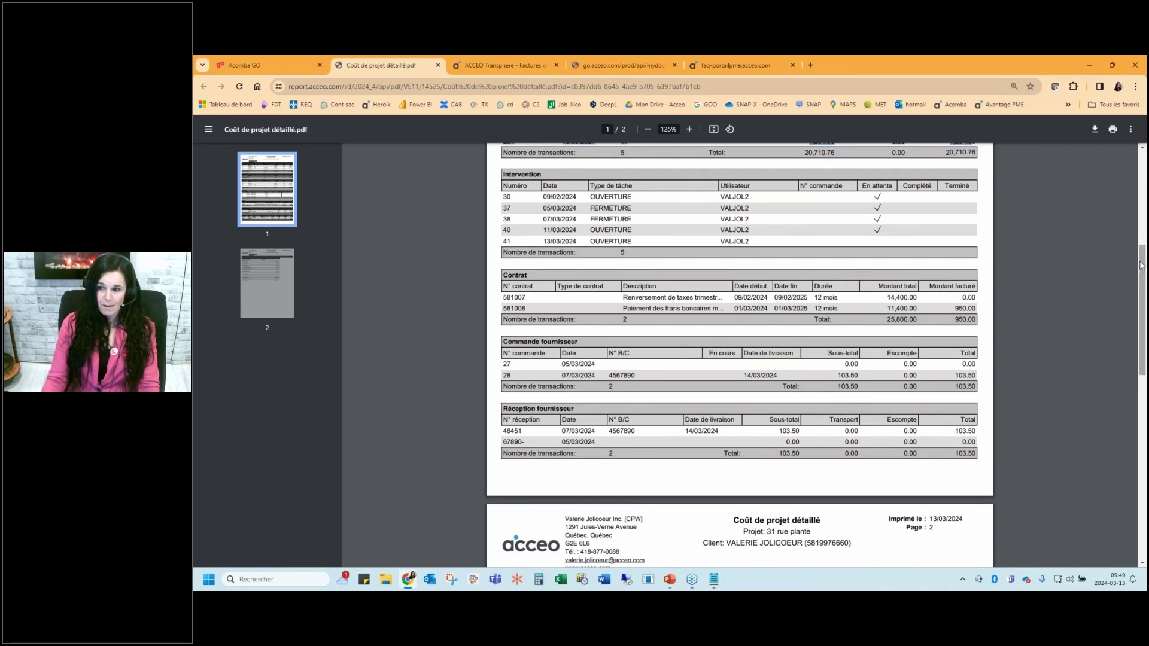
{"action": "left_click_drag", "start_coordinate": [1141, 269], "coordinate": [1141, 294]}
{"action": "scroll", "coordinate": [703, 368], "scroll_direction": "down", "scroll_amount": 4}
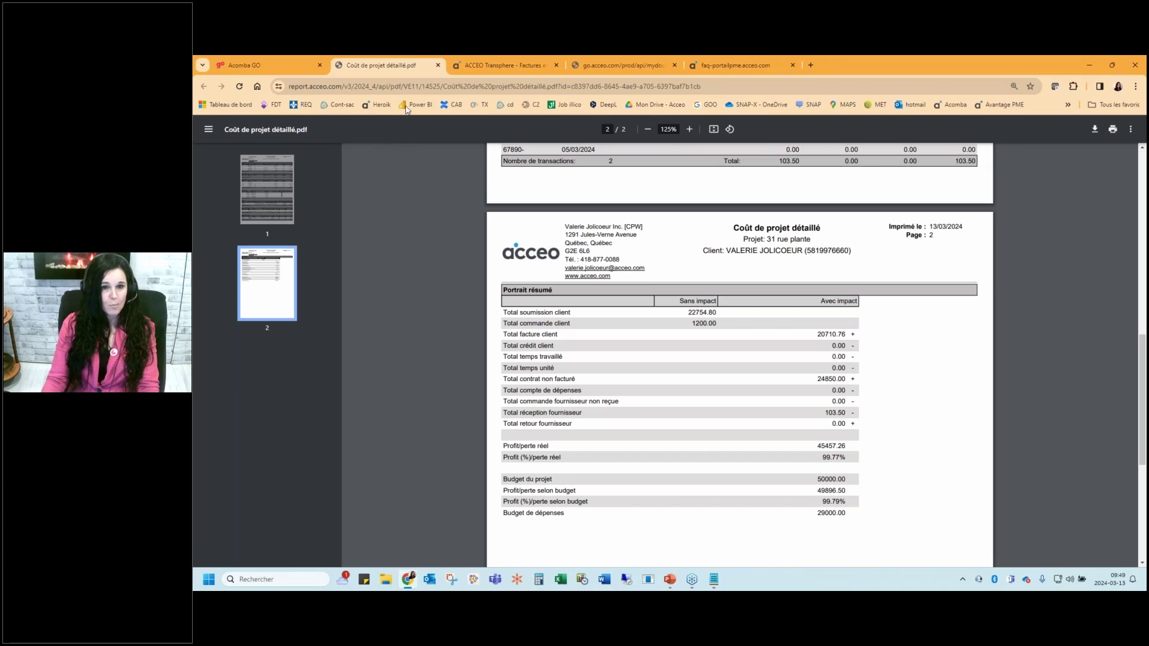
{"action": "left_click", "coordinate": [439, 65]}
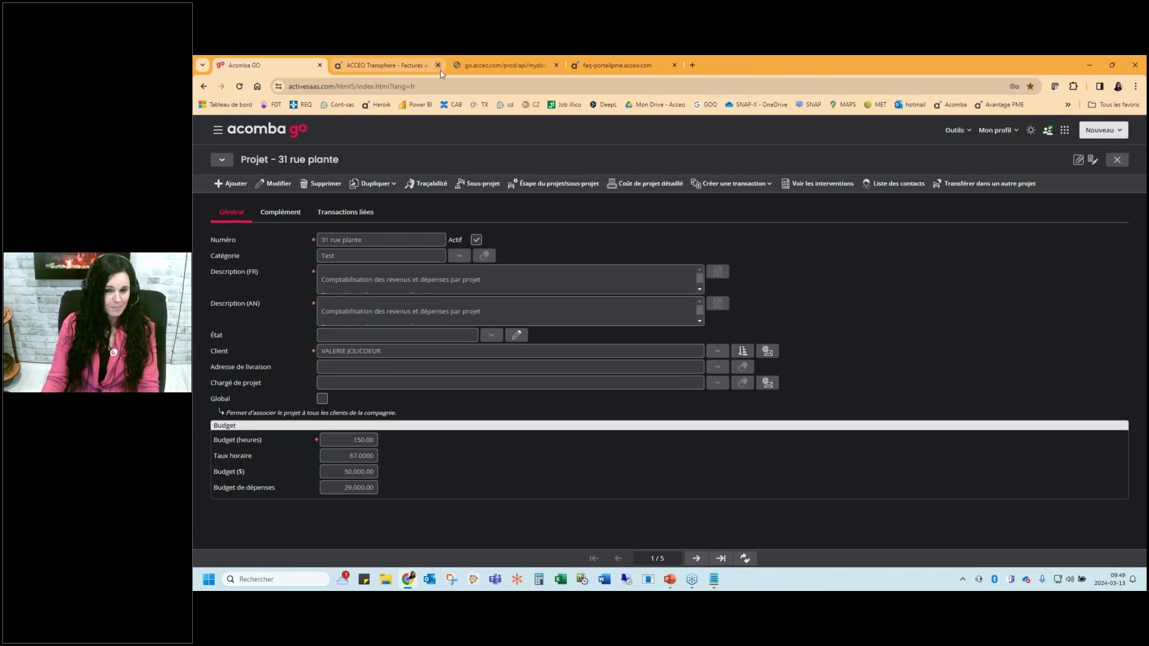
{"action": "key", "text": "Escape"}
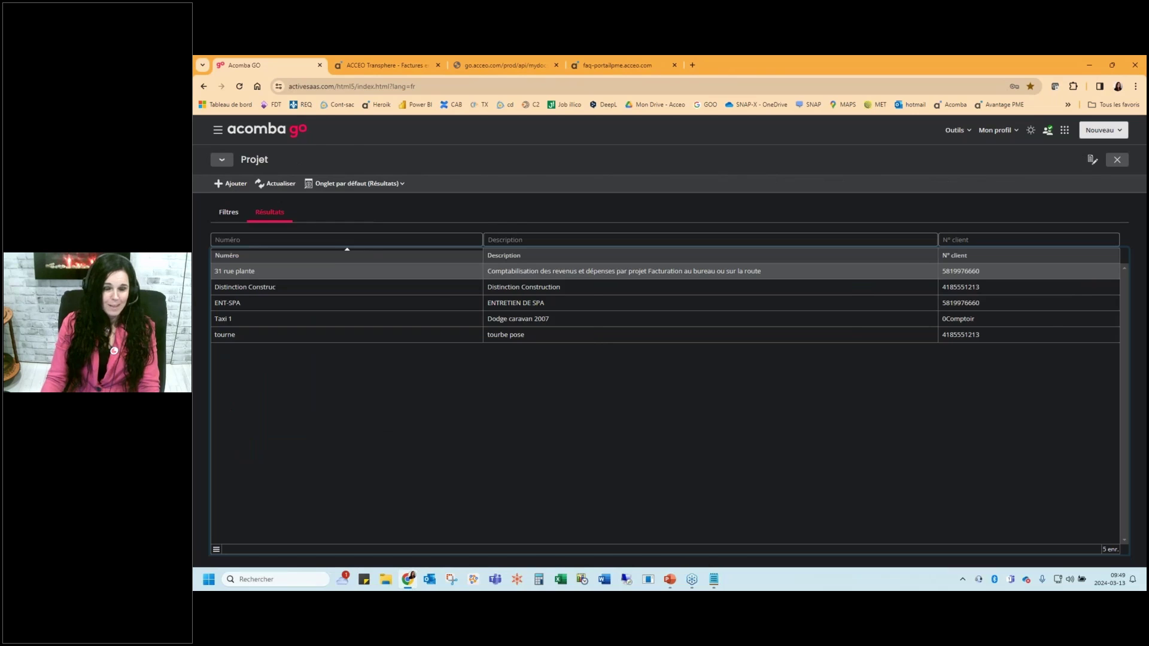
{"action": "key", "text": "Escape"}
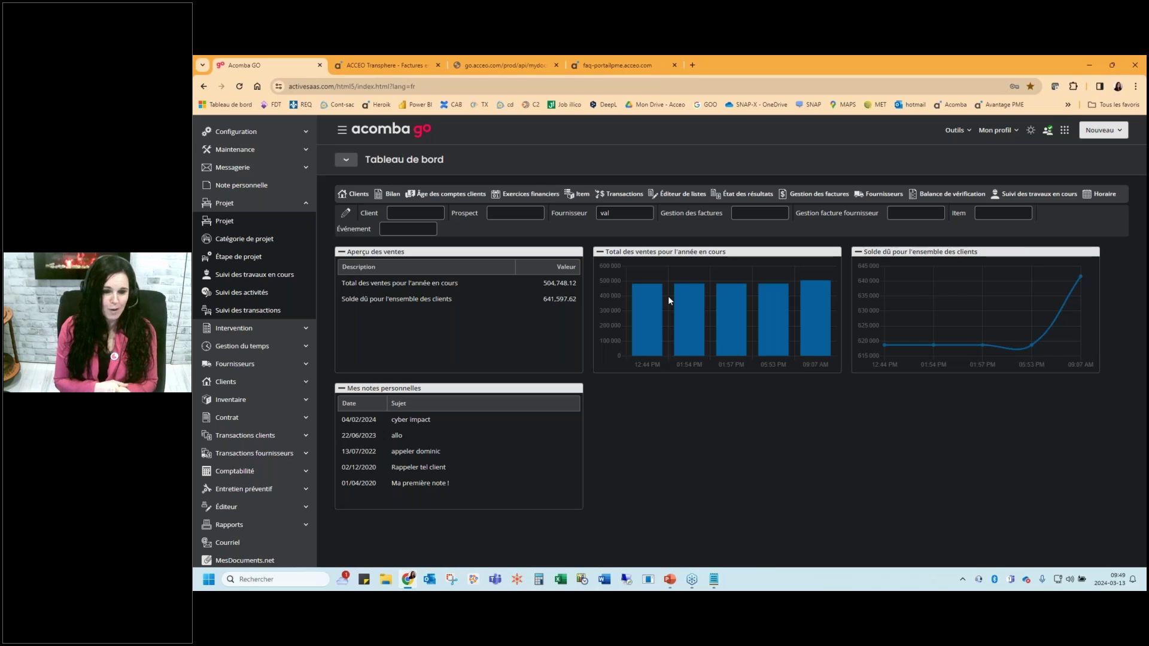
{"action": "left_click", "coordinate": [670, 580]}
Present the En complément and two Transphere slides, then exit the slideshow on slide 23
{"action": "left_click", "coordinate": [267, 122]}
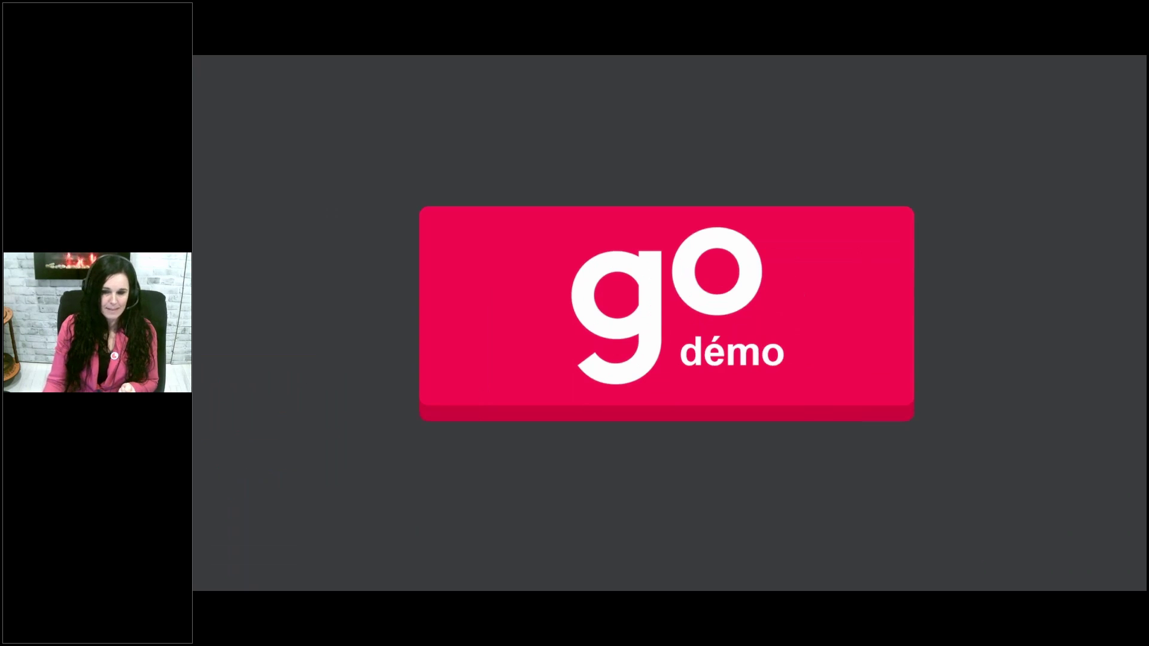
{"action": "key", "text": "Right"}
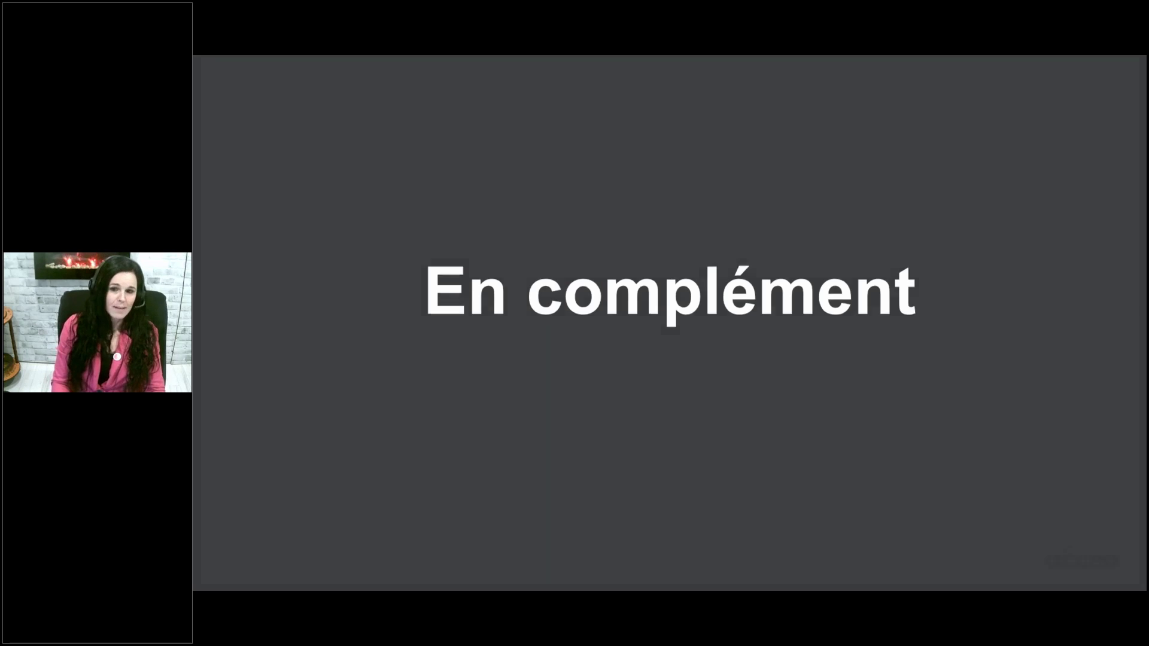
{"action": "key", "text": "Right"}
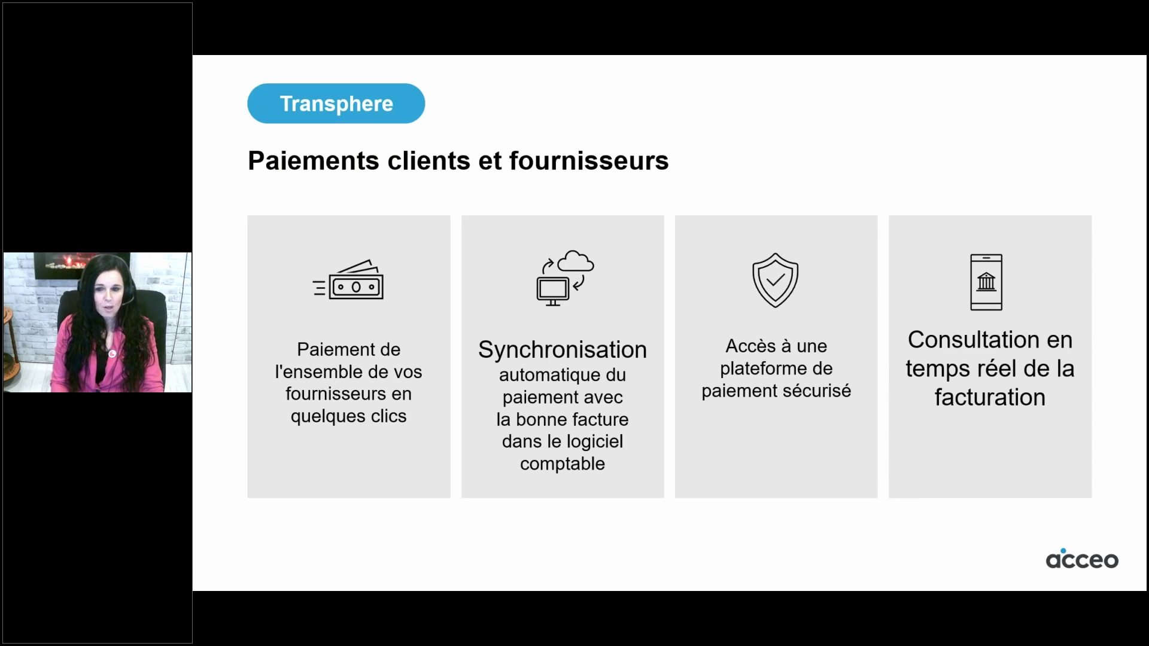
{"action": "key", "text": "Right"}
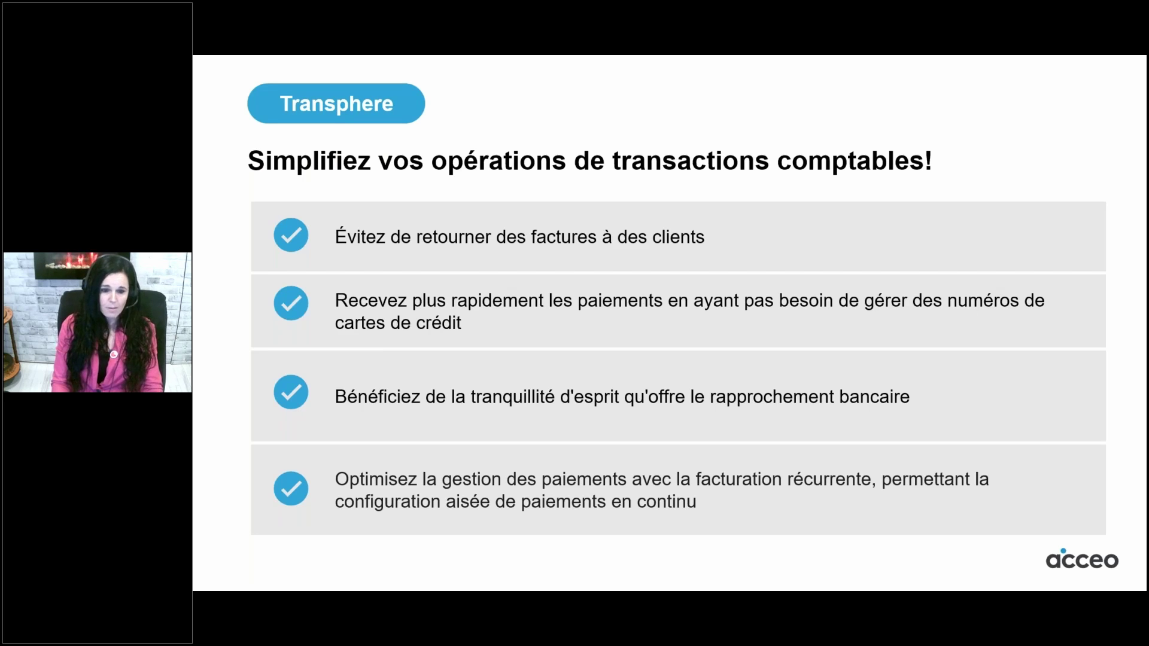
{"action": "key", "text": "Escape"}
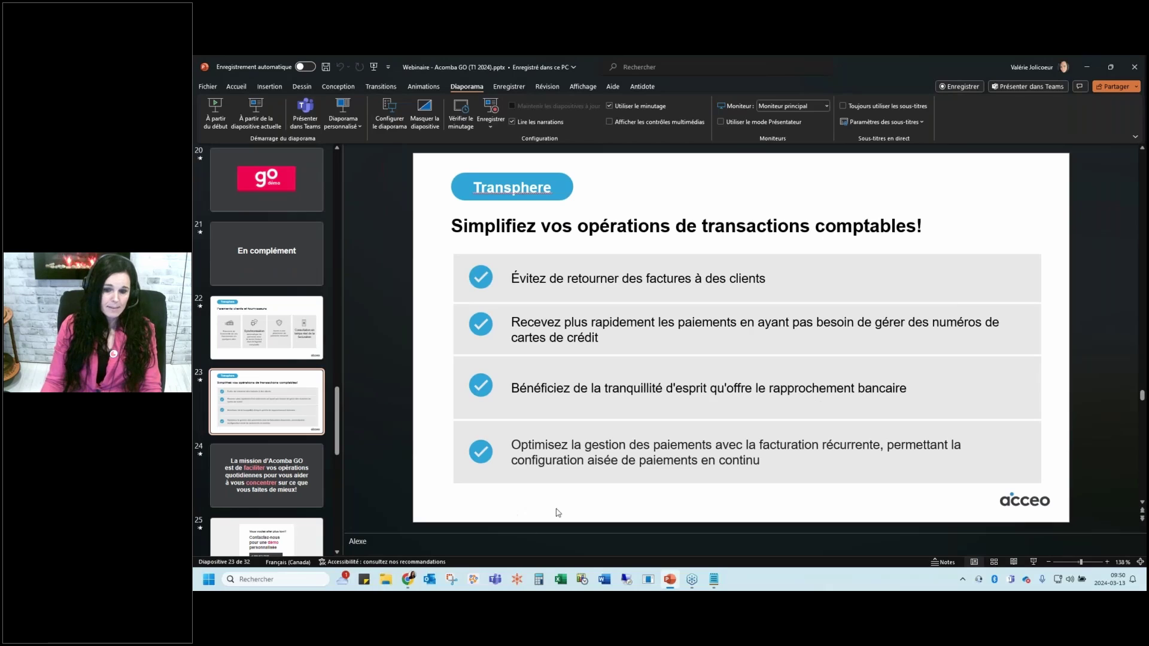
Show a new contract's Comptabilité tab with its ACCEO Transphere payment options, then move to Transphere's Factures envoyées page
{"action": "left_click", "coordinate": [408, 580]}
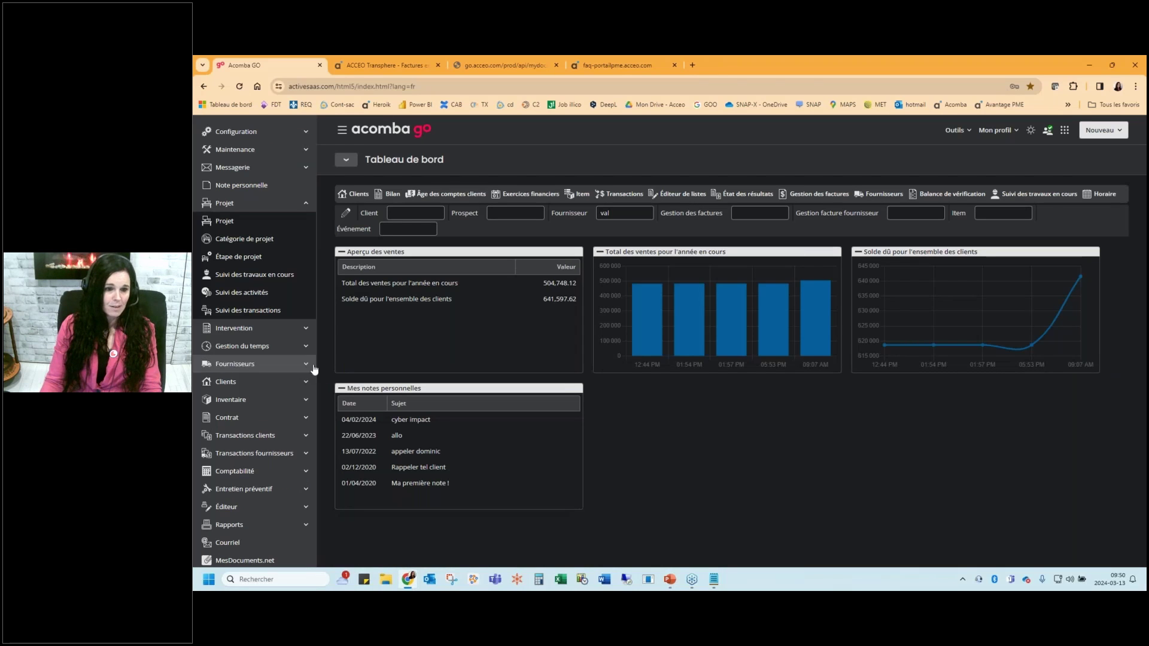
{"action": "left_click", "coordinate": [239, 418]}
{"action": "left_click", "coordinate": [243, 329]}
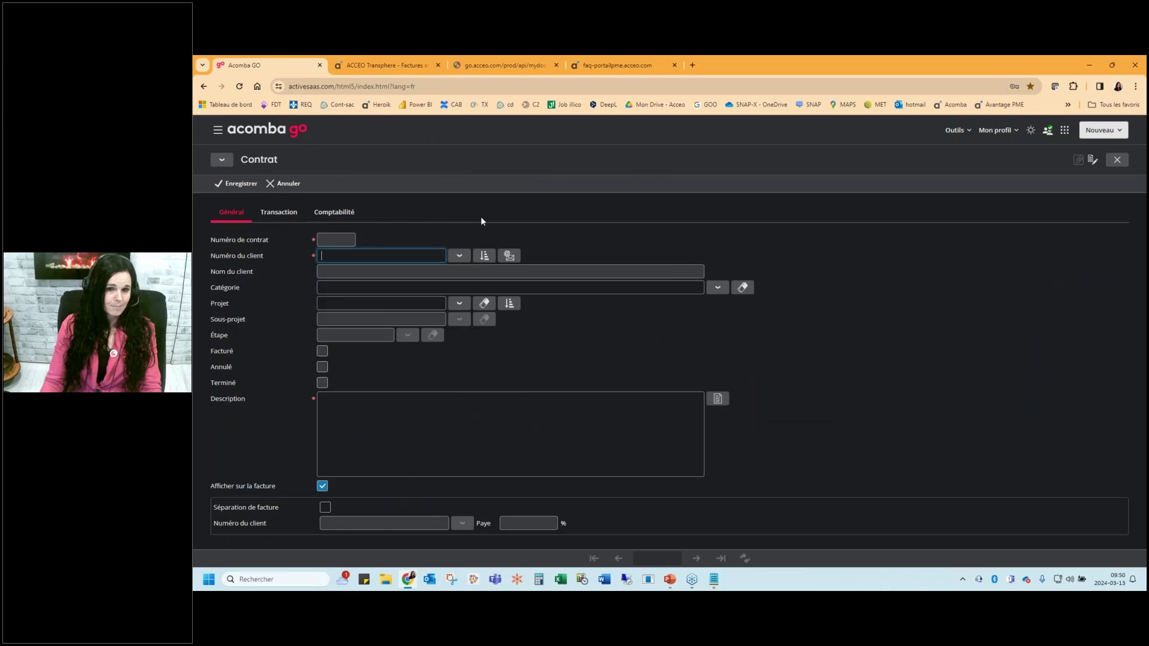
{"action": "left_click", "coordinate": [347, 212]}
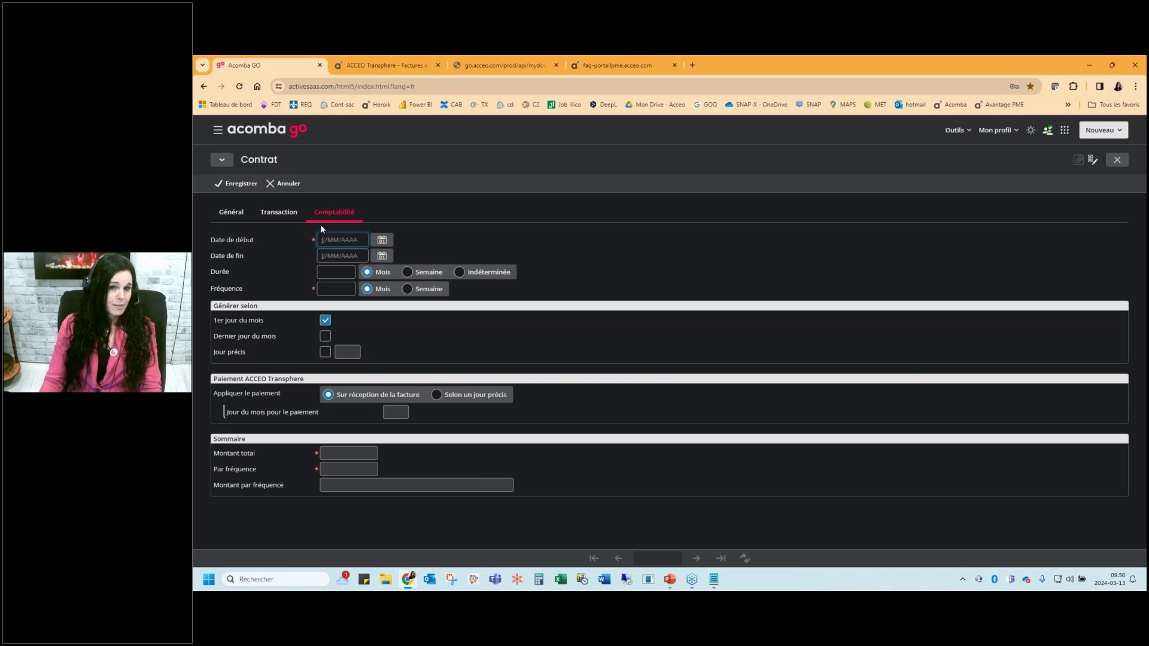
{"action": "left_click", "coordinate": [387, 64]}
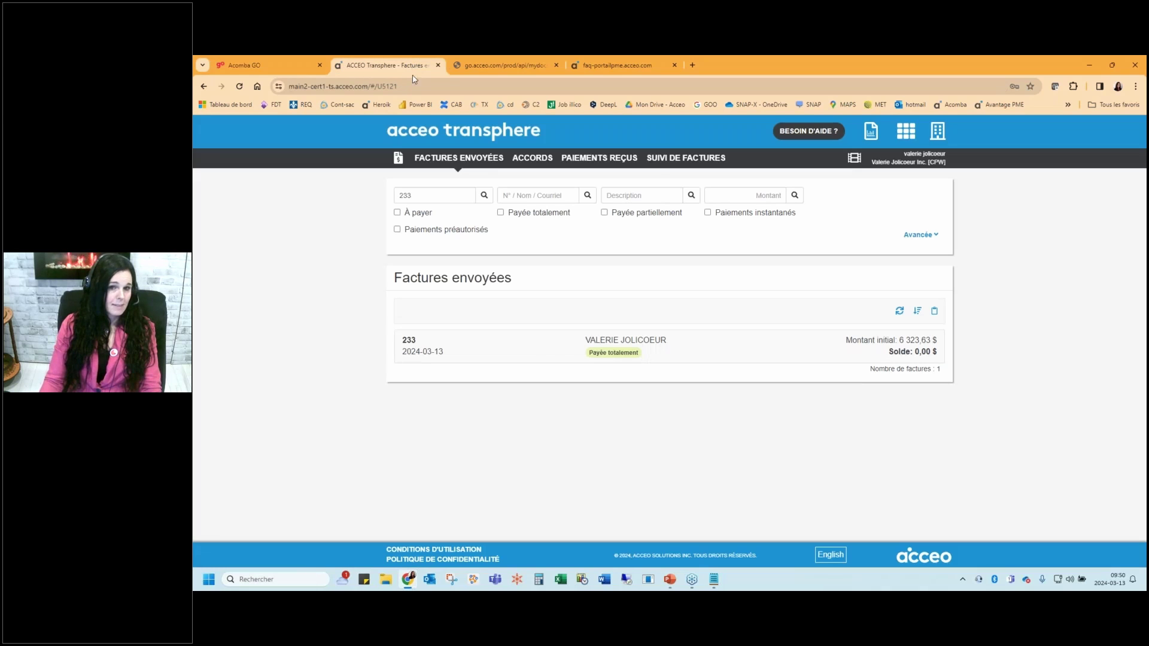
Review the ACCORDS list and agreement 581007 (Renversement de taxes trimestriel), including its État options
{"action": "left_click", "coordinate": [532, 159]}
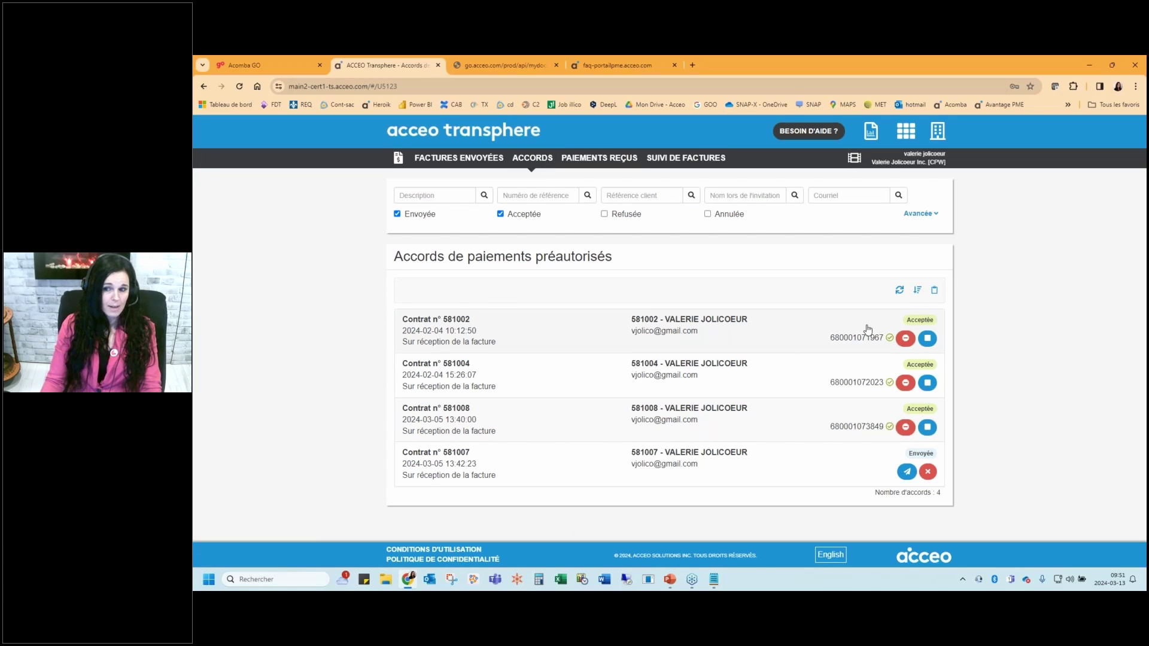
{"action": "left_click", "coordinate": [778, 466]}
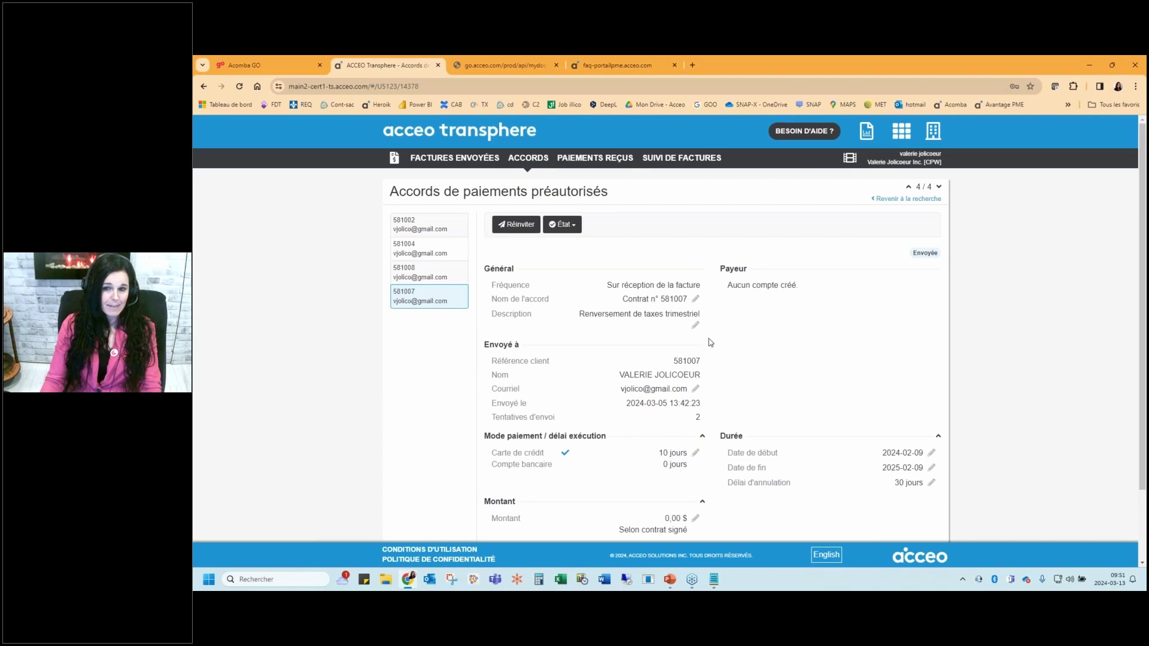
{"action": "left_click", "coordinate": [566, 225]}
{"action": "left_click", "coordinate": [445, 363]}
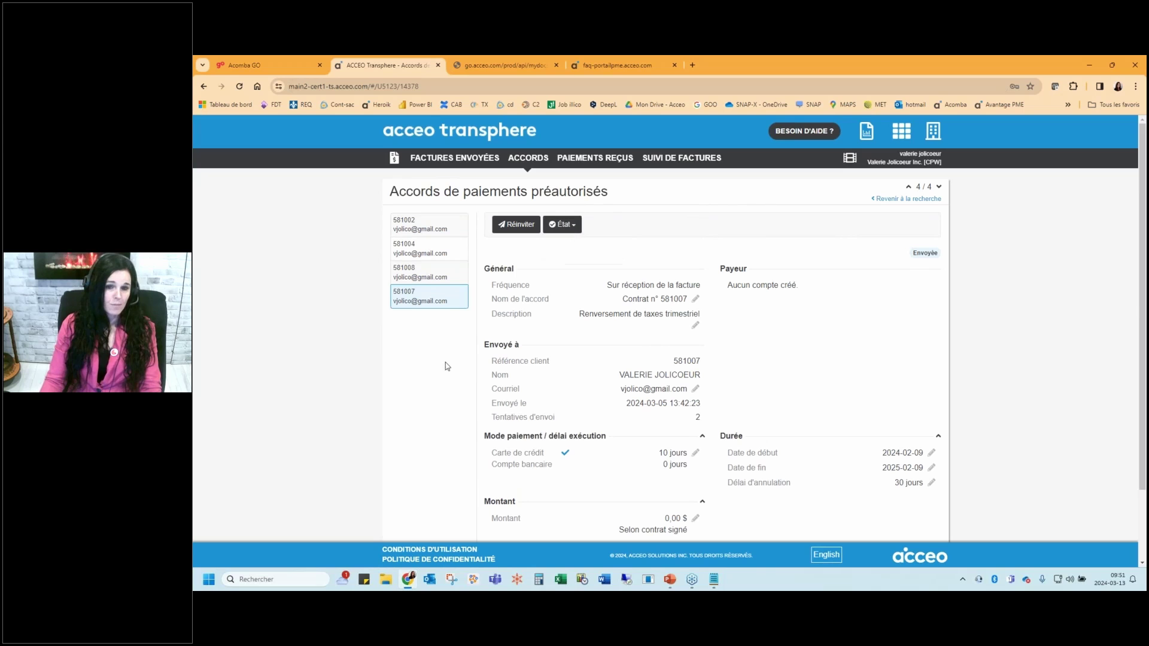
{"action": "scroll", "coordinate": [648, 348], "scroll_direction": "down", "scroll_amount": 2}
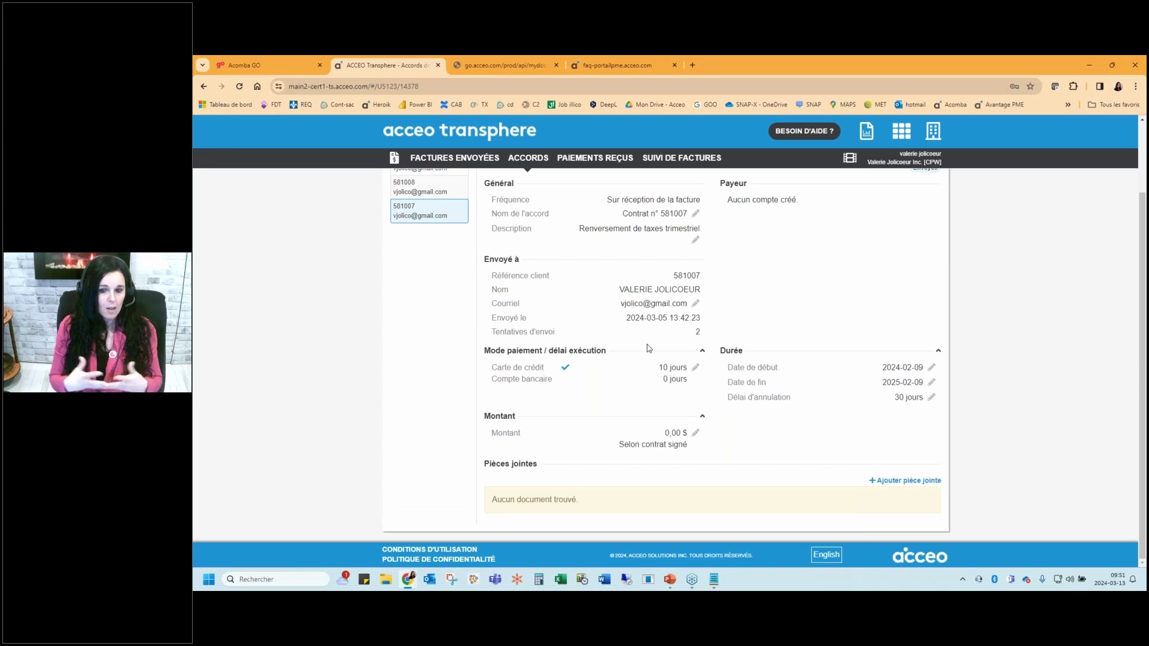
Resume the PowerPoint slideshow at the "La mission d'Acomba GO" slide
{"action": "left_click", "coordinate": [670, 579]}
{"action": "left_click", "coordinate": [260, 117]}
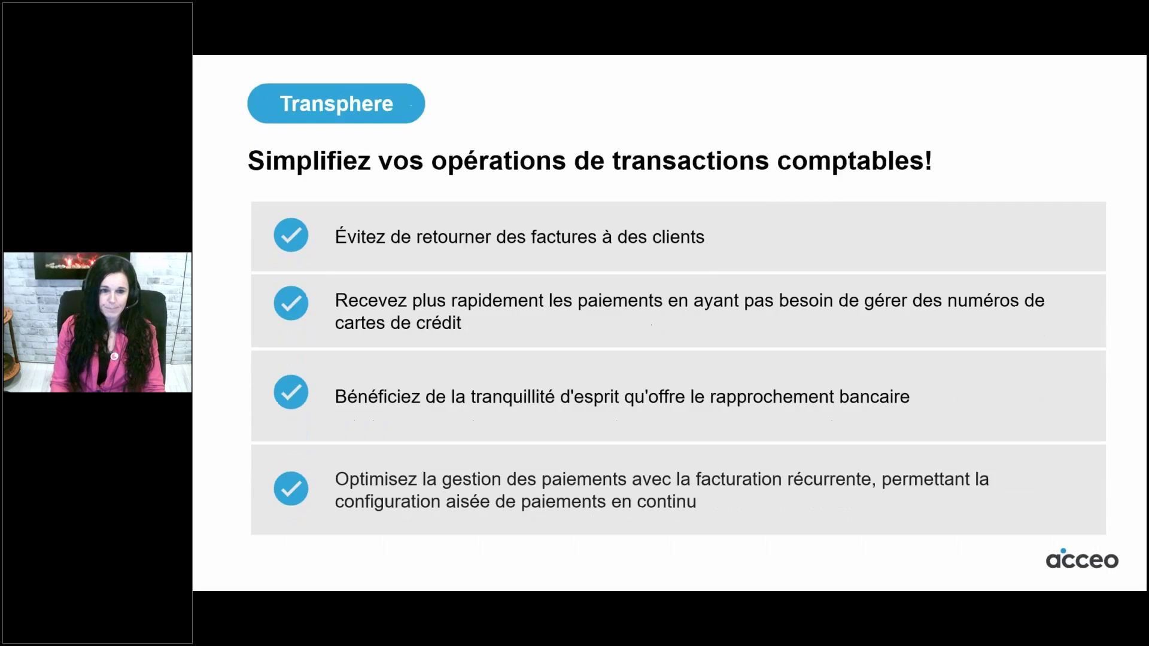
{"action": "key", "text": "Right"}
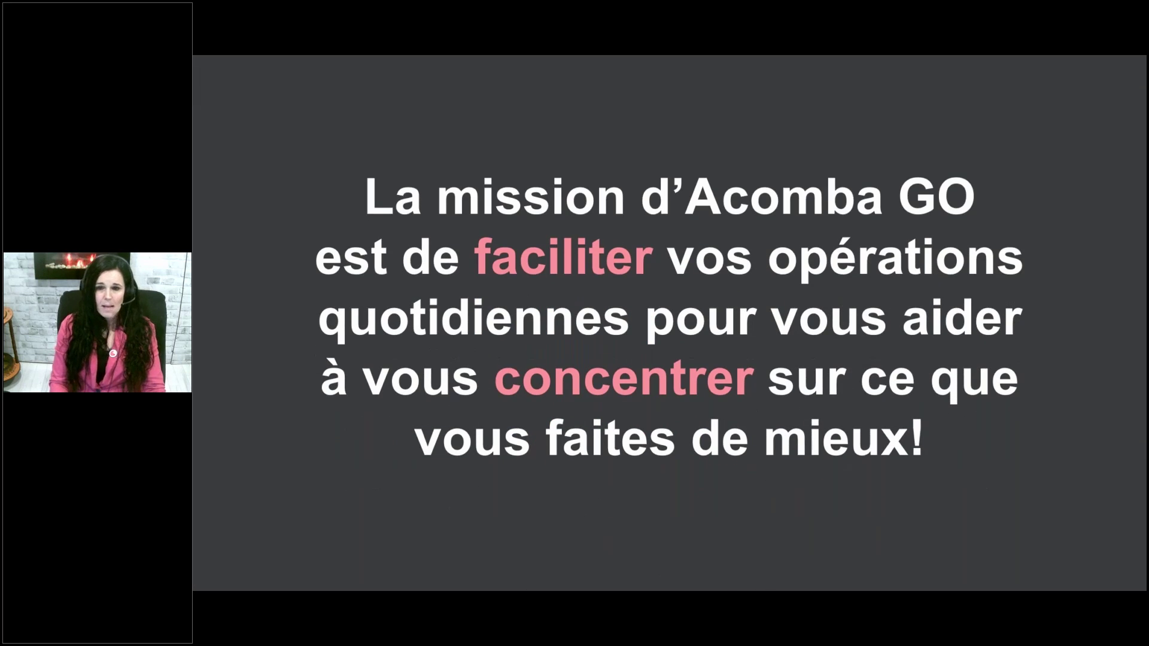